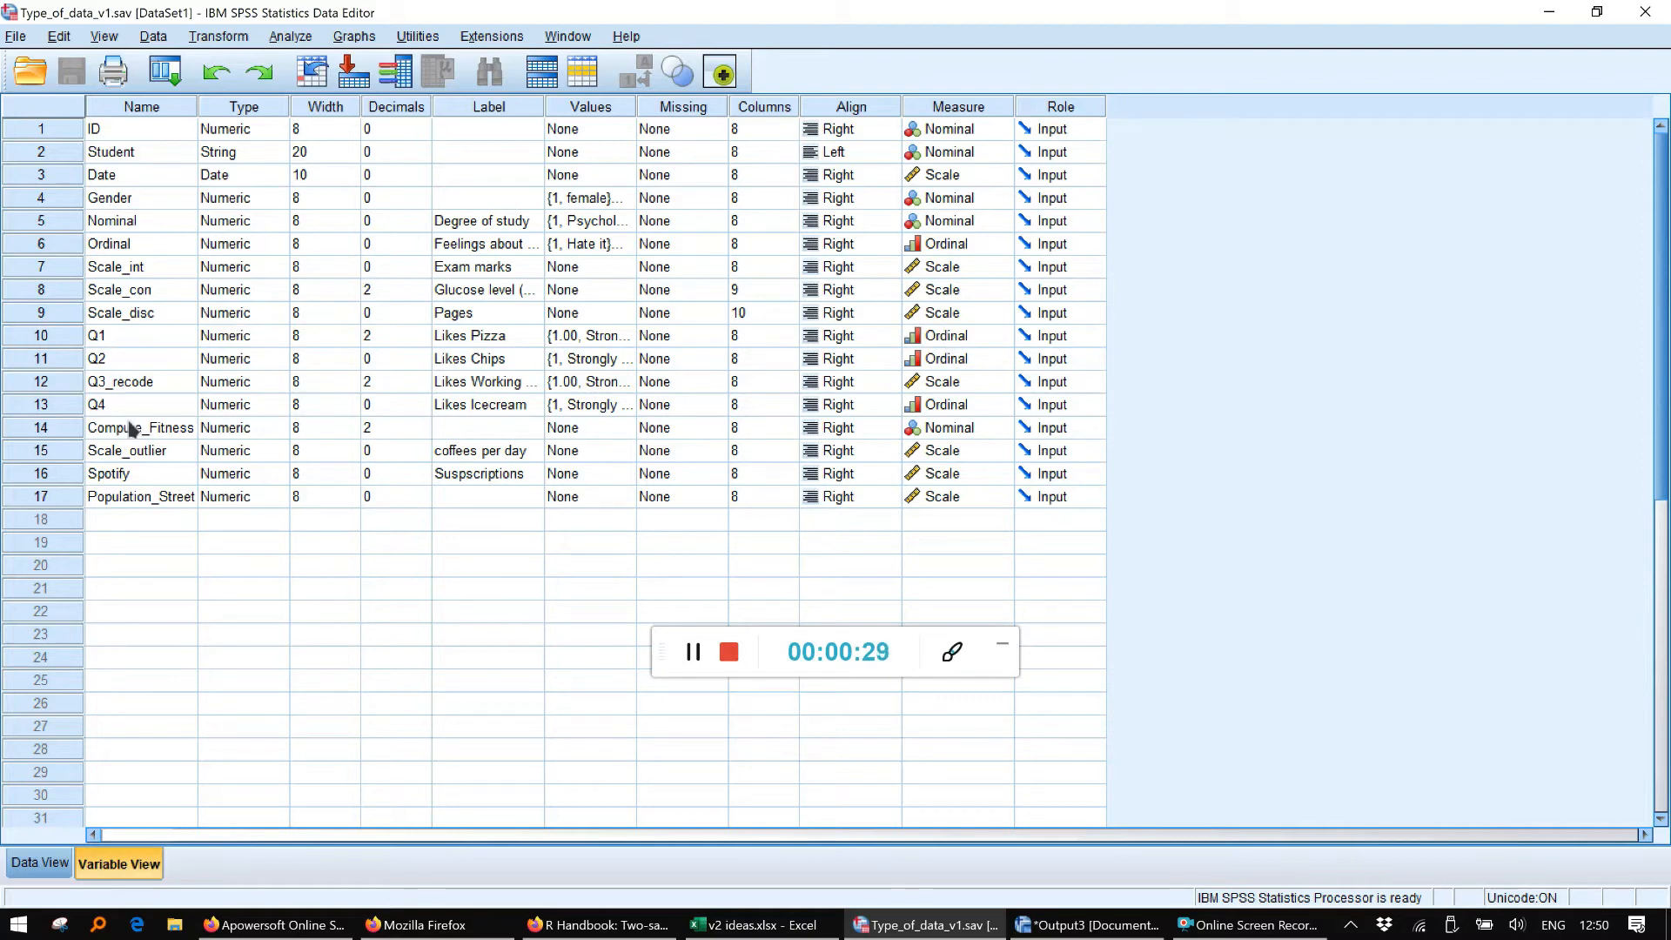
Set the decimals of Q3_recode and Q1 to 0 and change the measure of Q3_recode to Ordinal
click(372, 384)
click(414, 336)
click(422, 342)
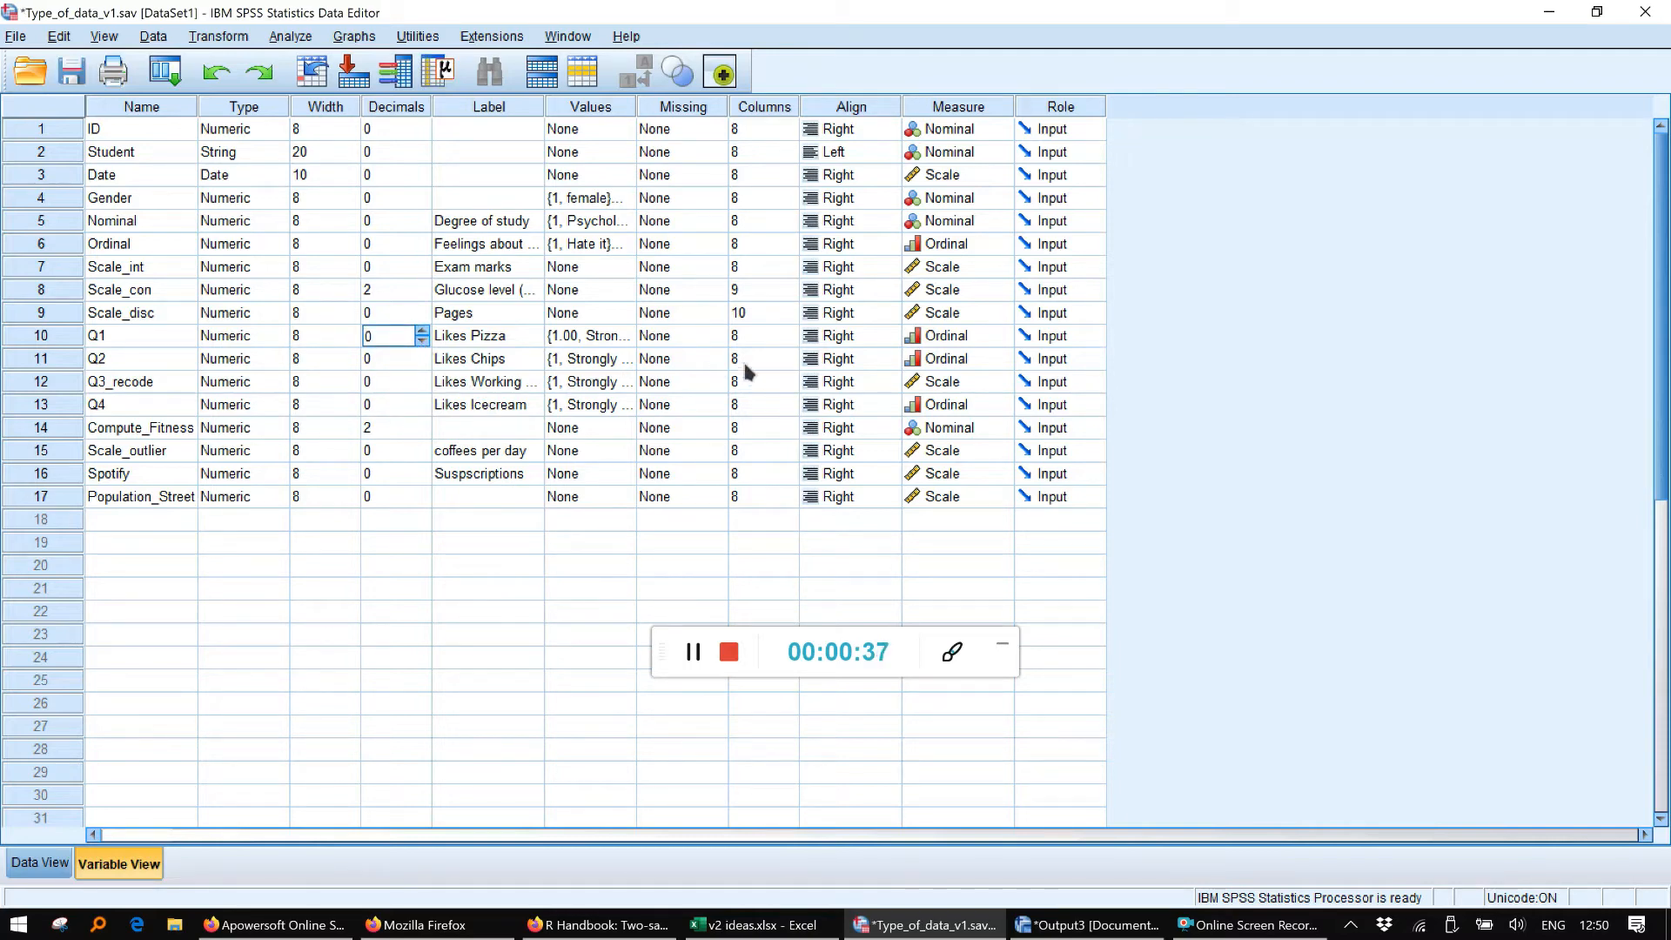
click(952, 383)
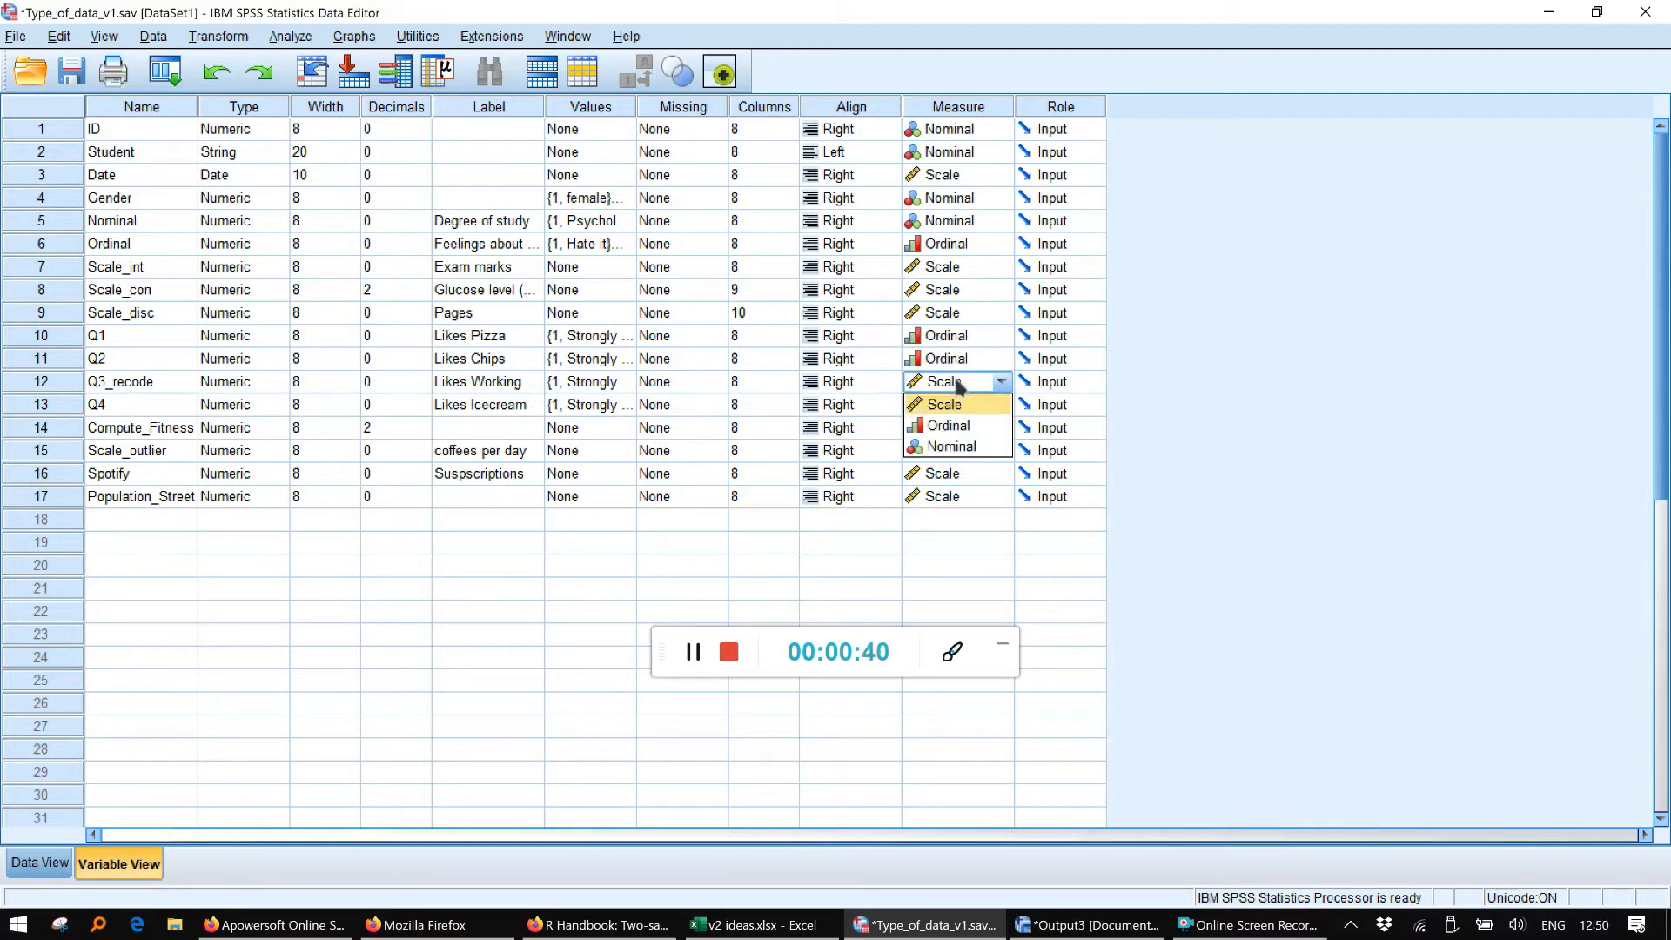
click(990, 426)
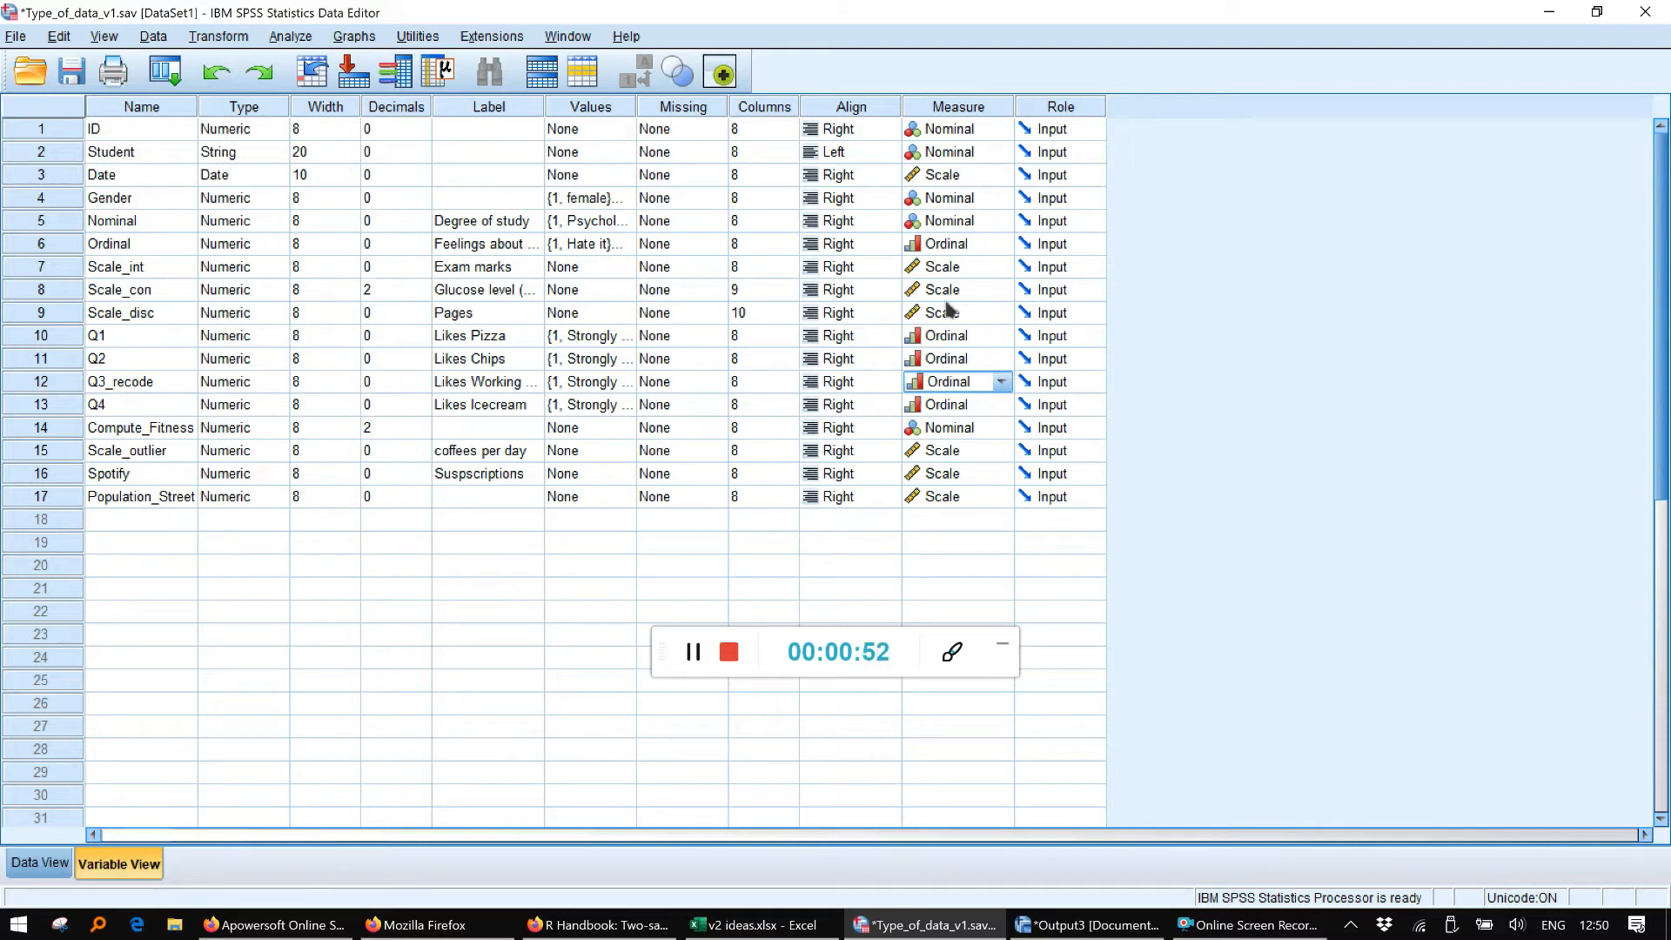
Show the data values and inspect the empty Q4 cell of case 2
click(45, 869)
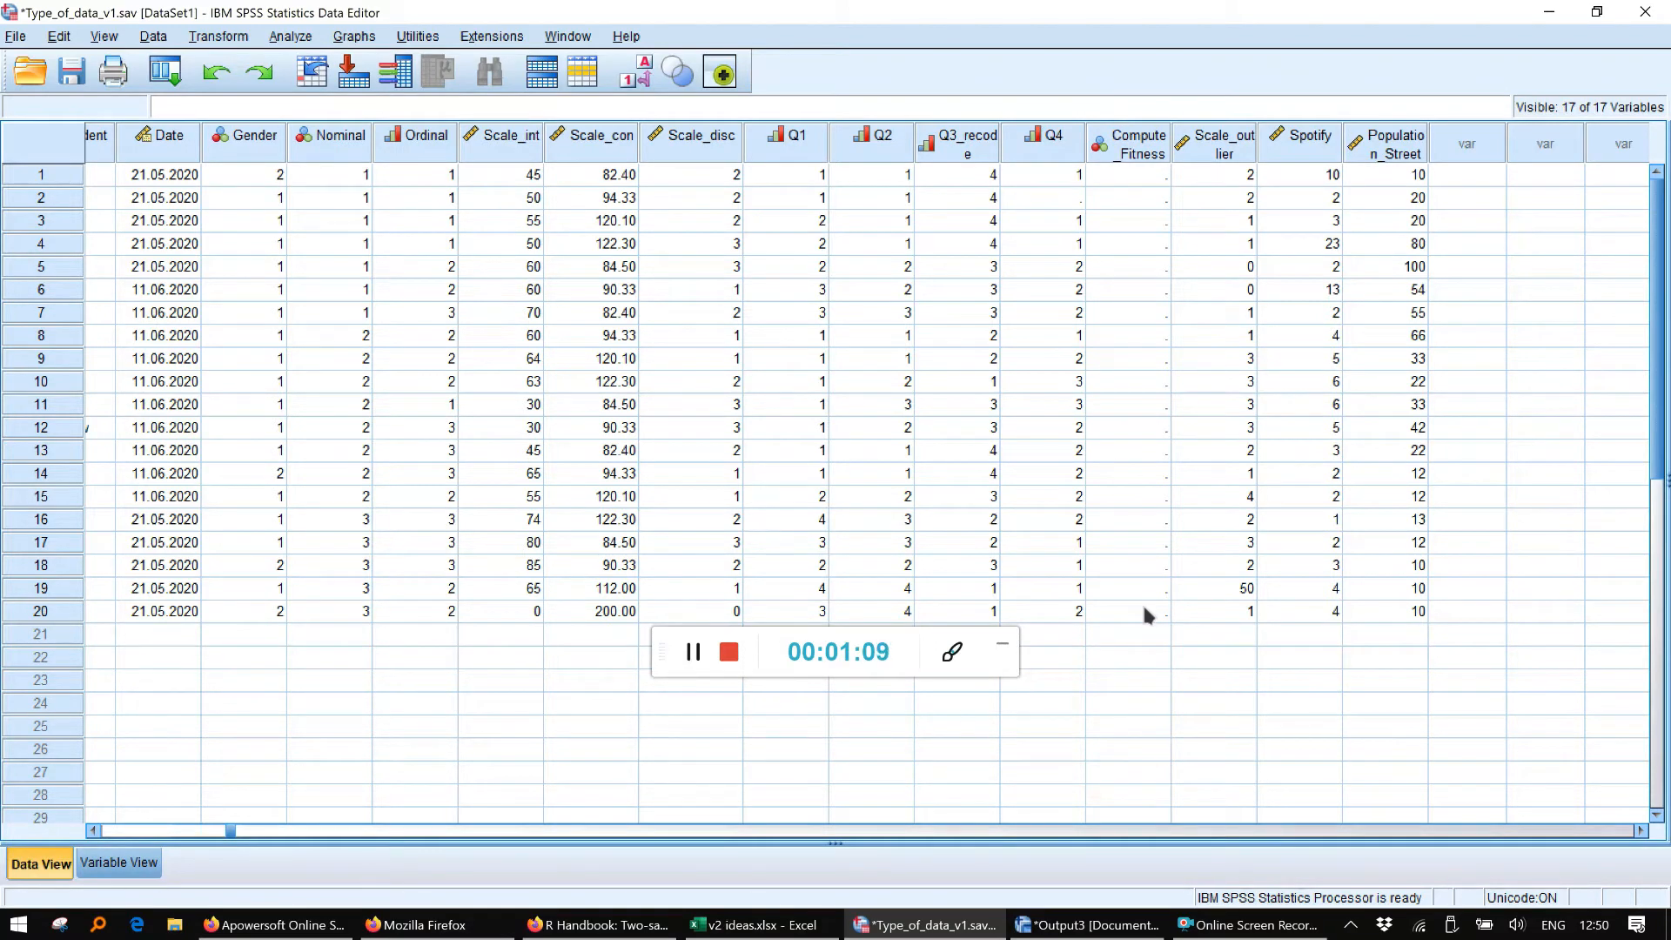
click(1031, 200)
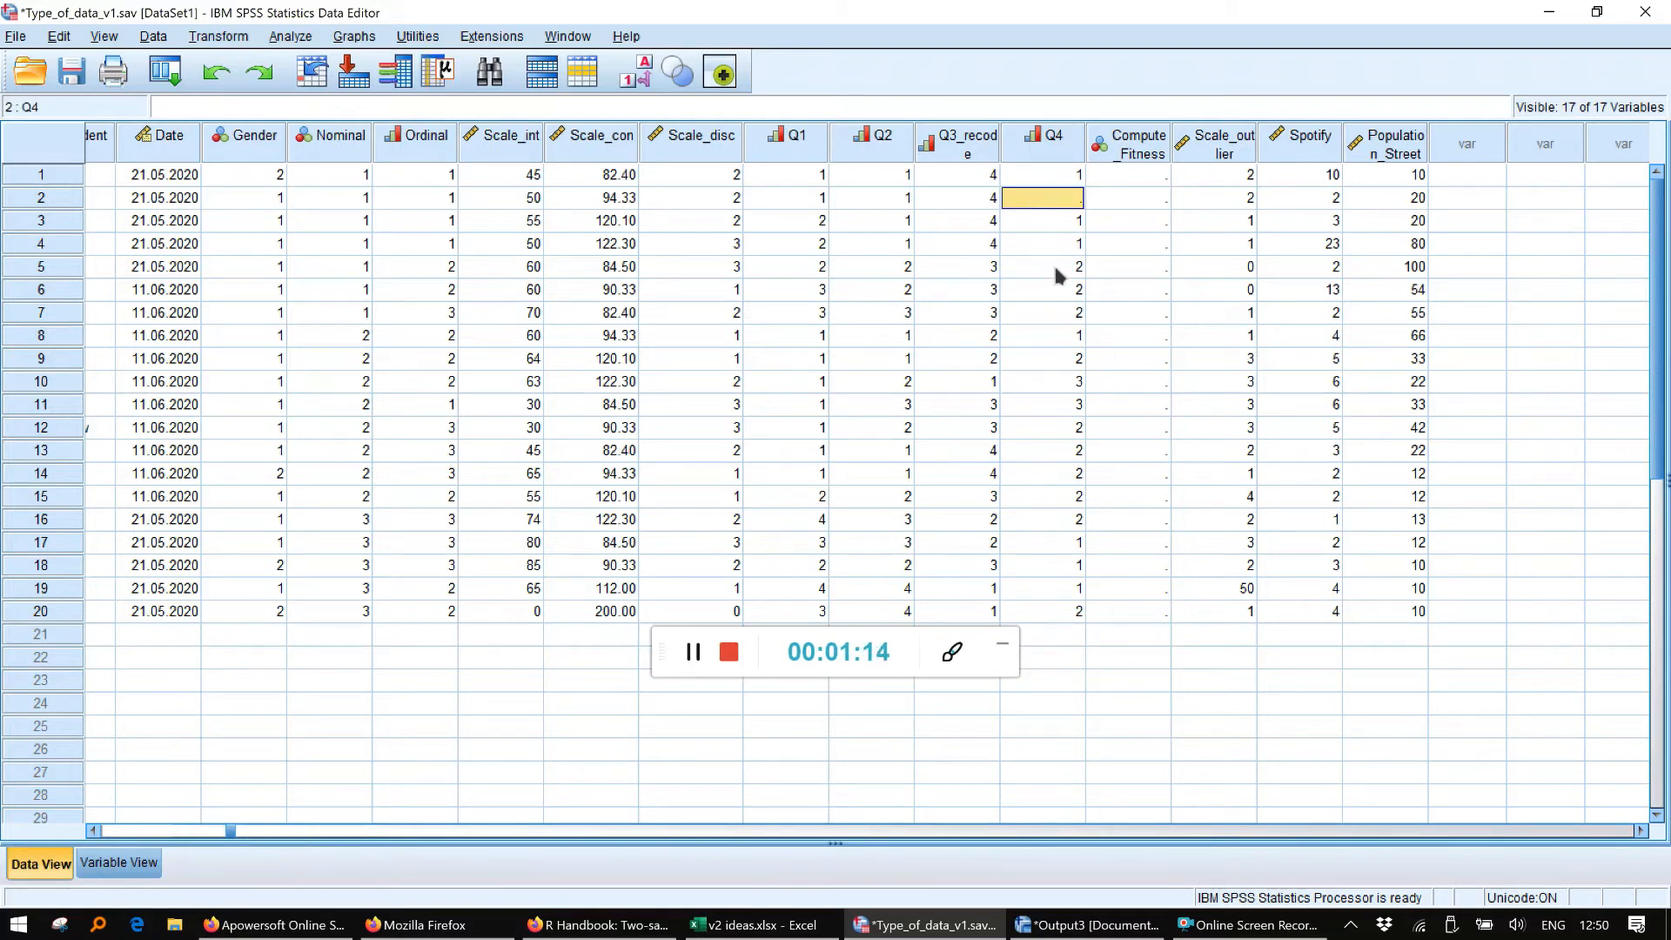
click(1040, 228)
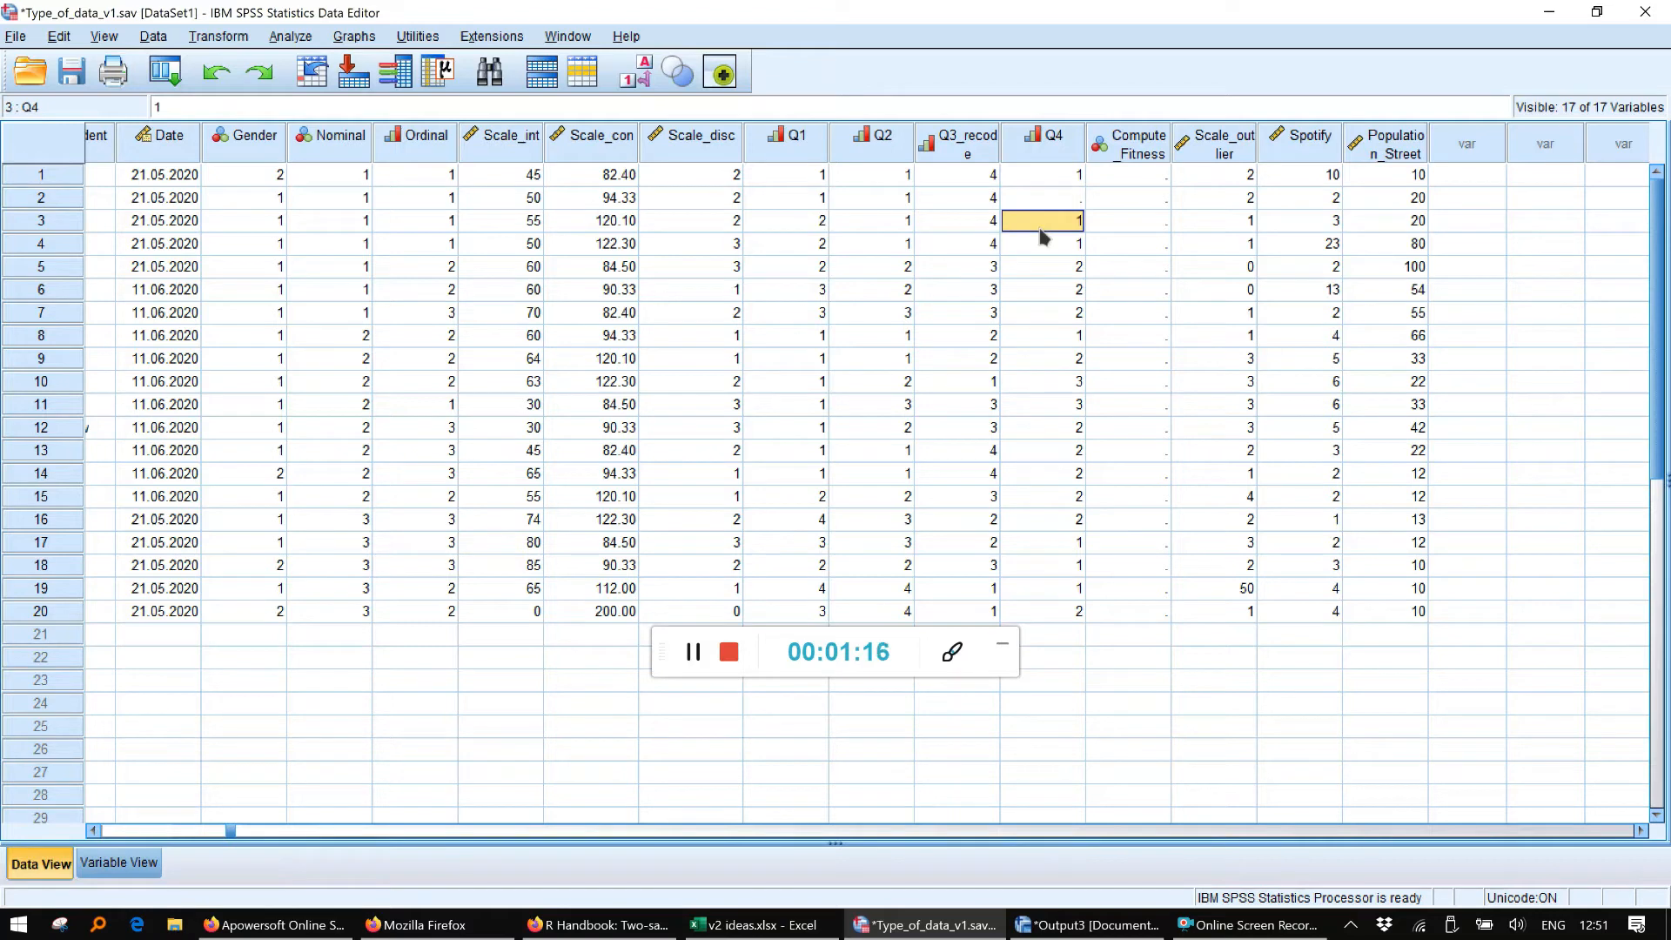
click(1042, 206)
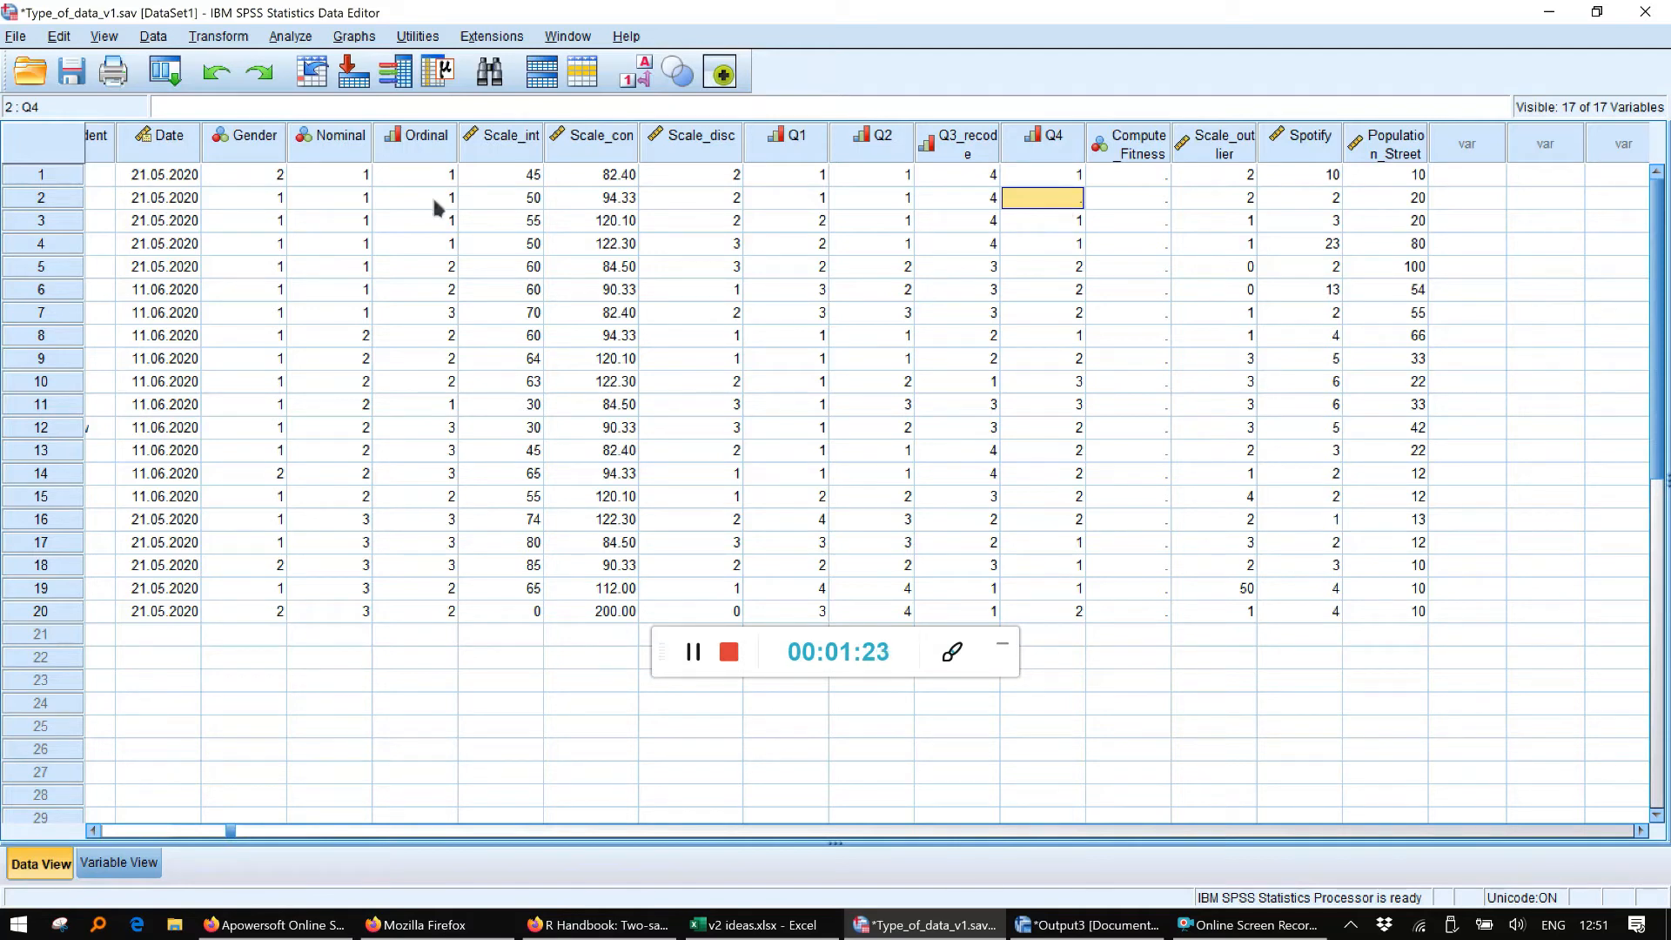
Run a Frequencies analysis on Likes Icecream [Q4], inspect its output tables and return to the data
click(290, 36)
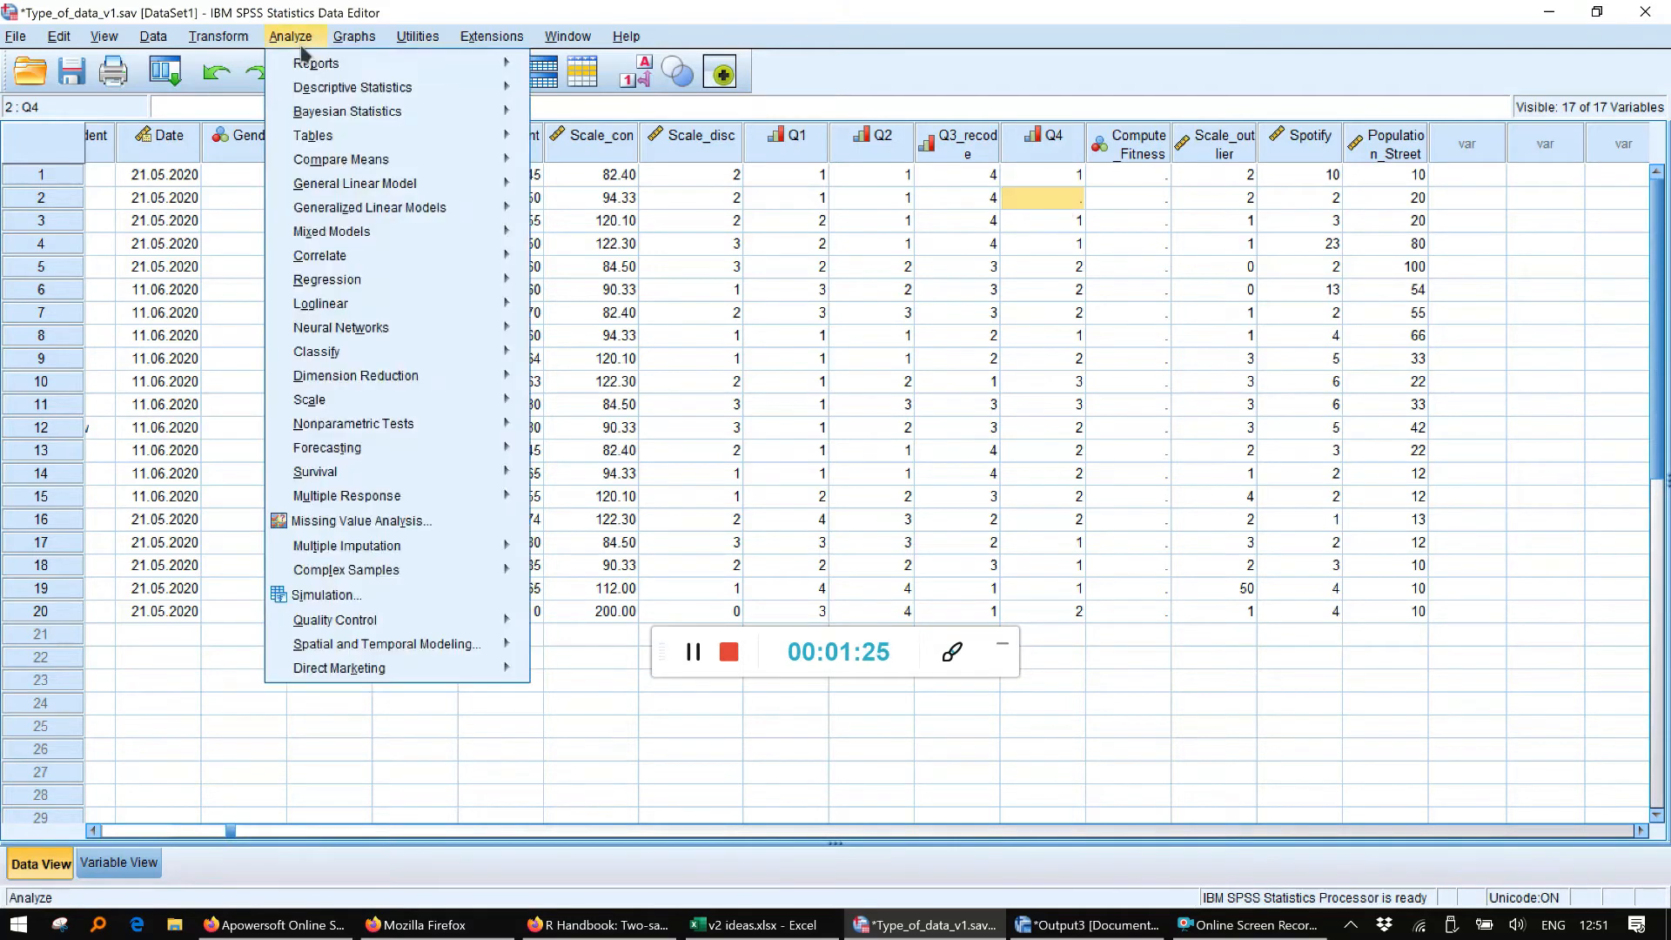
mouse_move(487, 111)
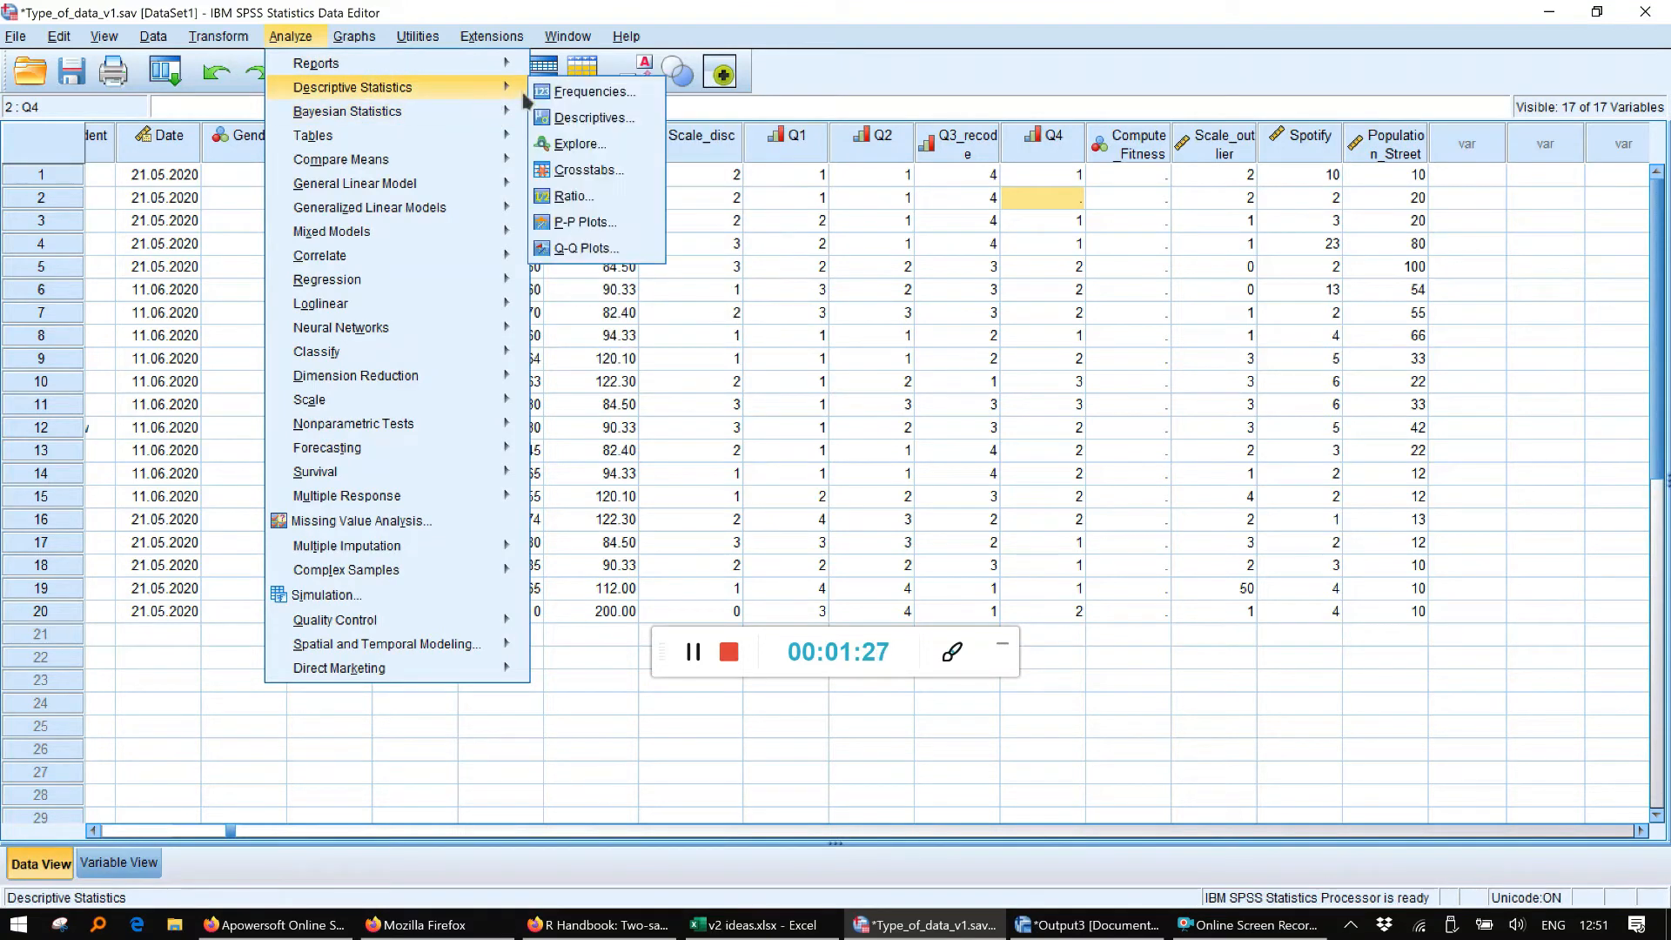
click(544, 88)
scroll(662, 428, down, 3)
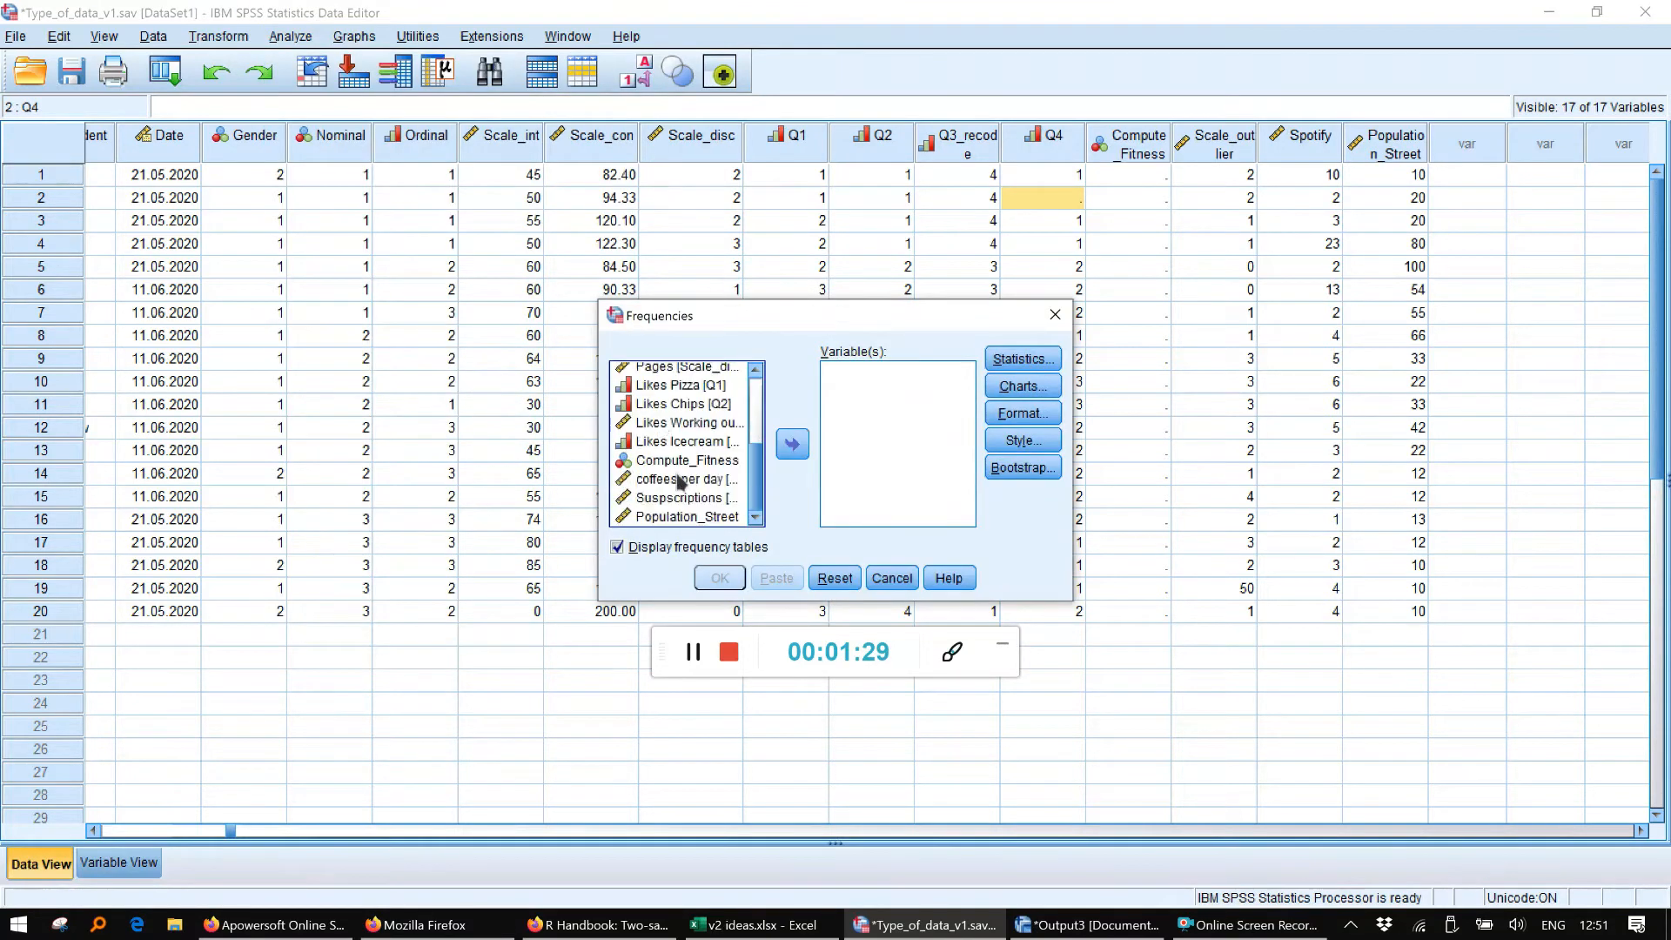
click(684, 440)
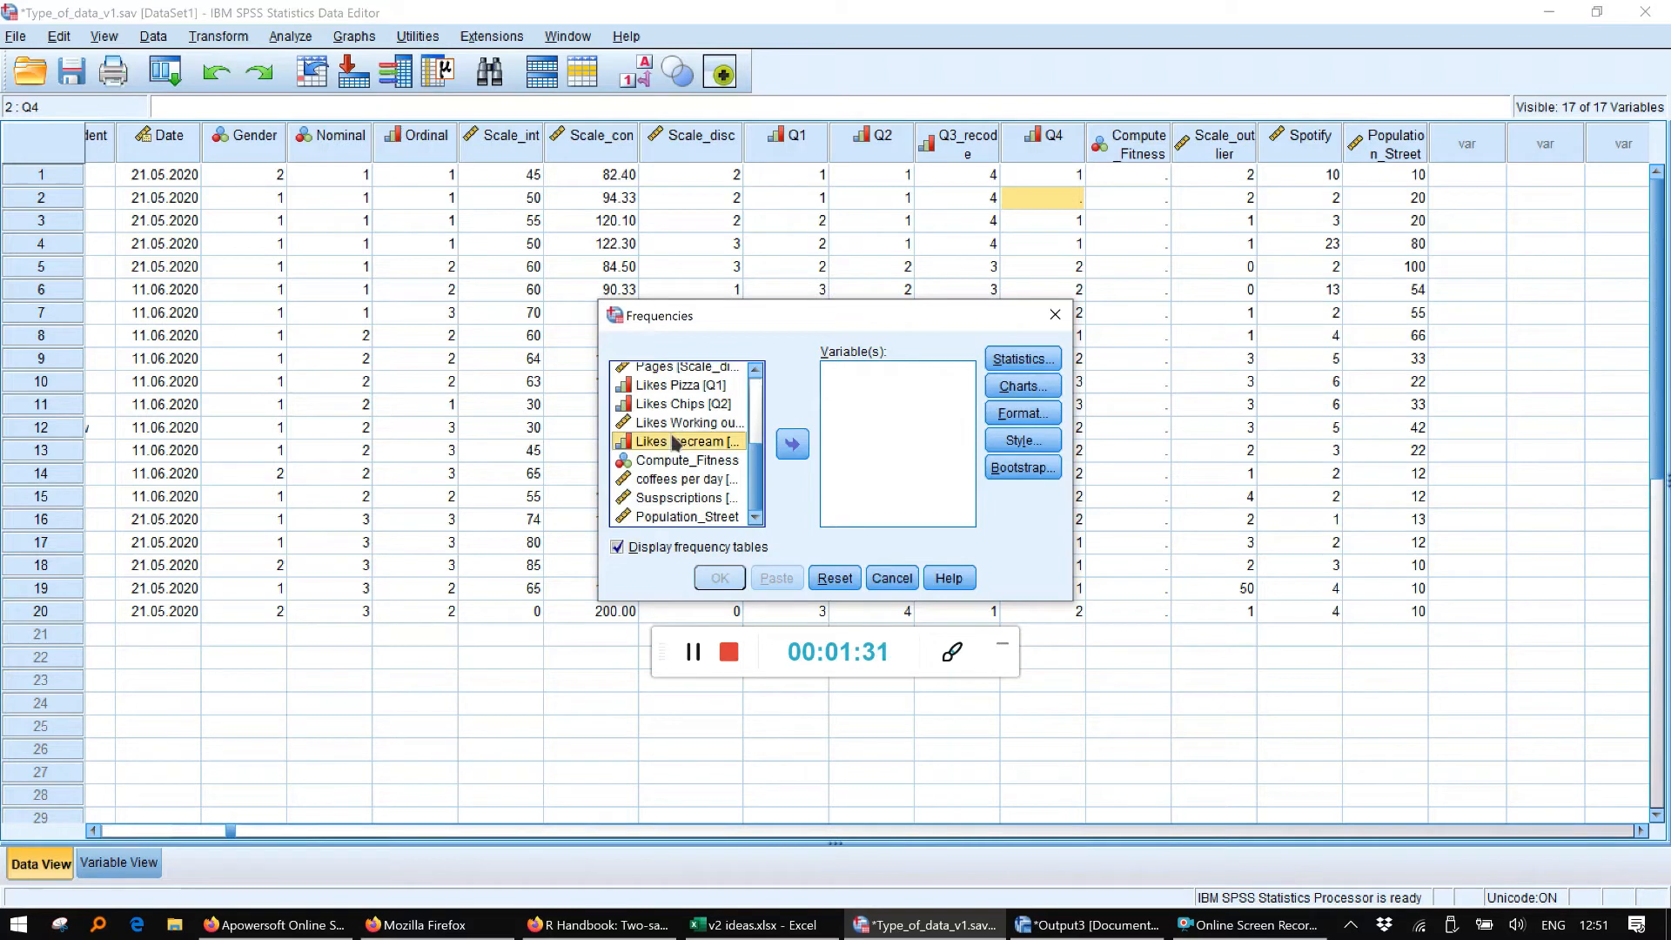
click(787, 447)
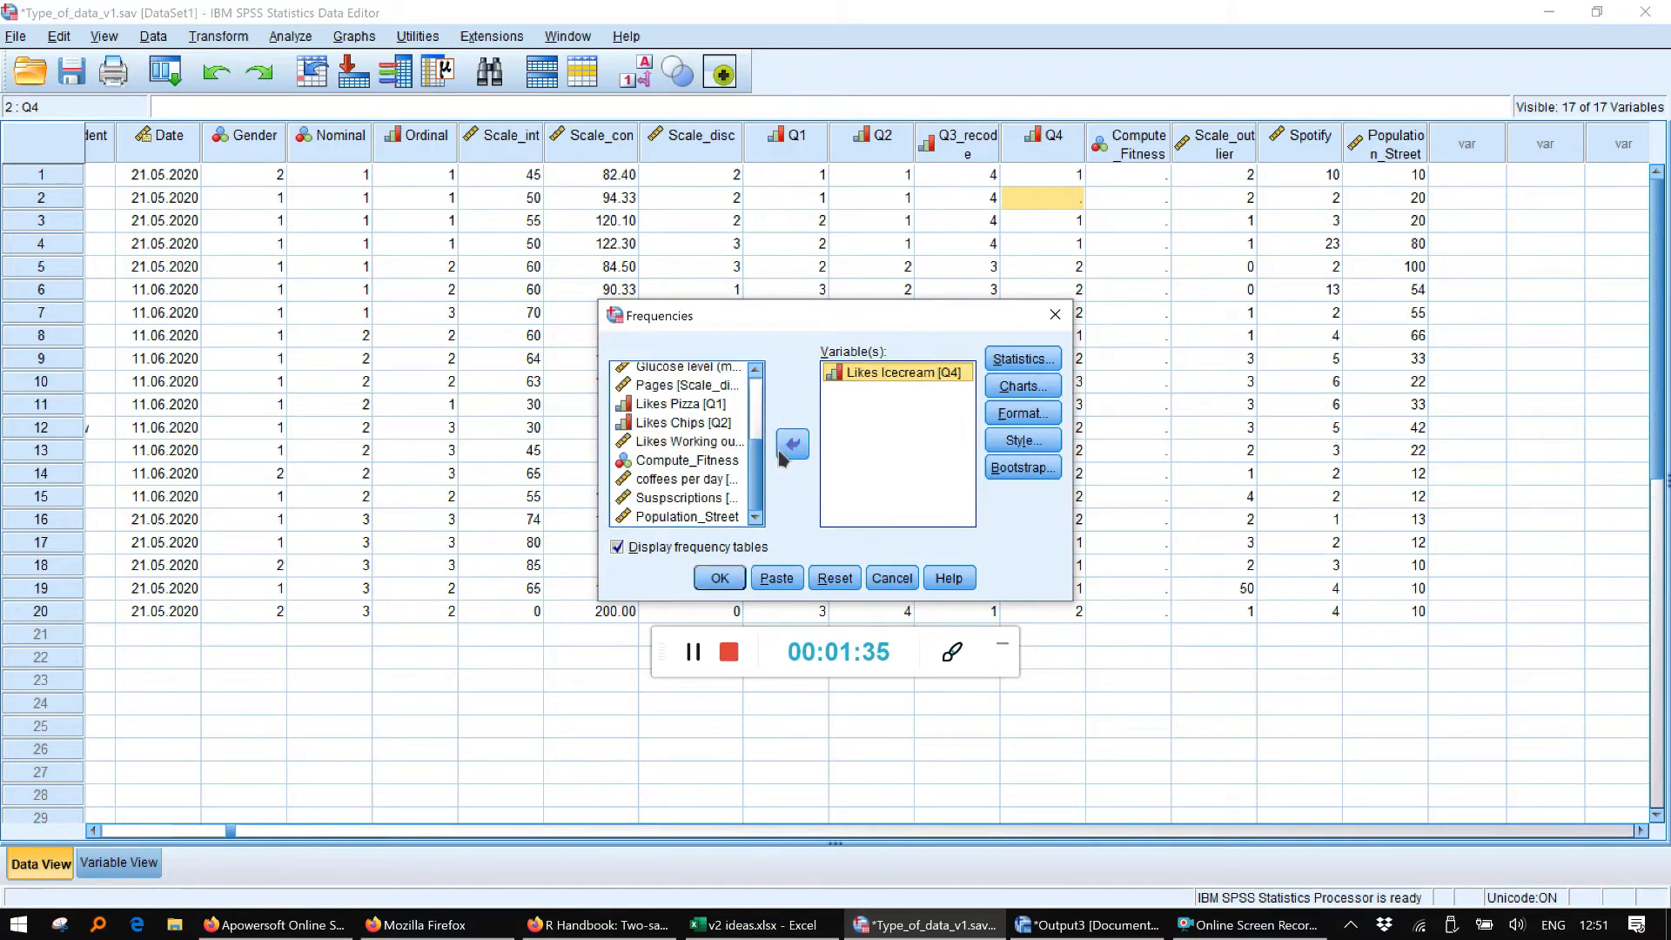
click(720, 578)
click(400, 406)
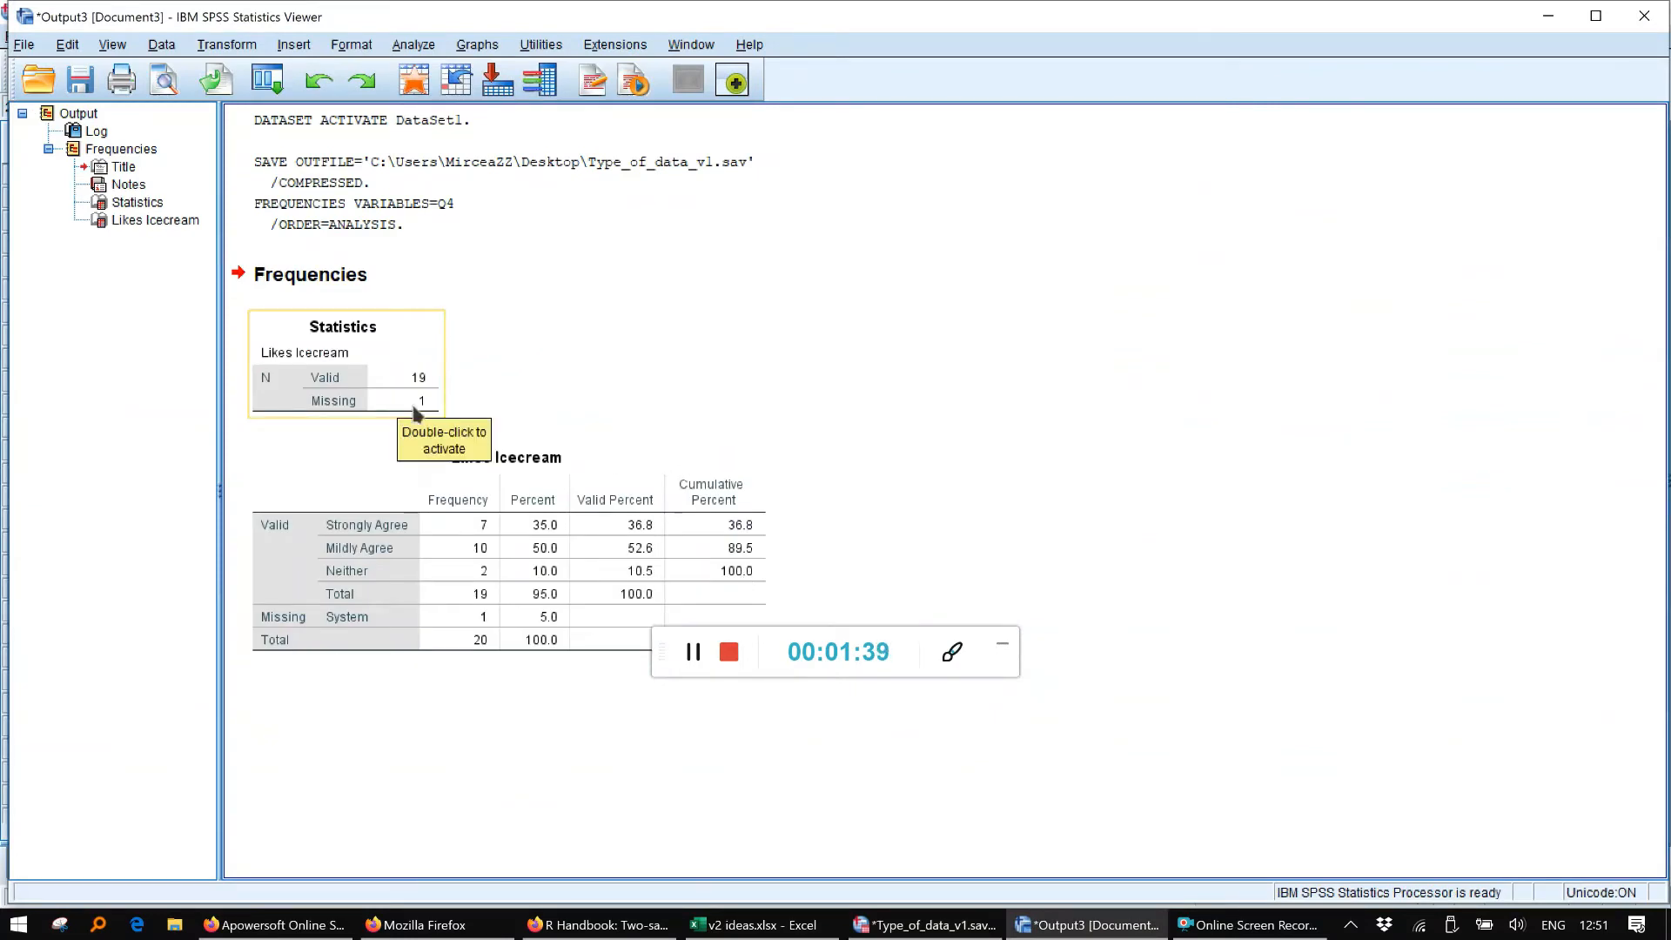
click(623, 547)
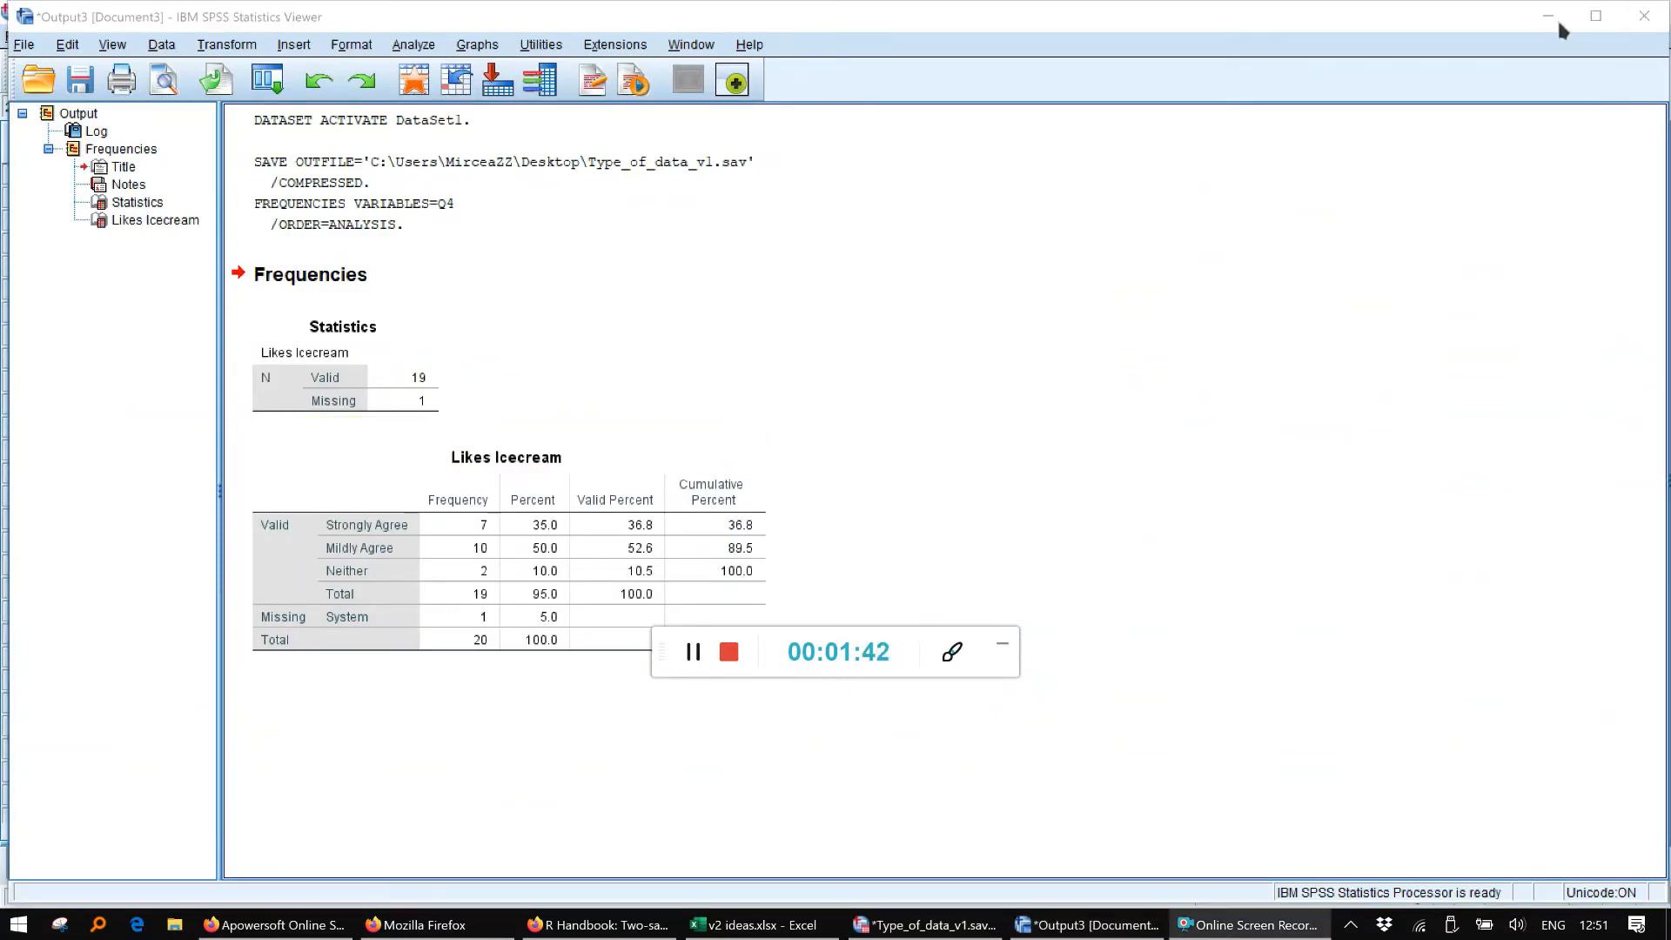
click(1557, 17)
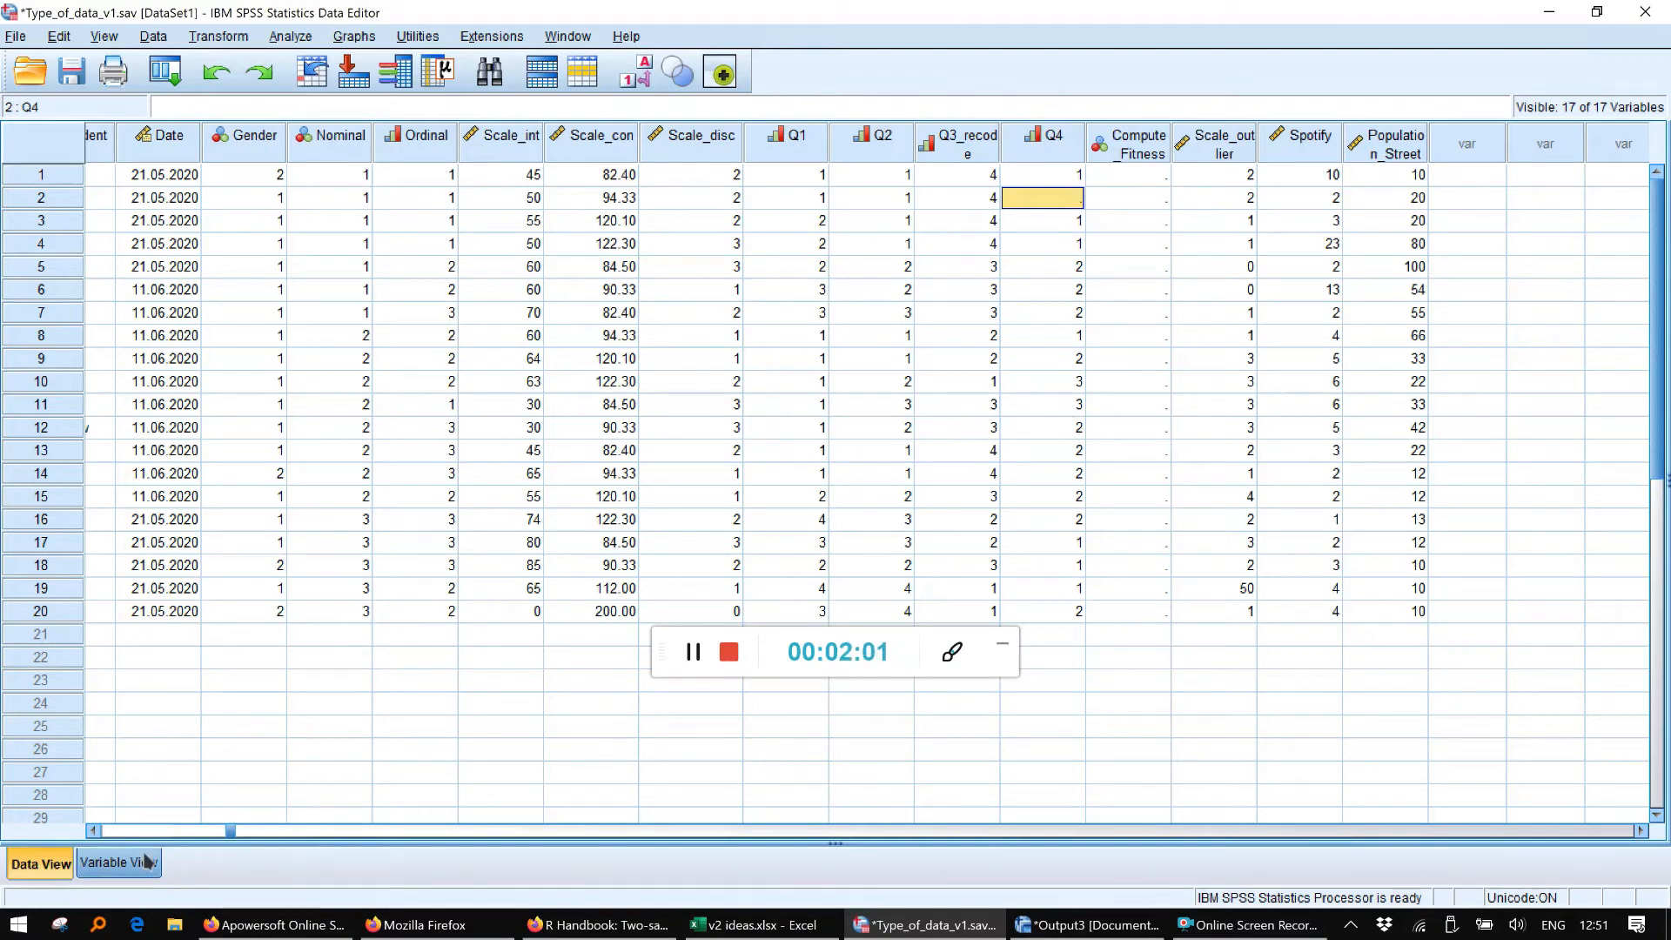
Define -999 as a discrete missing value for the variable Q4
click(118, 862)
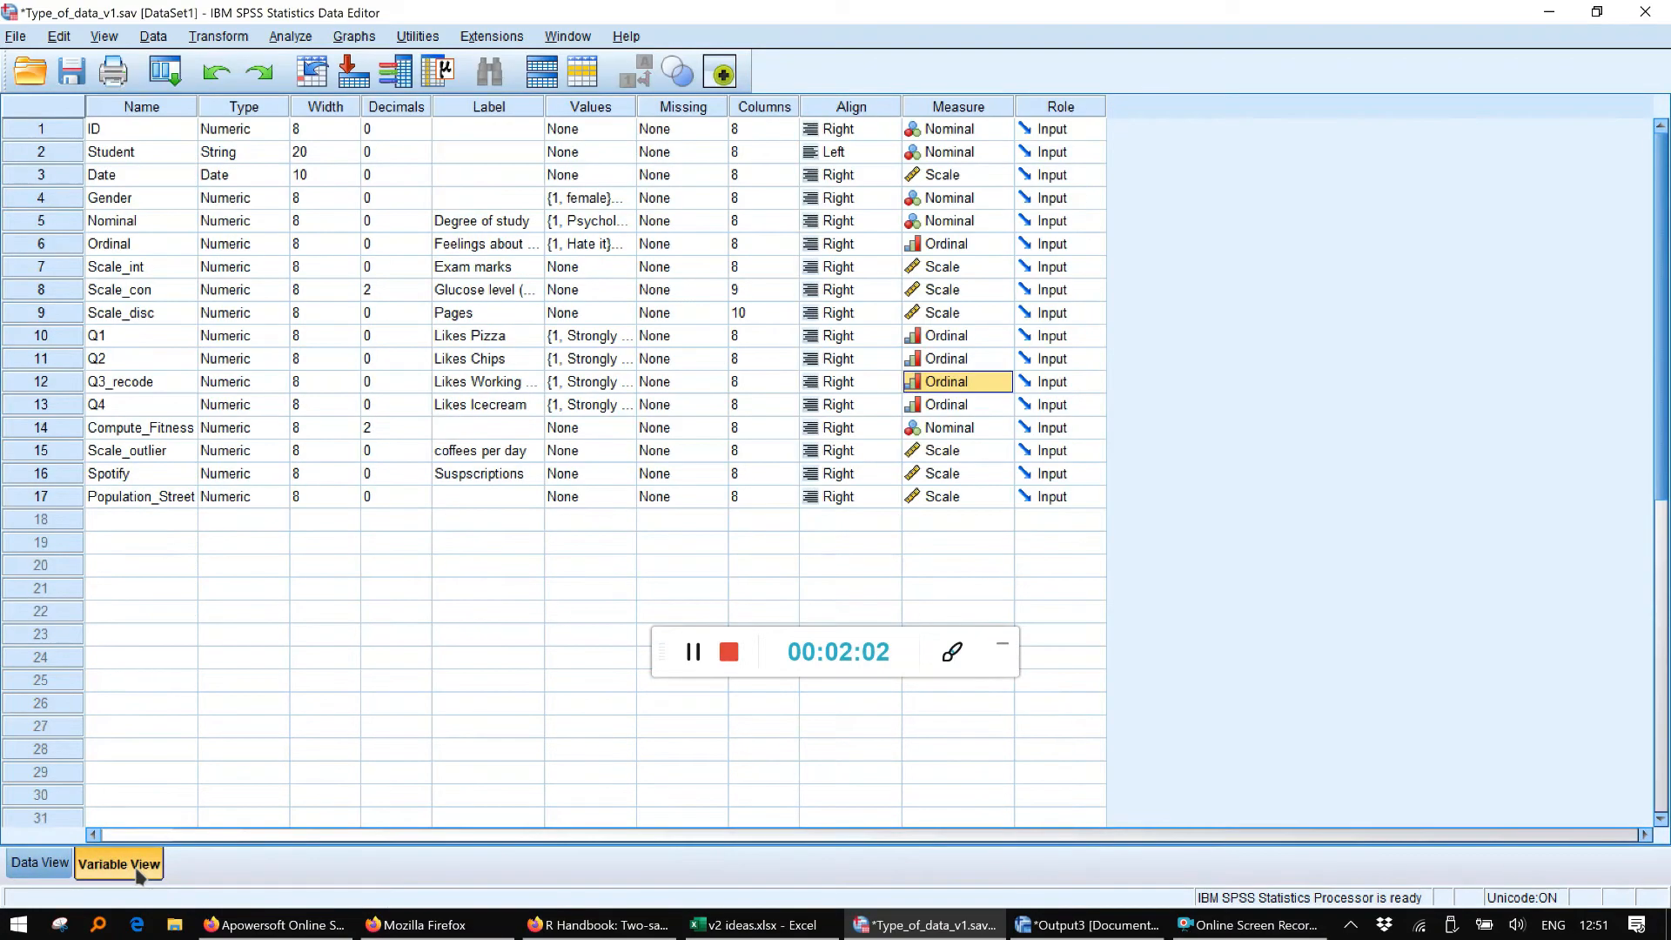
click(121, 409)
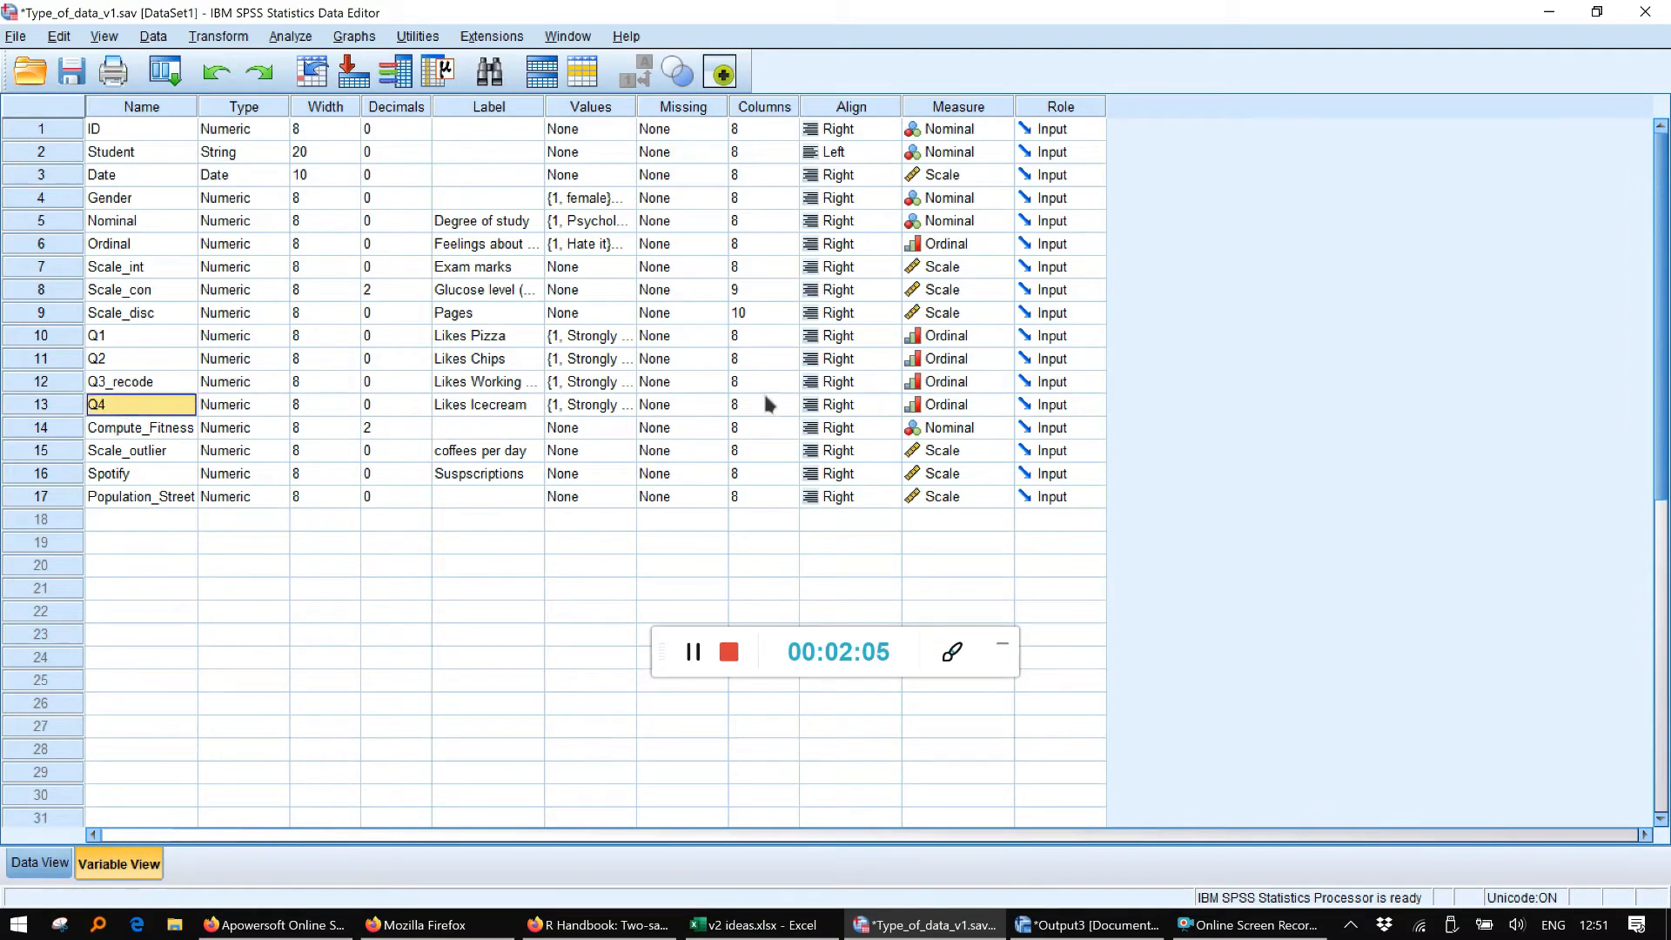
click(661, 406)
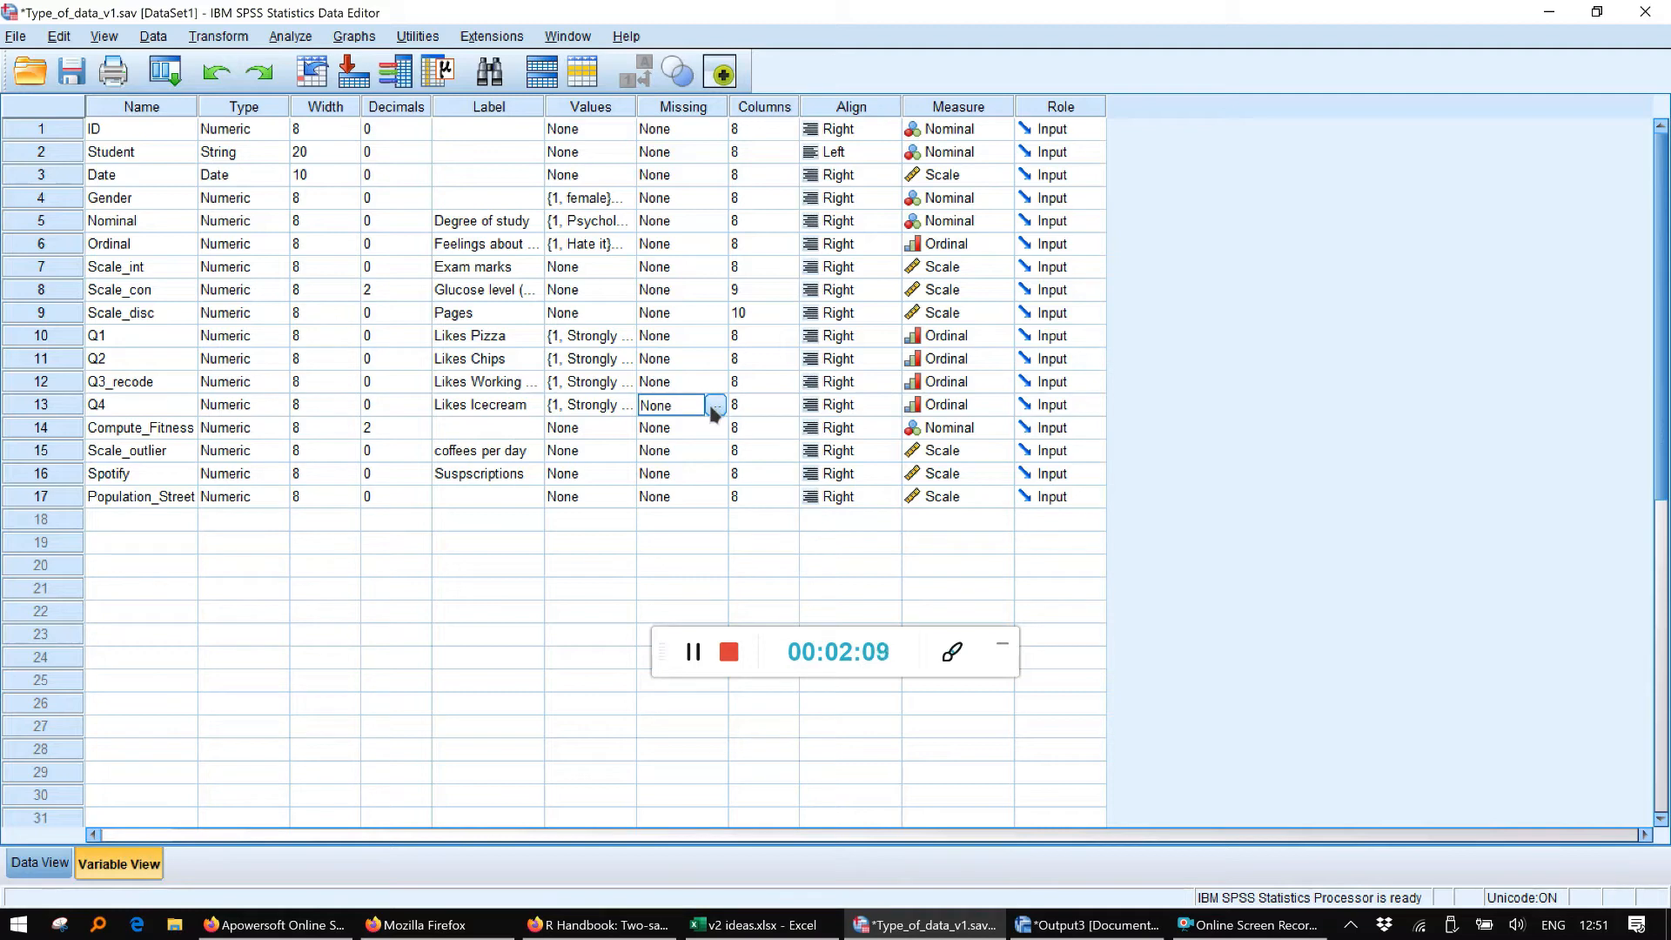
click(715, 406)
click(739, 407)
click(739, 425)
text(-999)
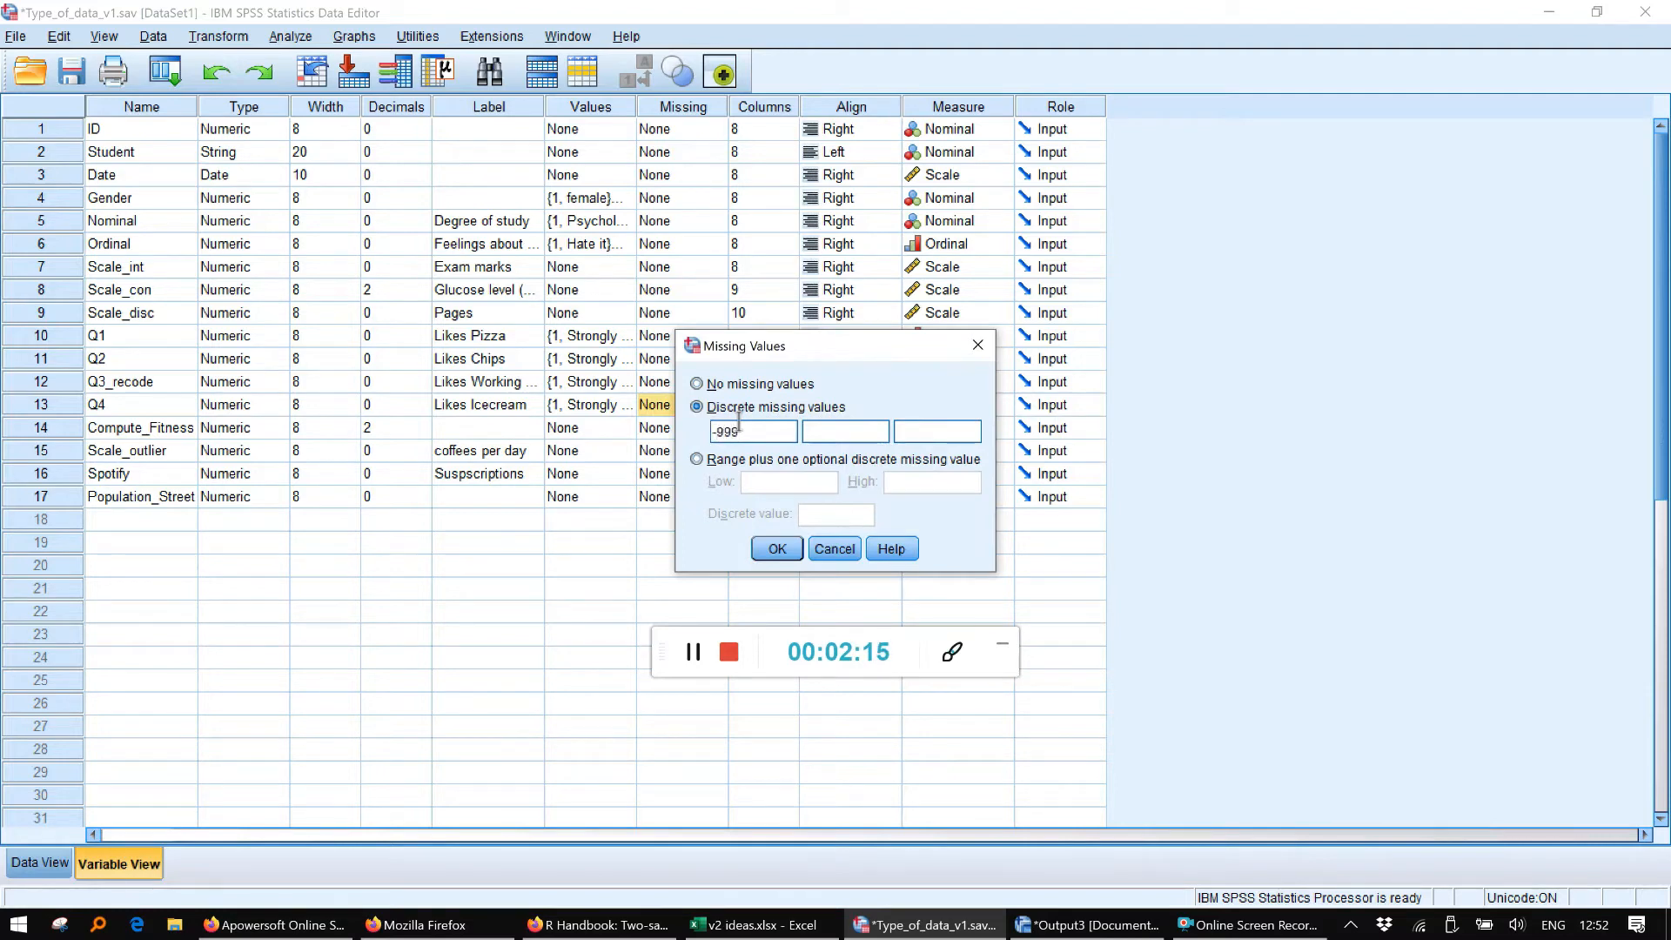
key(Return)
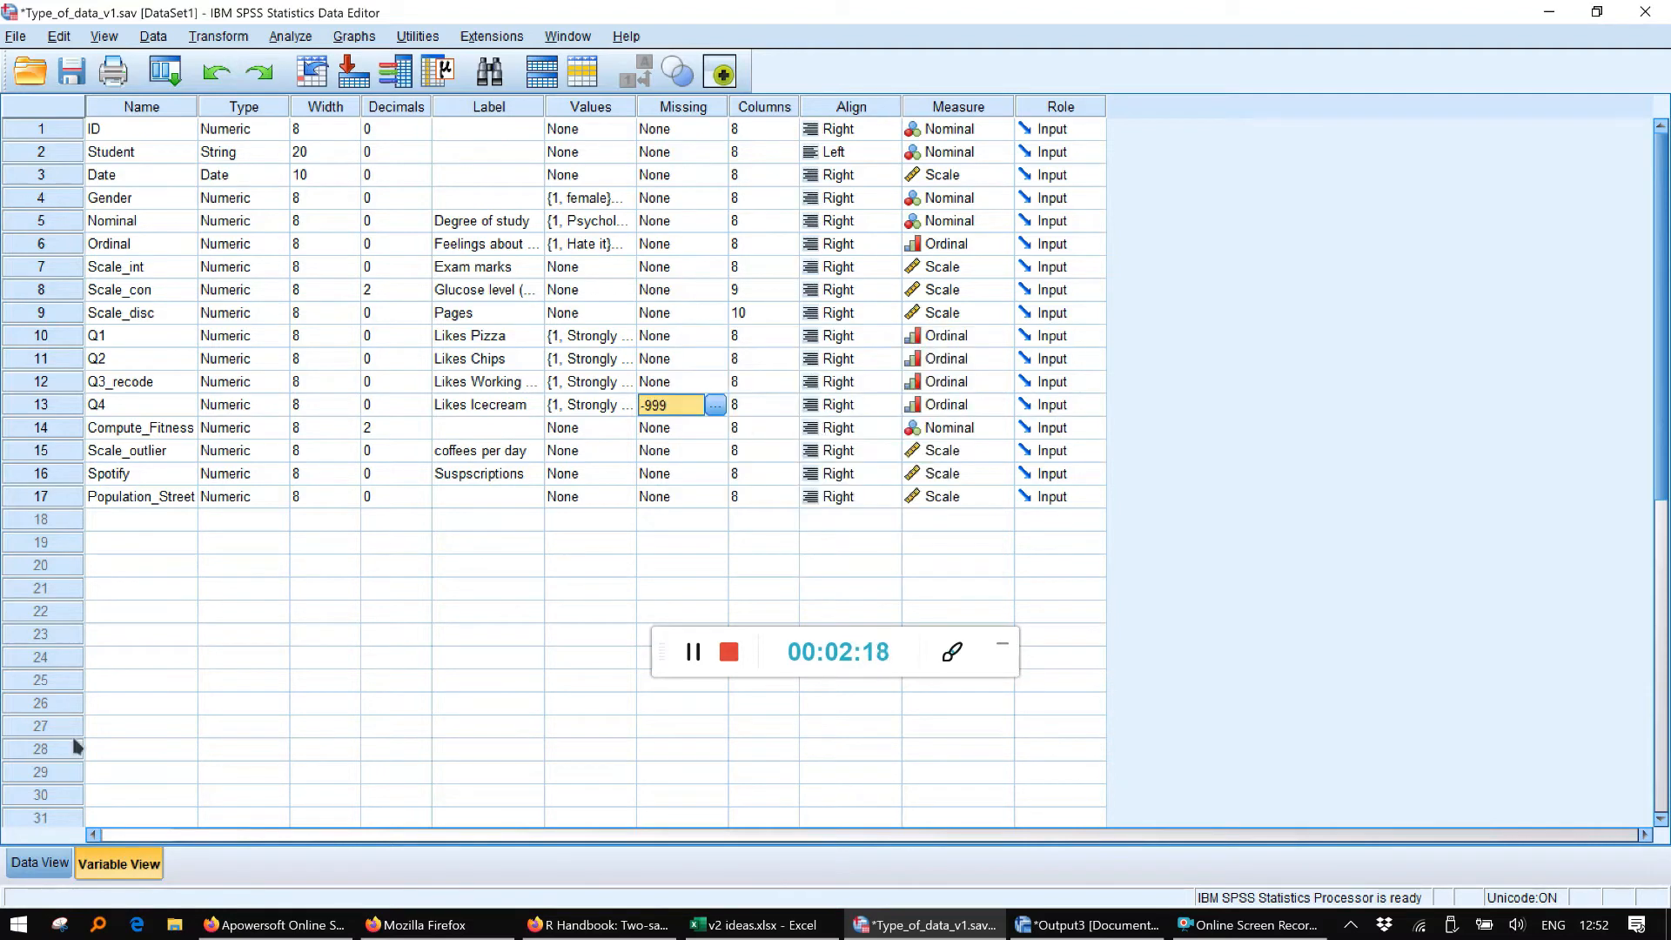
Enter -999 in the empty Q4 cell of case 2
click(36, 864)
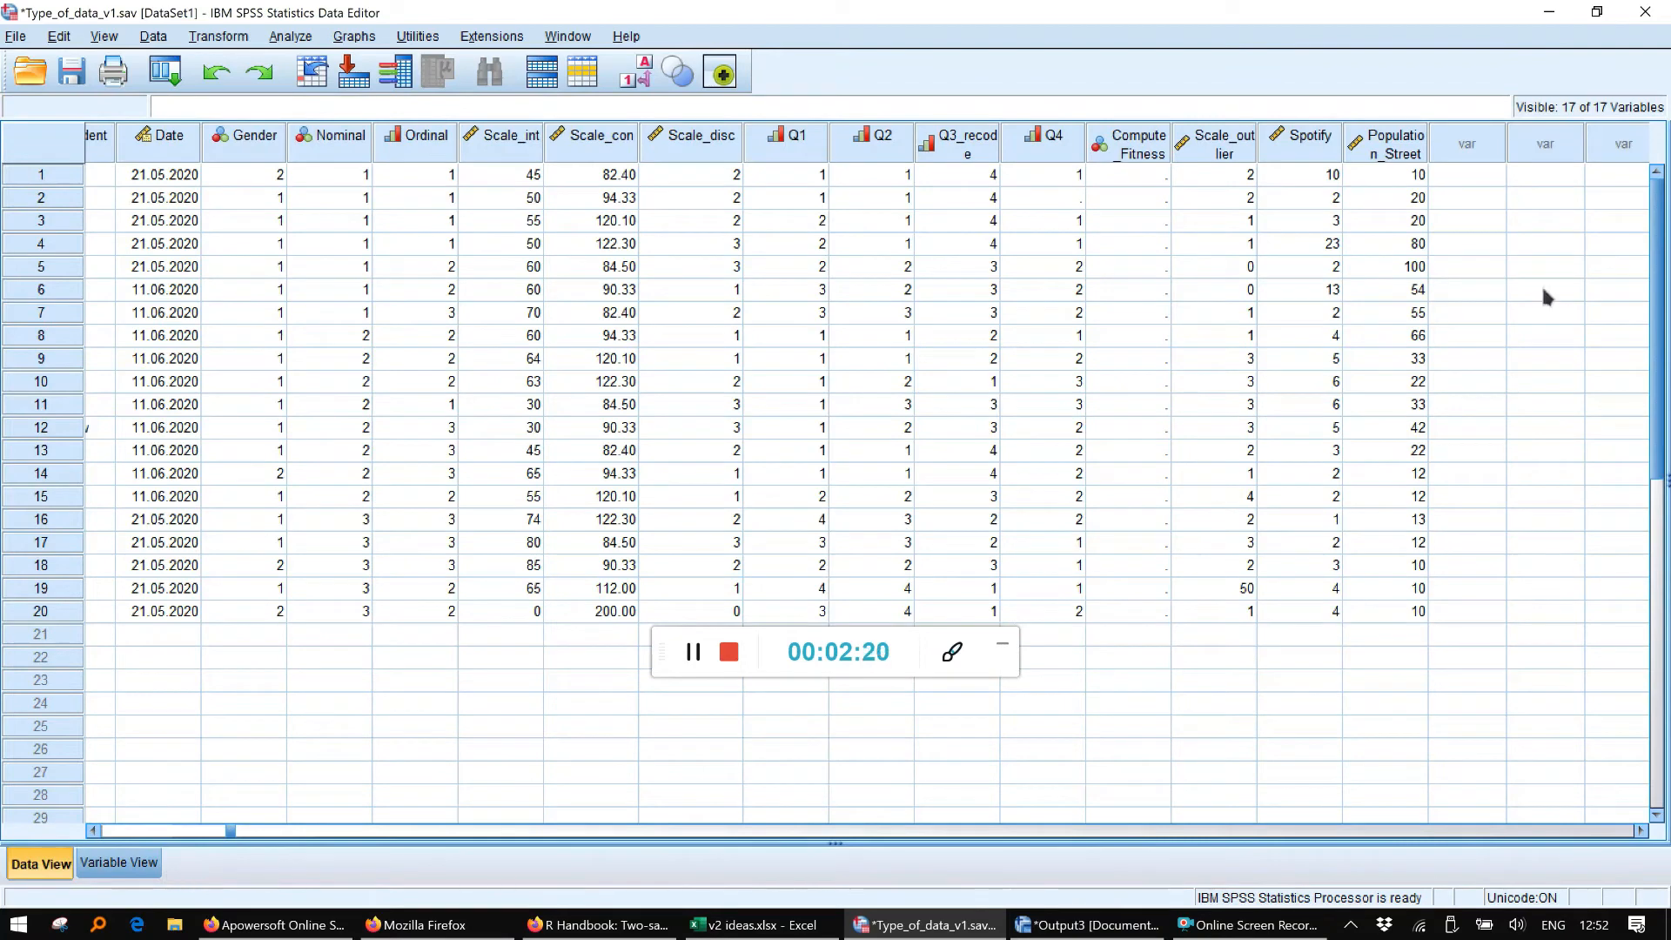
click(1040, 199)
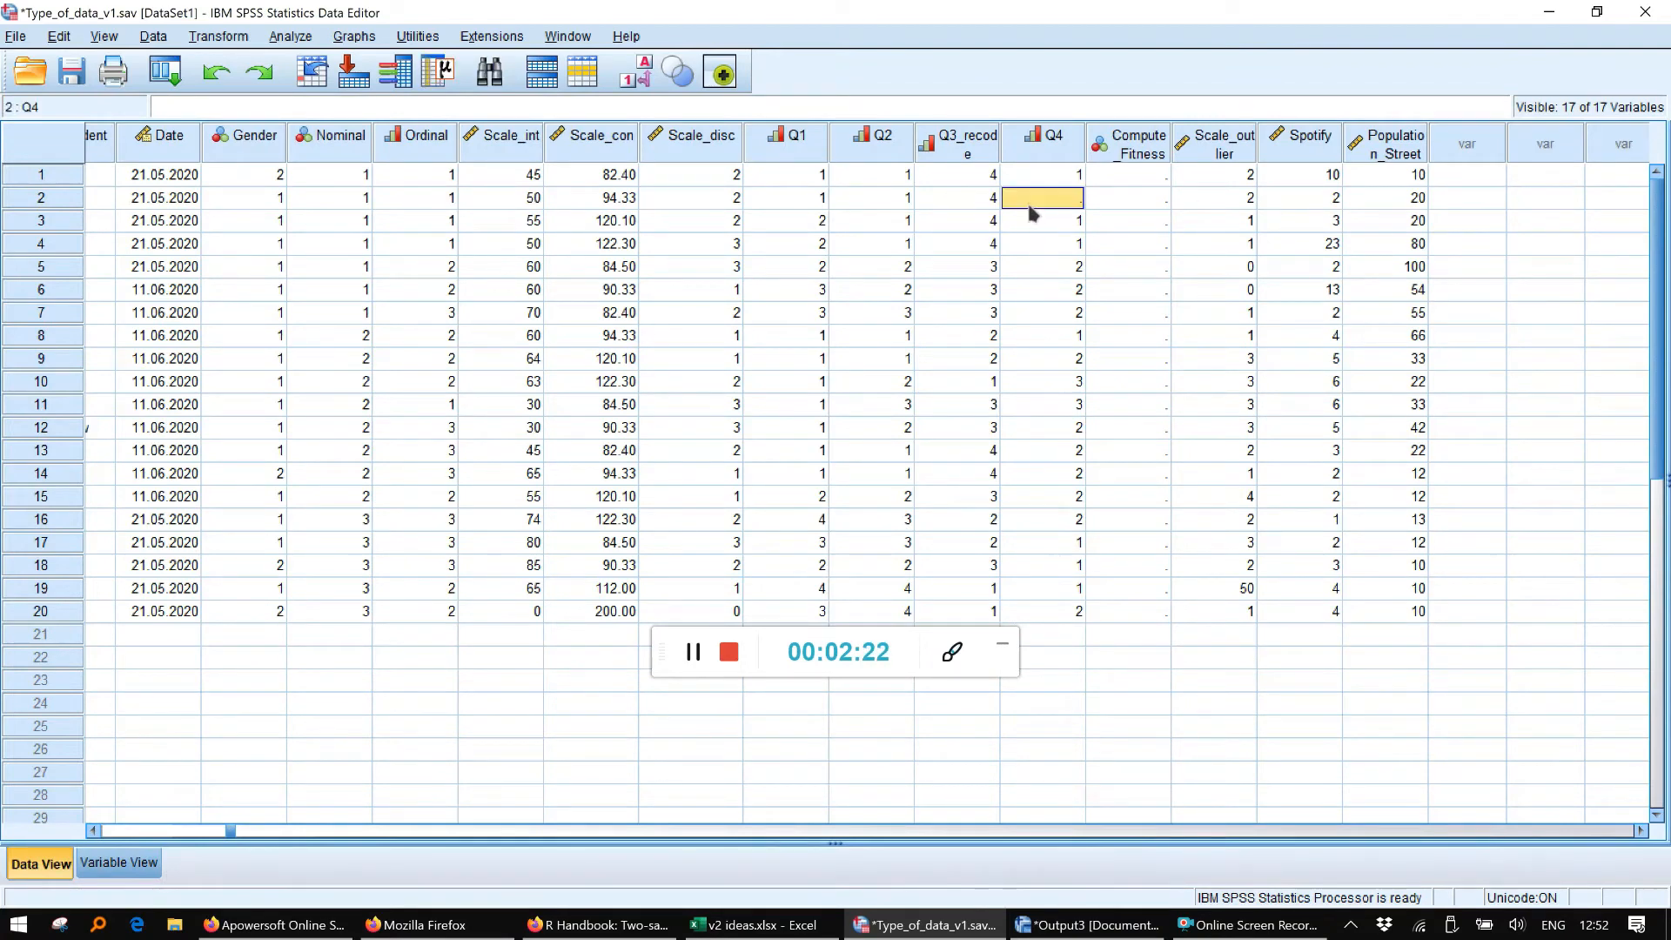
text(-999)
key(Return)
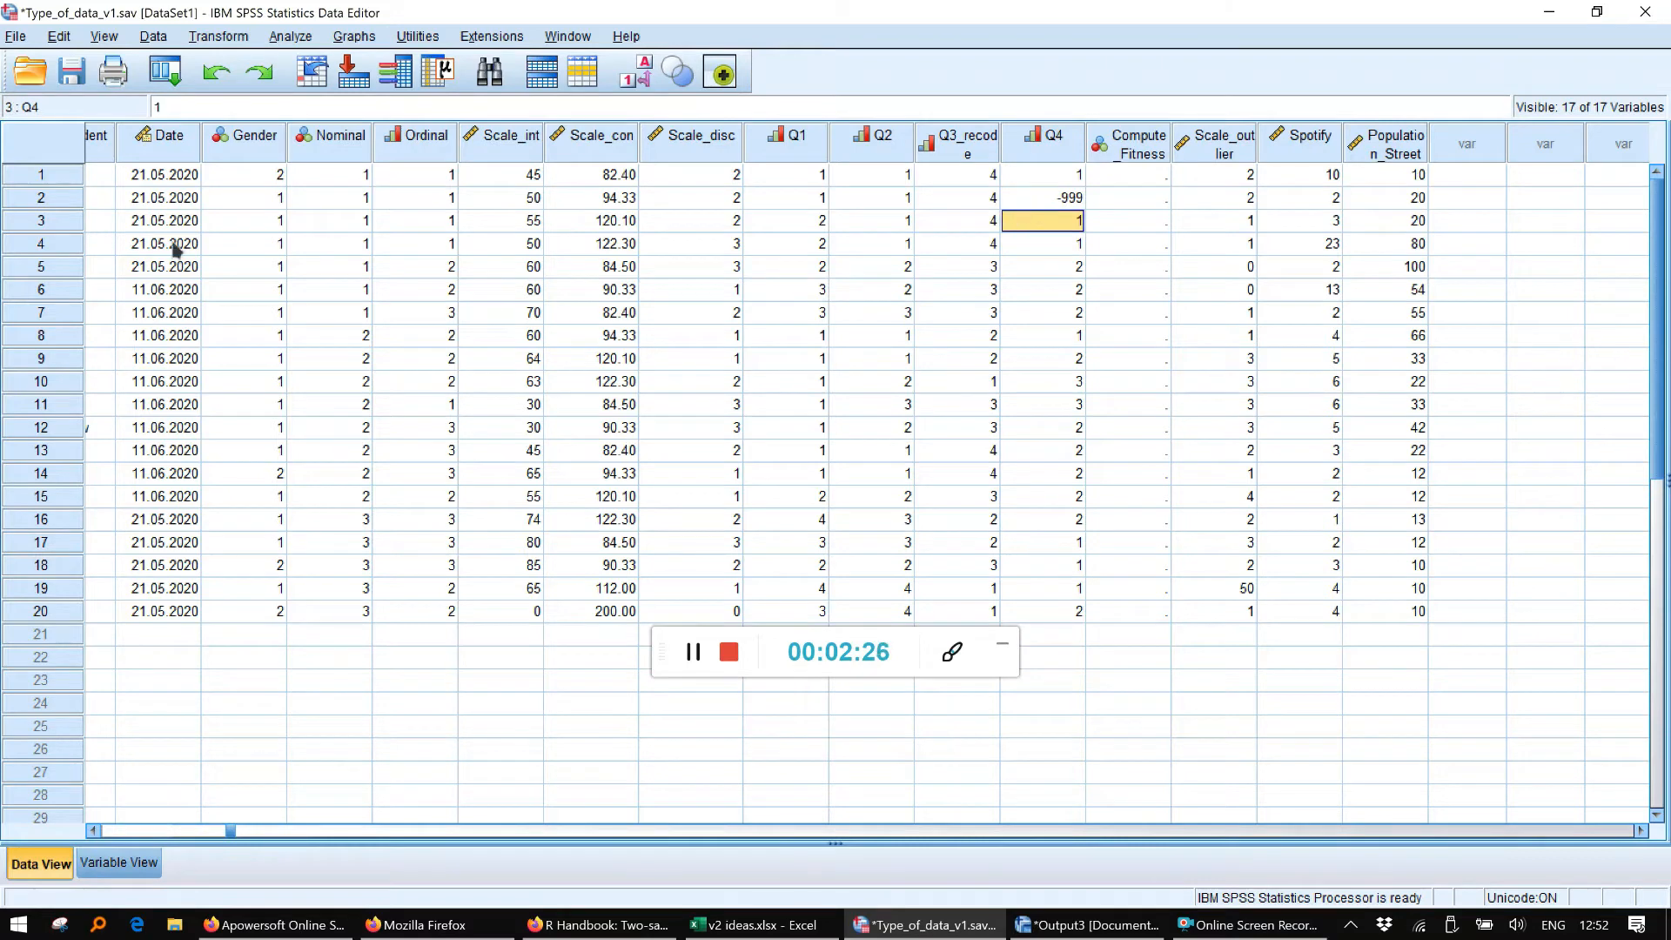
Rerun the Frequencies analysis on Likes Icecream [Q4] with the same settings
click(292, 37)
mouse_move(381, 87)
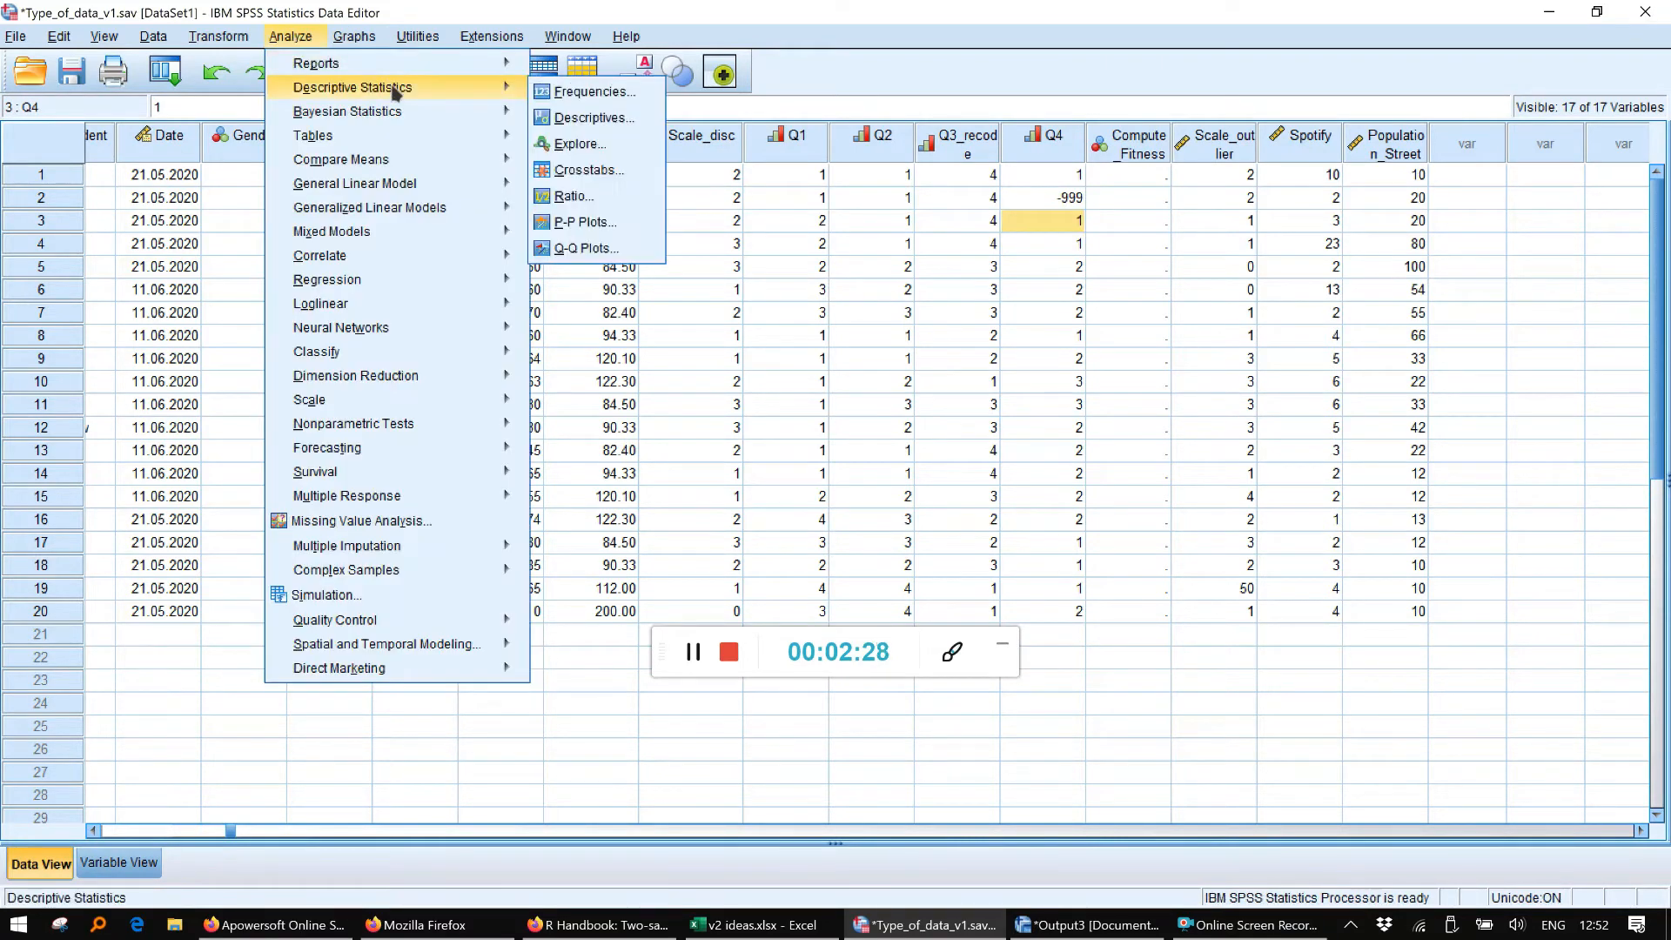
click(557, 87)
click(712, 570)
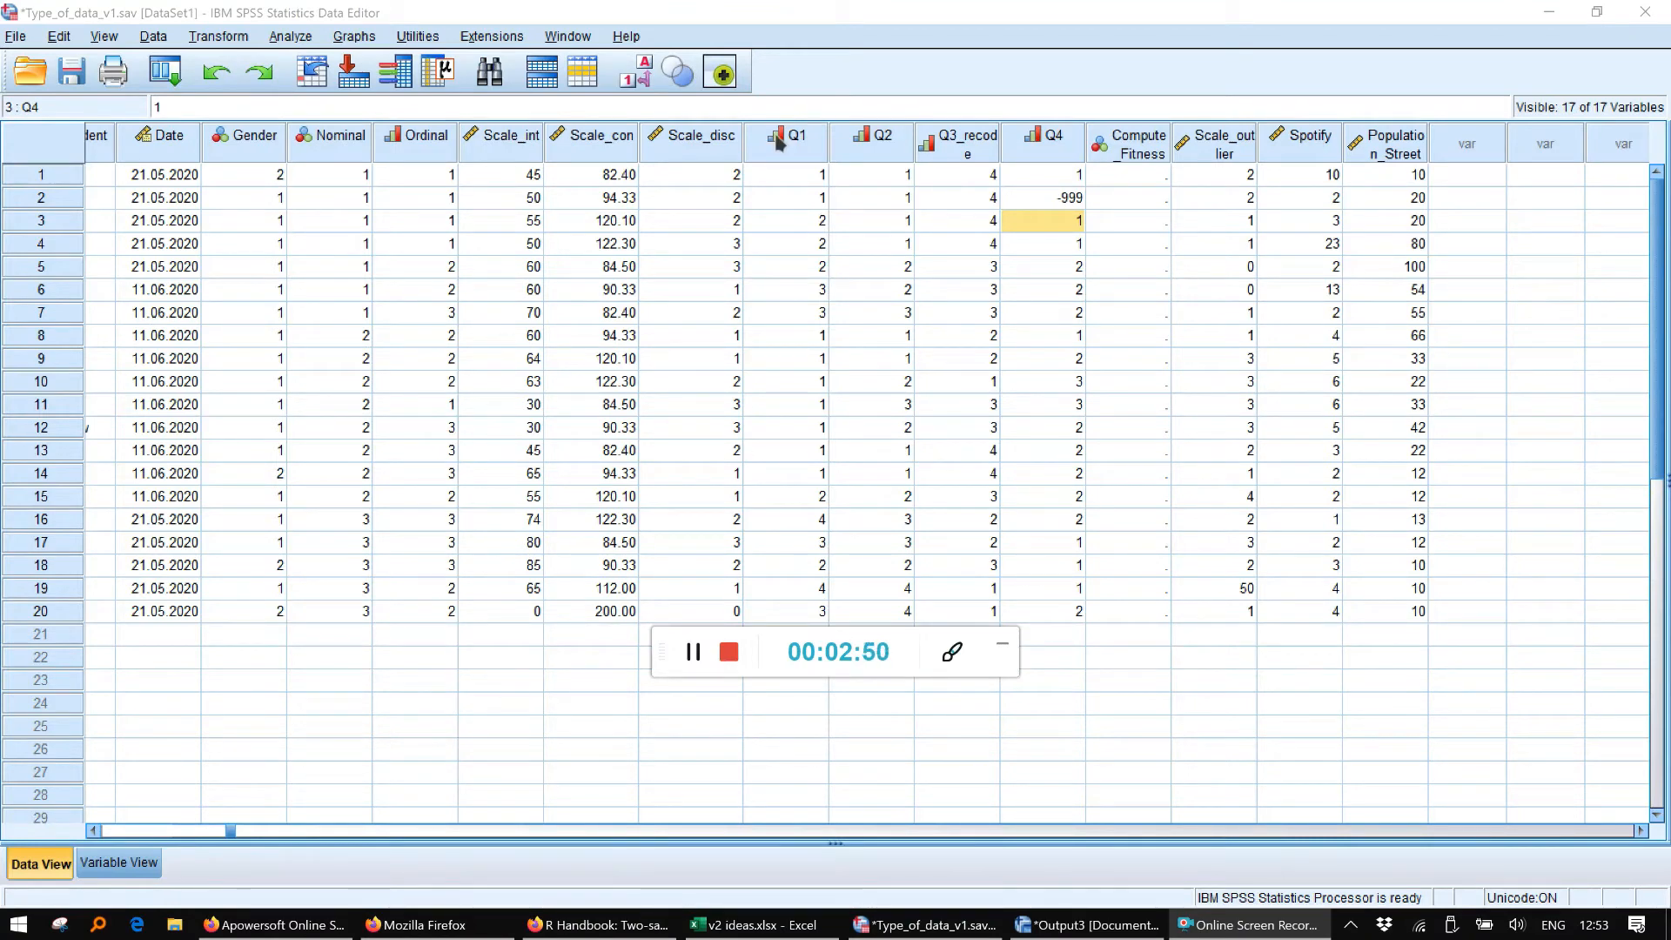
Check the value labels defined for Q1, close them without changes and return to the data values
mouse_move(763, 142)
mouse_move(952, 154)
click(117, 863)
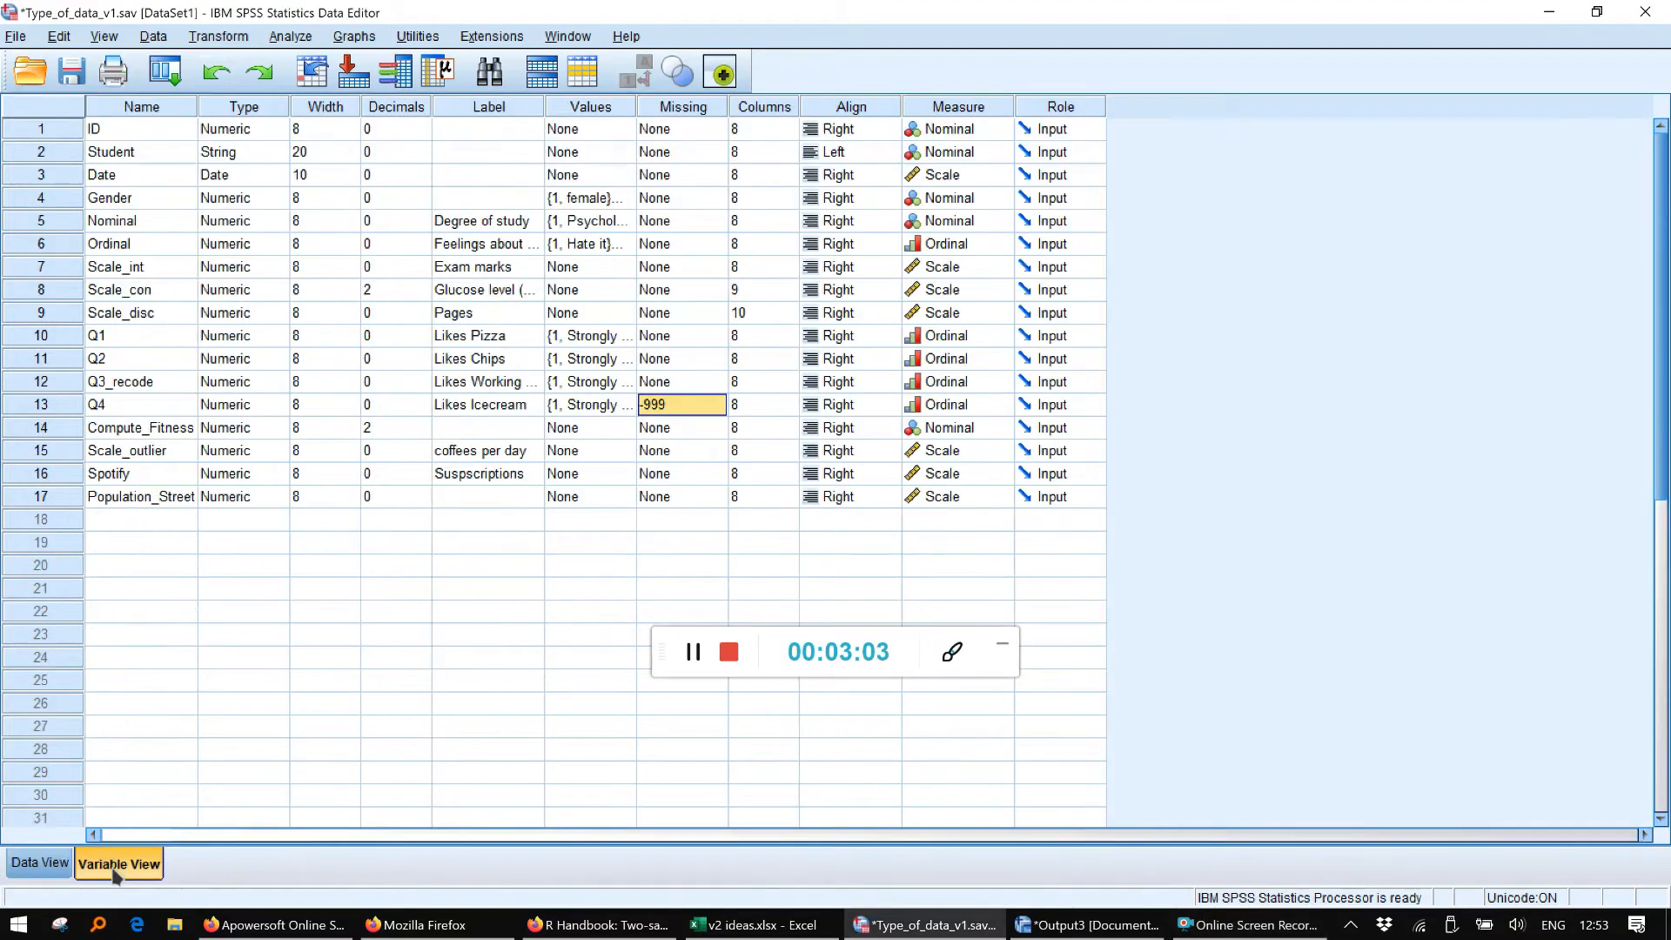
click(609, 336)
click(626, 336)
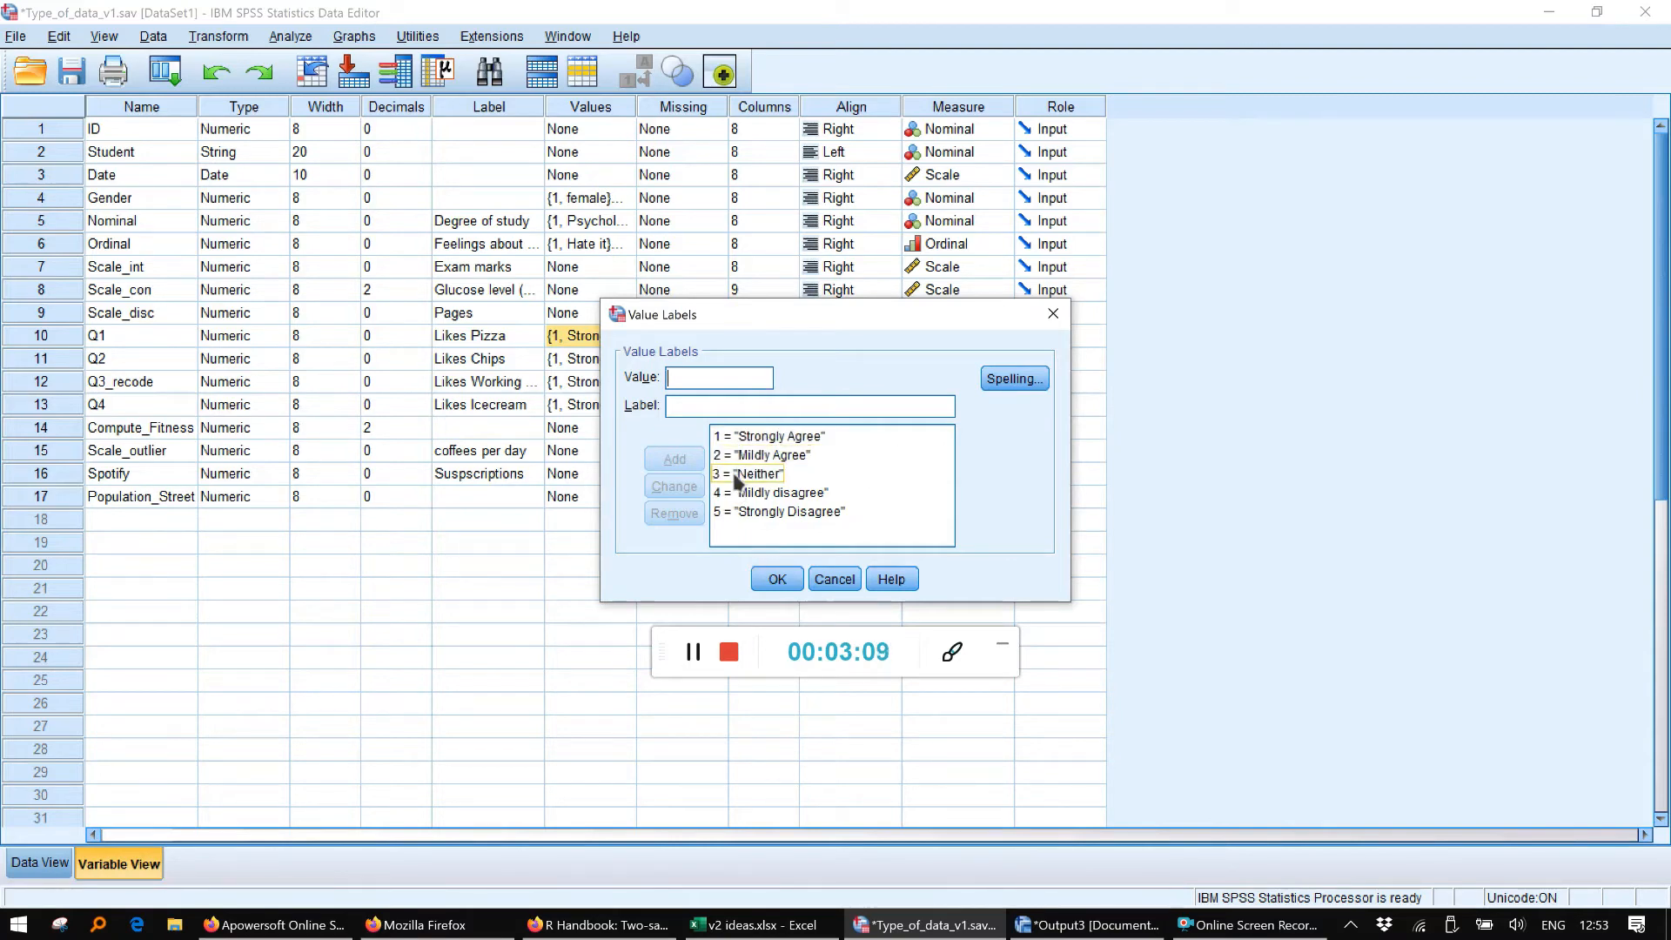
click(1052, 314)
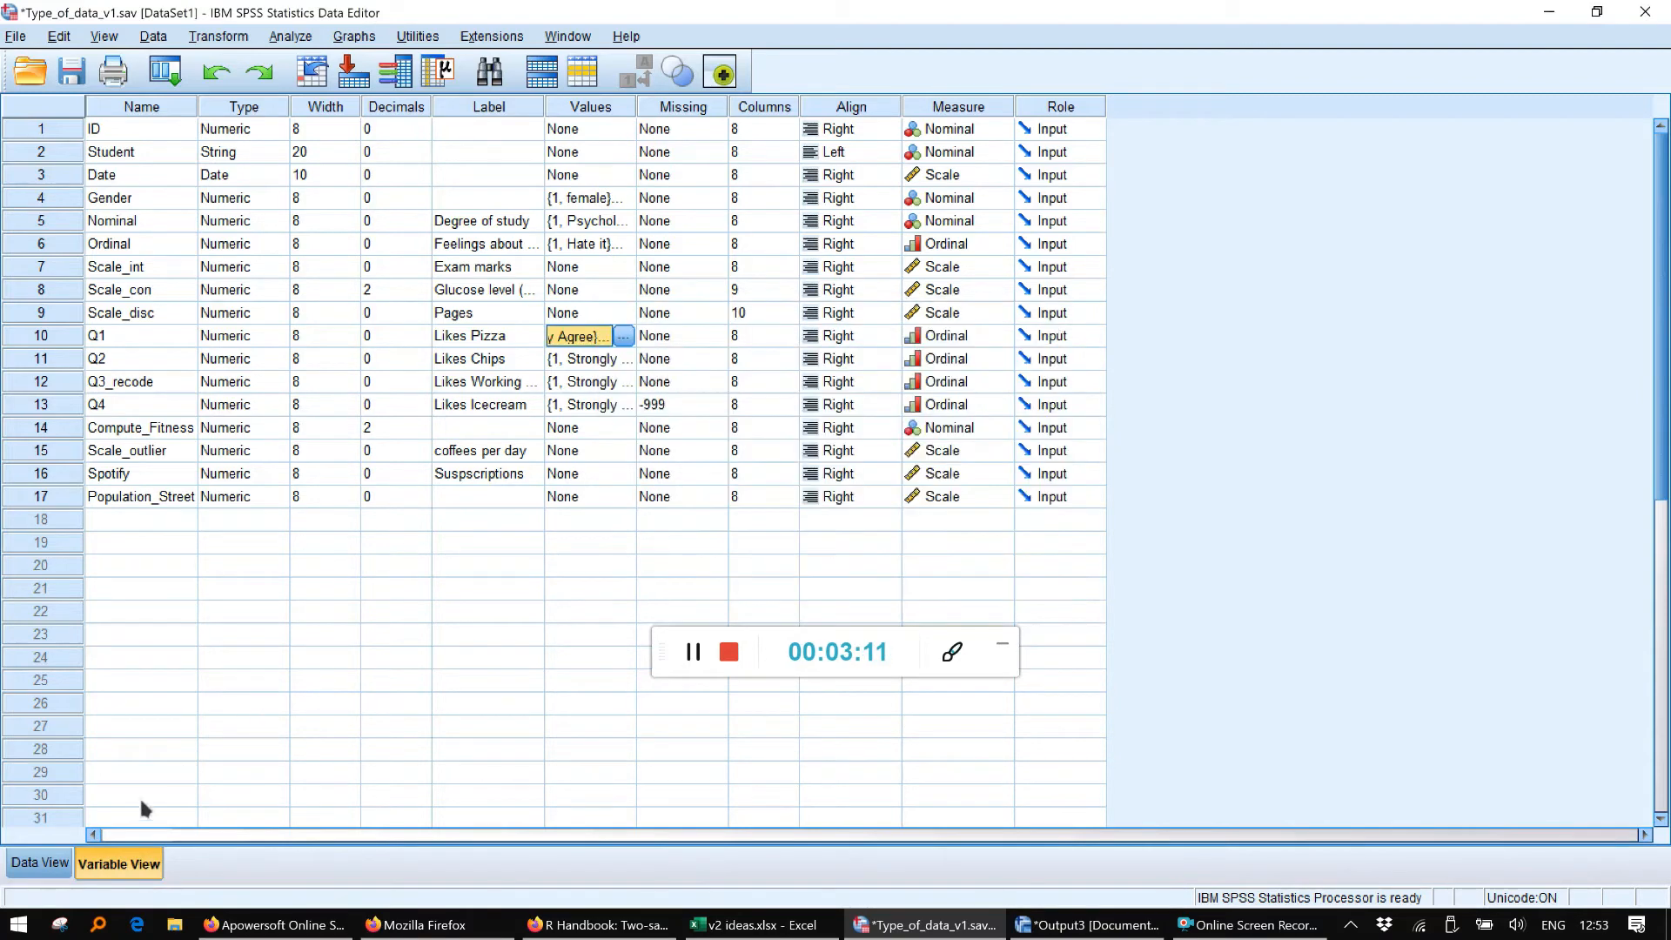
click(39, 863)
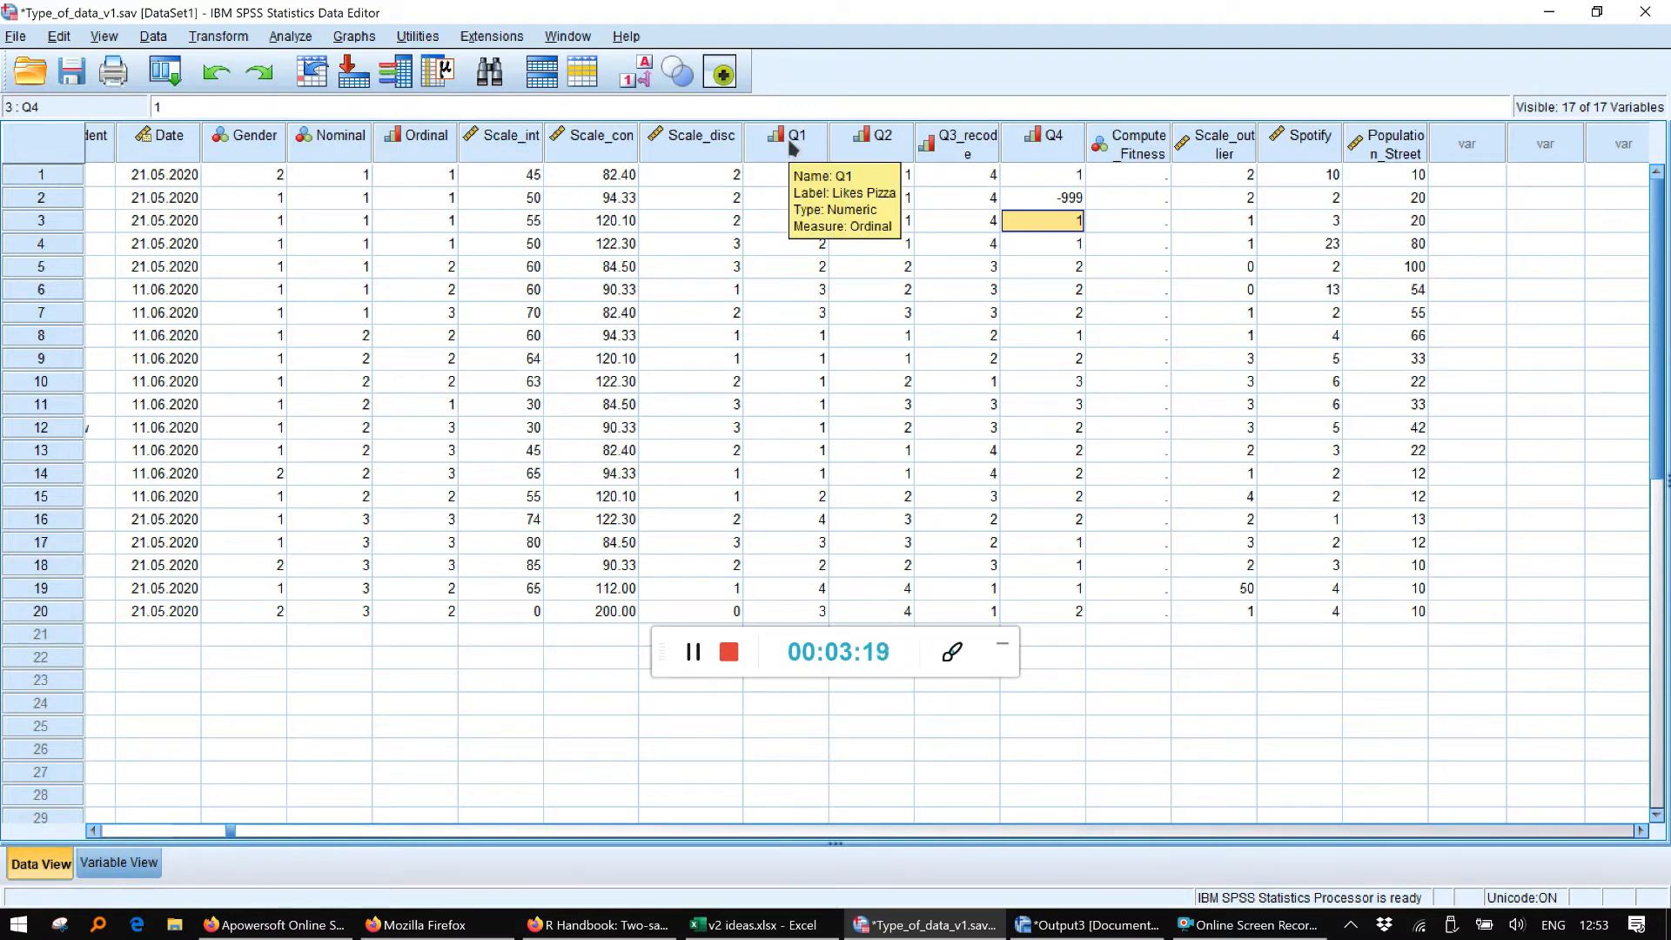
mouse_move(855, 152)
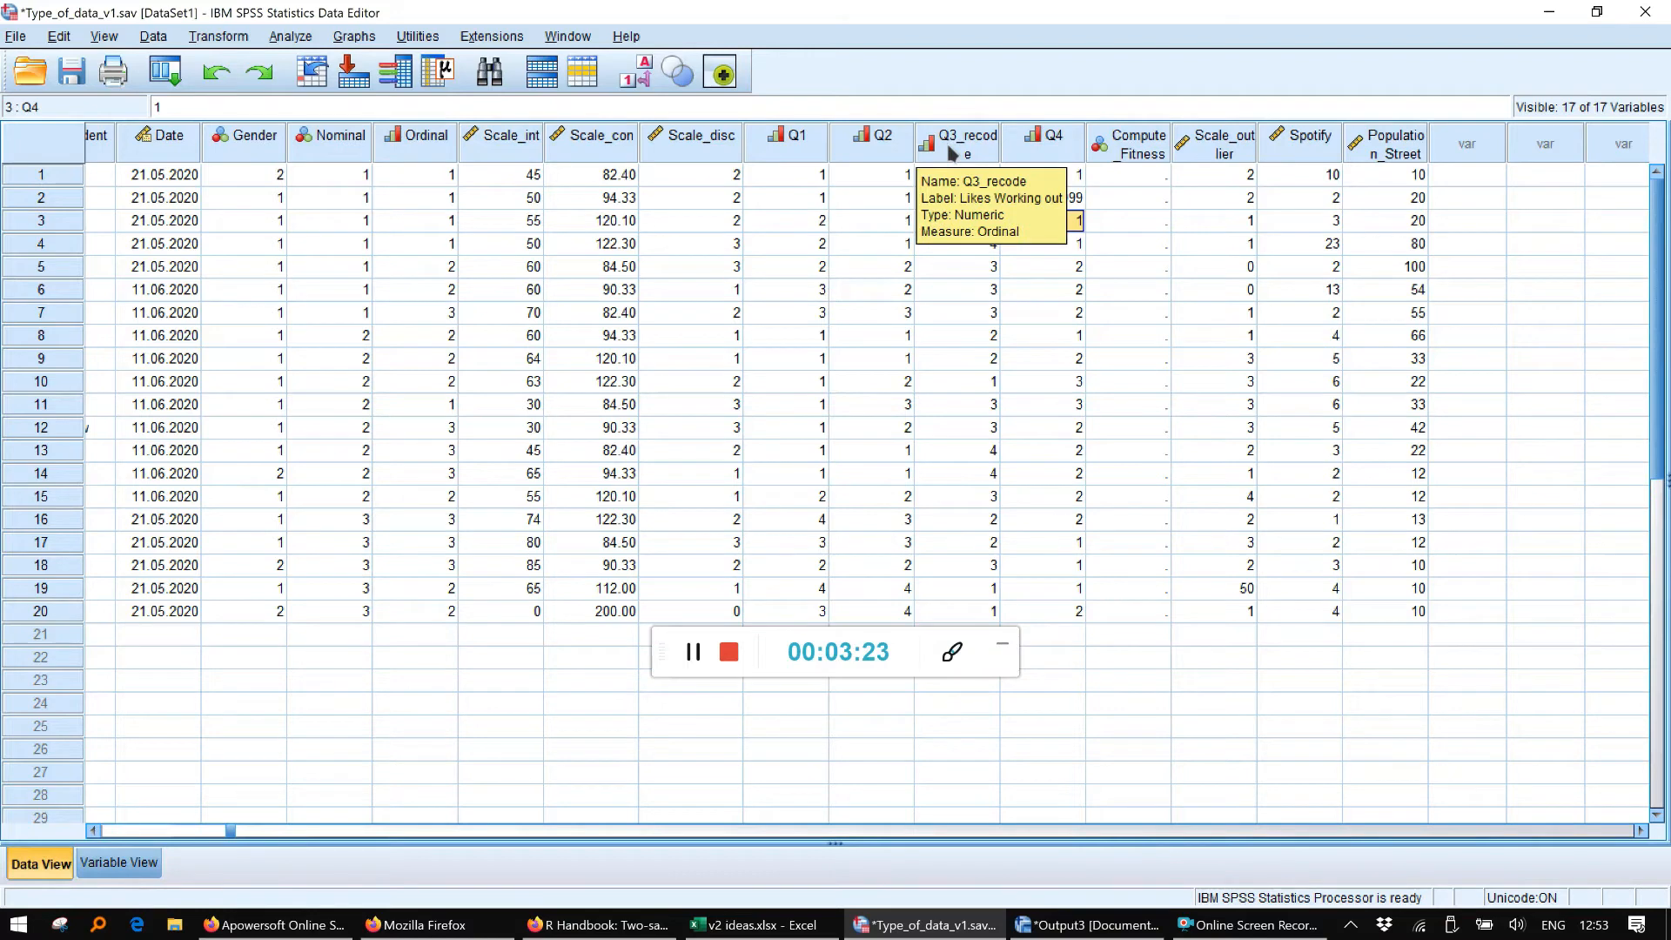
mouse_move(1020, 142)
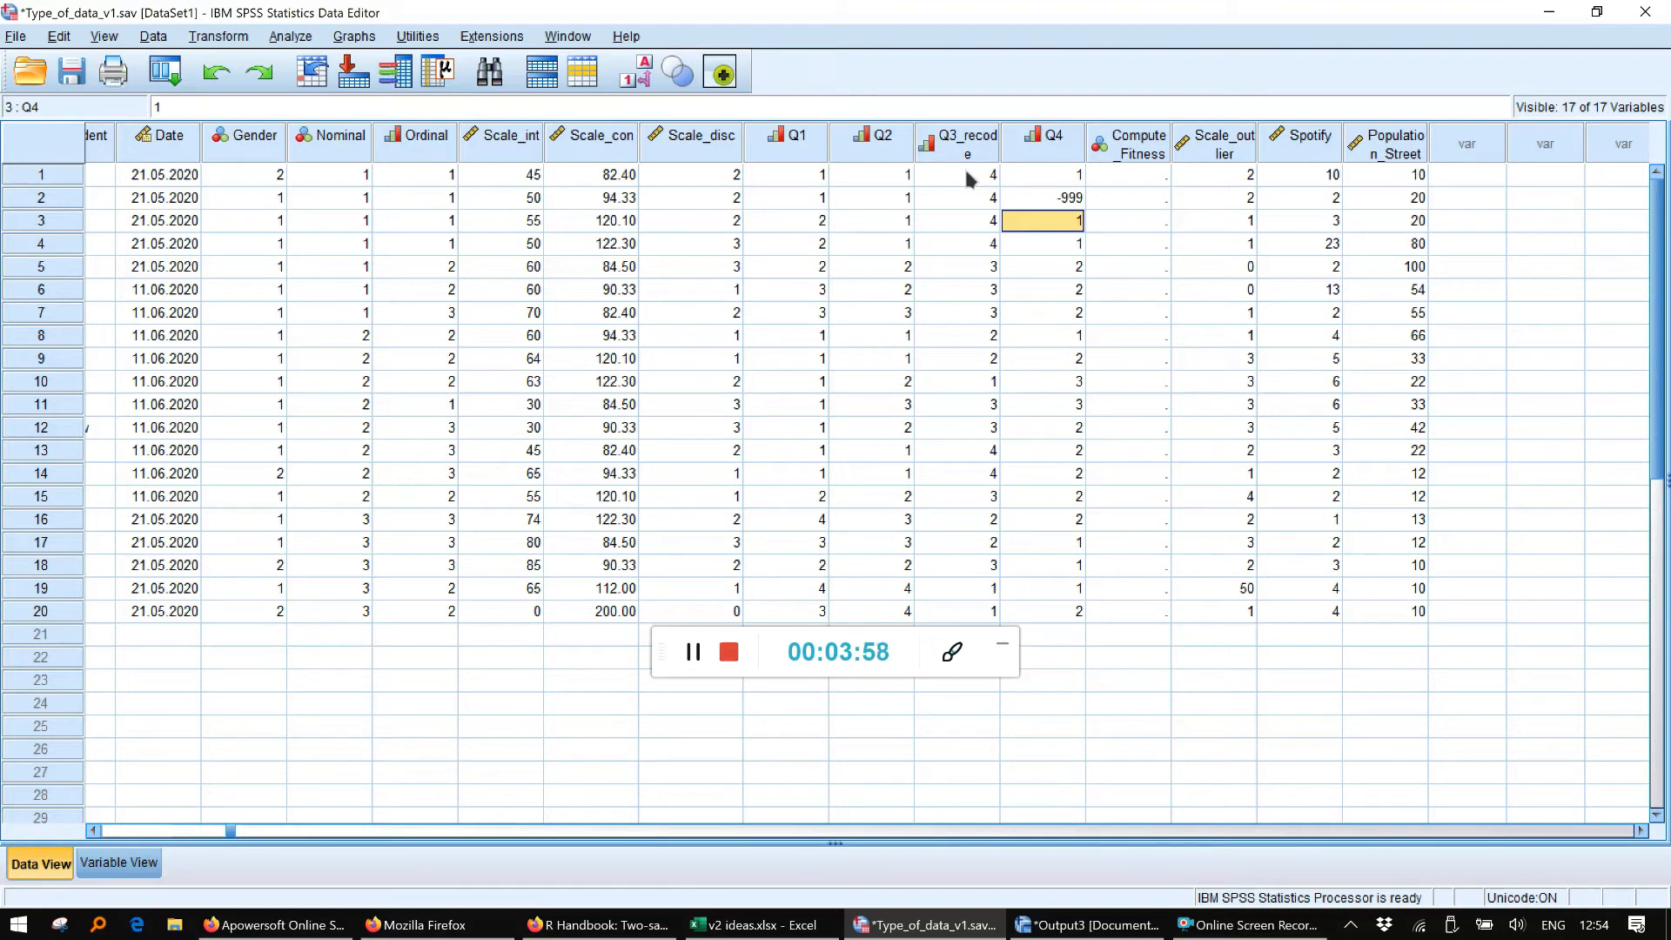
click(683, 657)
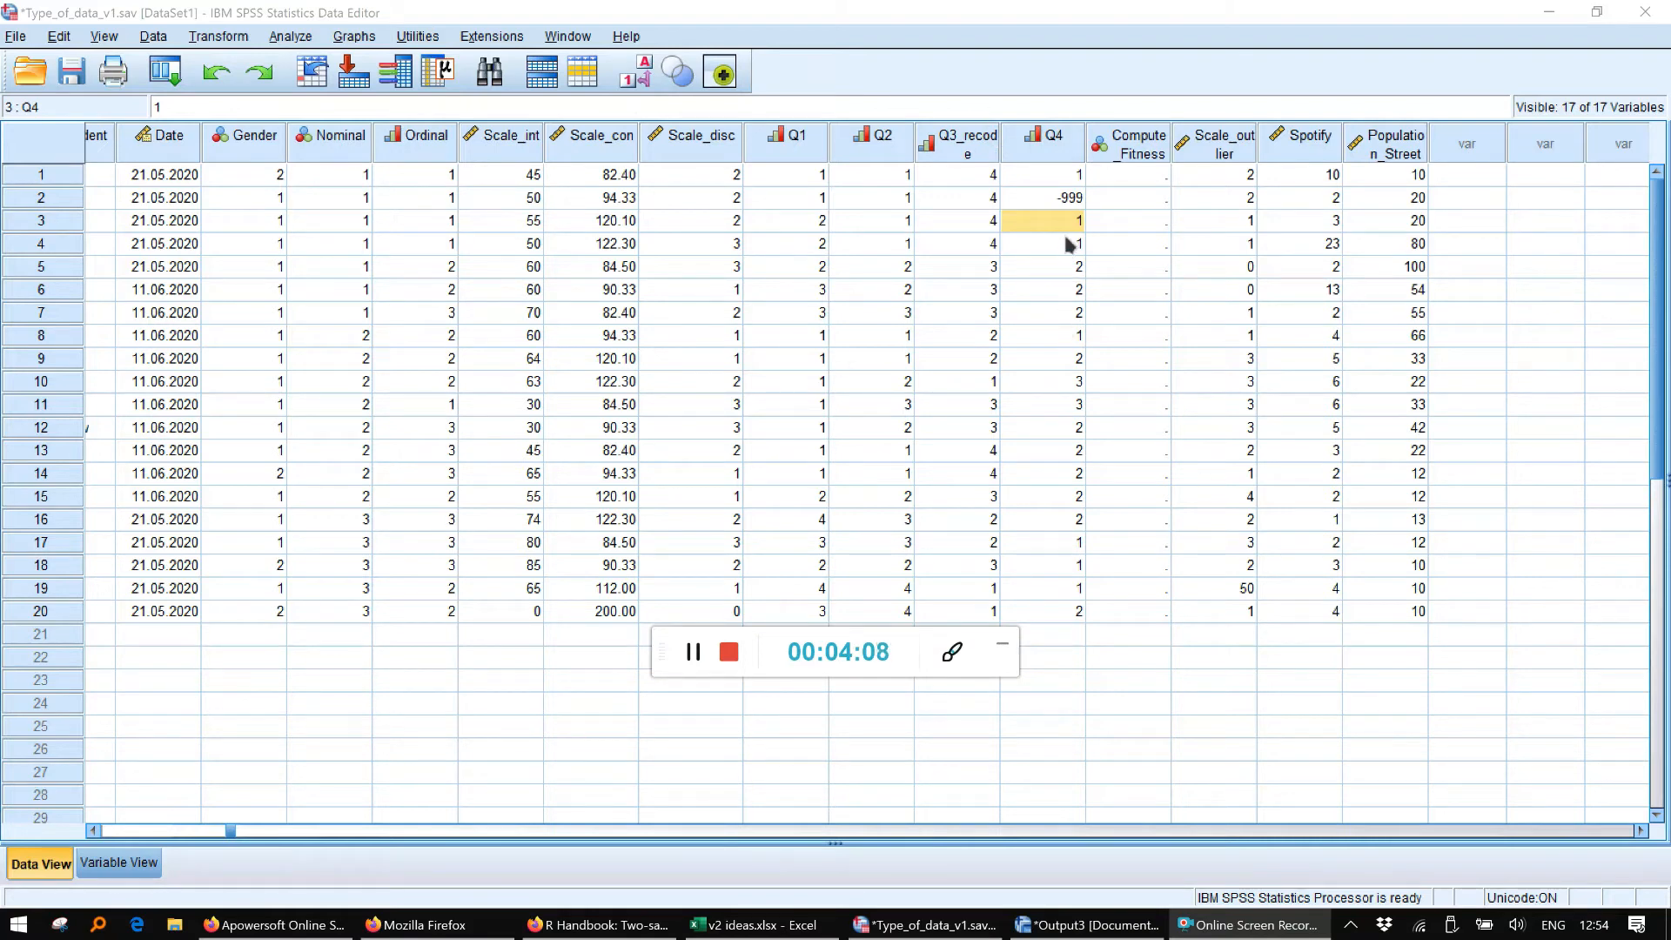
Open Recode into Different Variables and remove the leftover Q4 to Q4r recoding from it
click(199, 42)
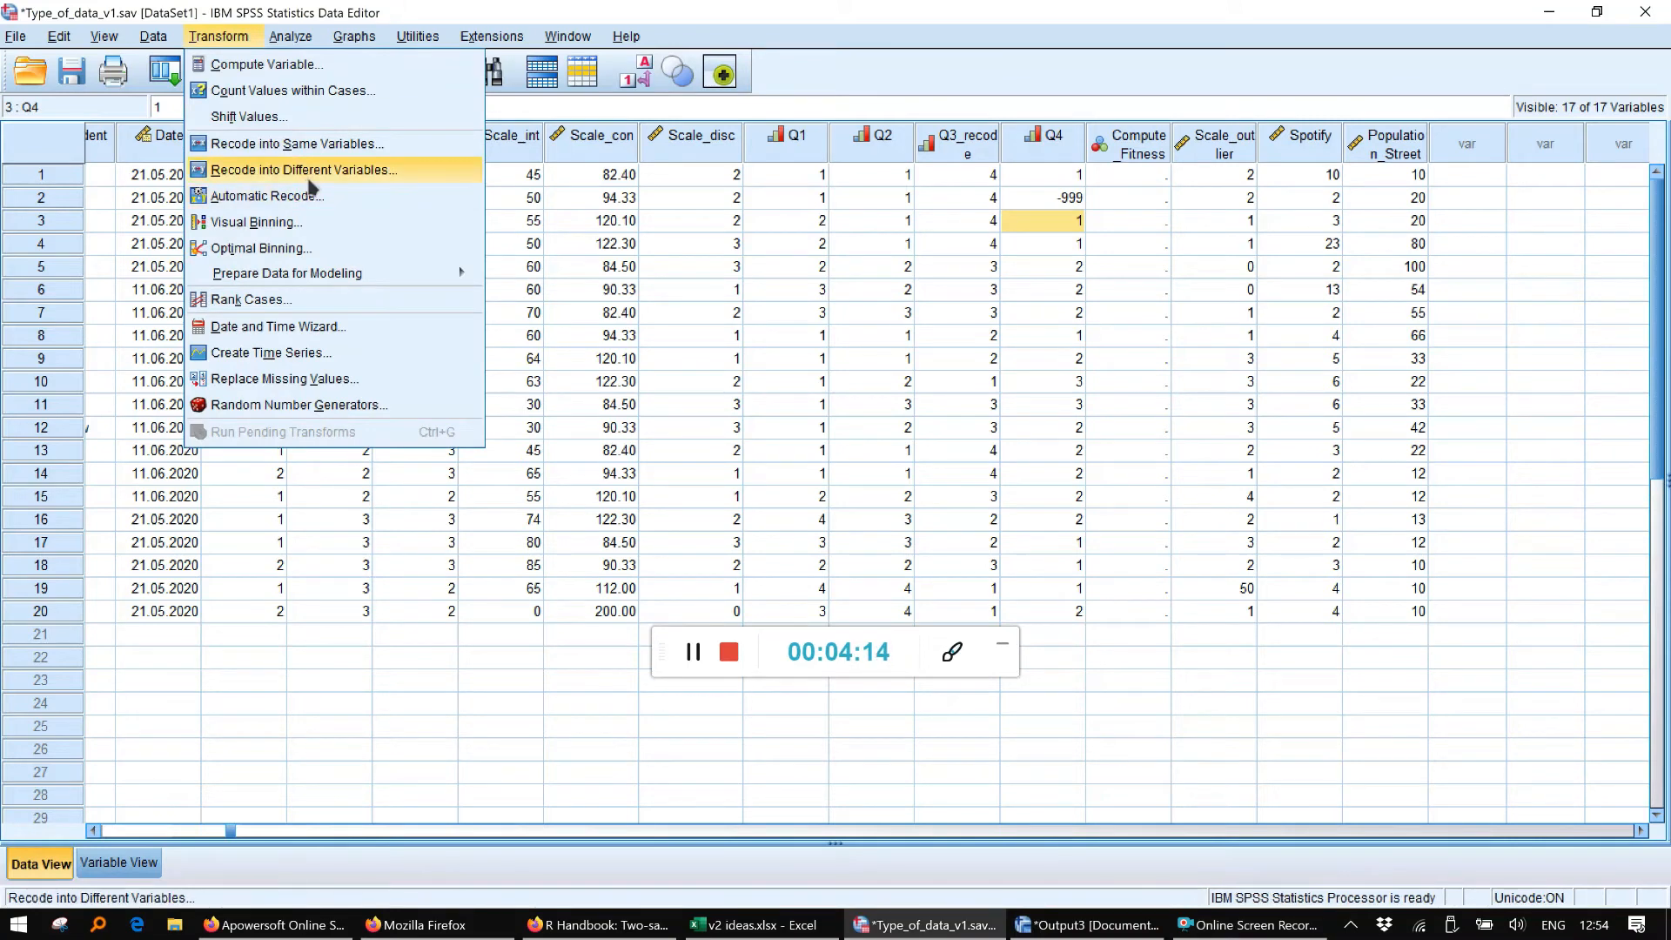
click(311, 182)
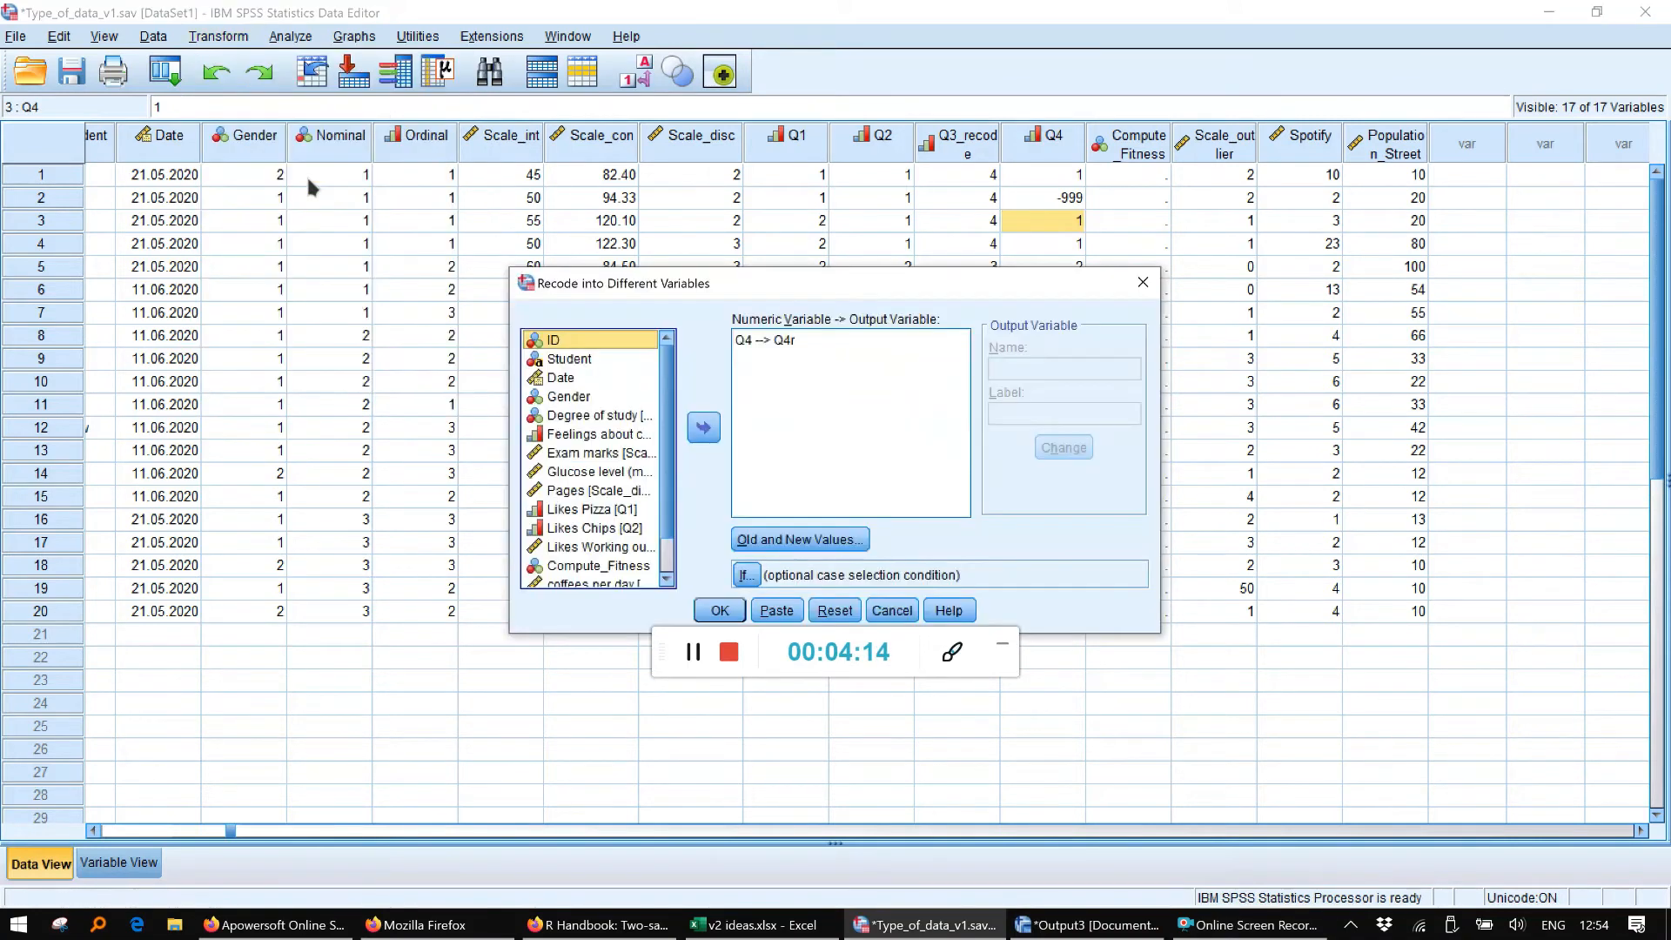
click(777, 341)
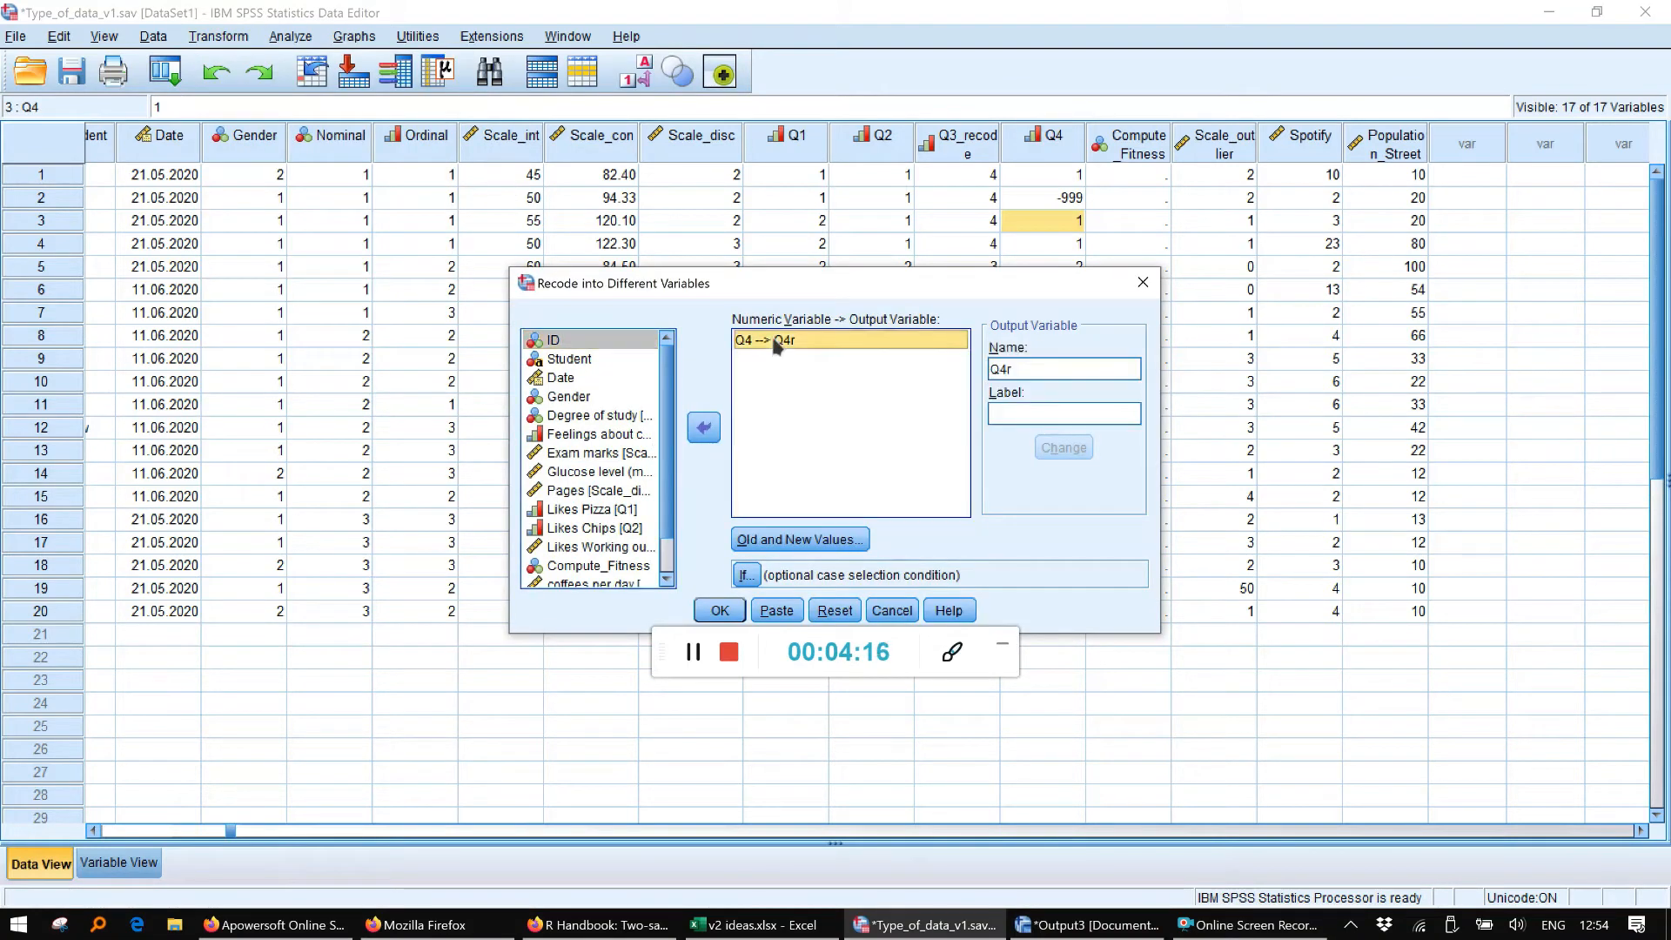
click(705, 431)
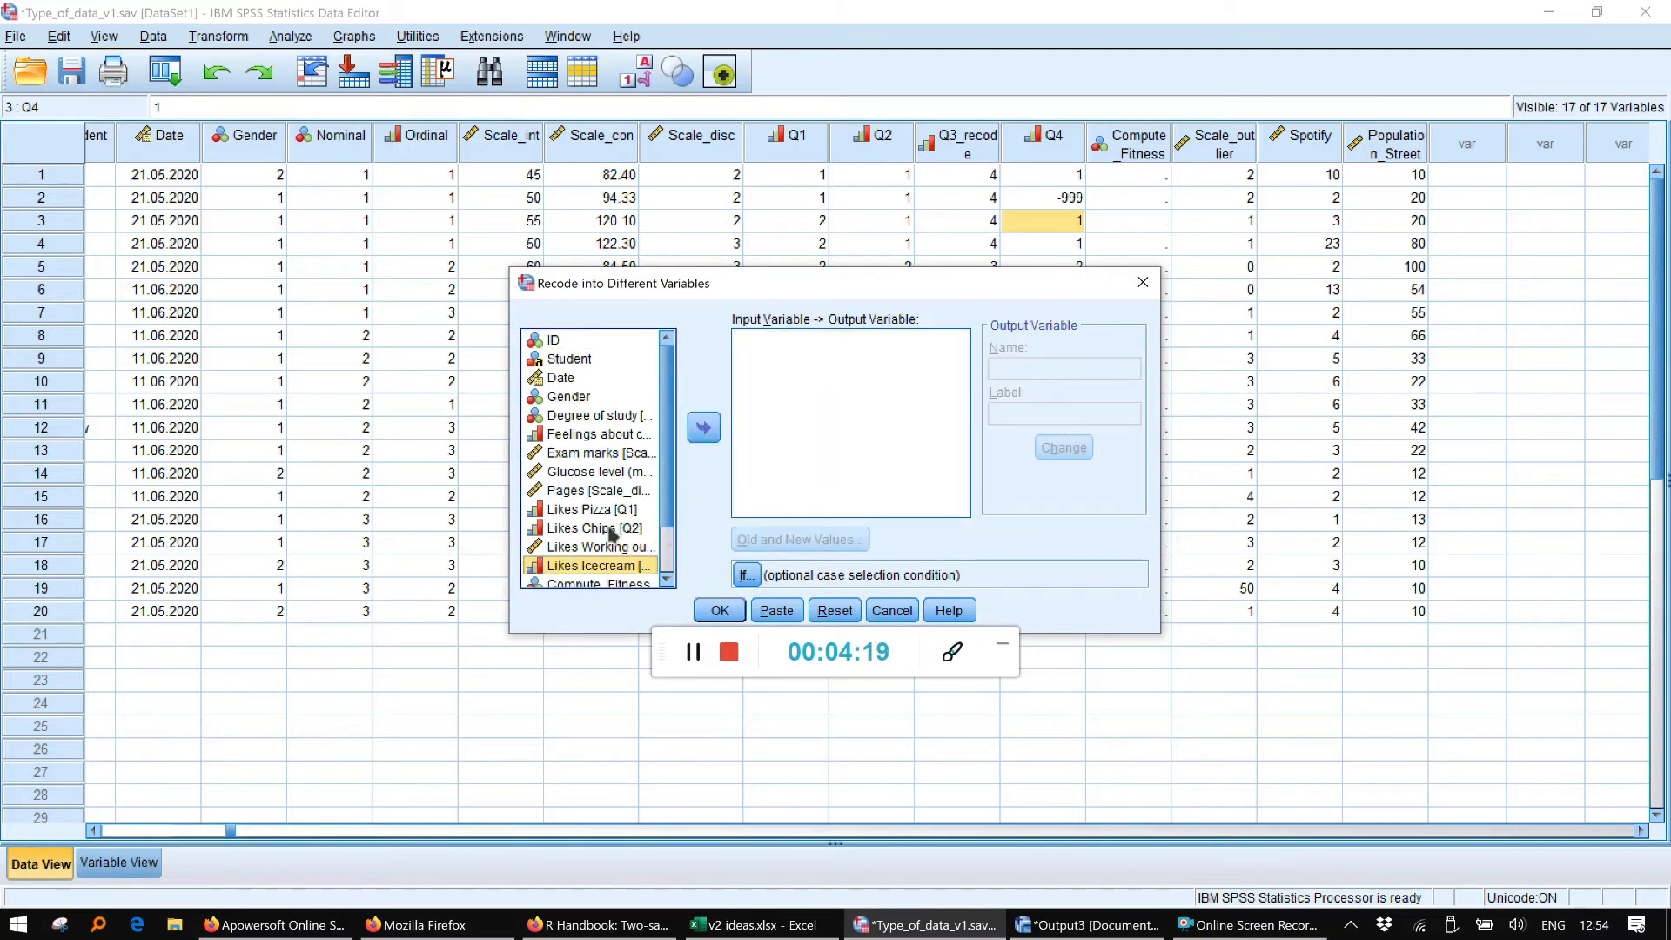
Add Likes Working out [Q3_recode] as the variable to recode and name its output variable Q3r
scroll(611, 532, down, 1)
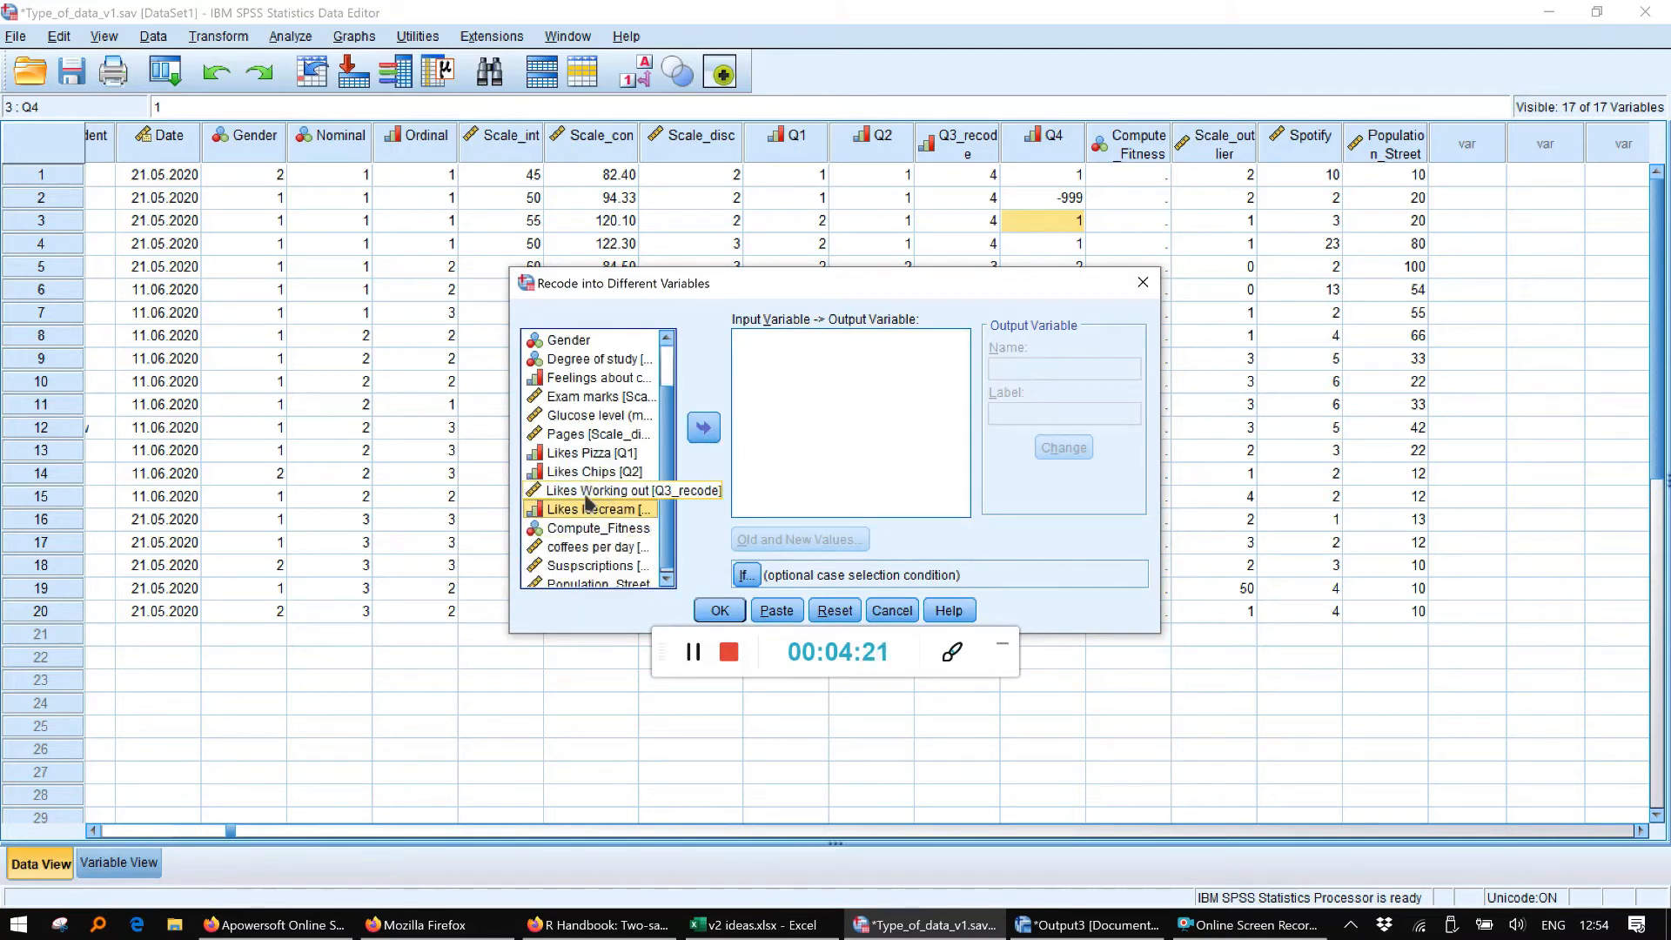
click(586, 493)
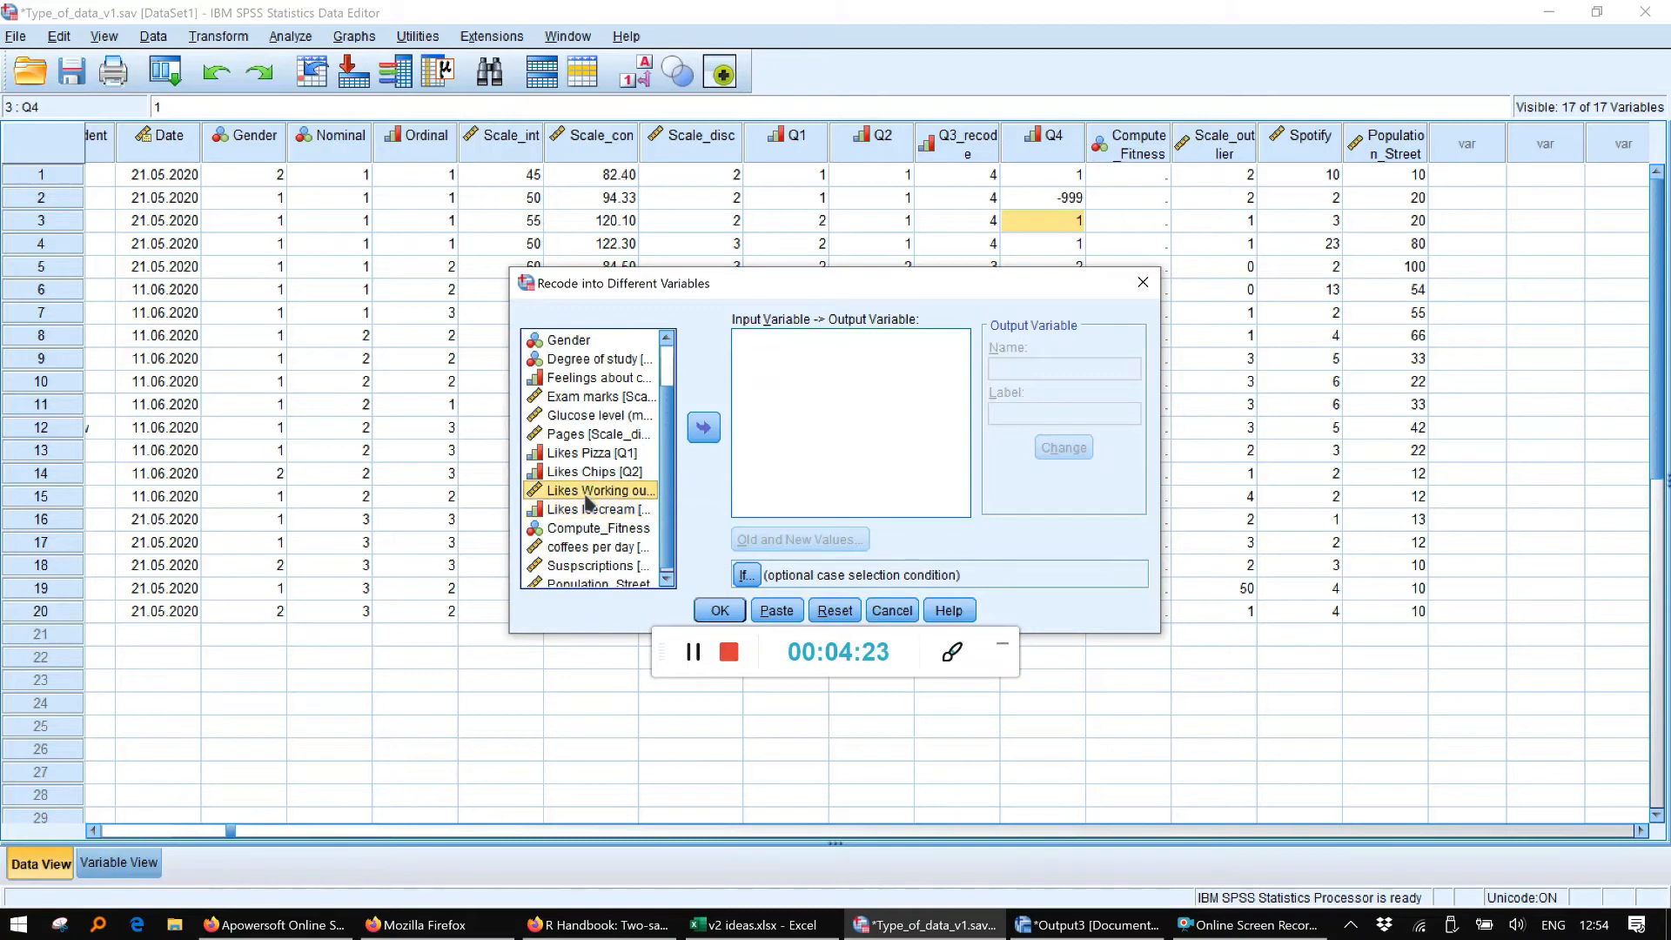
click(712, 432)
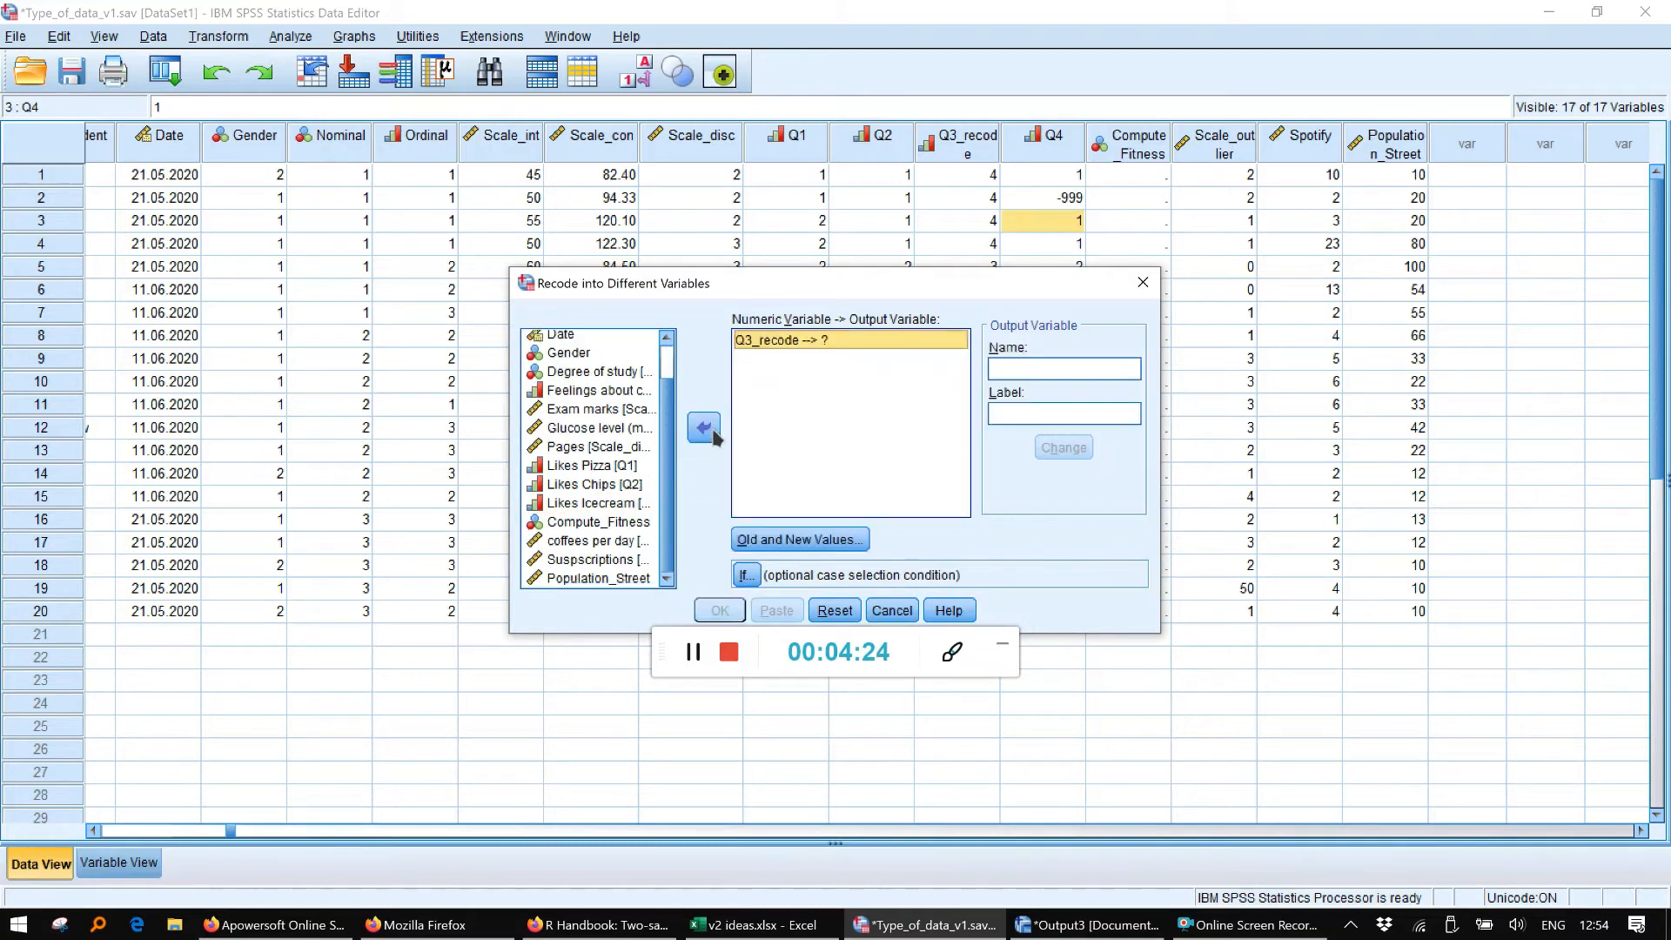
click(1026, 381)
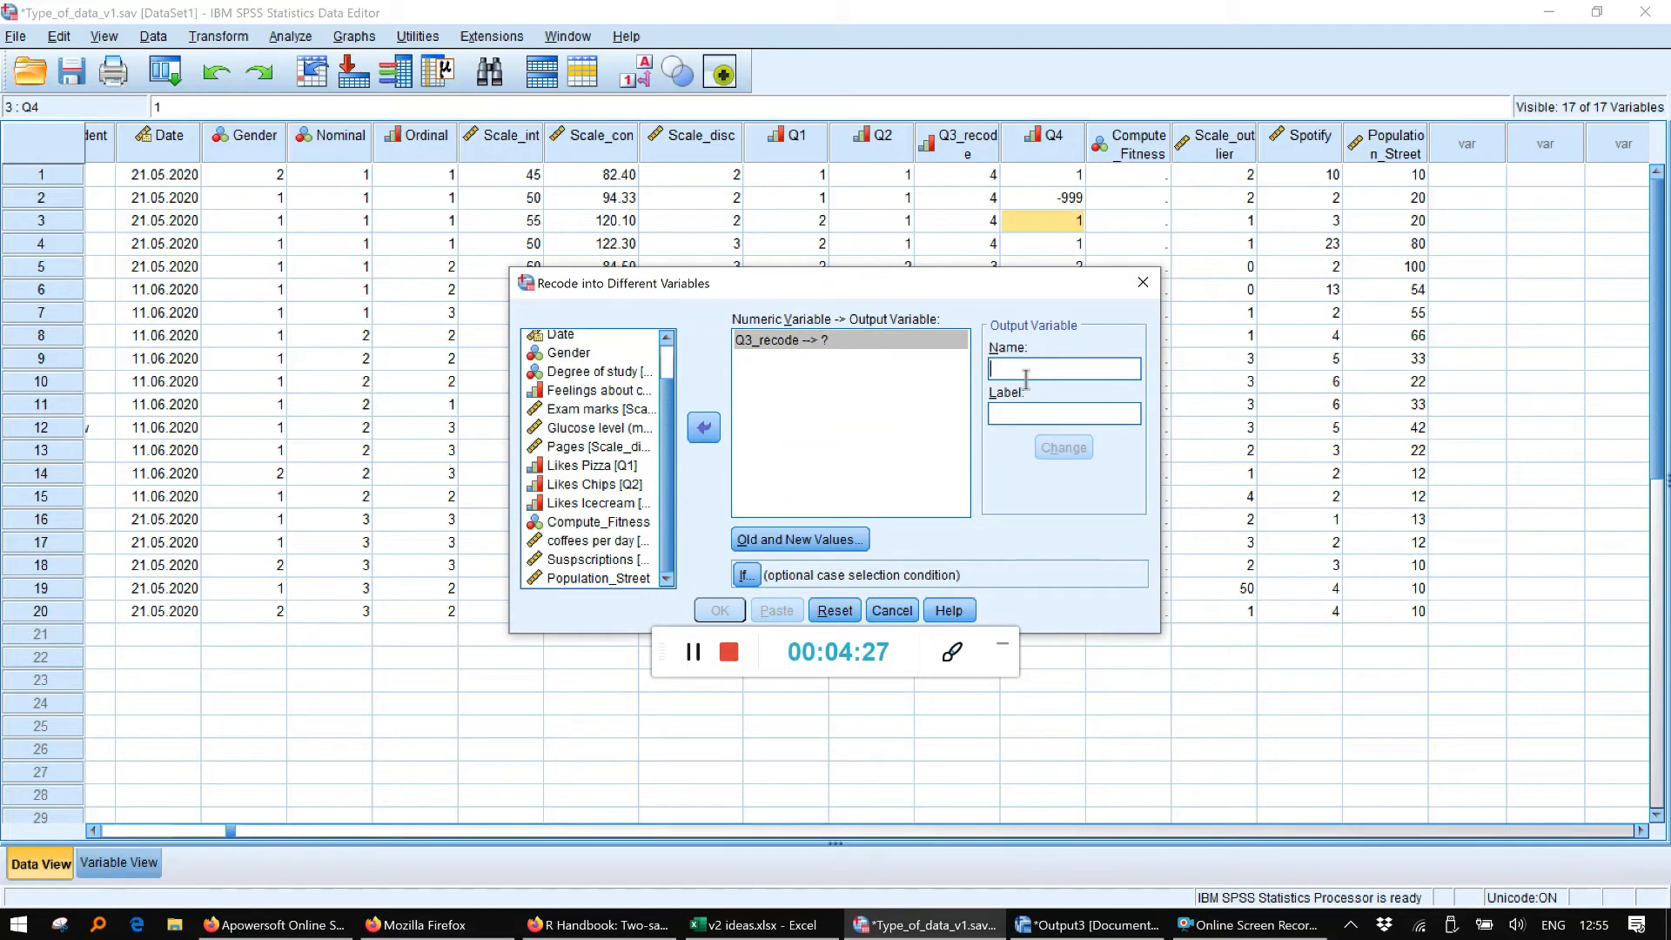
text(Q3R)
Remove all the existing old-to-new value mappings from the recode definition
click(750, 536)
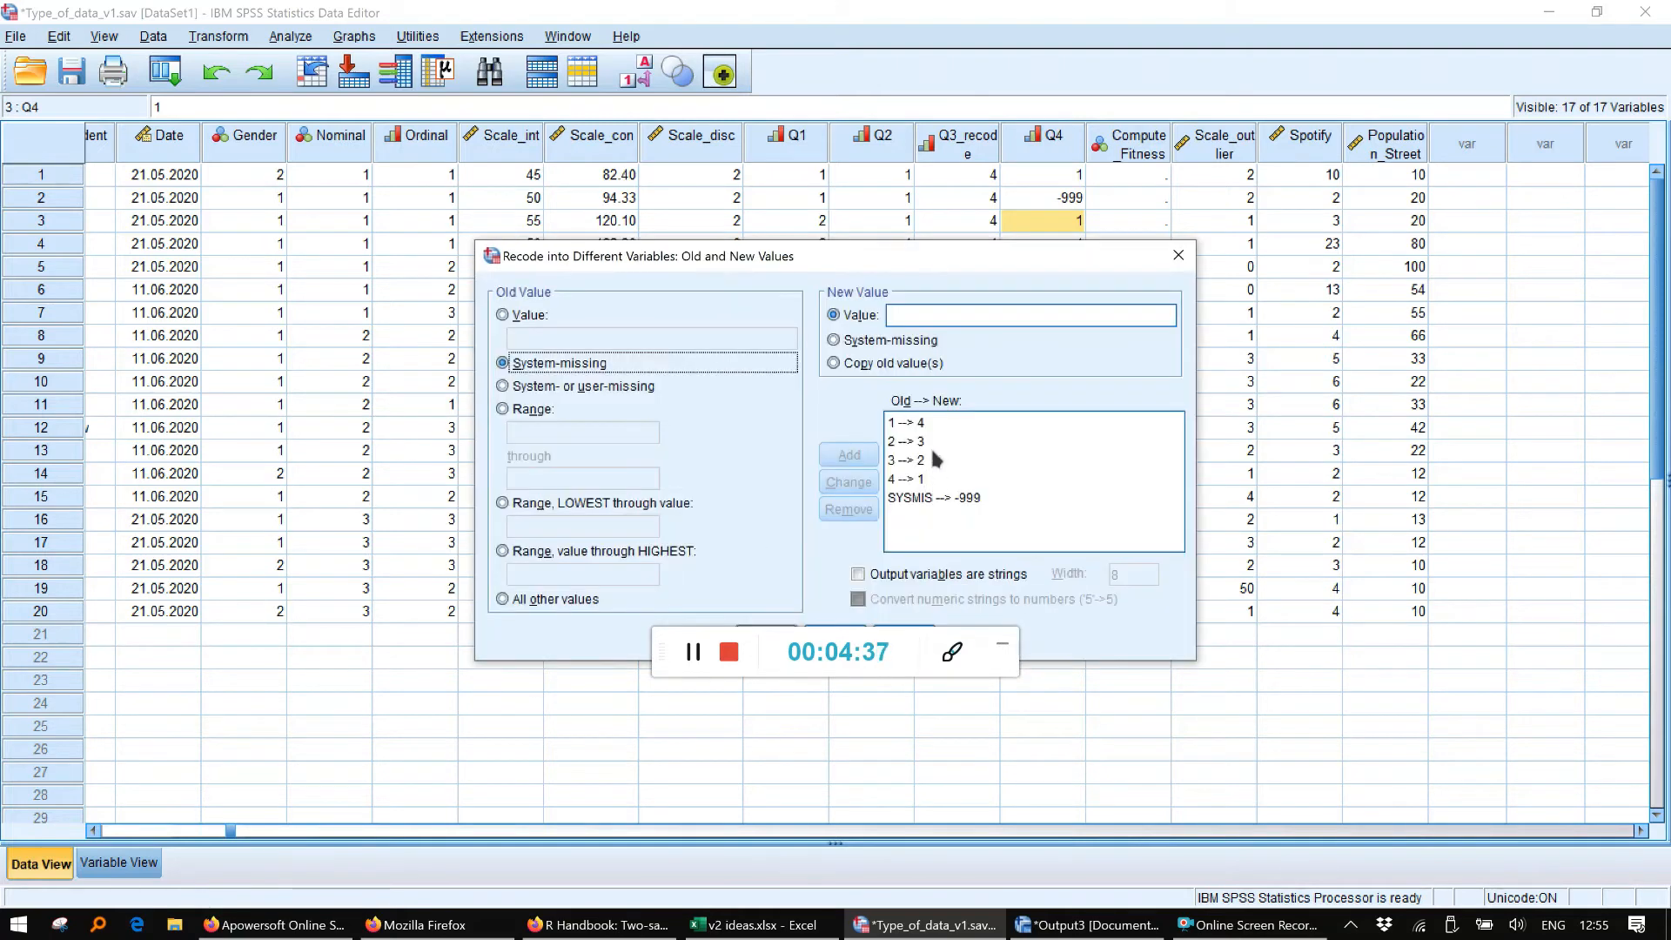
click(944, 499)
click(848, 509)
click(914, 480)
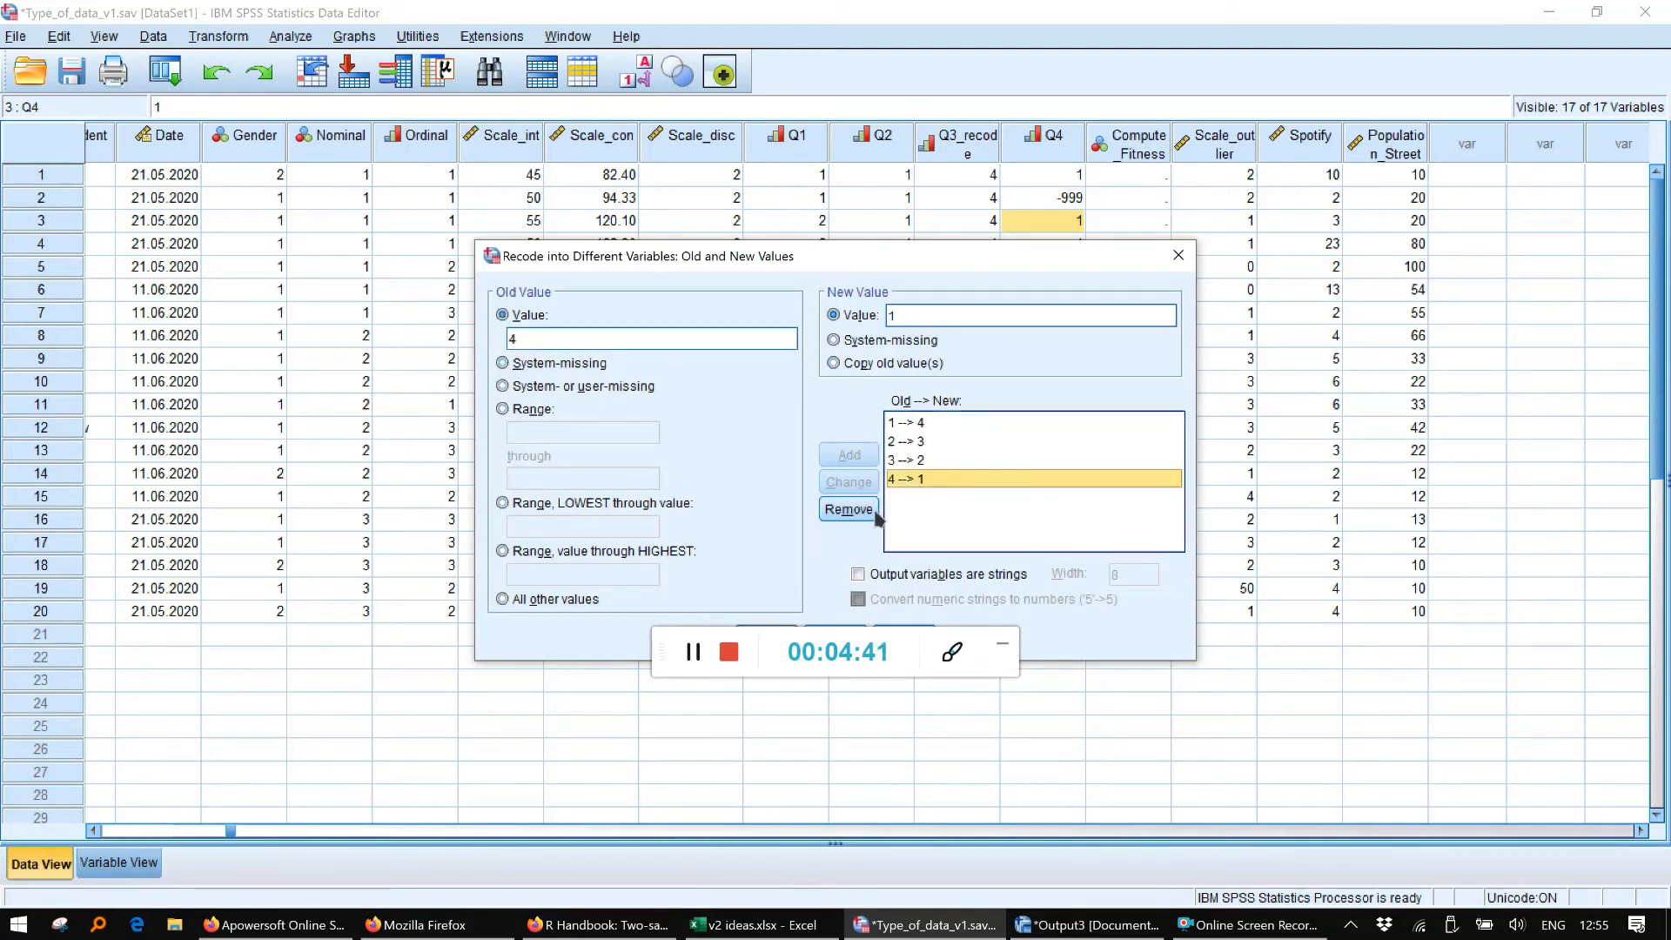
click(876, 514)
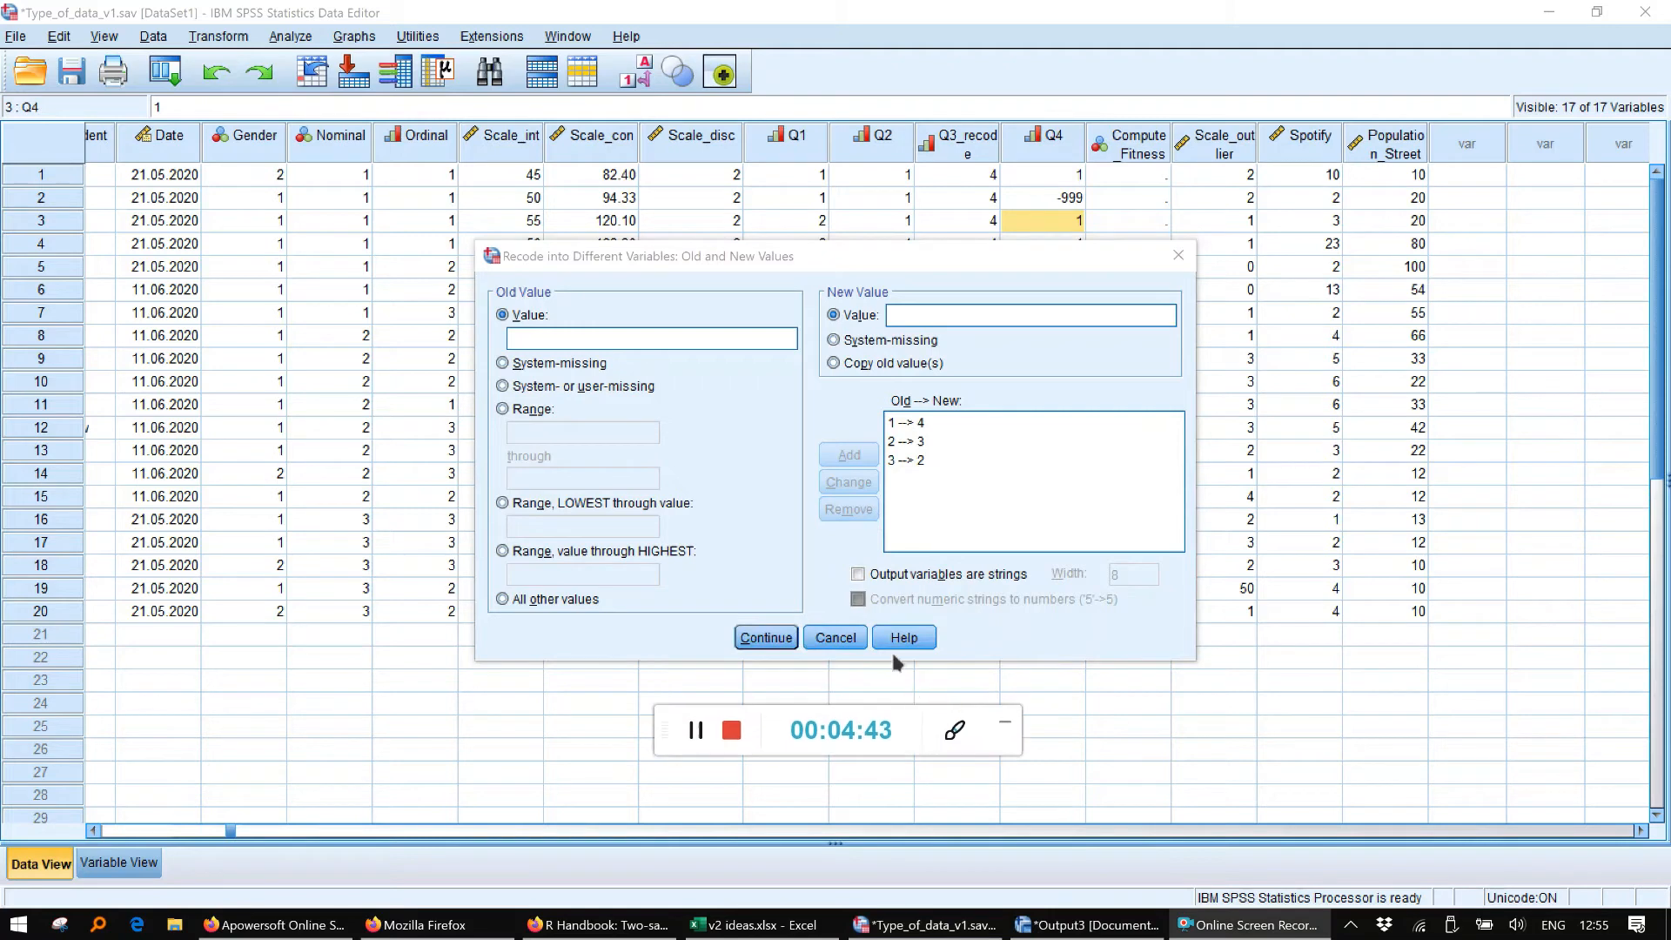
click(916, 459)
click(859, 513)
click(914, 441)
click(866, 509)
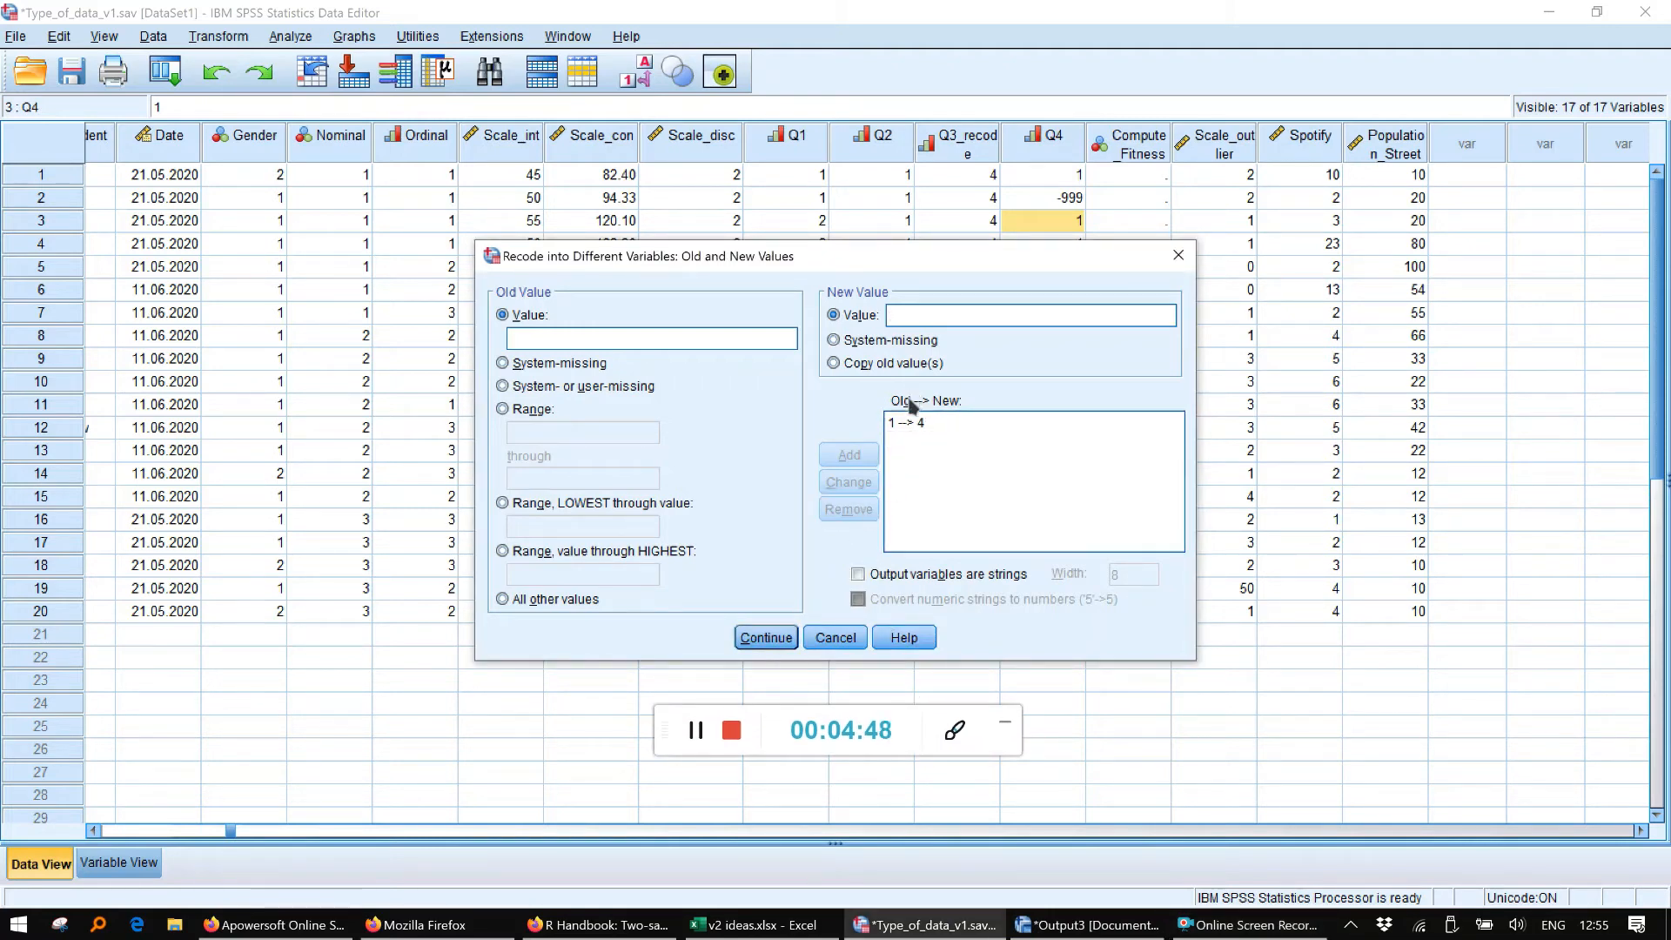
click(910, 424)
click(850, 509)
Add the recode mappings of old value 1 to 5, 2 to 4 and 3 to 3
click(645, 336)
text(5)
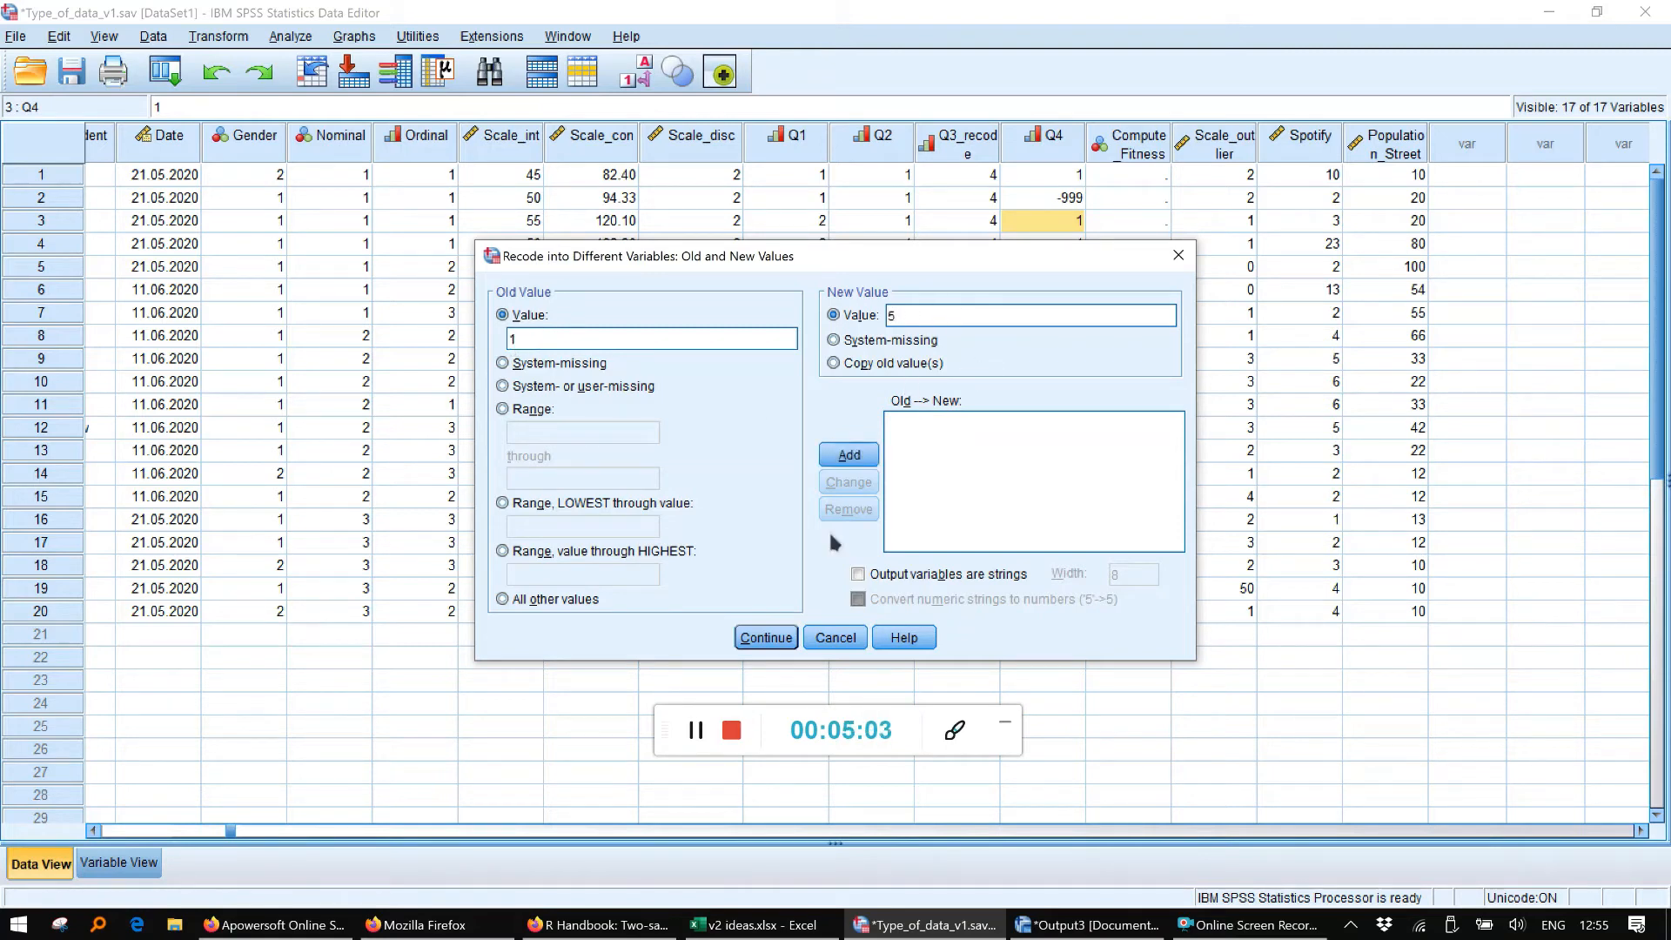
text(2)
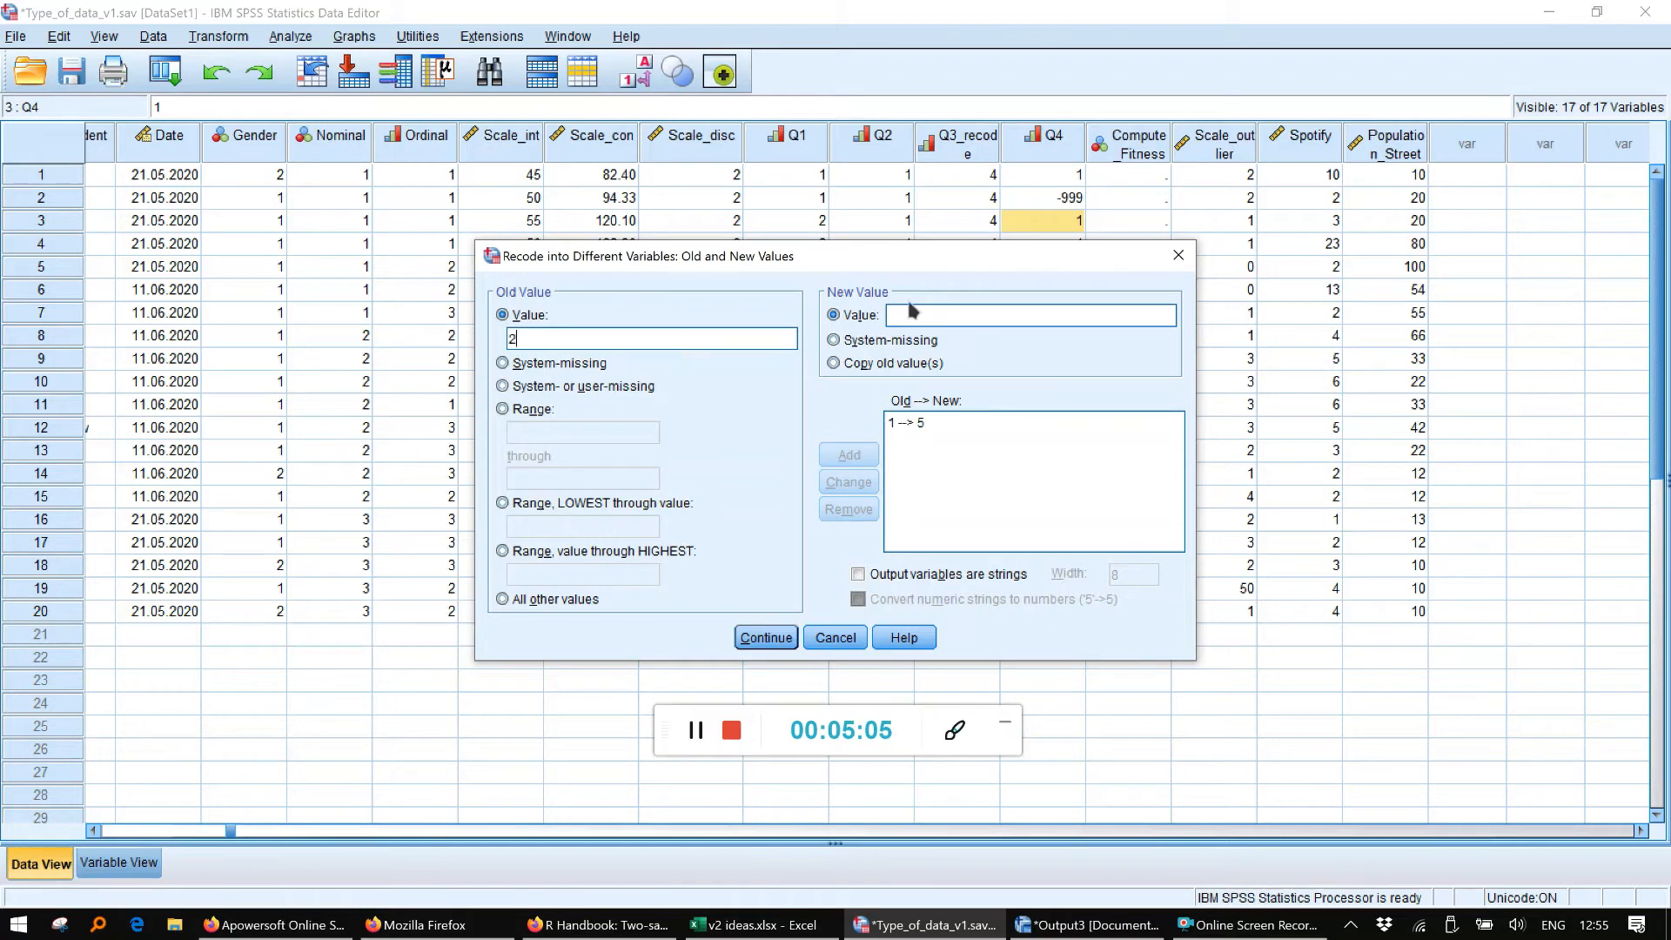
text(4)
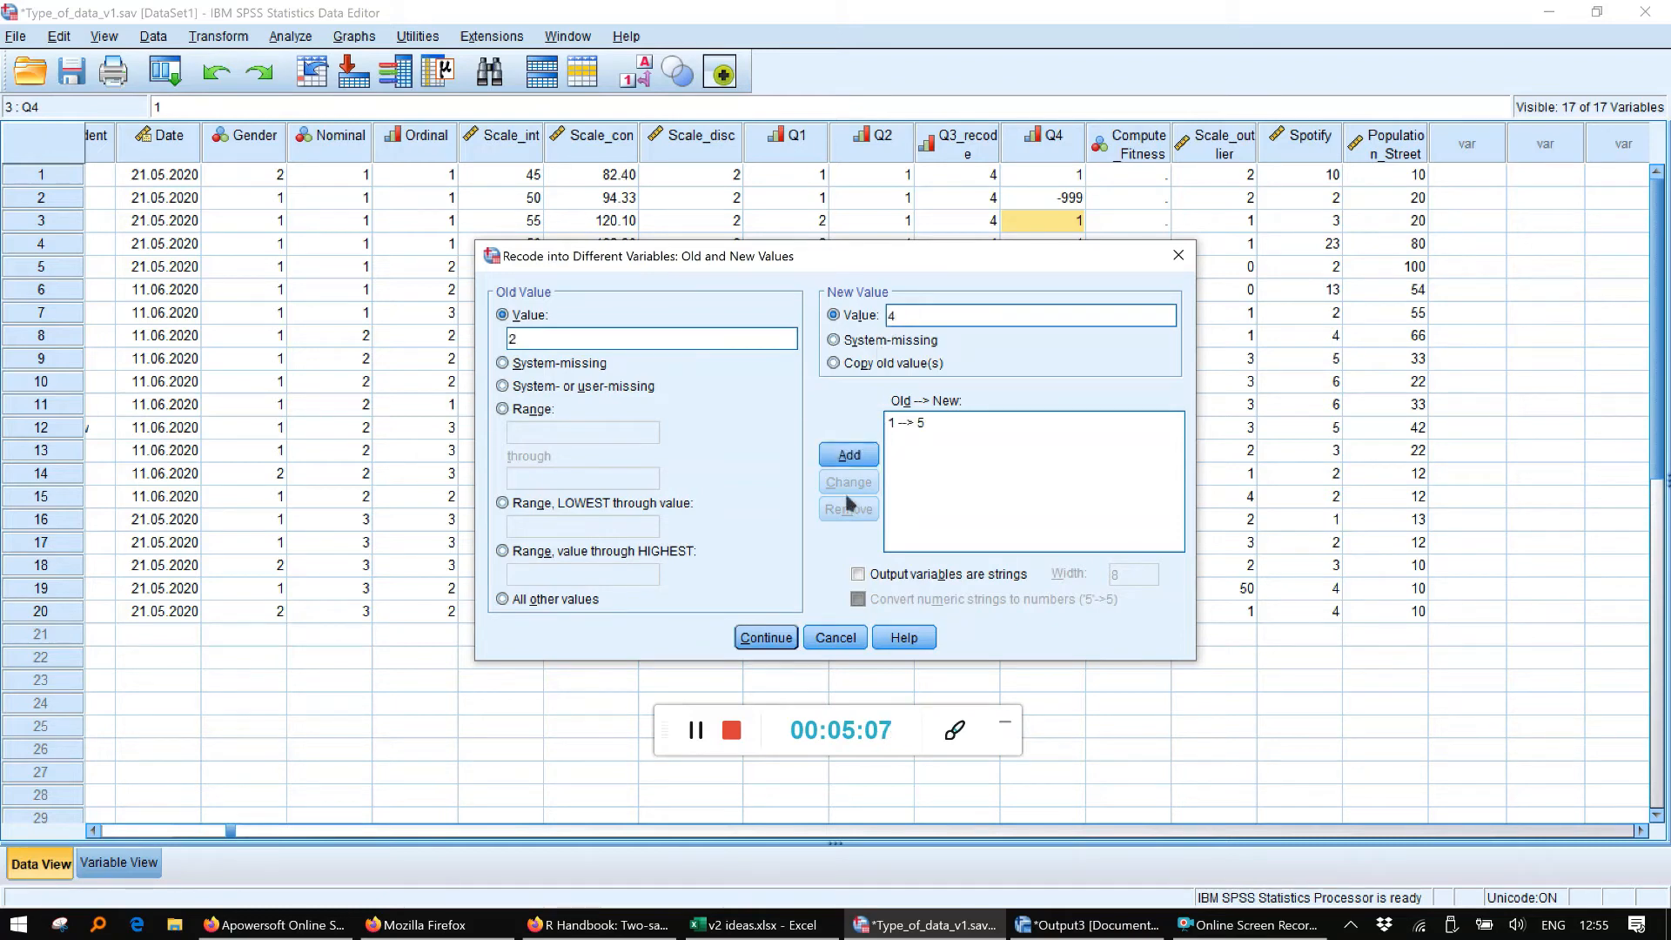
click(848, 455)
click(574, 335)
text(3)
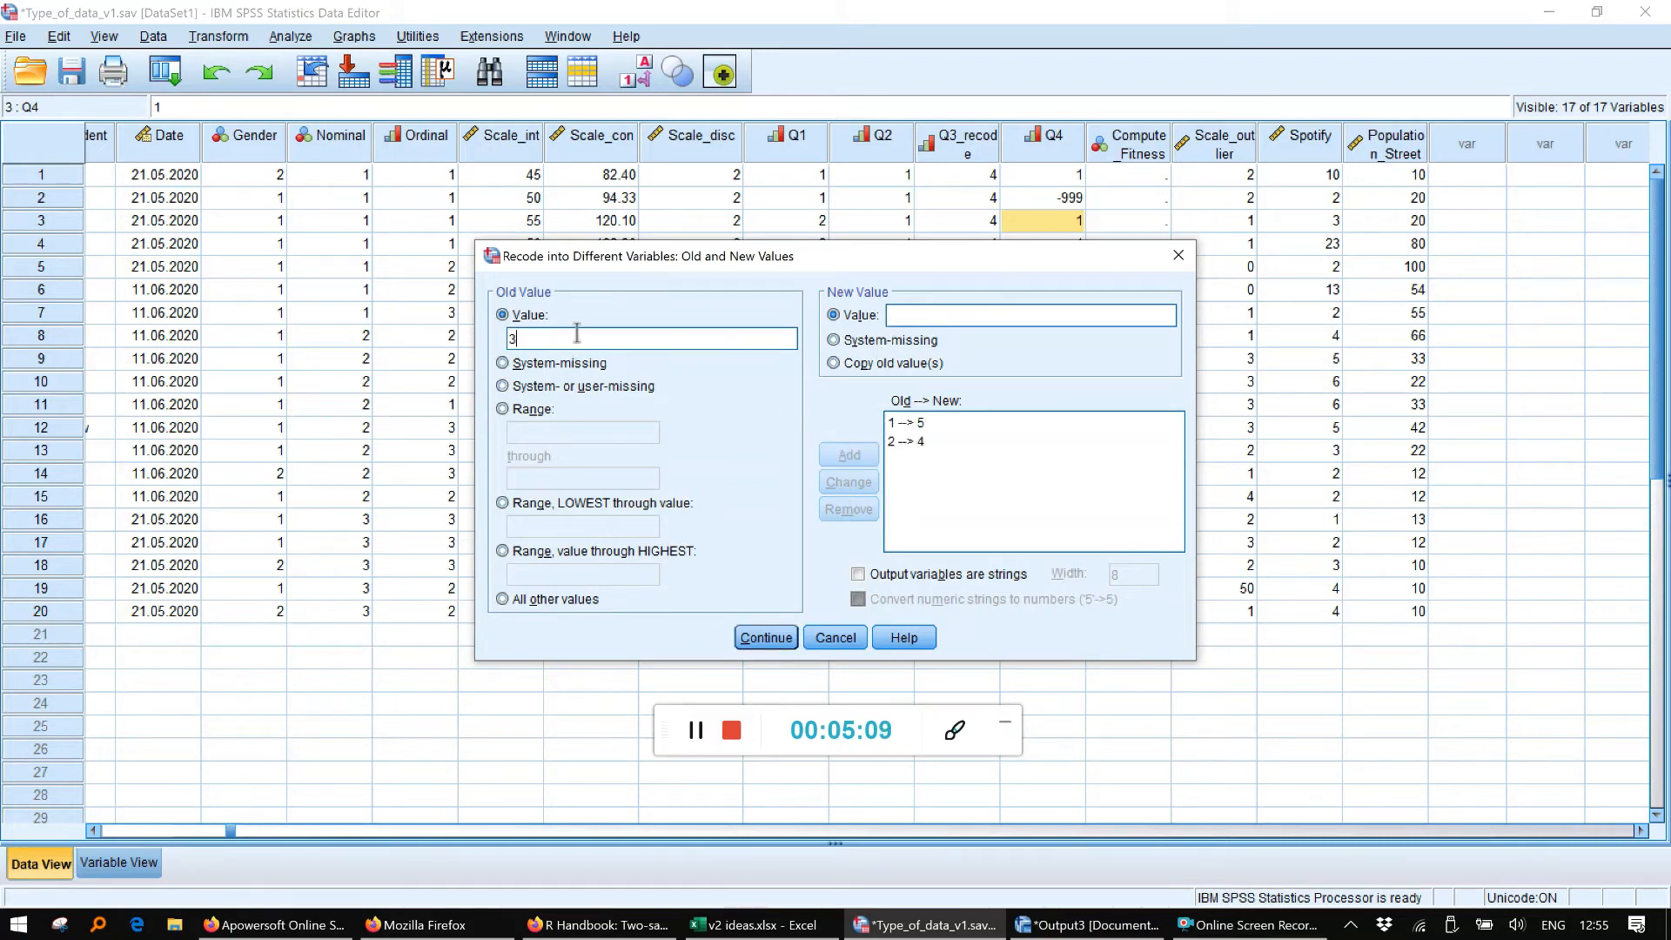
click(903, 315)
text(3)
click(848, 454)
Add the remaining reverse-coding mappings of old value 4 to 2 and 5 to 1
text(4)
click(914, 315)
text(2)
click(851, 450)
click(629, 337)
text(5)
click(944, 315)
text(1)
click(848, 455)
click(568, 371)
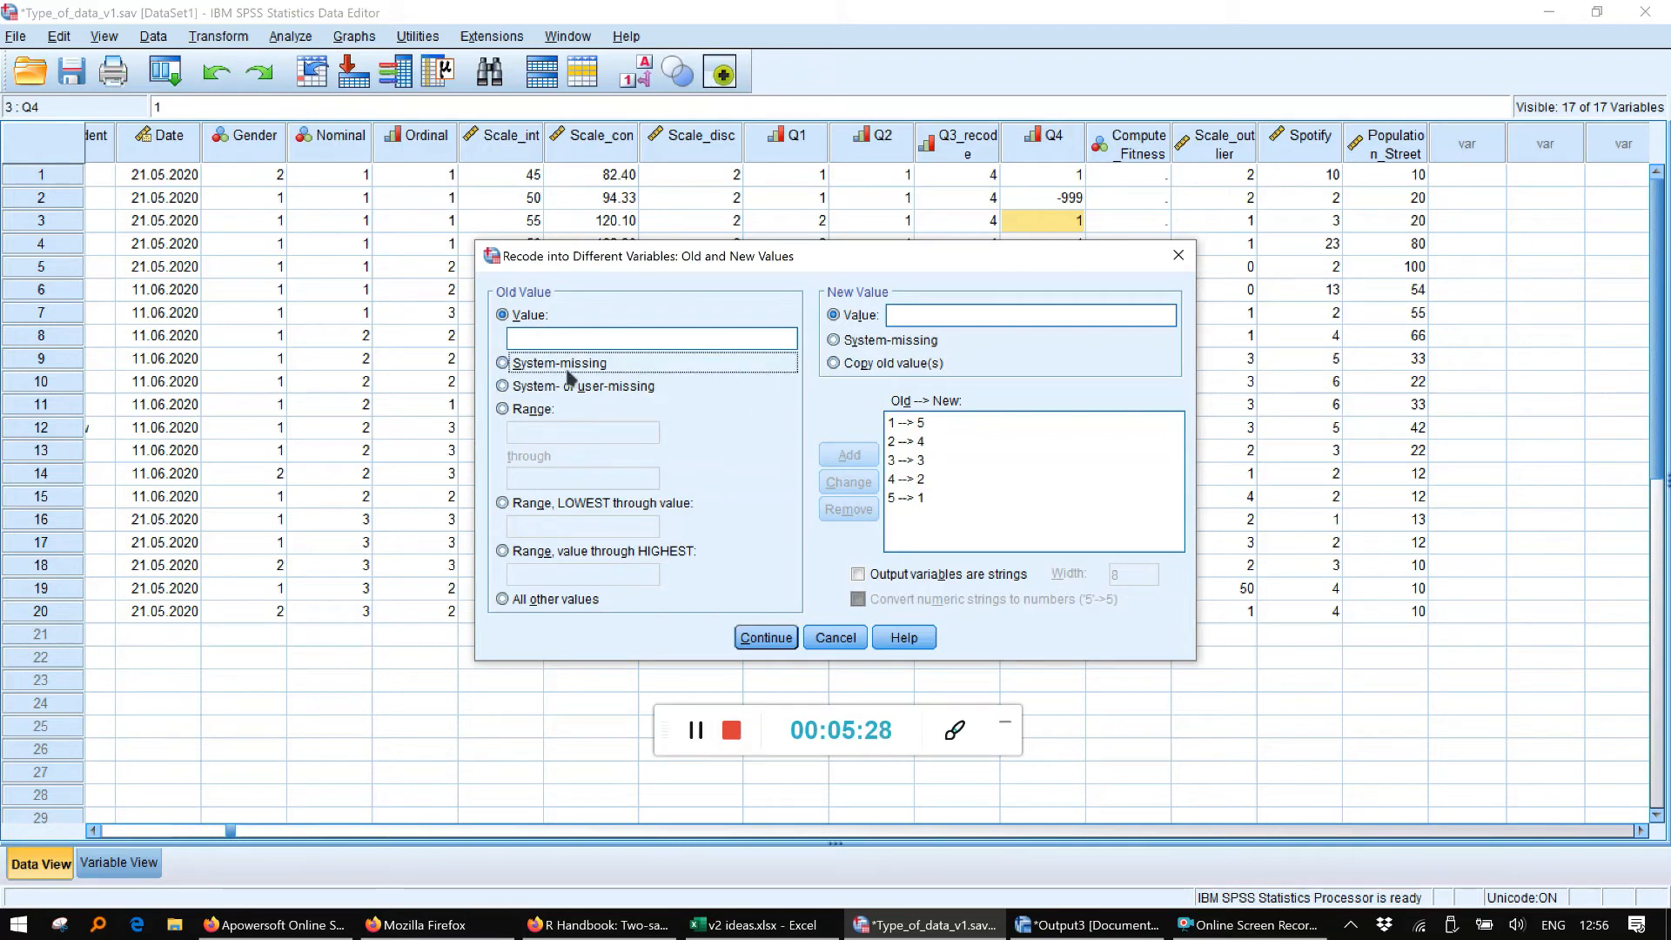
click(867, 341)
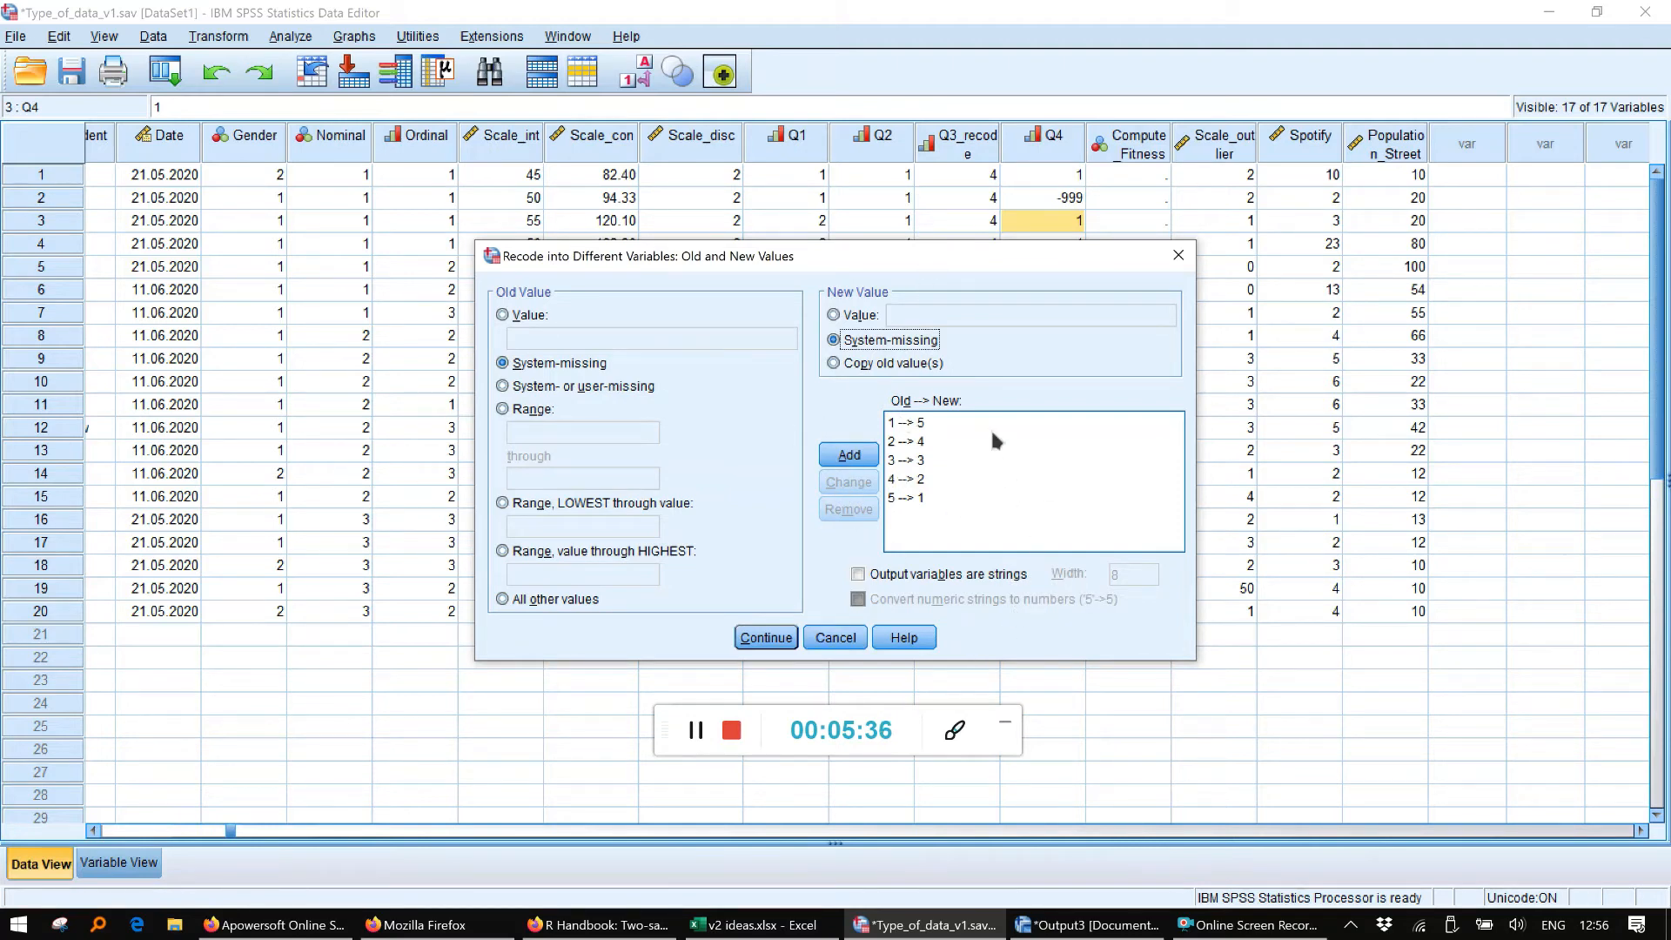
click(834, 315)
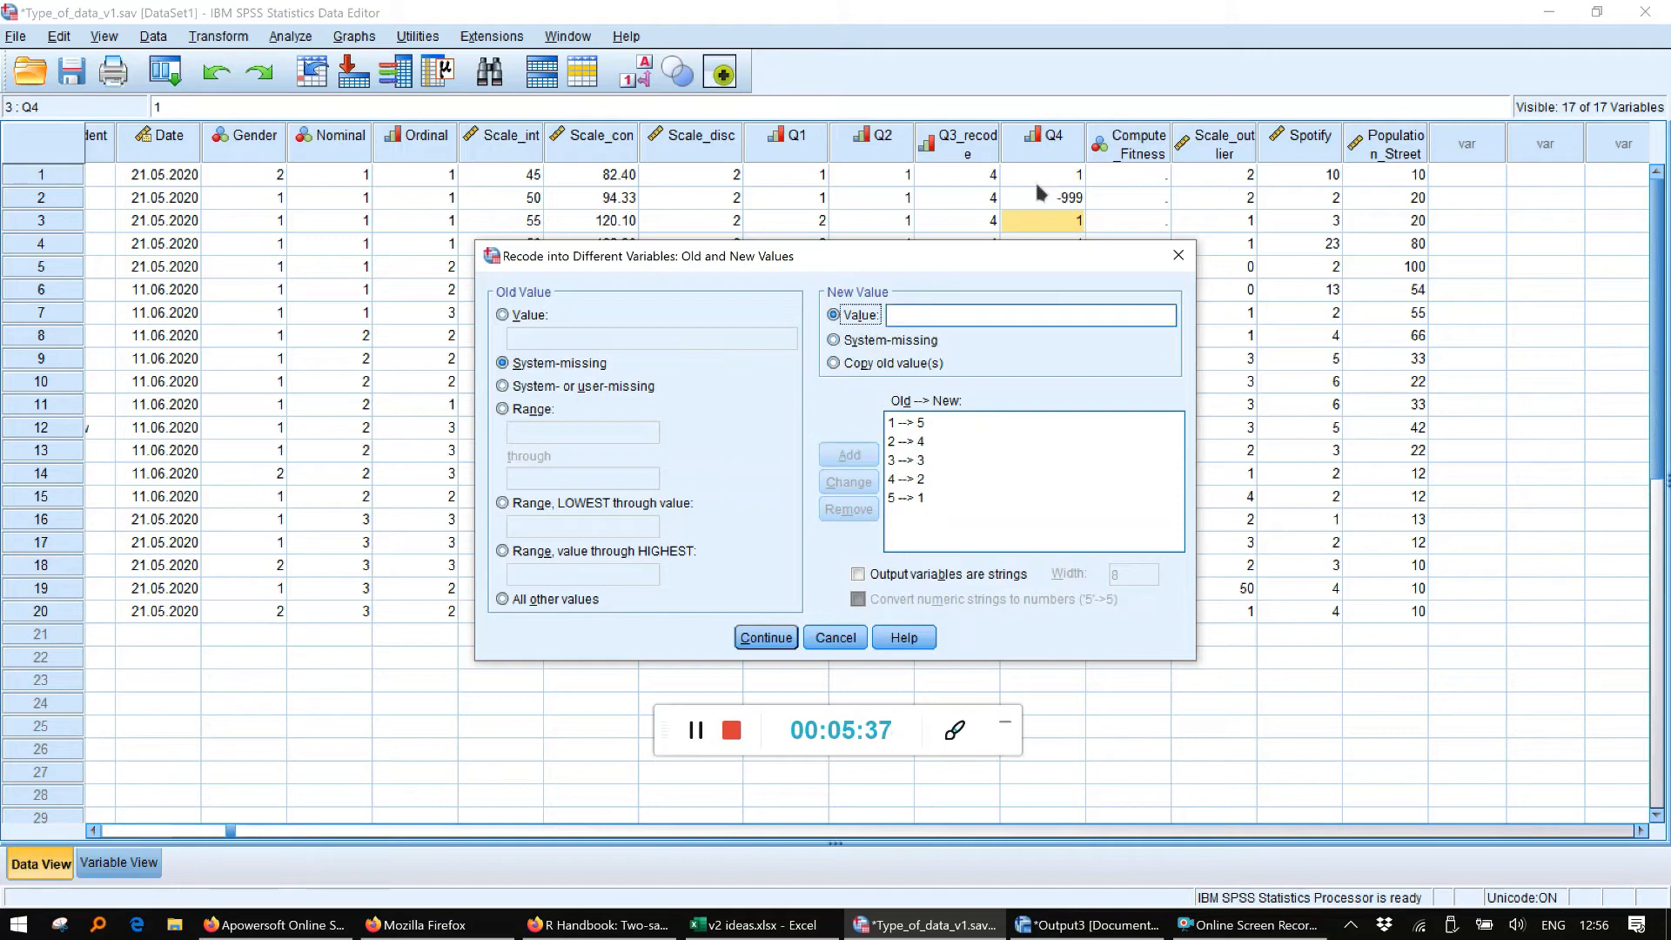
click(1002, 311)
text(-999)
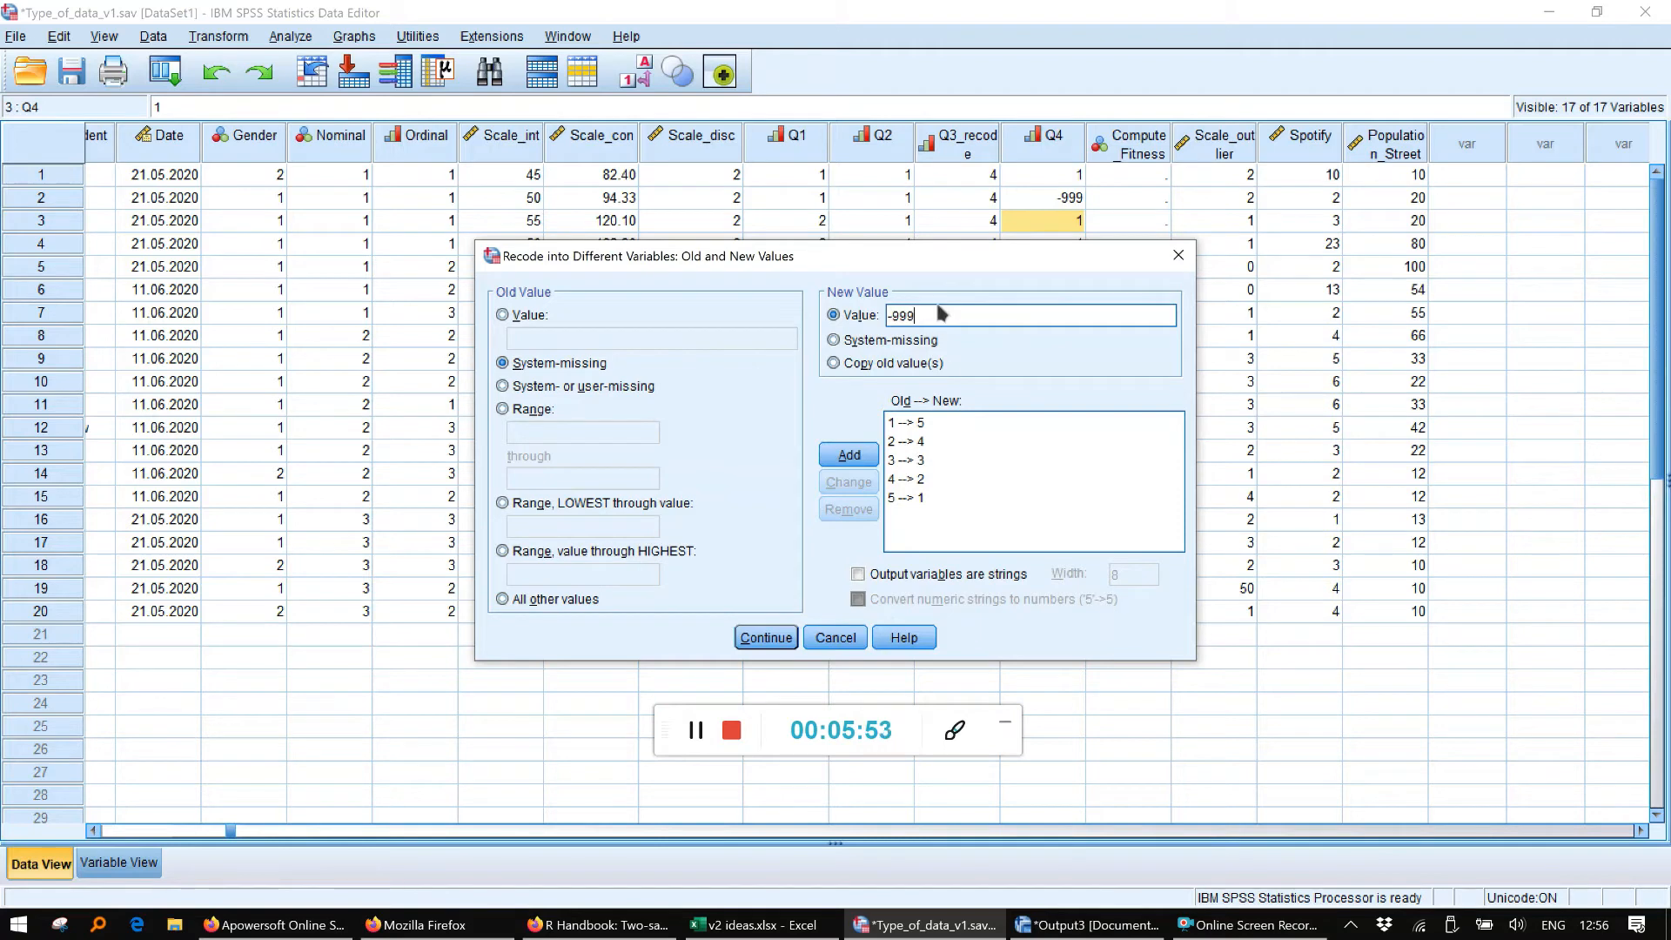
drag(922, 313, 886, 315)
key(BackSpace)
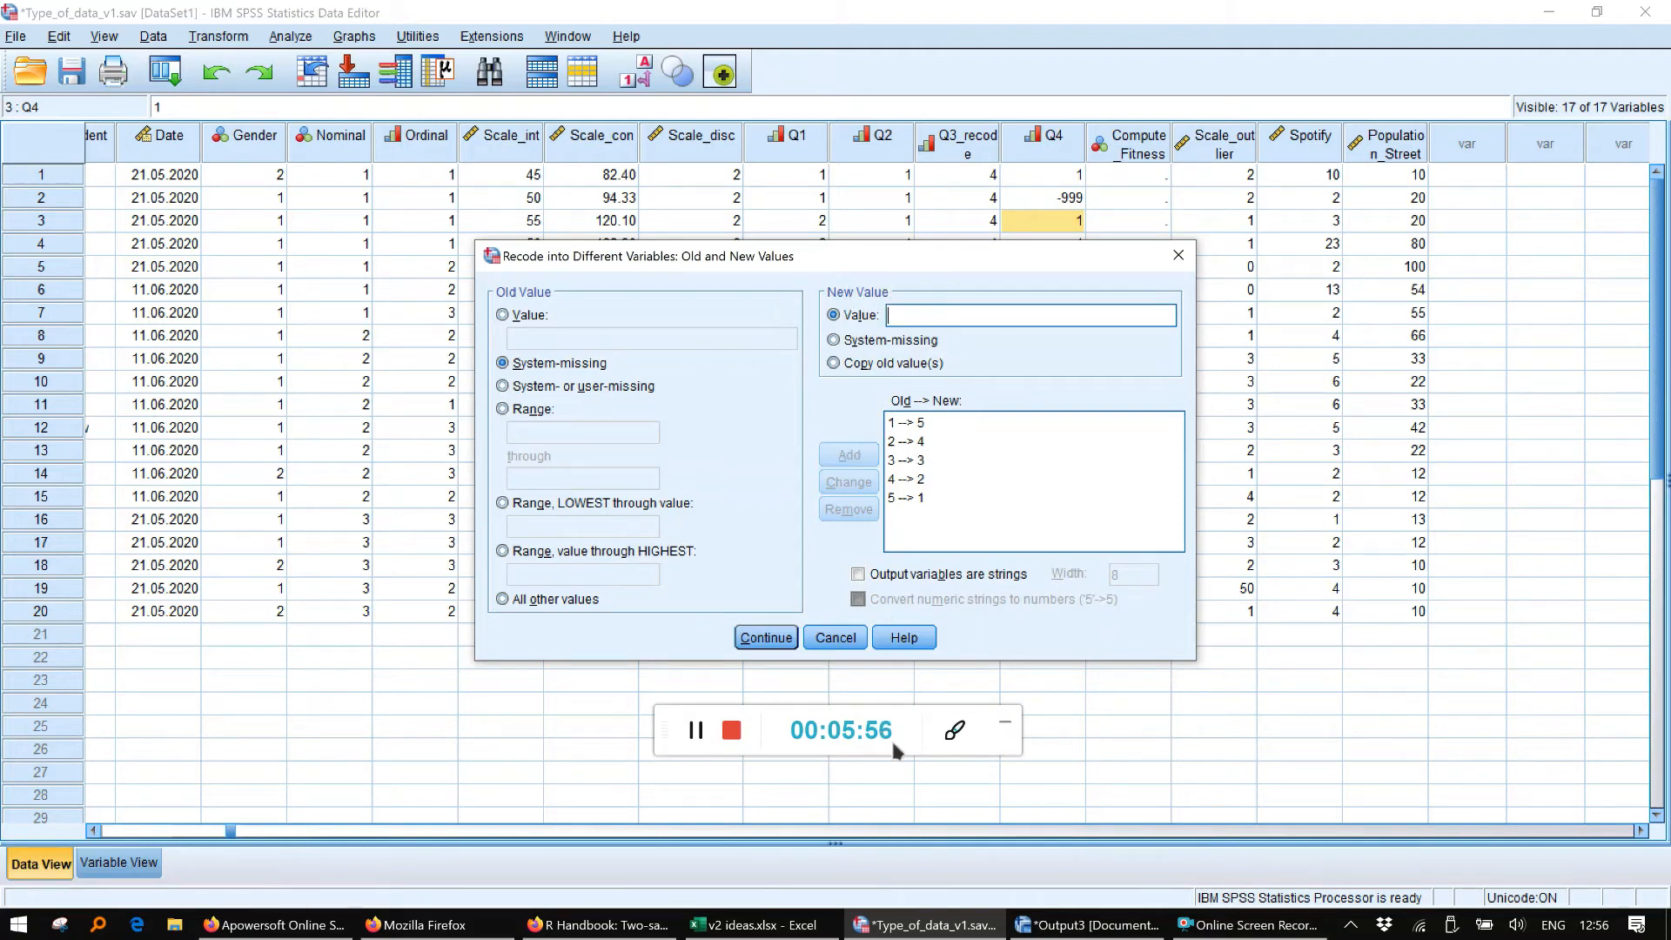
Run the recode into Q3r and compare the new column with Q3_recode in the data
click(768, 639)
click(724, 614)
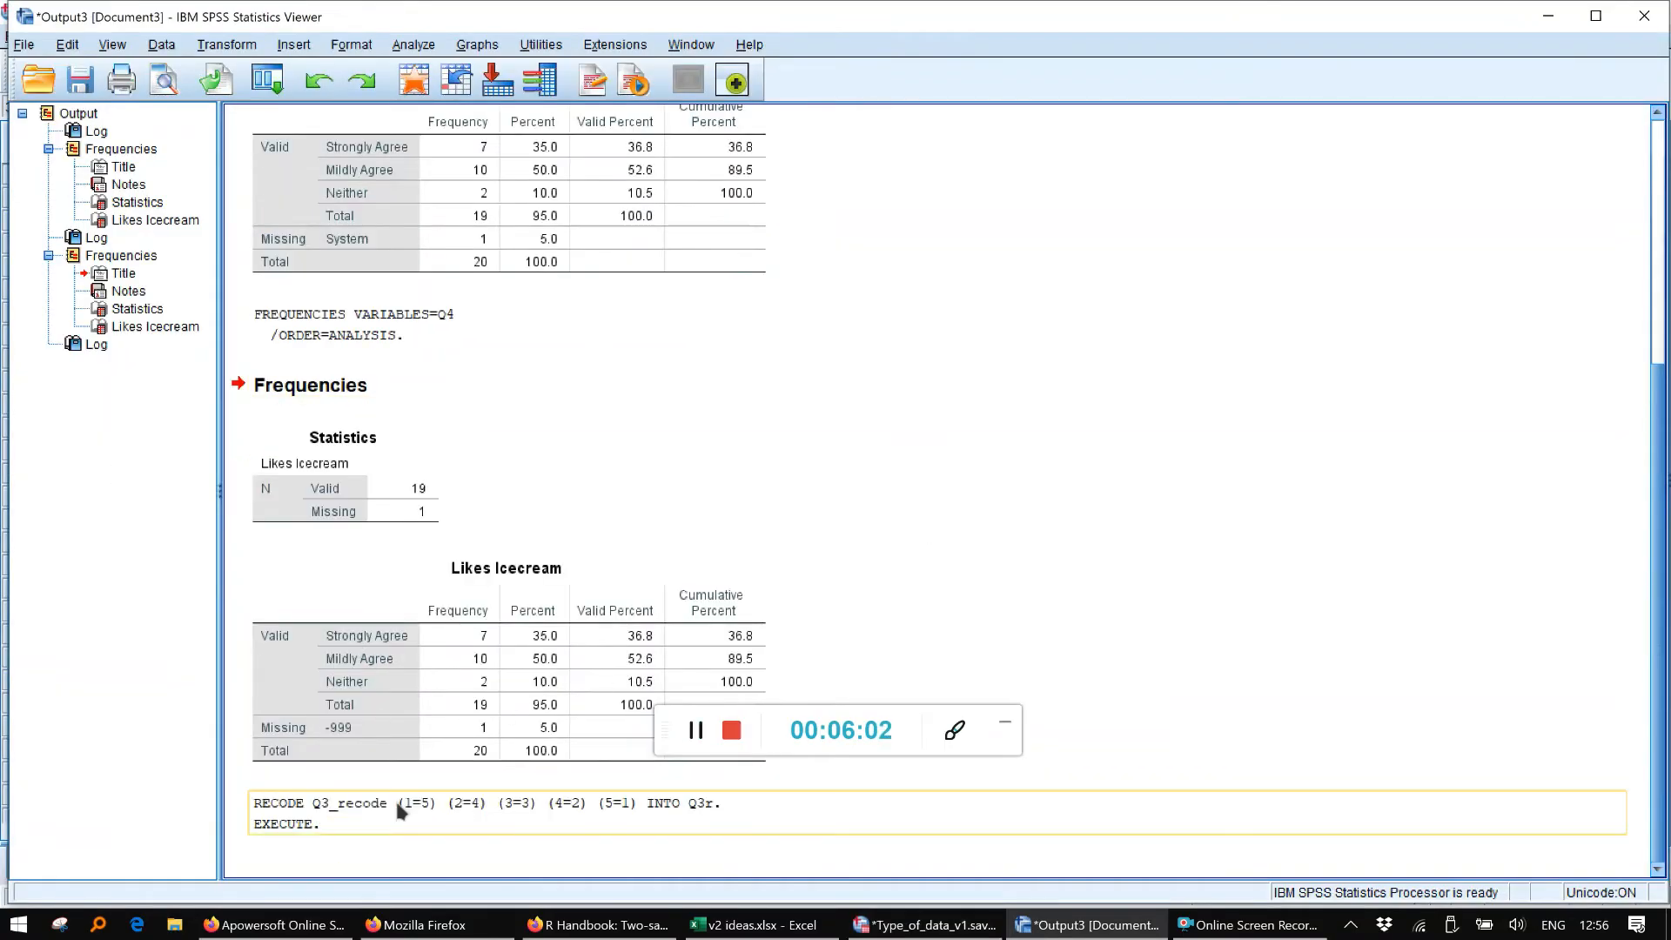
click(1548, 18)
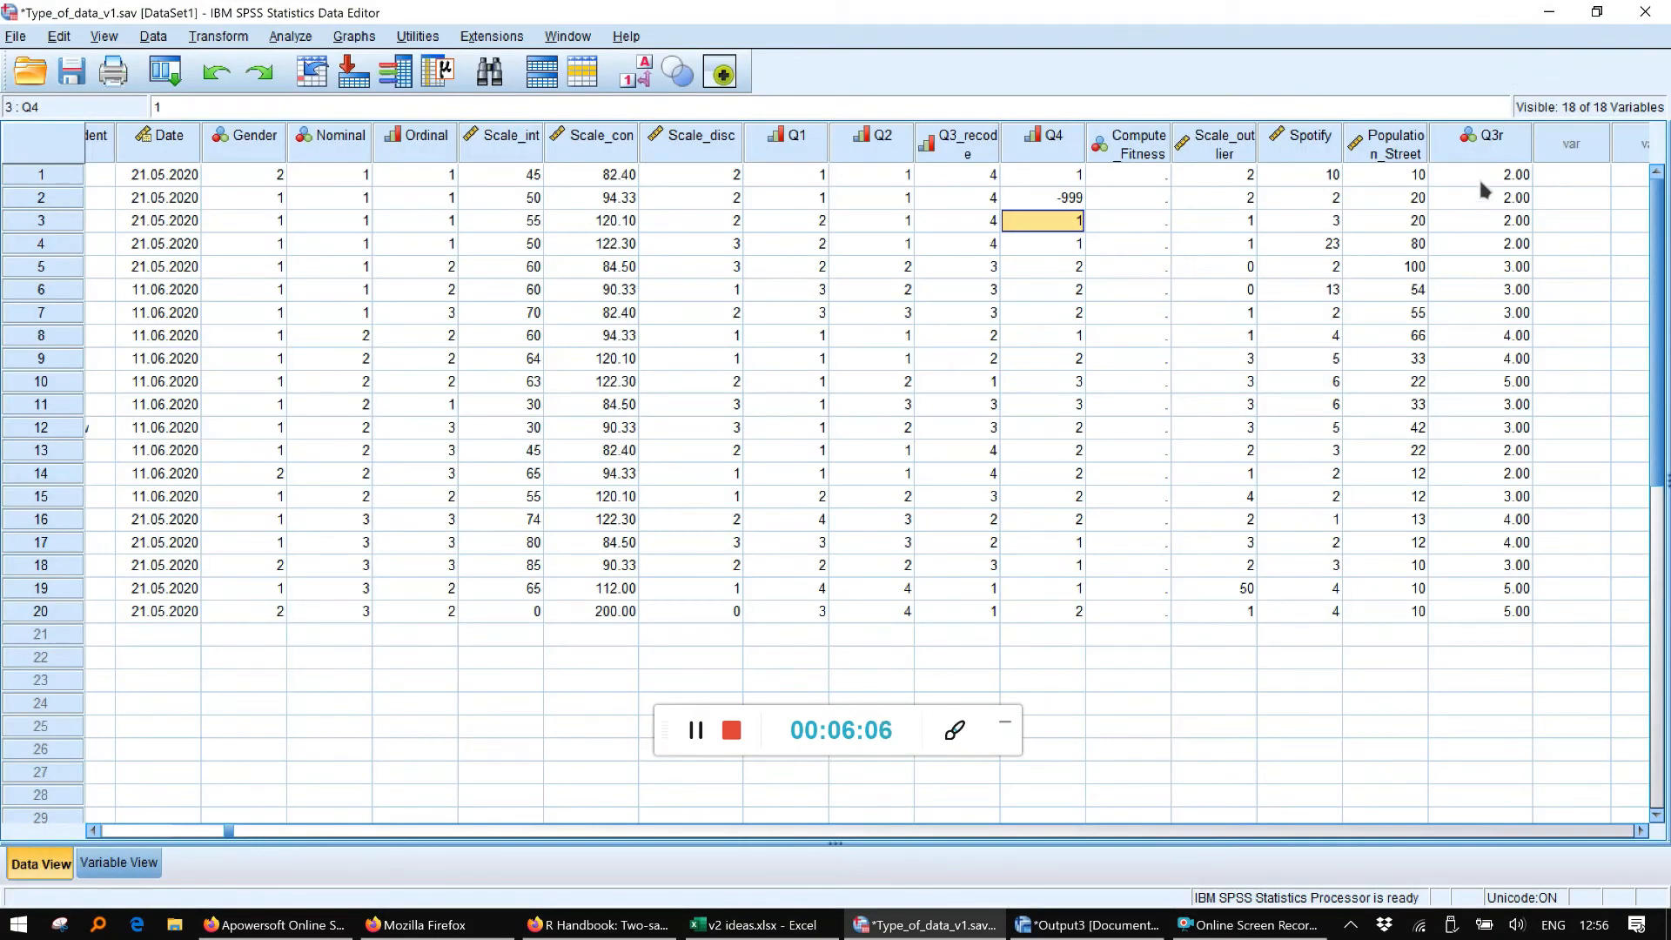
drag(1486, 184, 1498, 611)
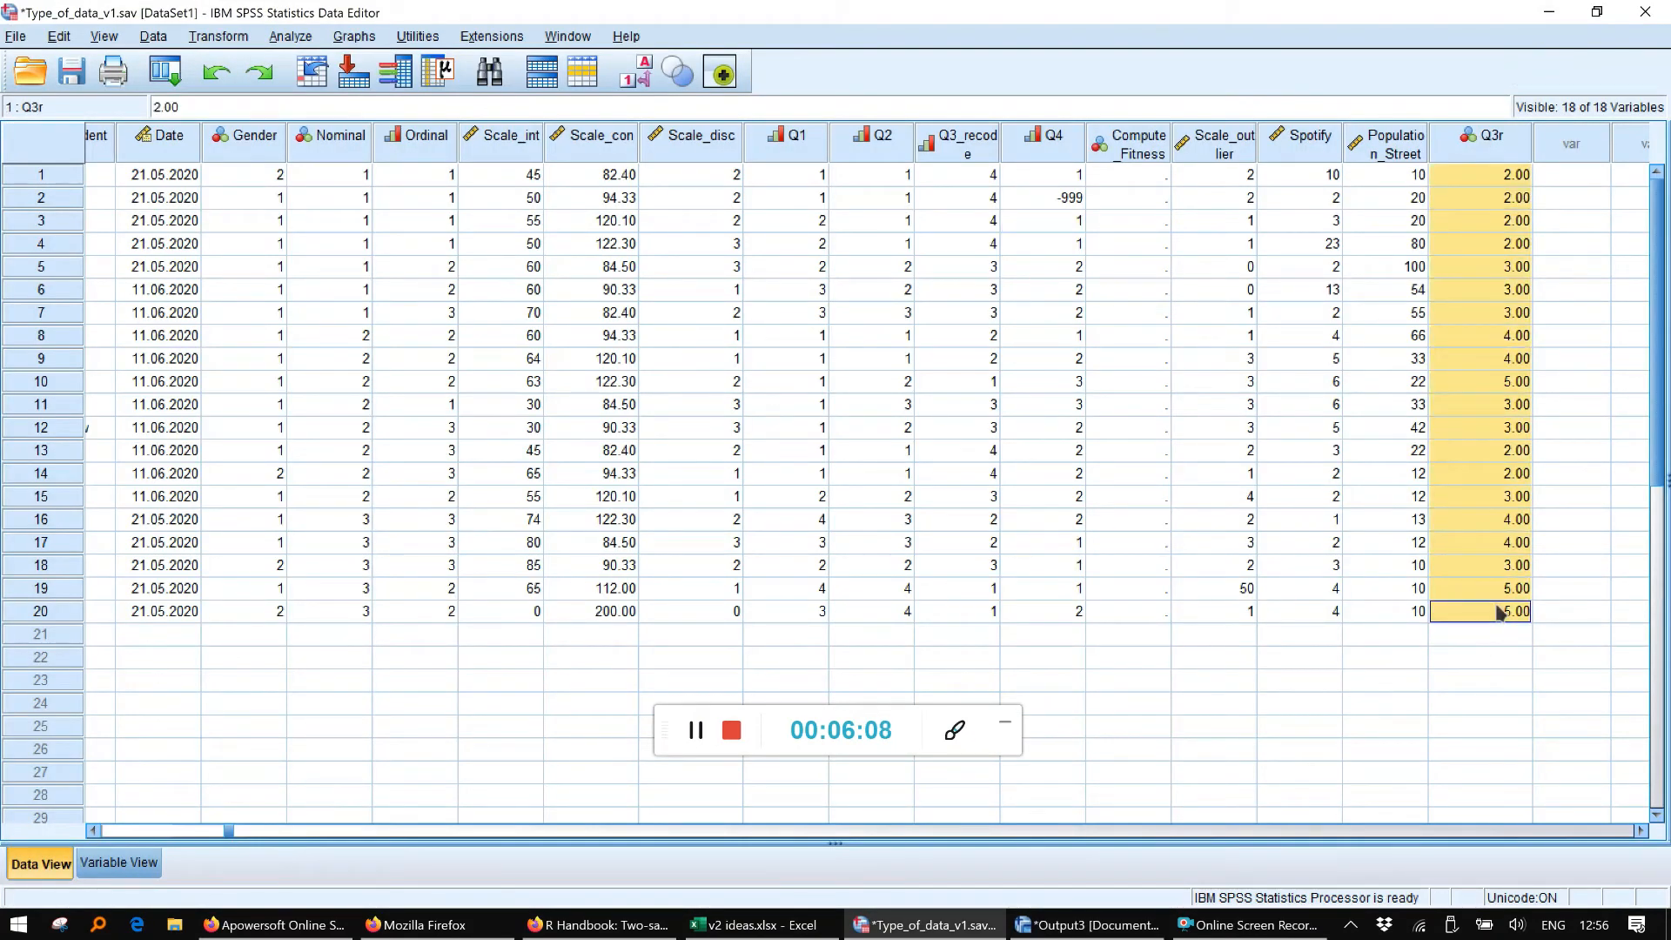
click(974, 613)
click(1480, 612)
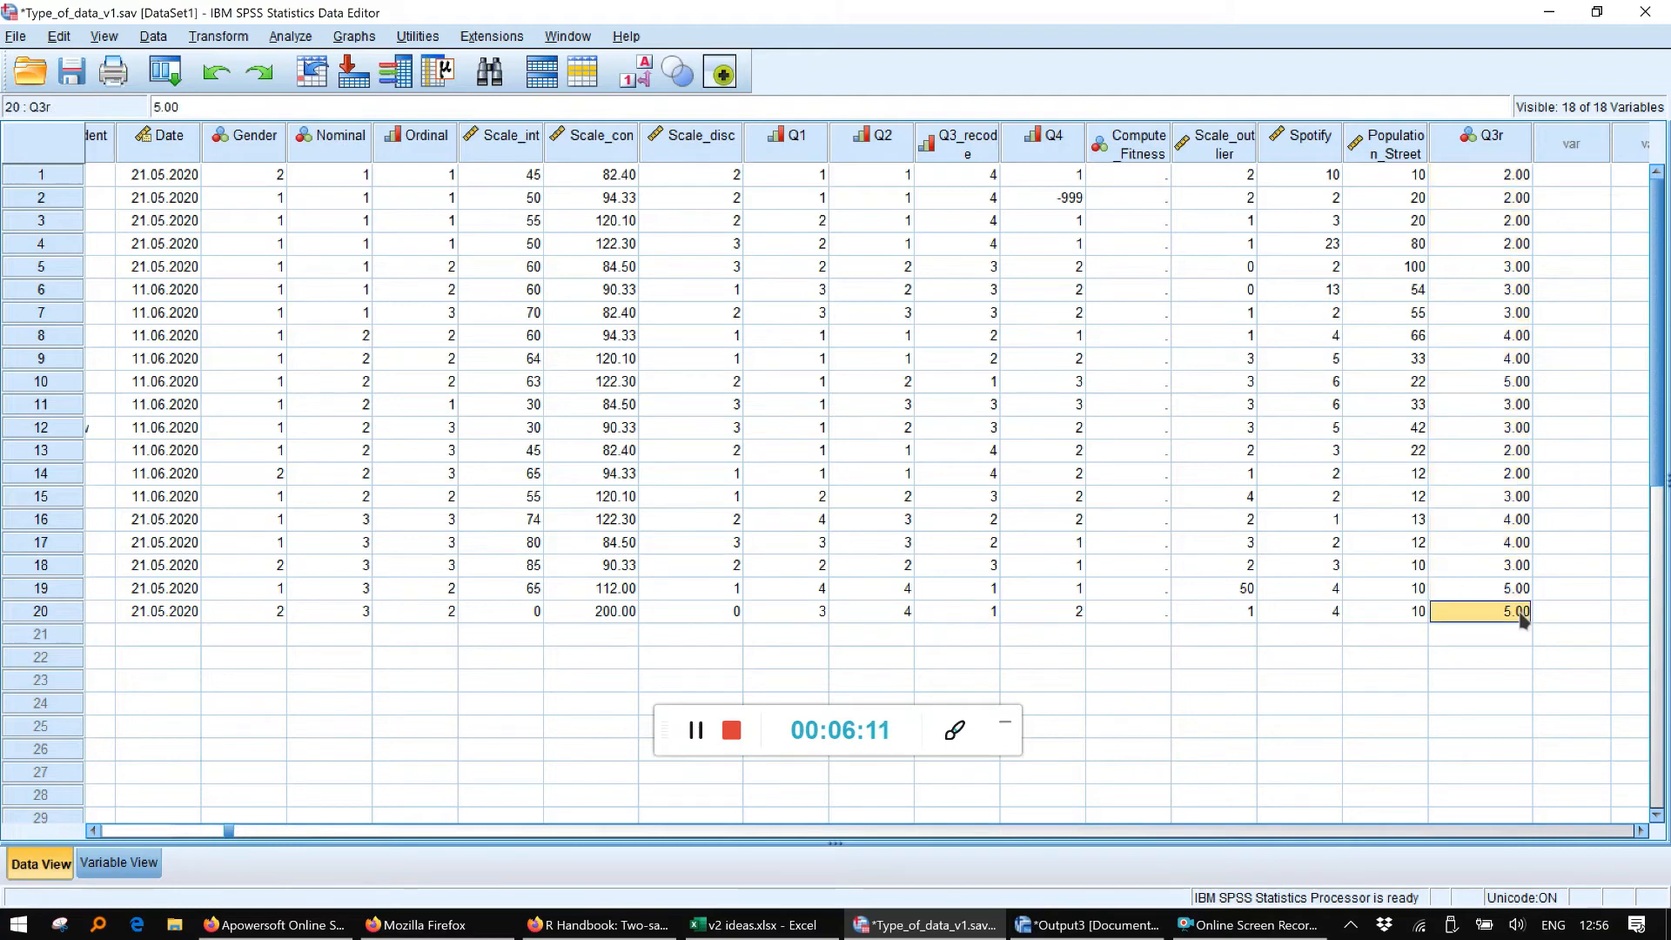
click(1512, 146)
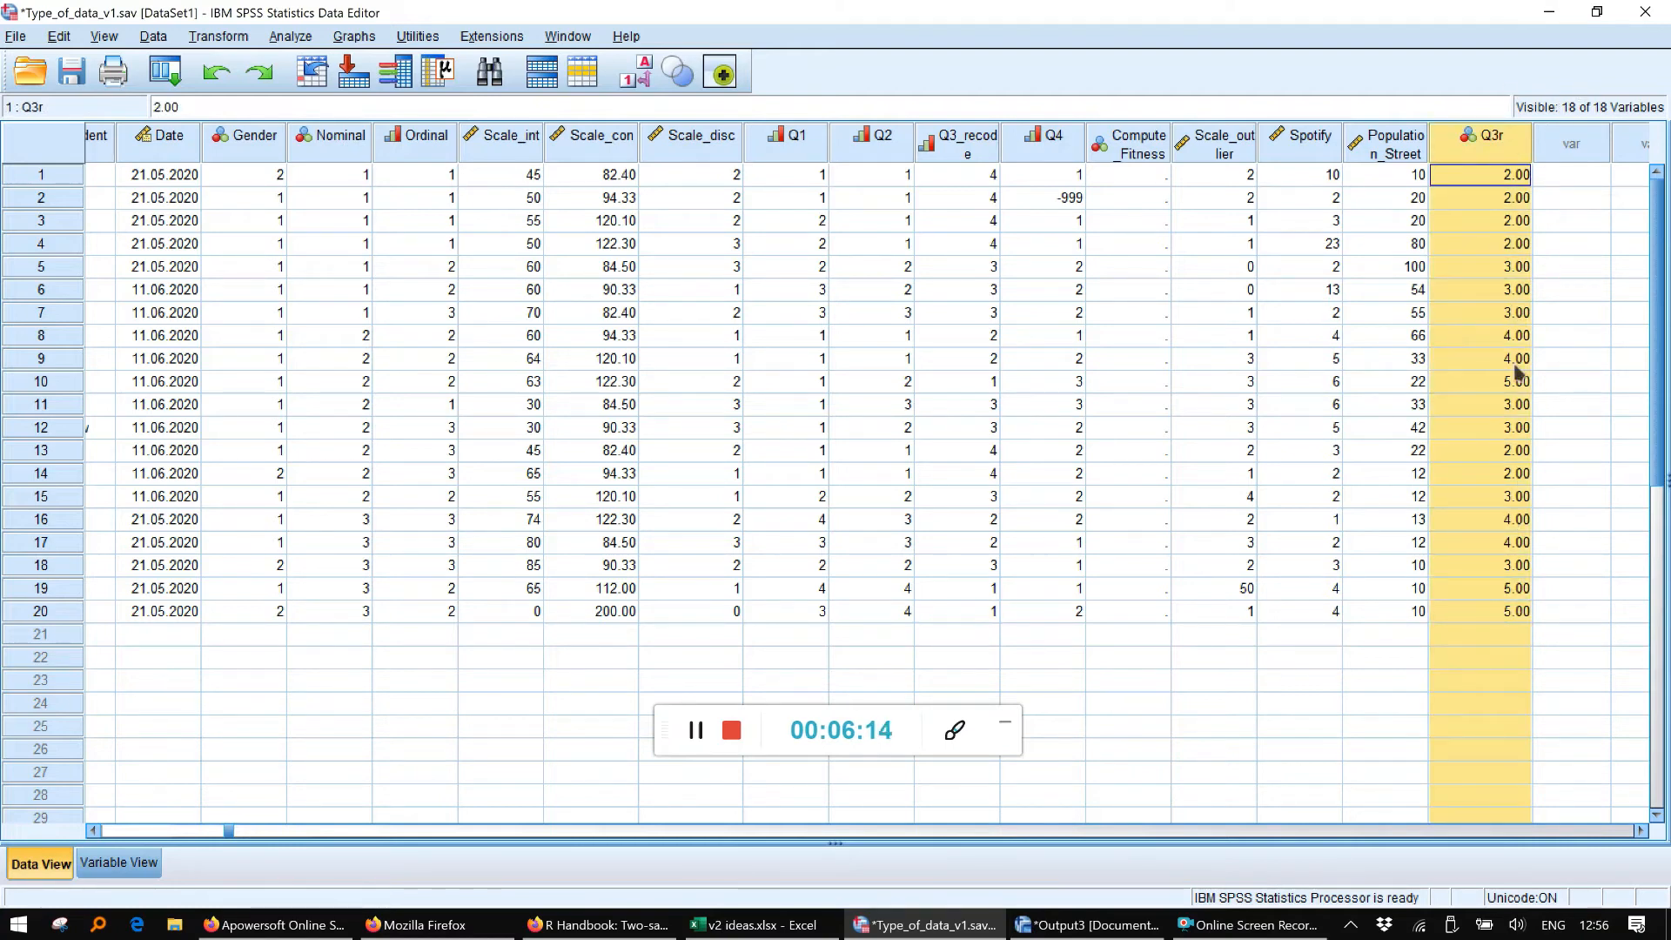
Set the variable Q3r to 0 decimals and the Ordinal measurement level
click(159, 862)
click(387, 520)
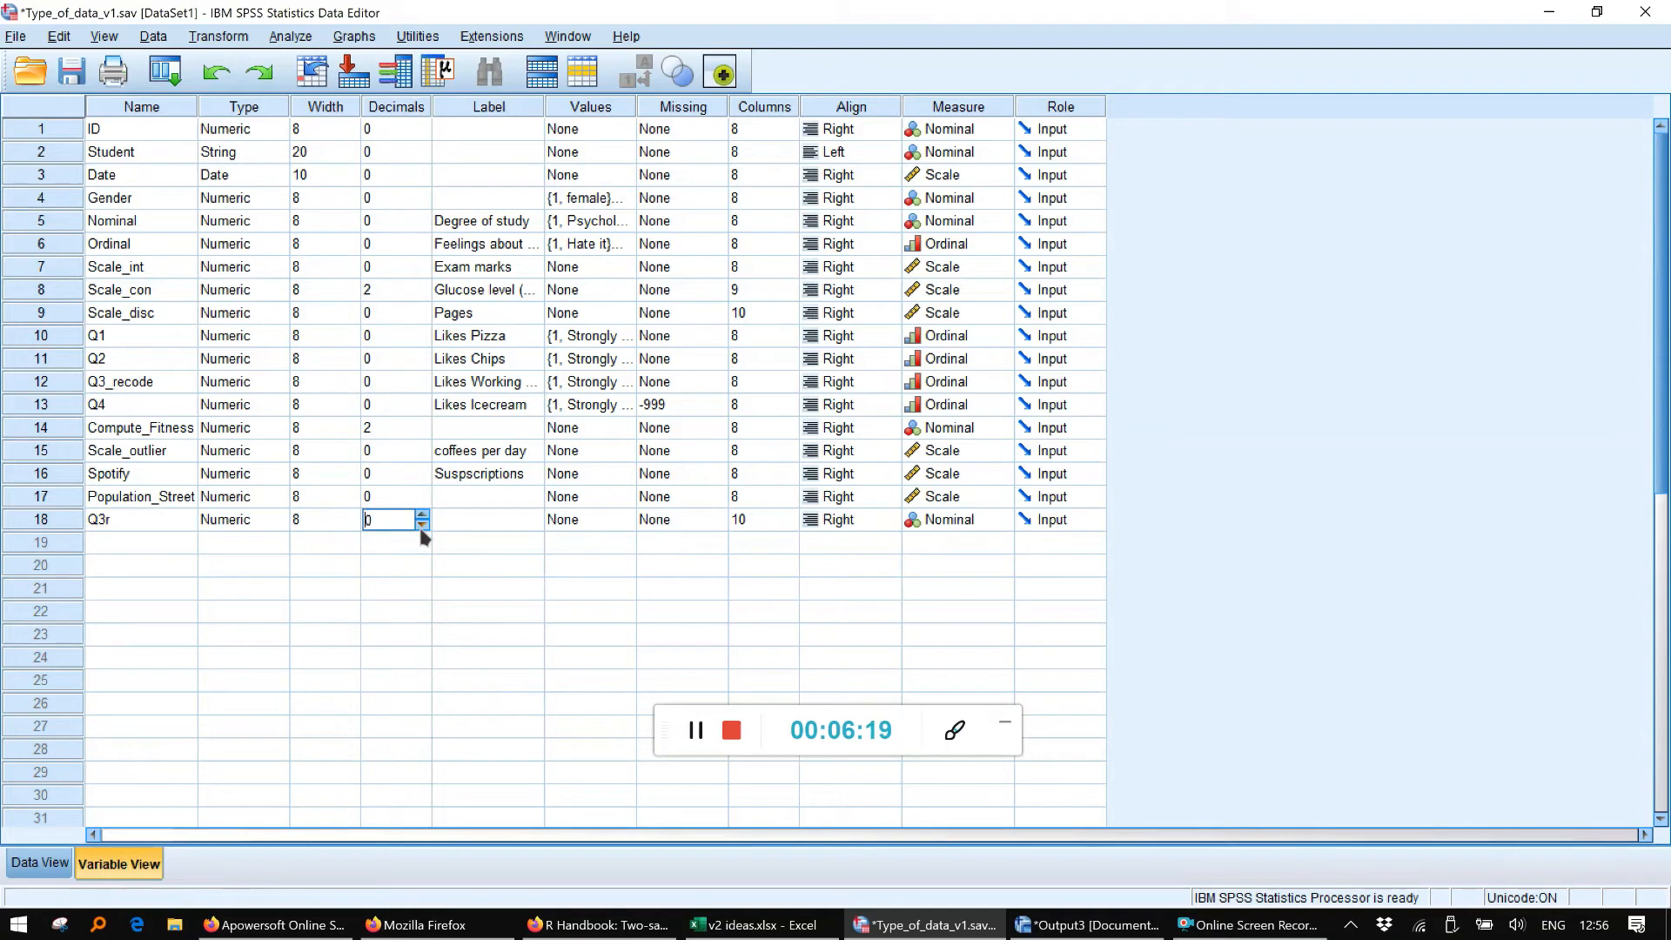
click(987, 524)
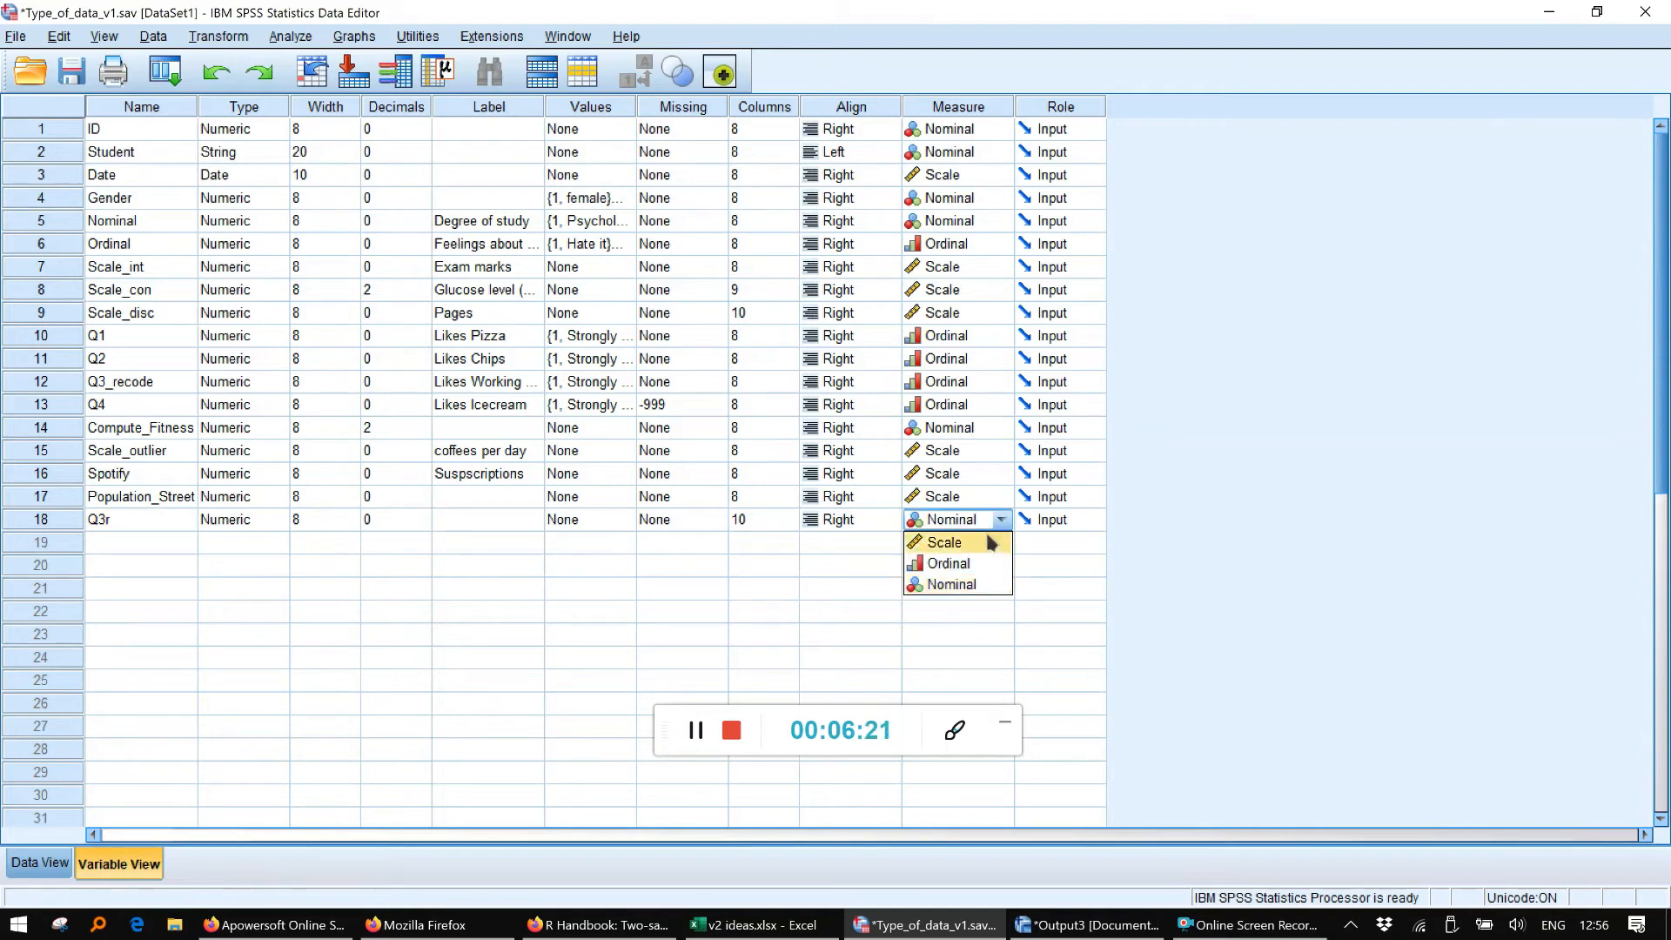
click(980, 562)
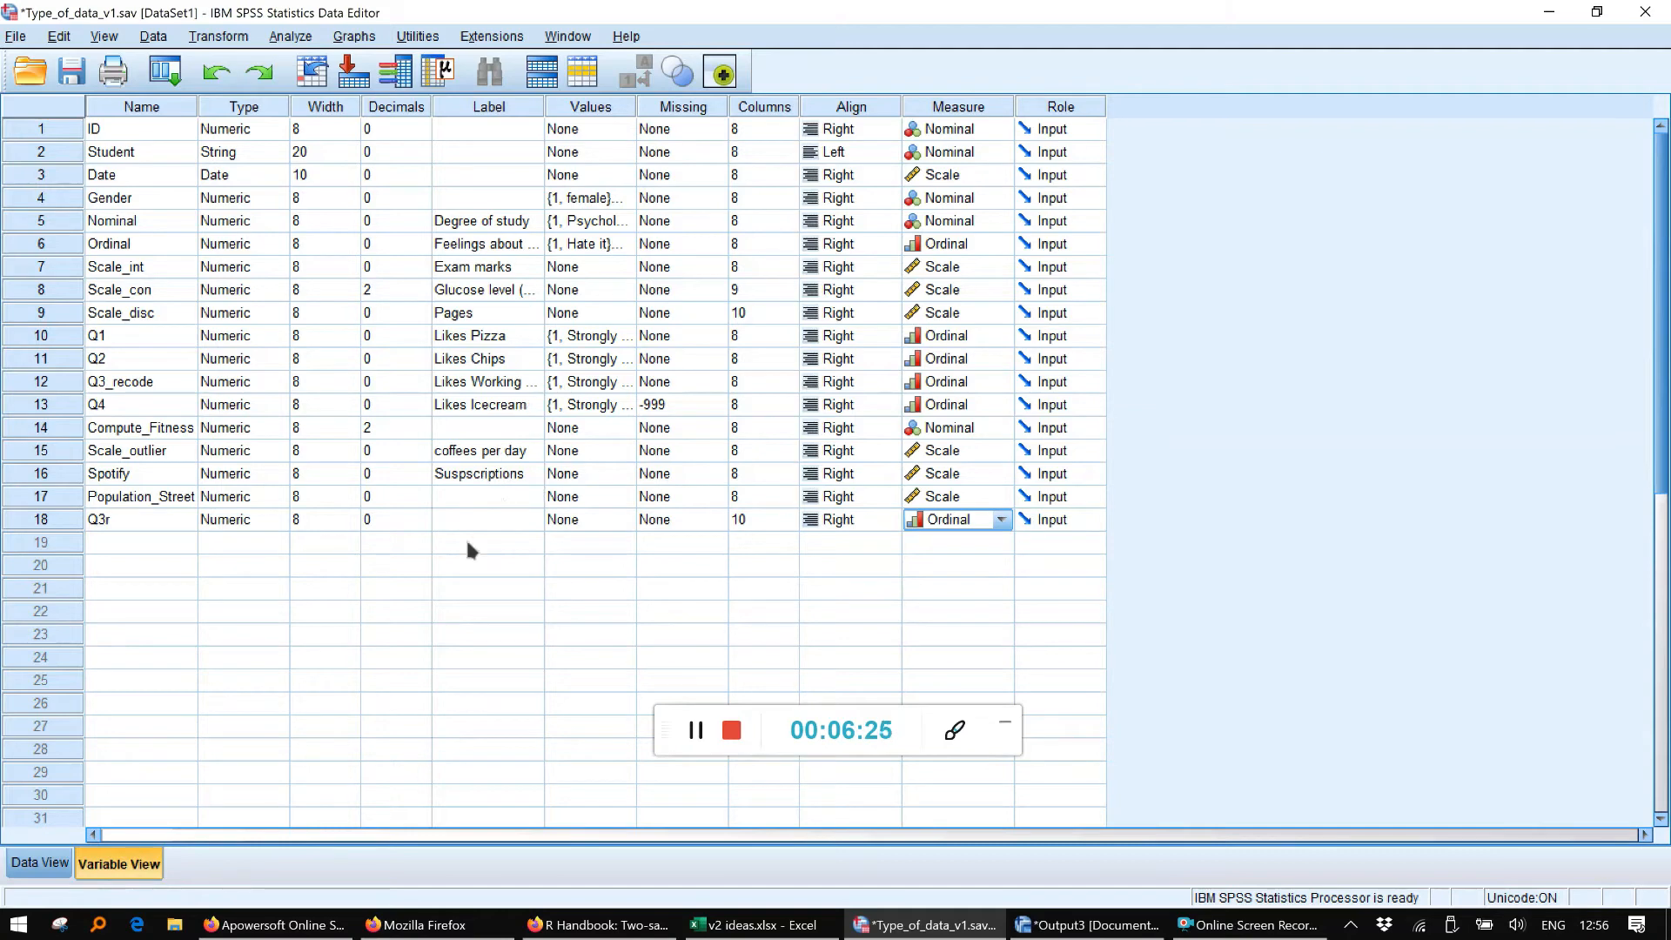
Copy the variable label of Q3_recode to Q3r and return to the data values
click(510, 385)
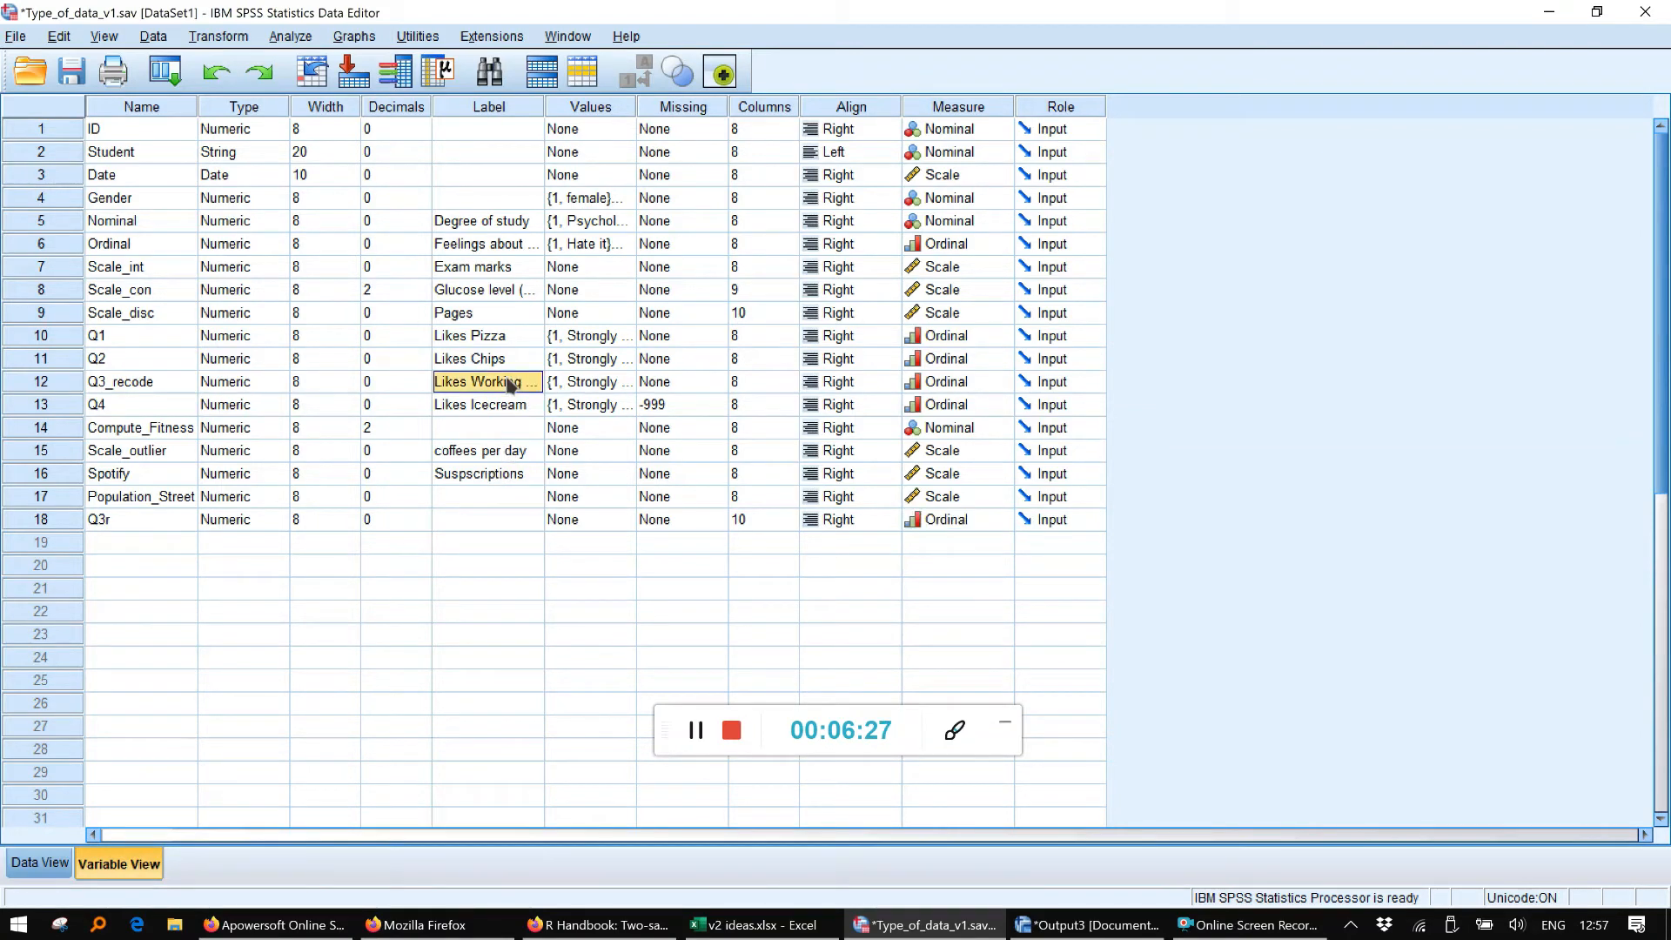
click(500, 524)
key(ctrl+v)
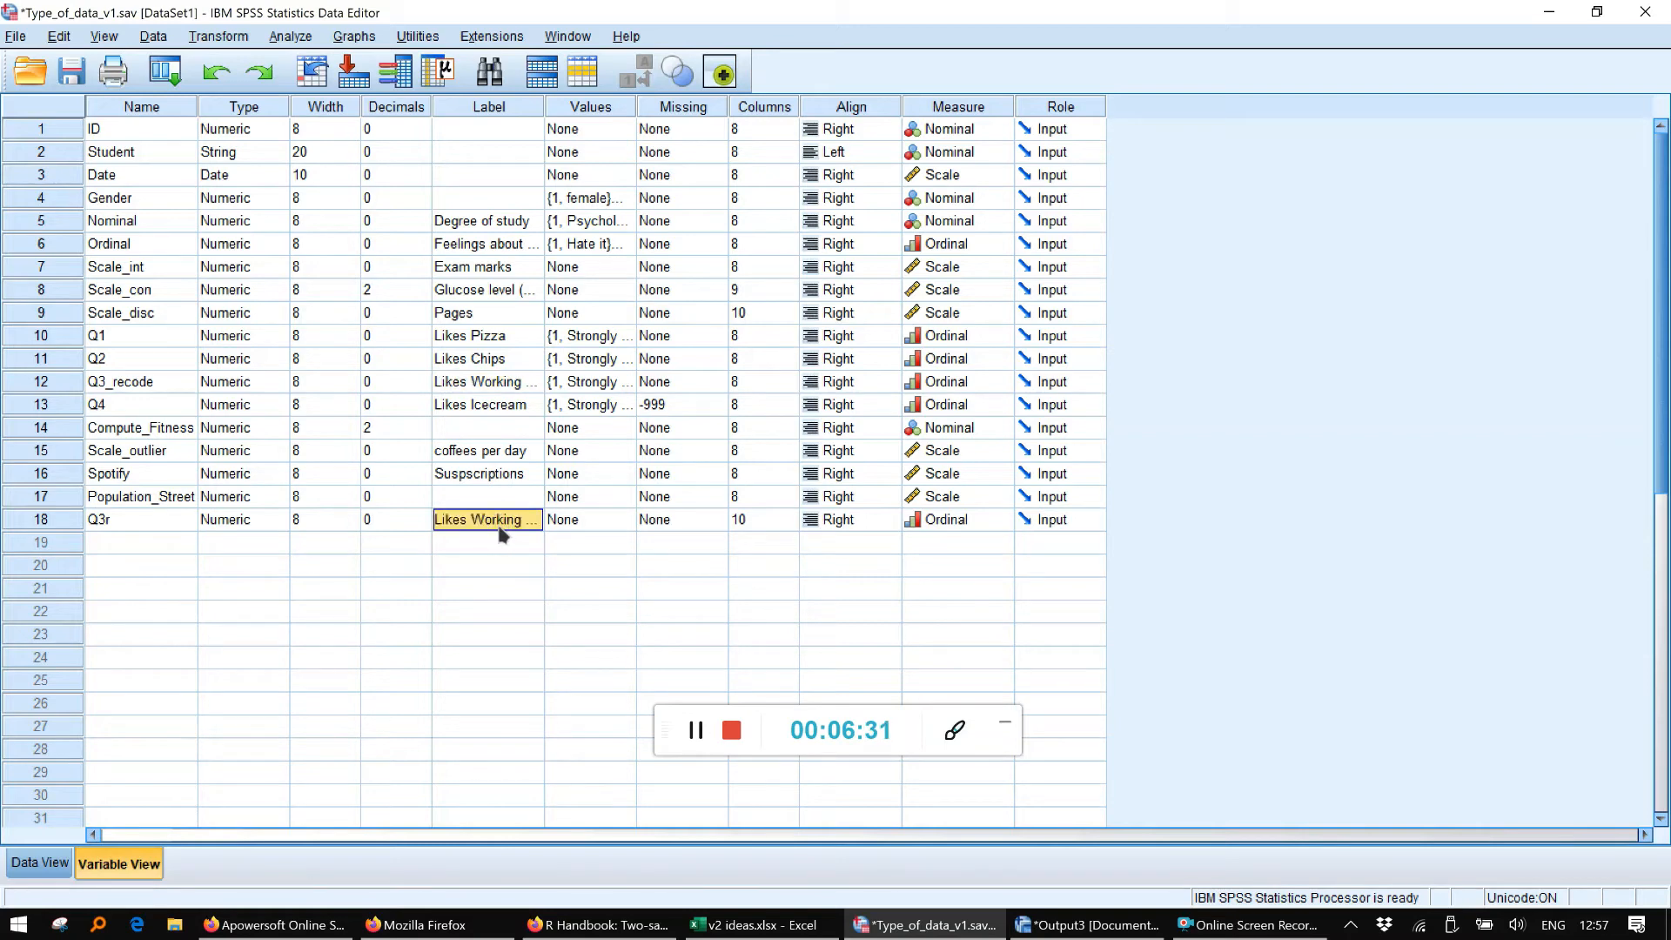
click(39, 864)
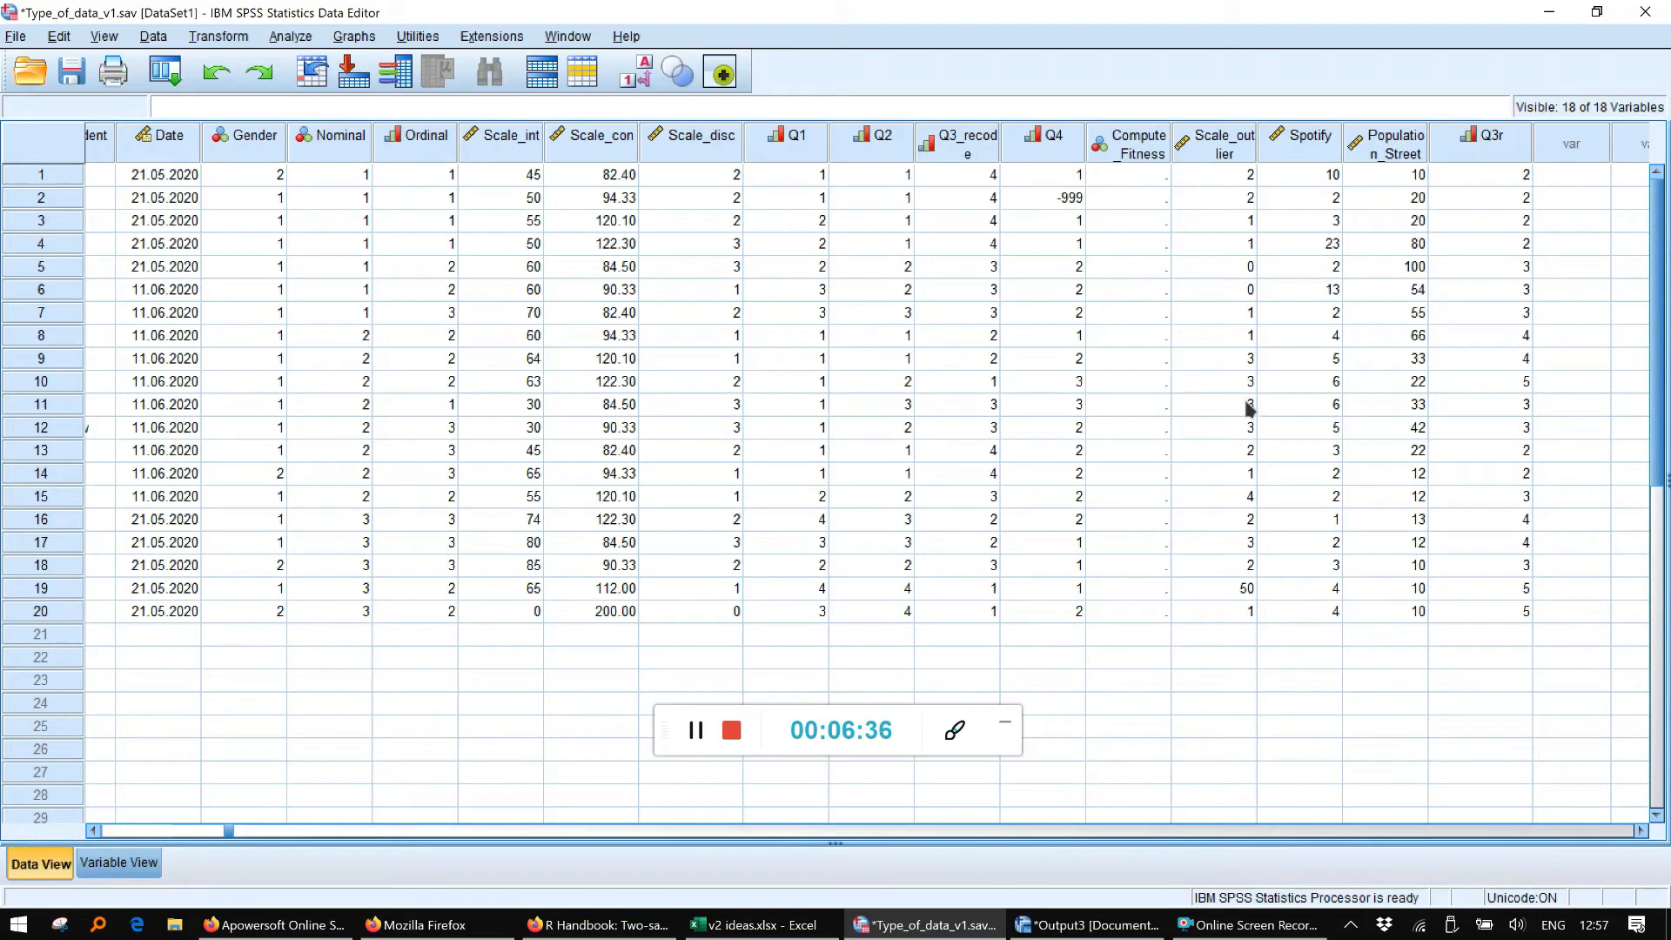
click(703, 733)
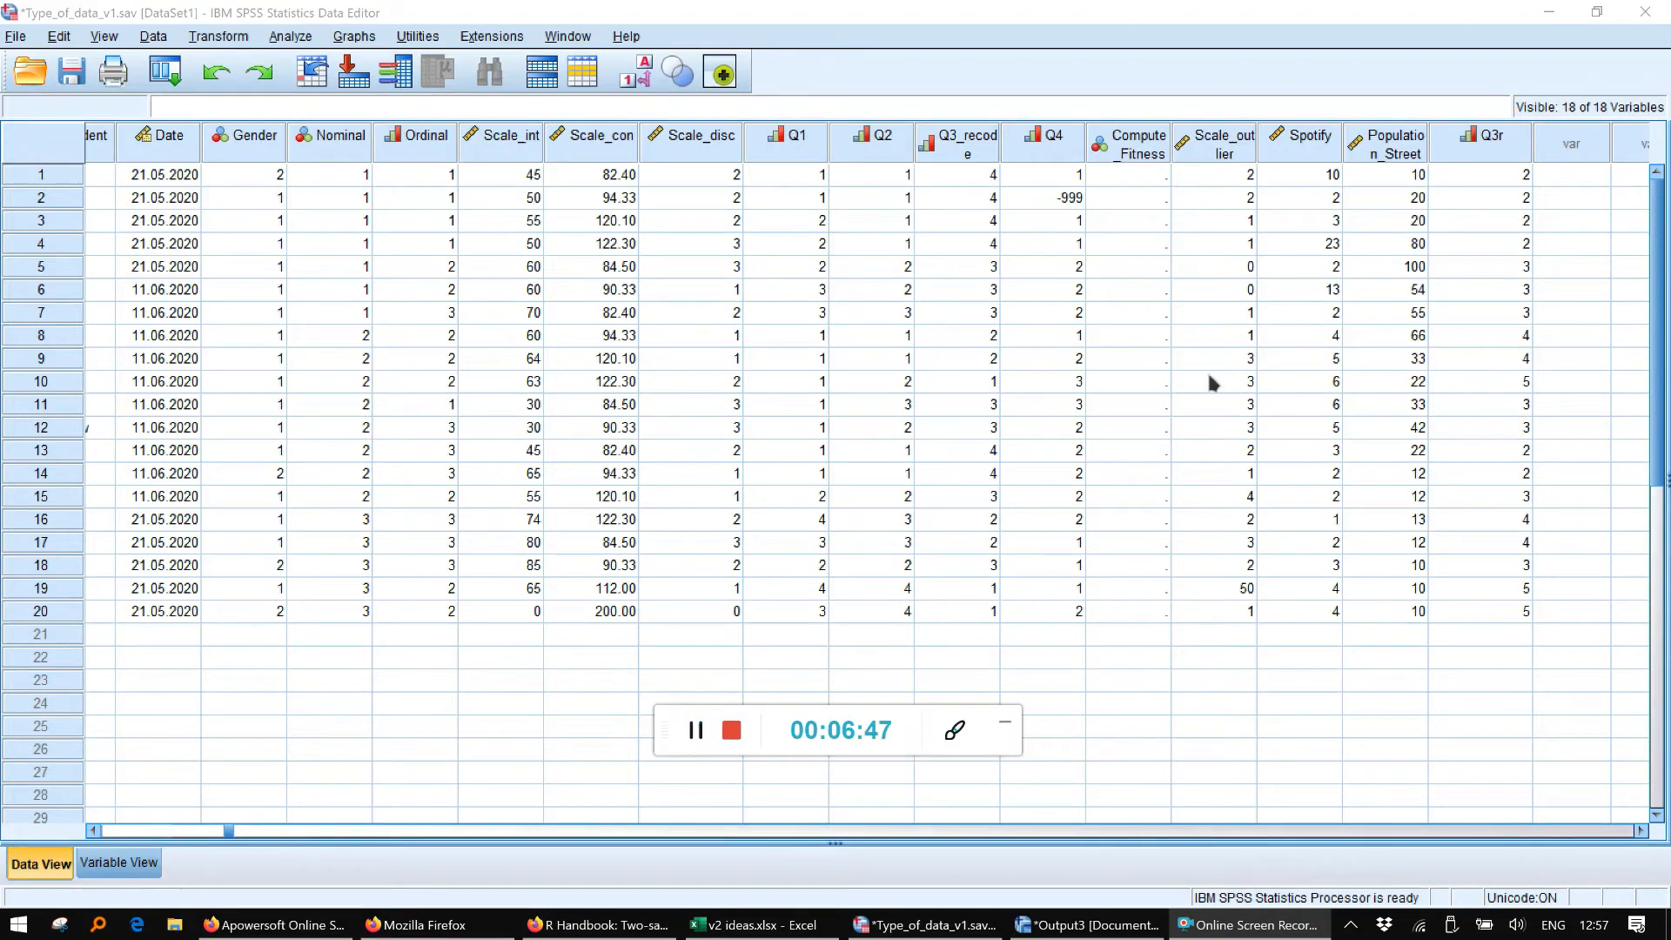
Start computing a new variable with Fitness as the target variable name
click(218, 36)
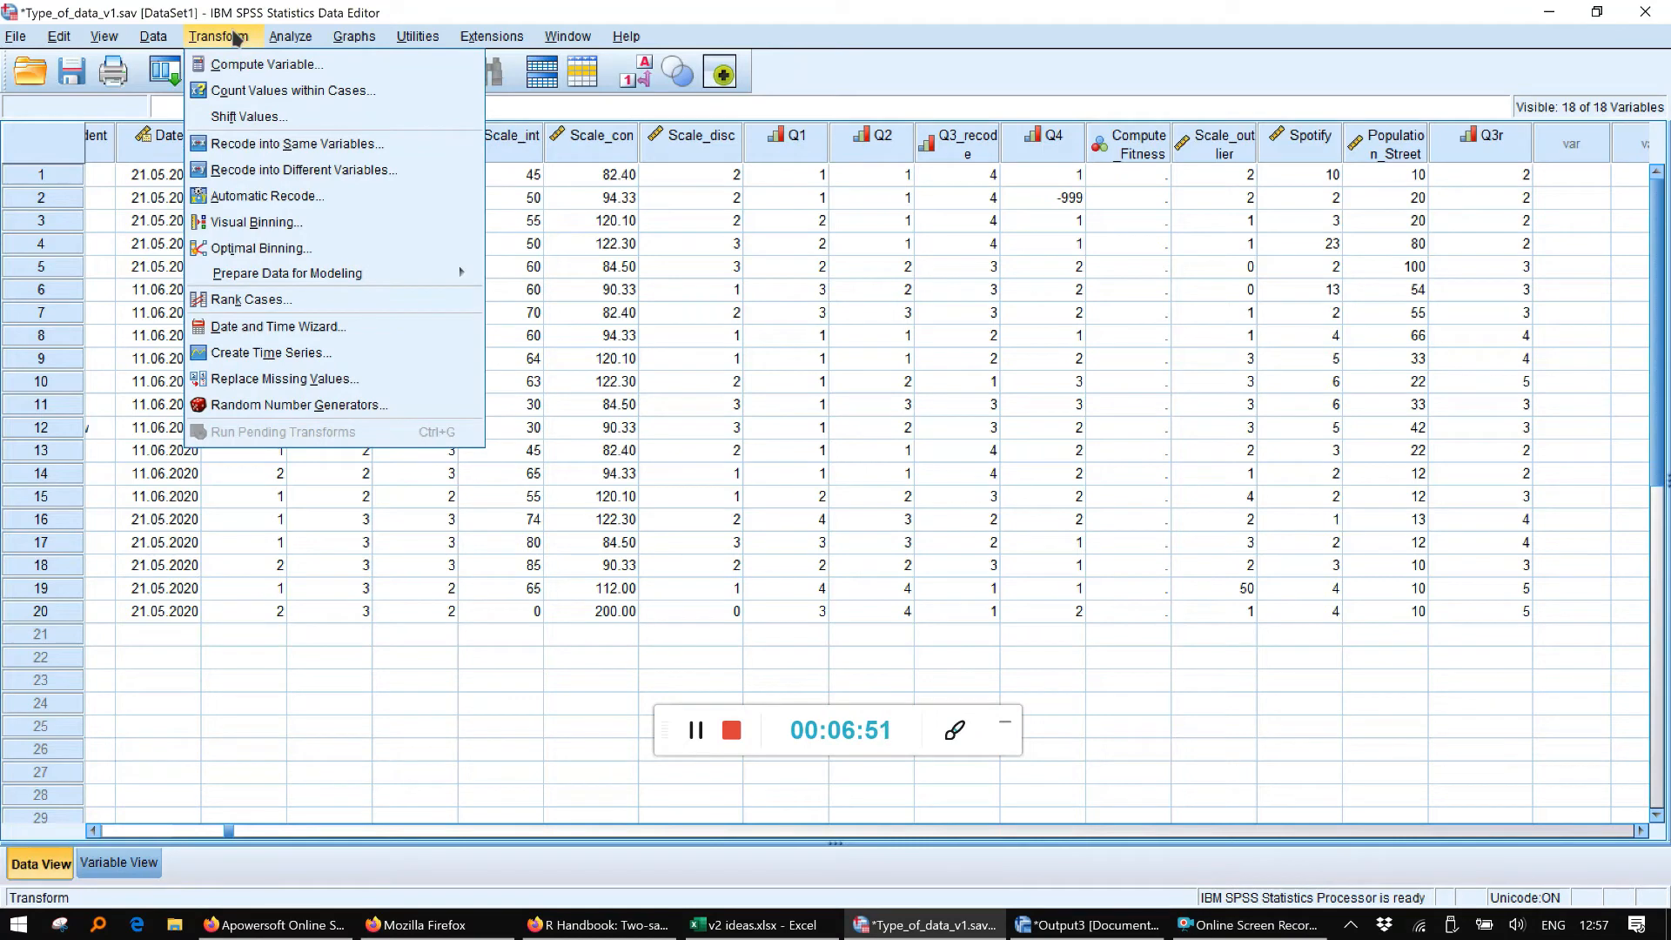
click(280, 64)
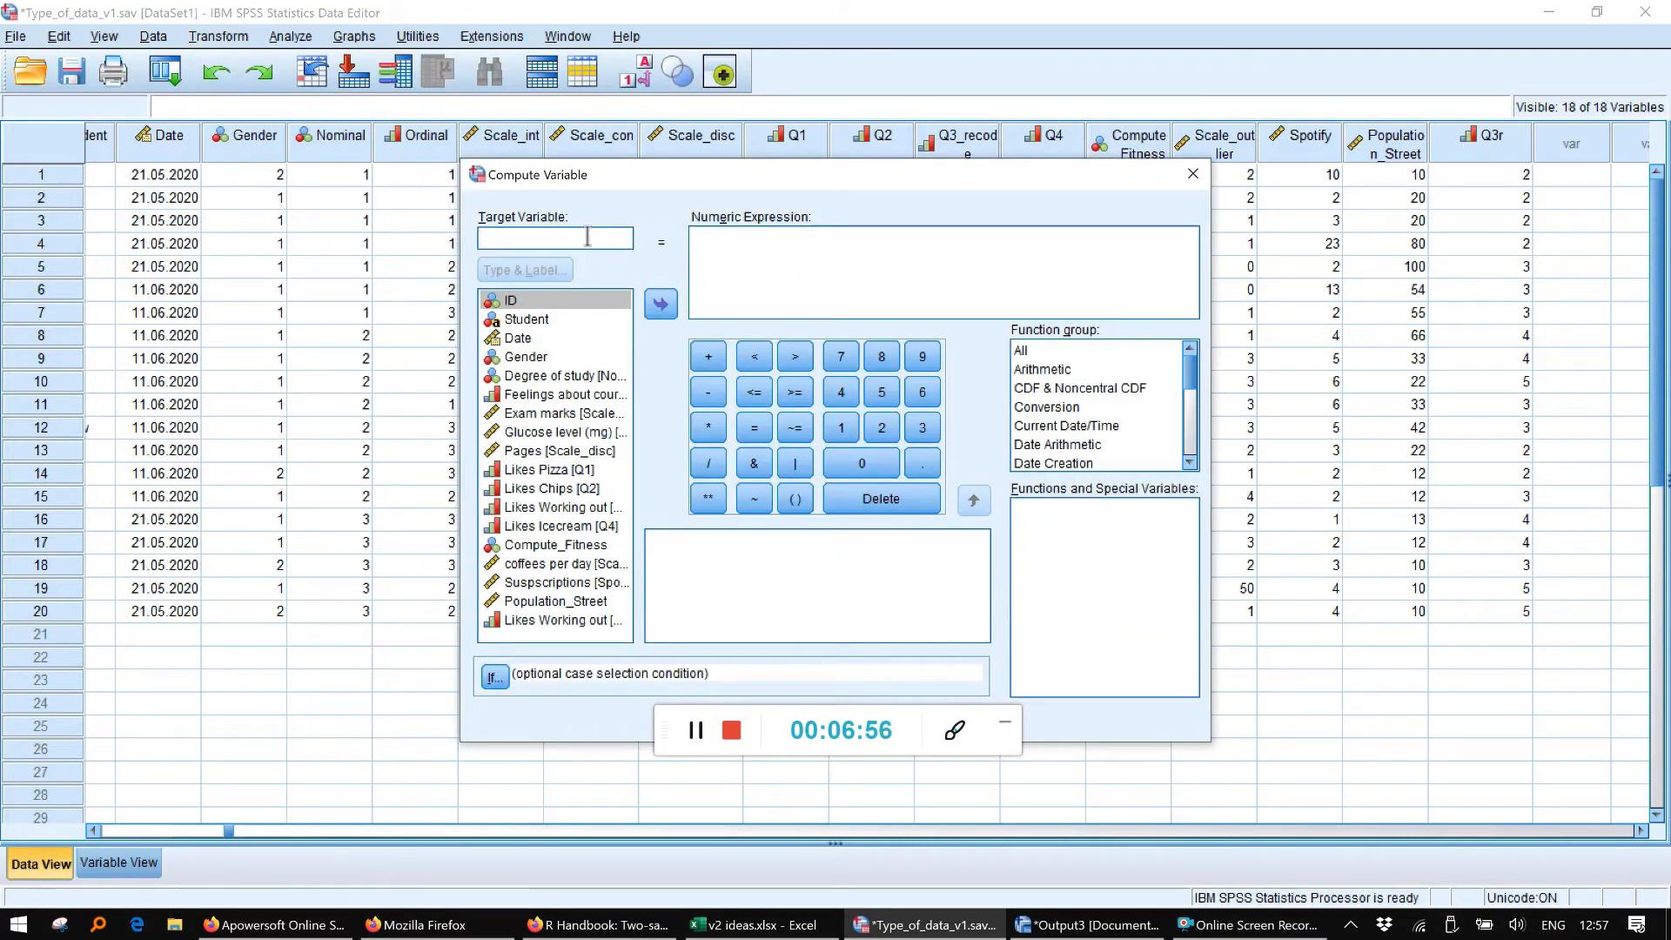
text(Fitness)
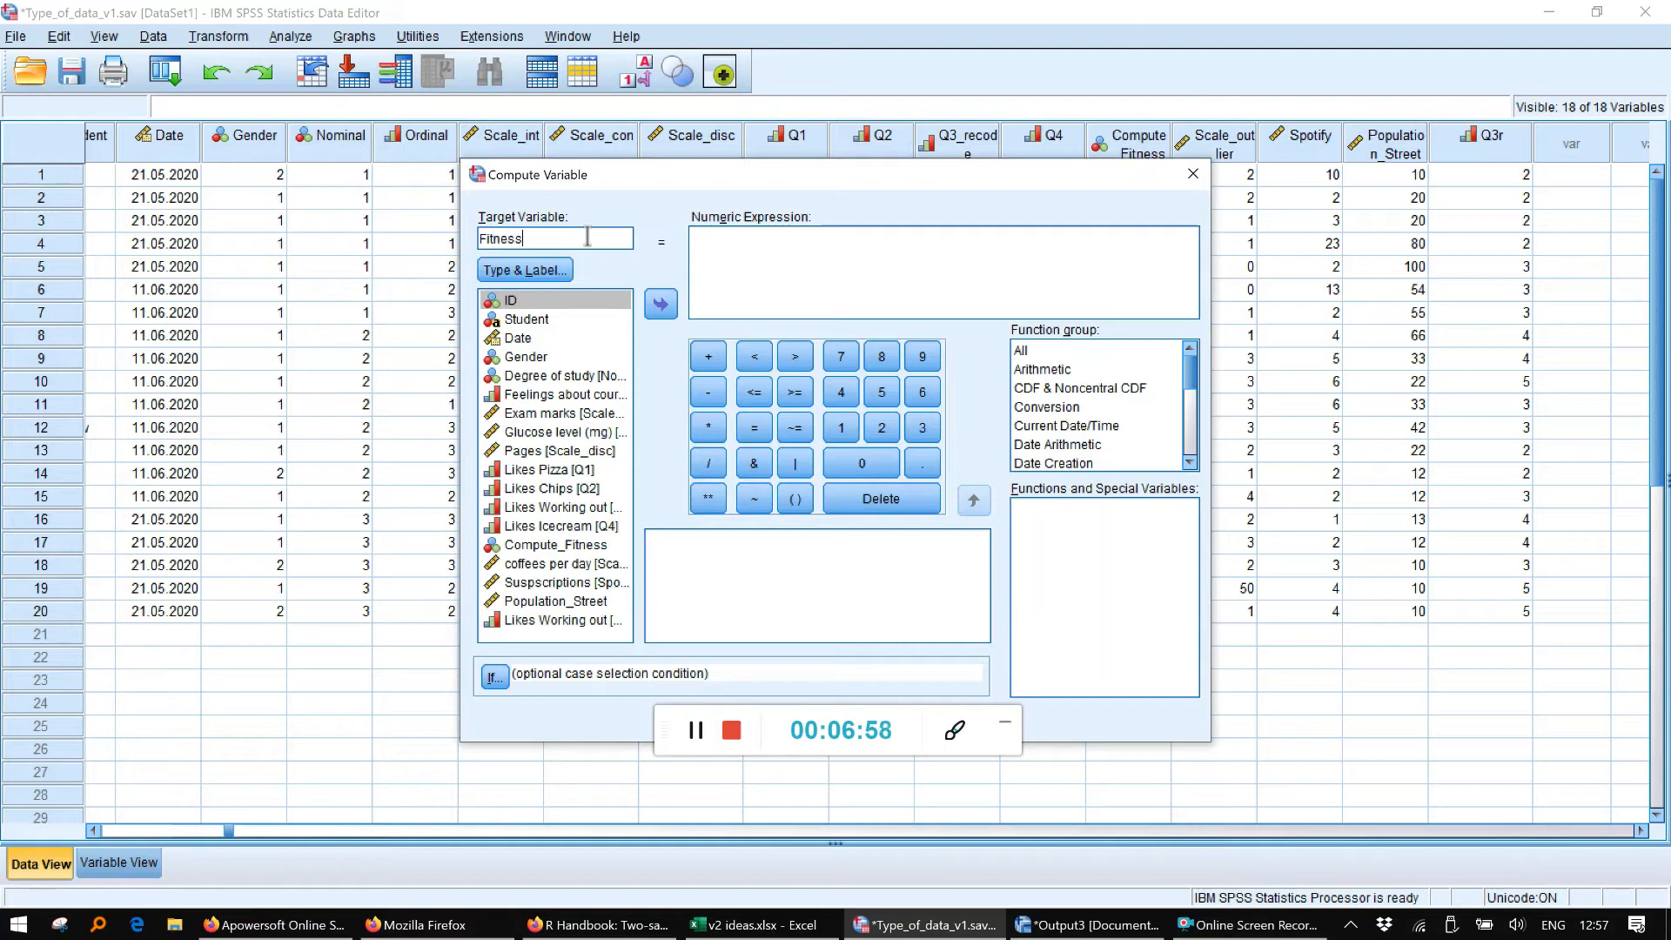
click(714, 287)
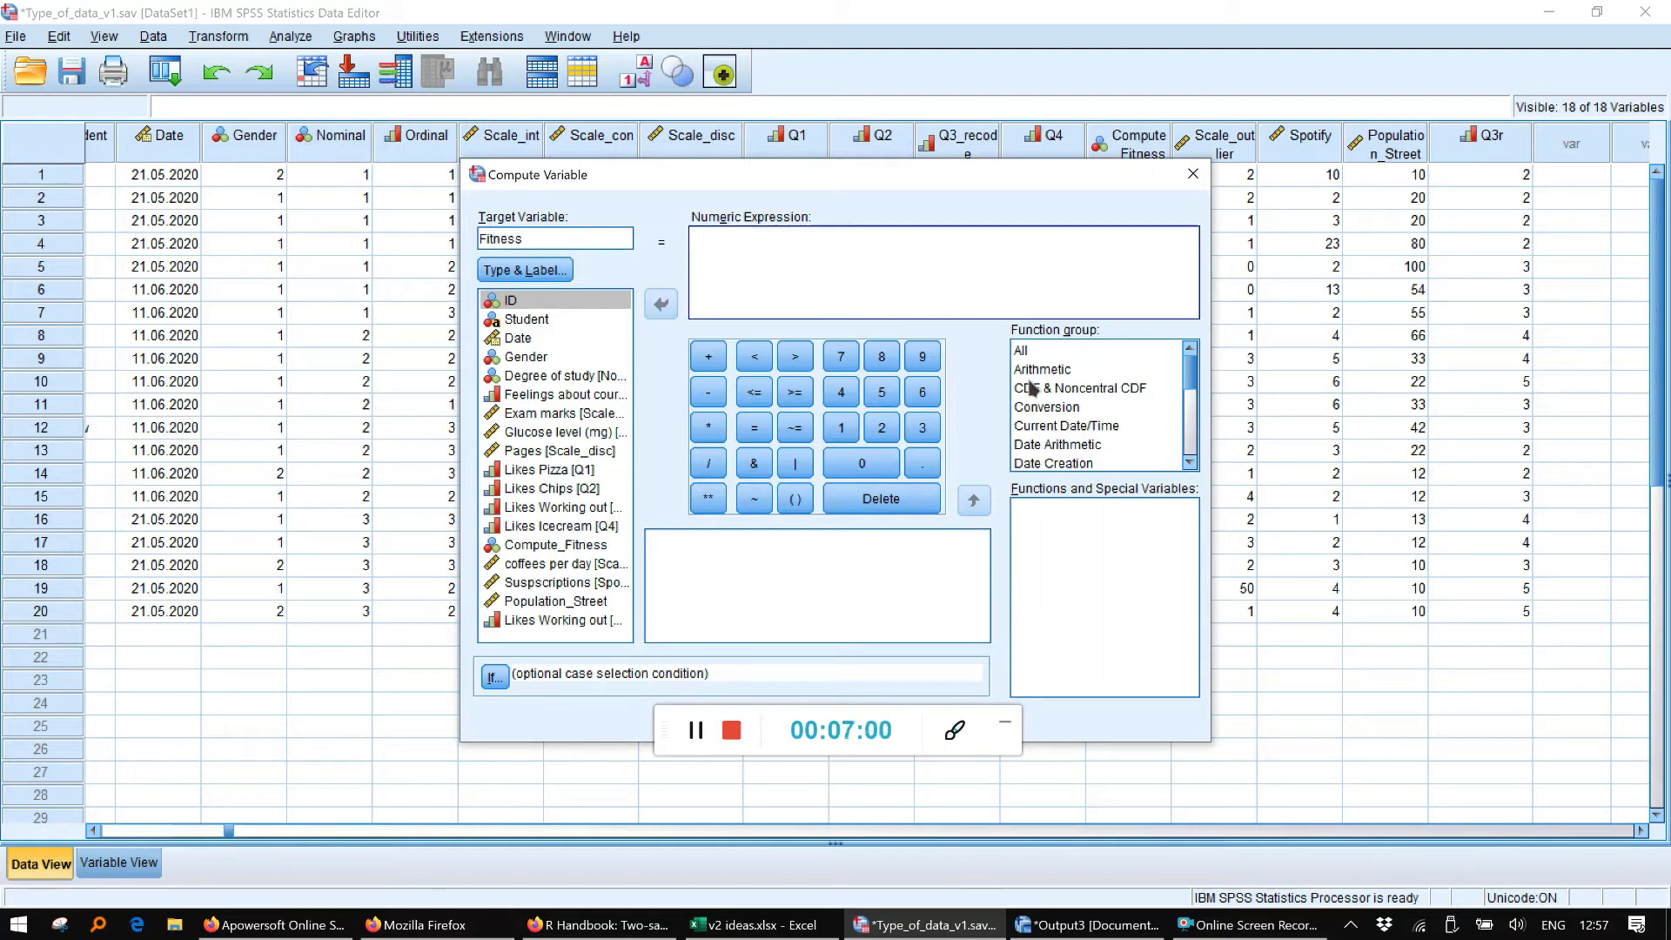
Find the Mean function among all available functions and insert it into the numeric expression
click(1060, 370)
scroll(1083, 618, down, 2)
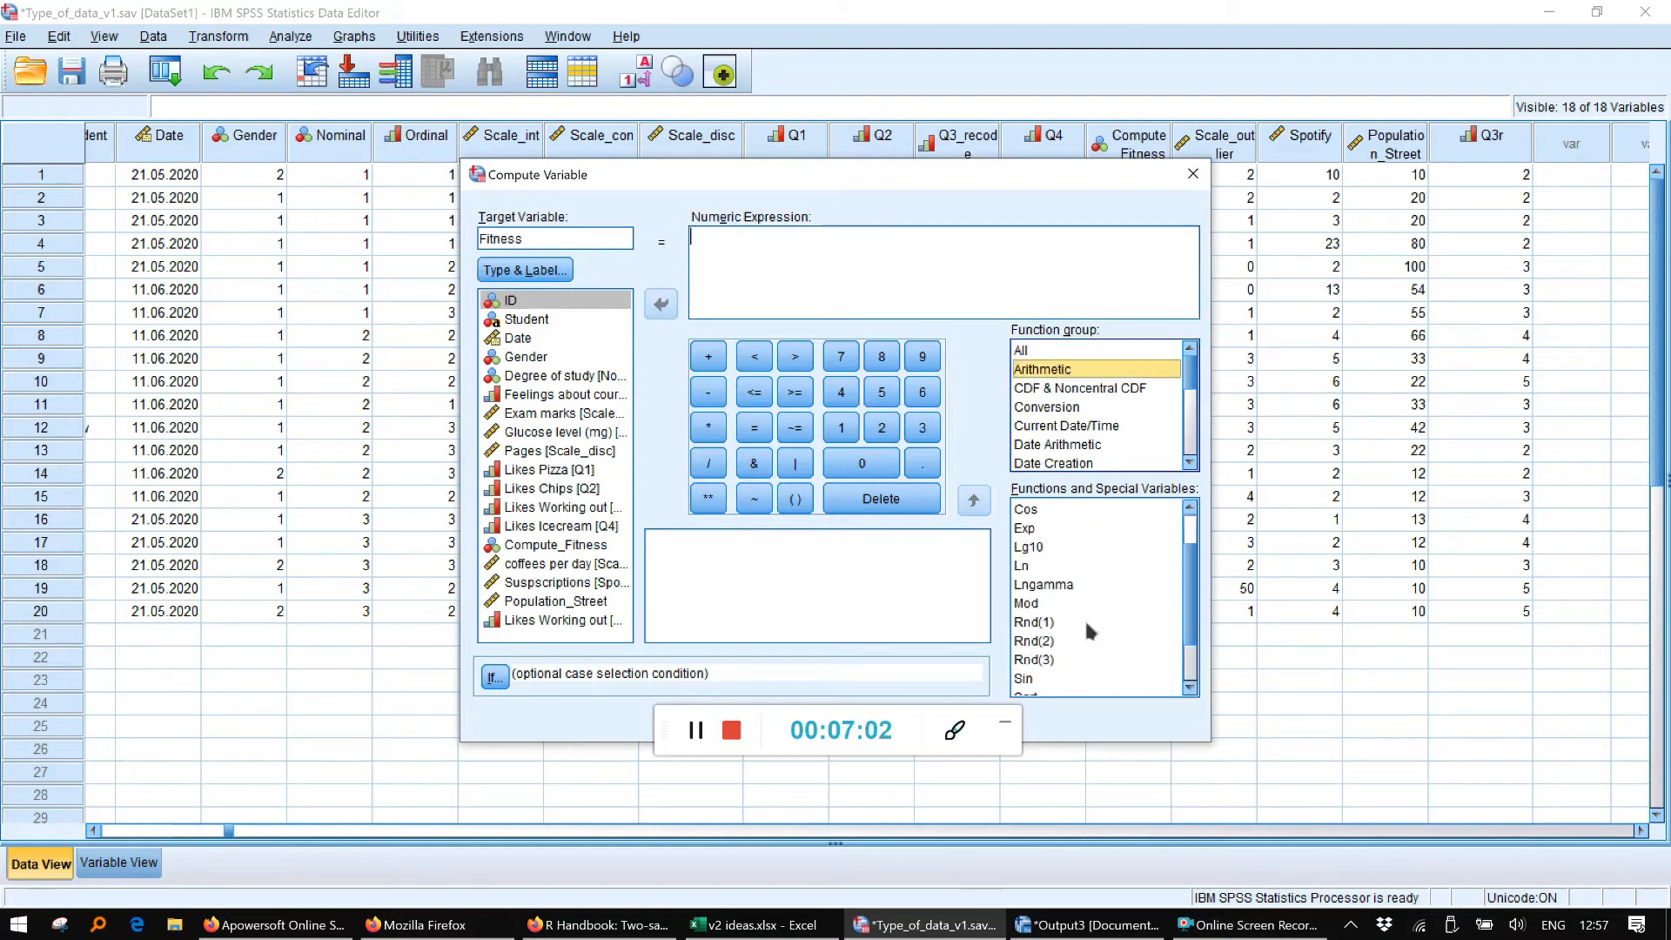
scroll(1081, 615, up, 3)
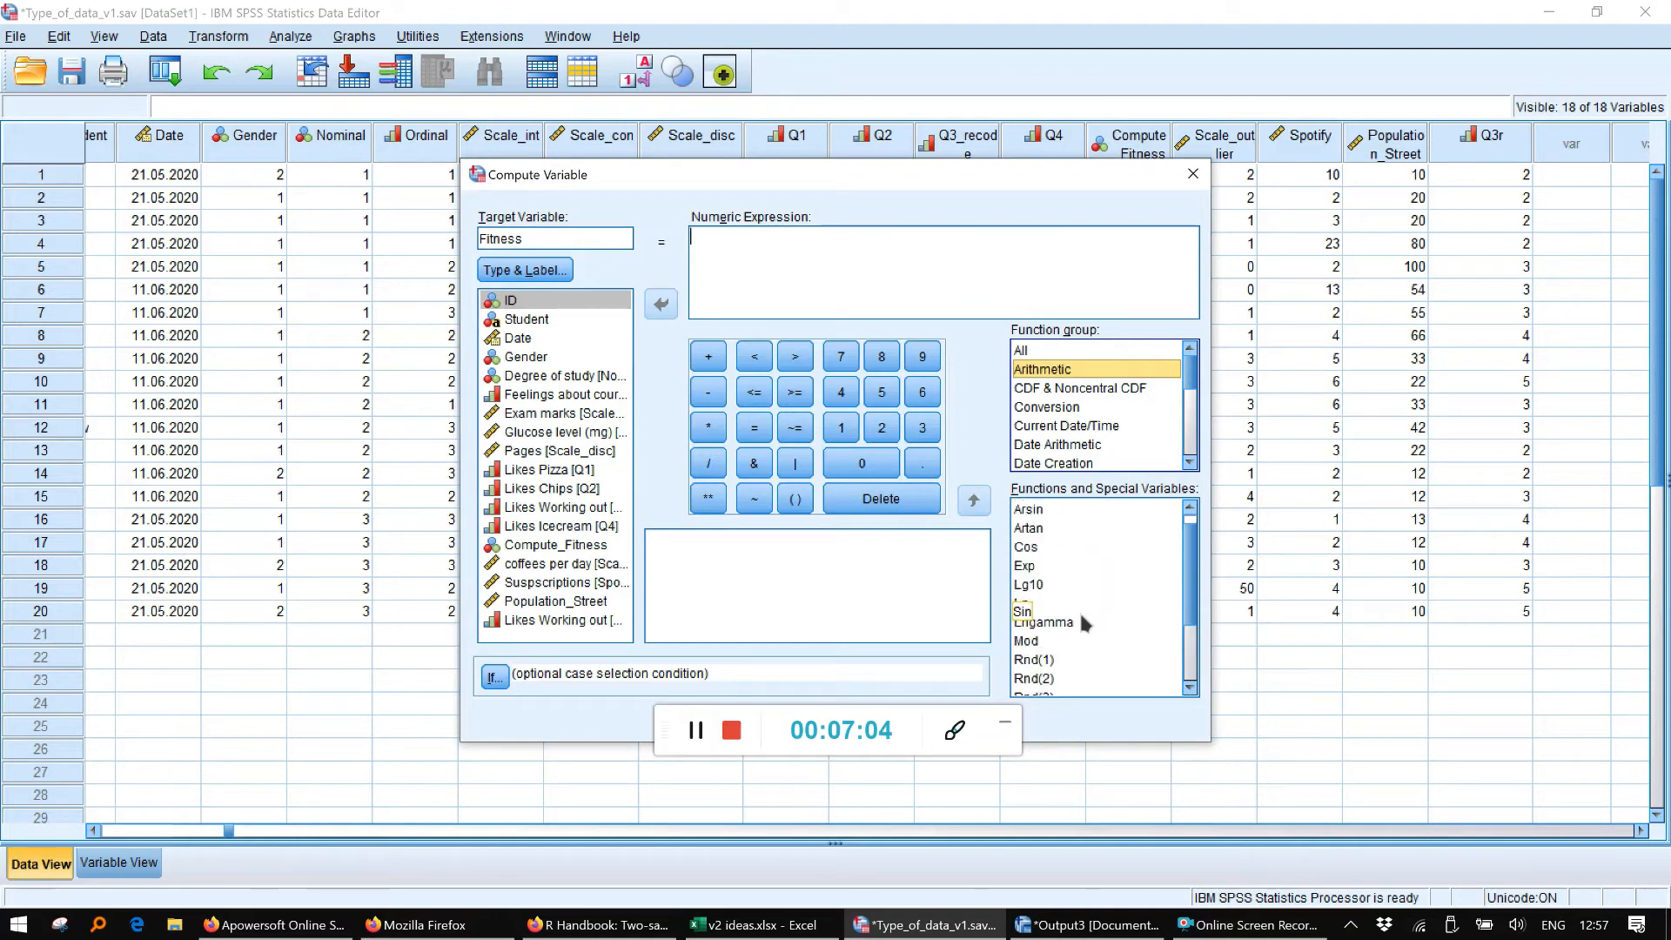
click(696, 731)
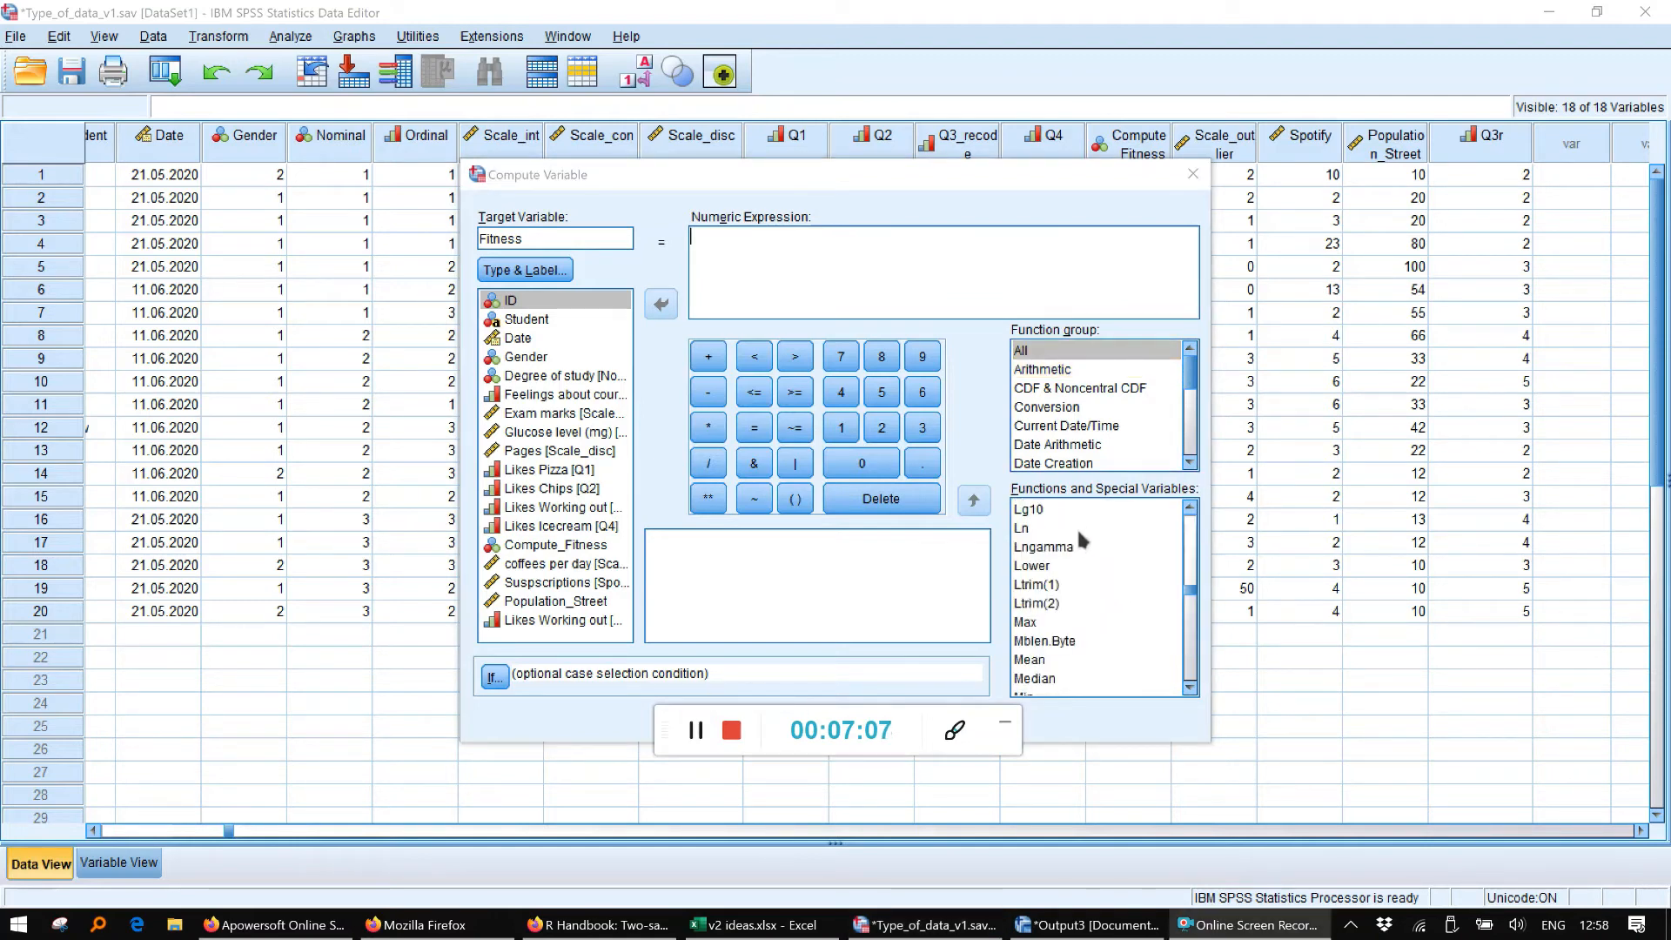
click(1039, 350)
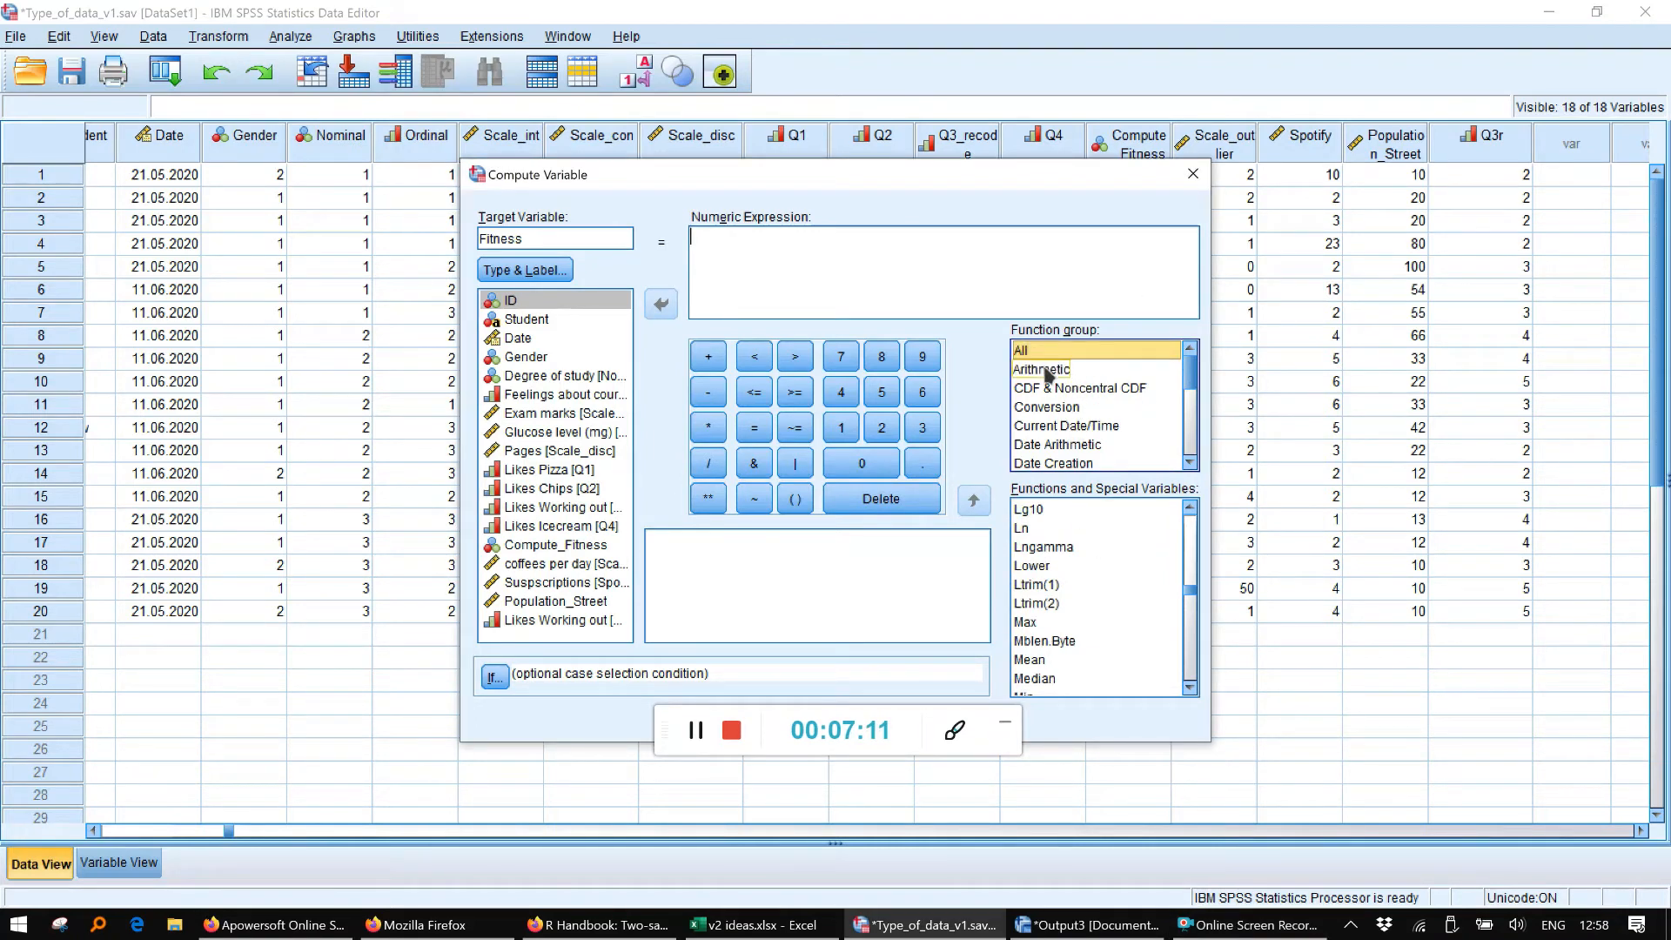
click(1029, 661)
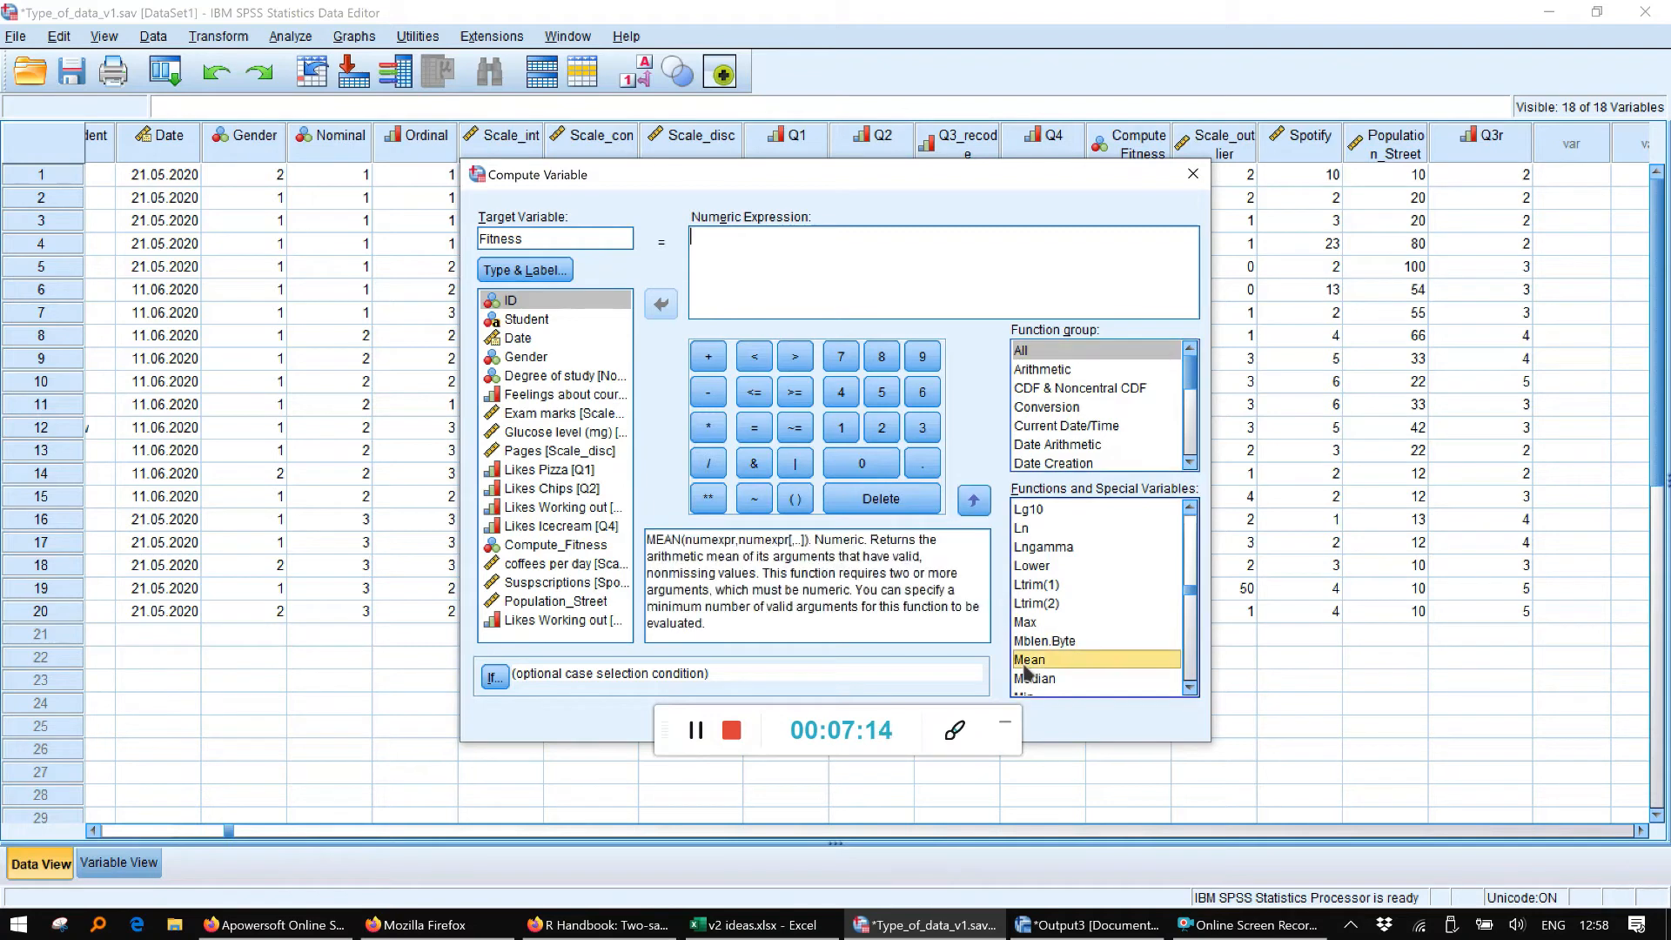
double_click(1027, 662)
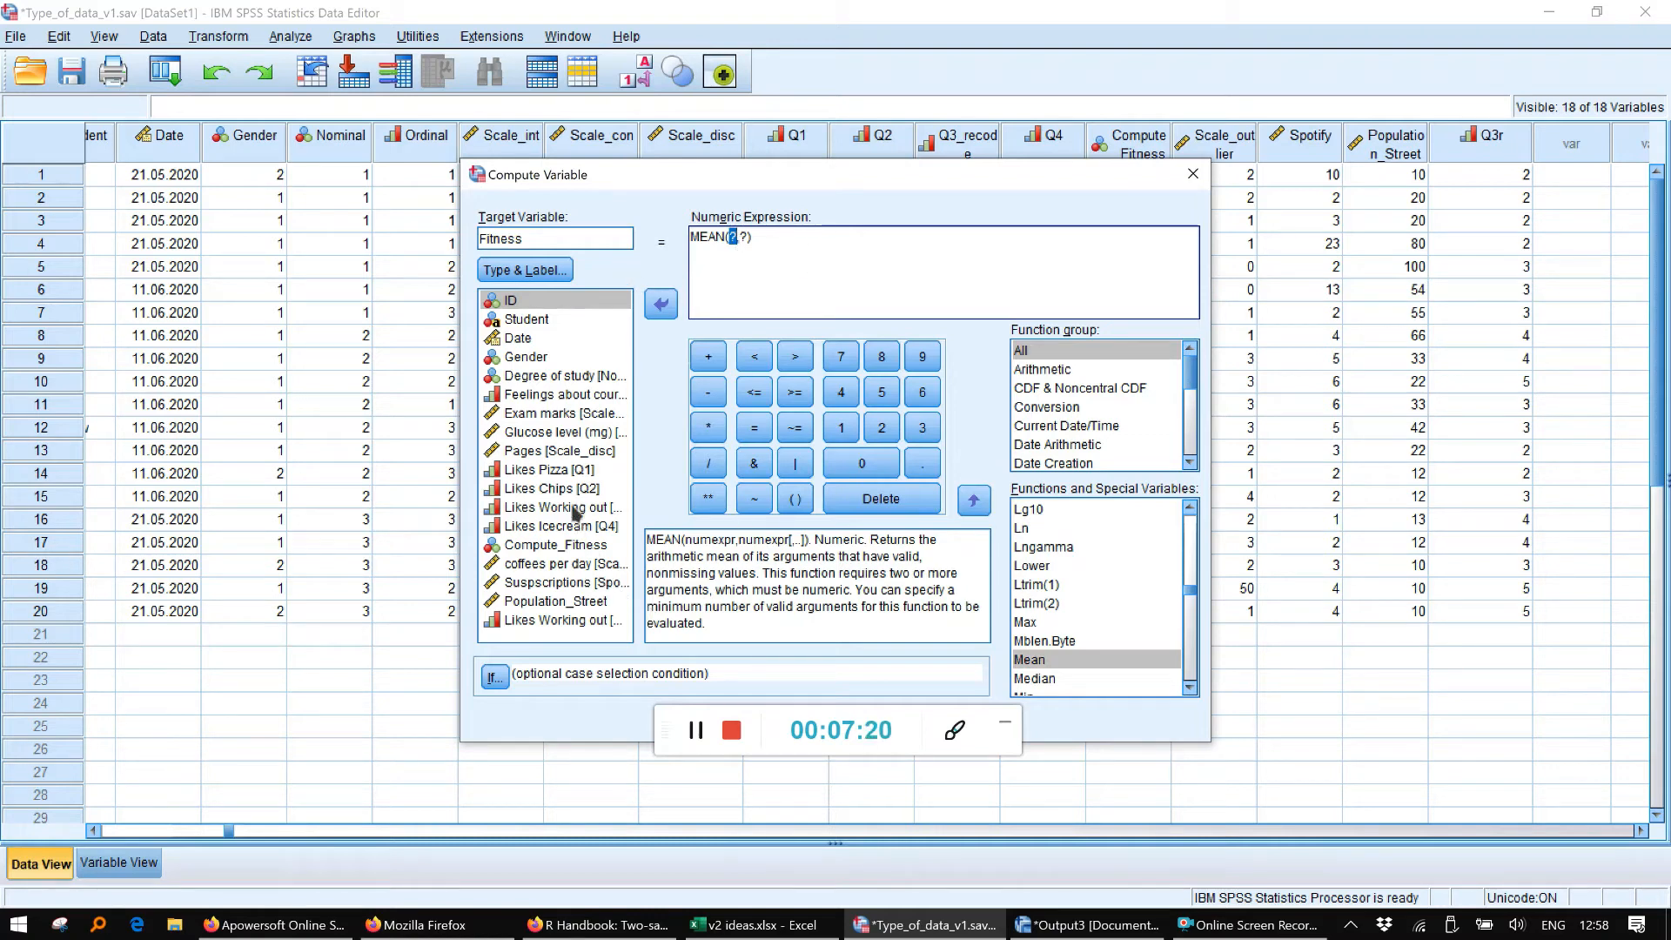
Add Q1, Q2, Q4 and the reverse-coded Q3r as arguments of the MEAN function
click(561, 472)
click(660, 304)
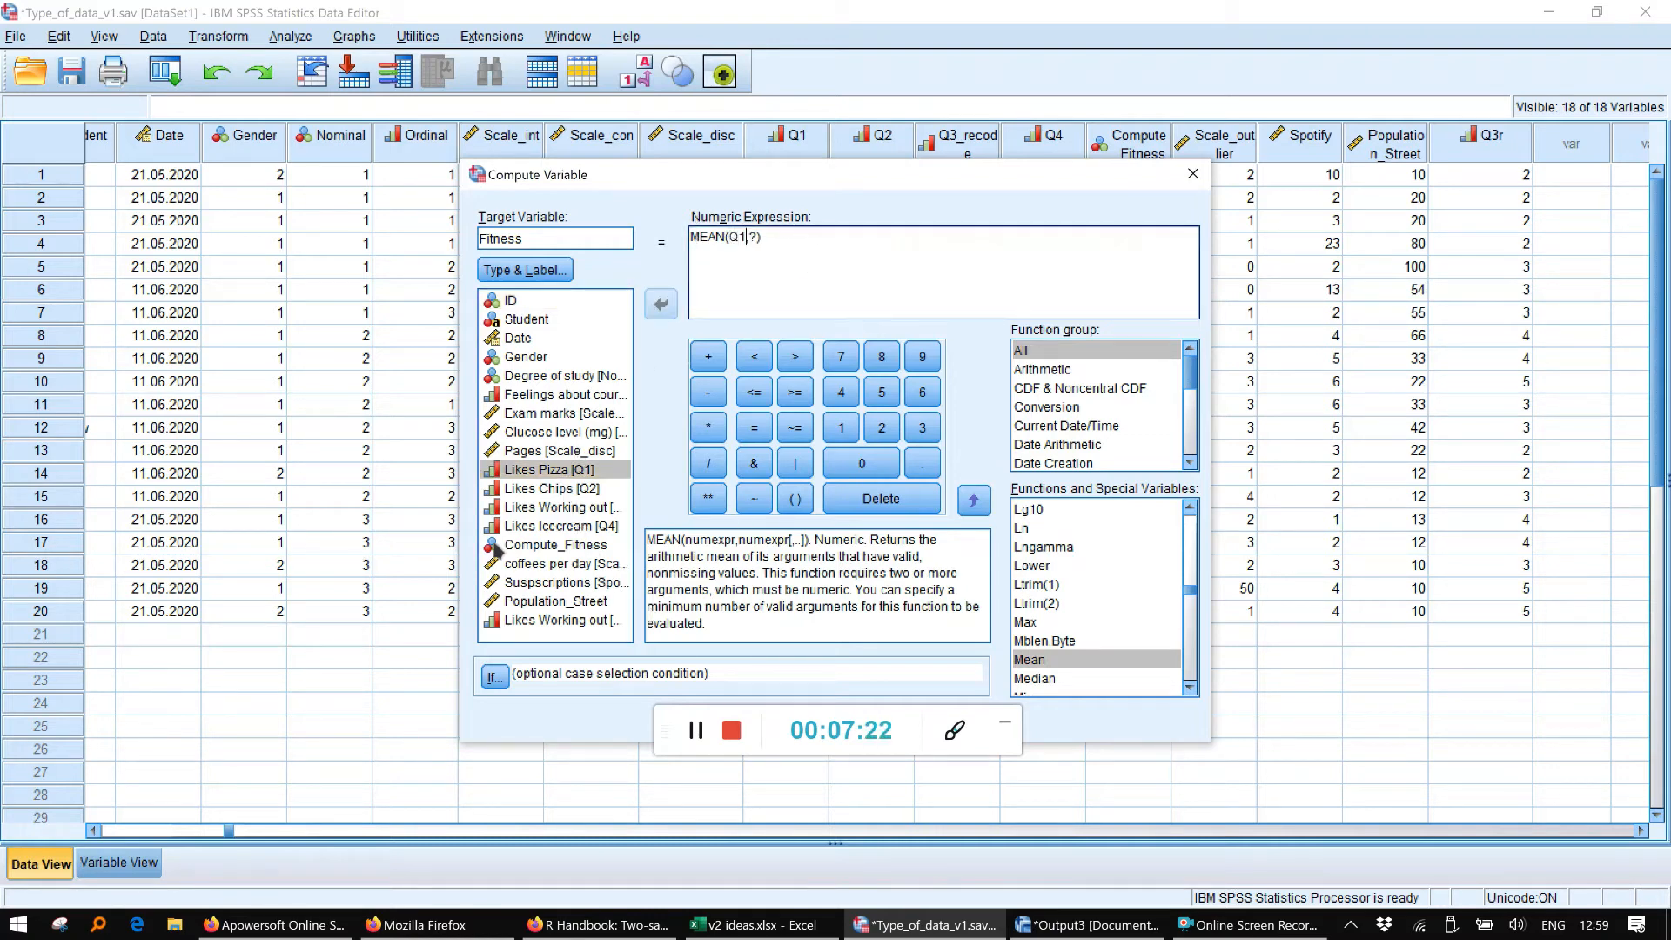
click(531, 492)
click(660, 304)
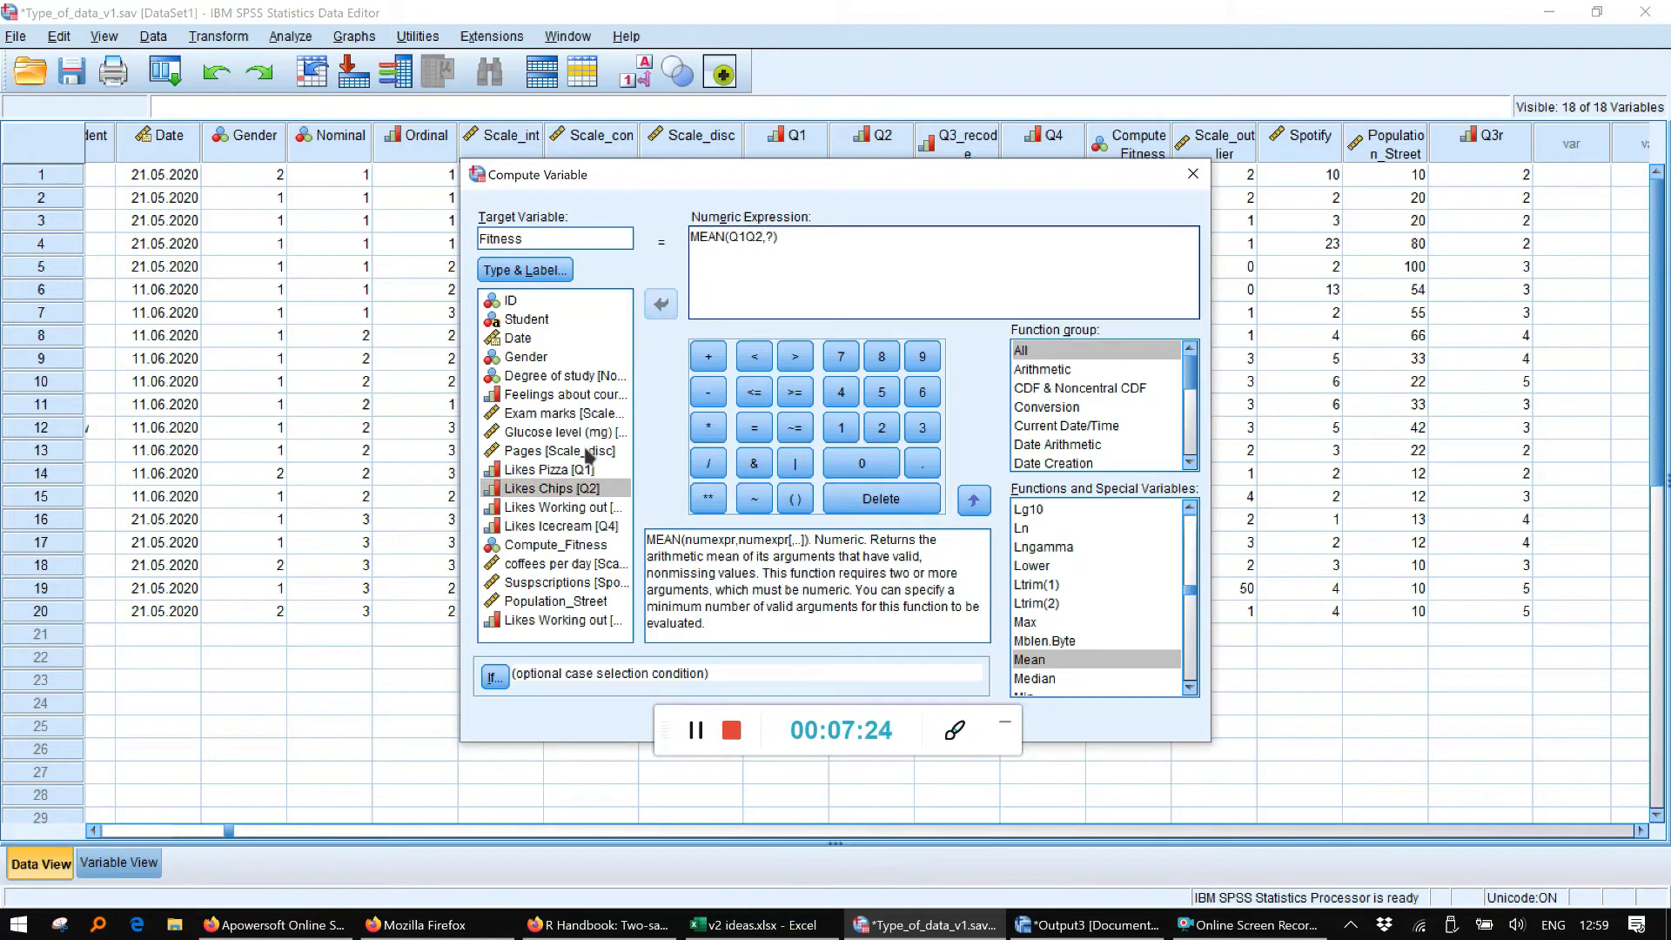
click(565, 526)
click(660, 304)
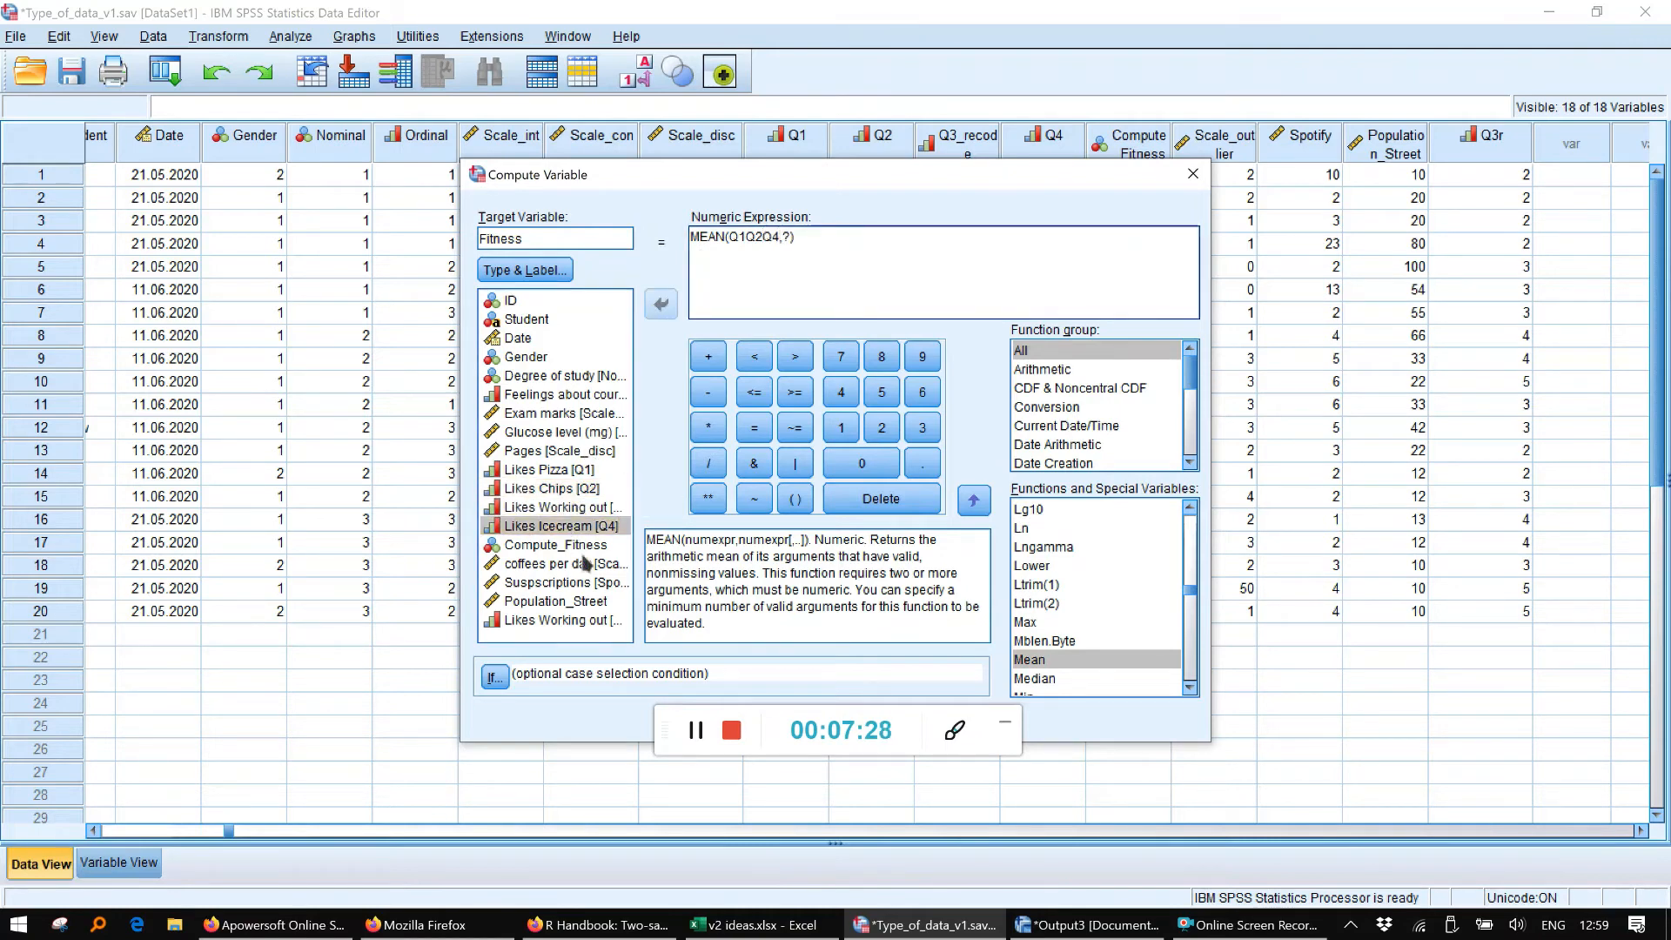
click(537, 620)
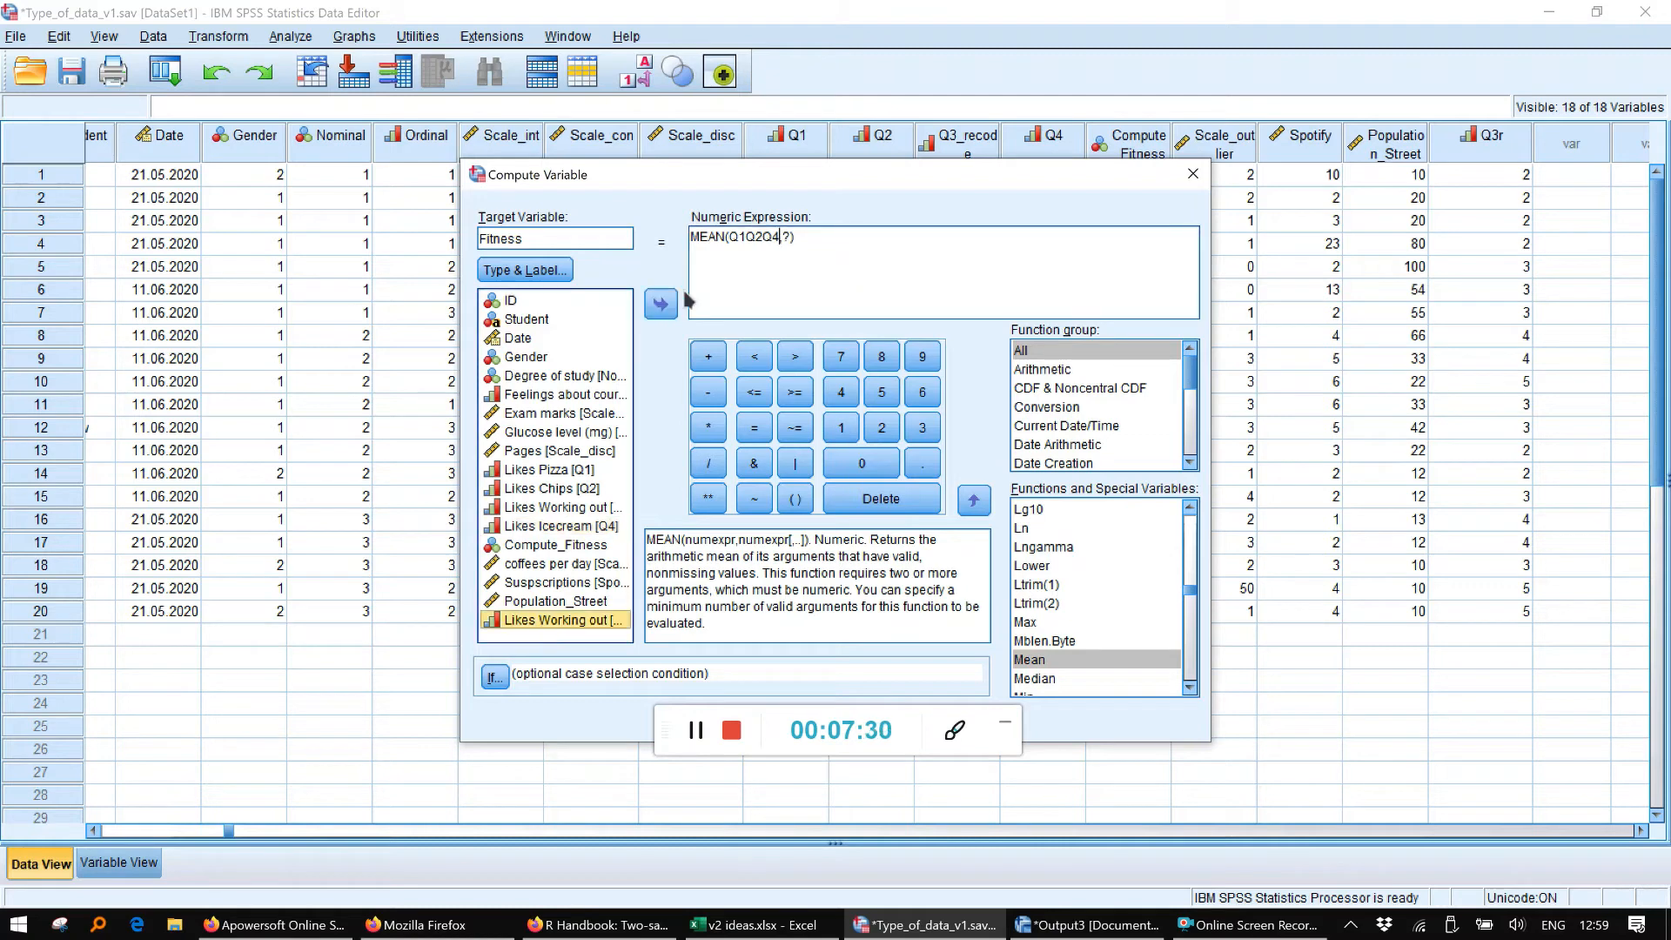
click(657, 307)
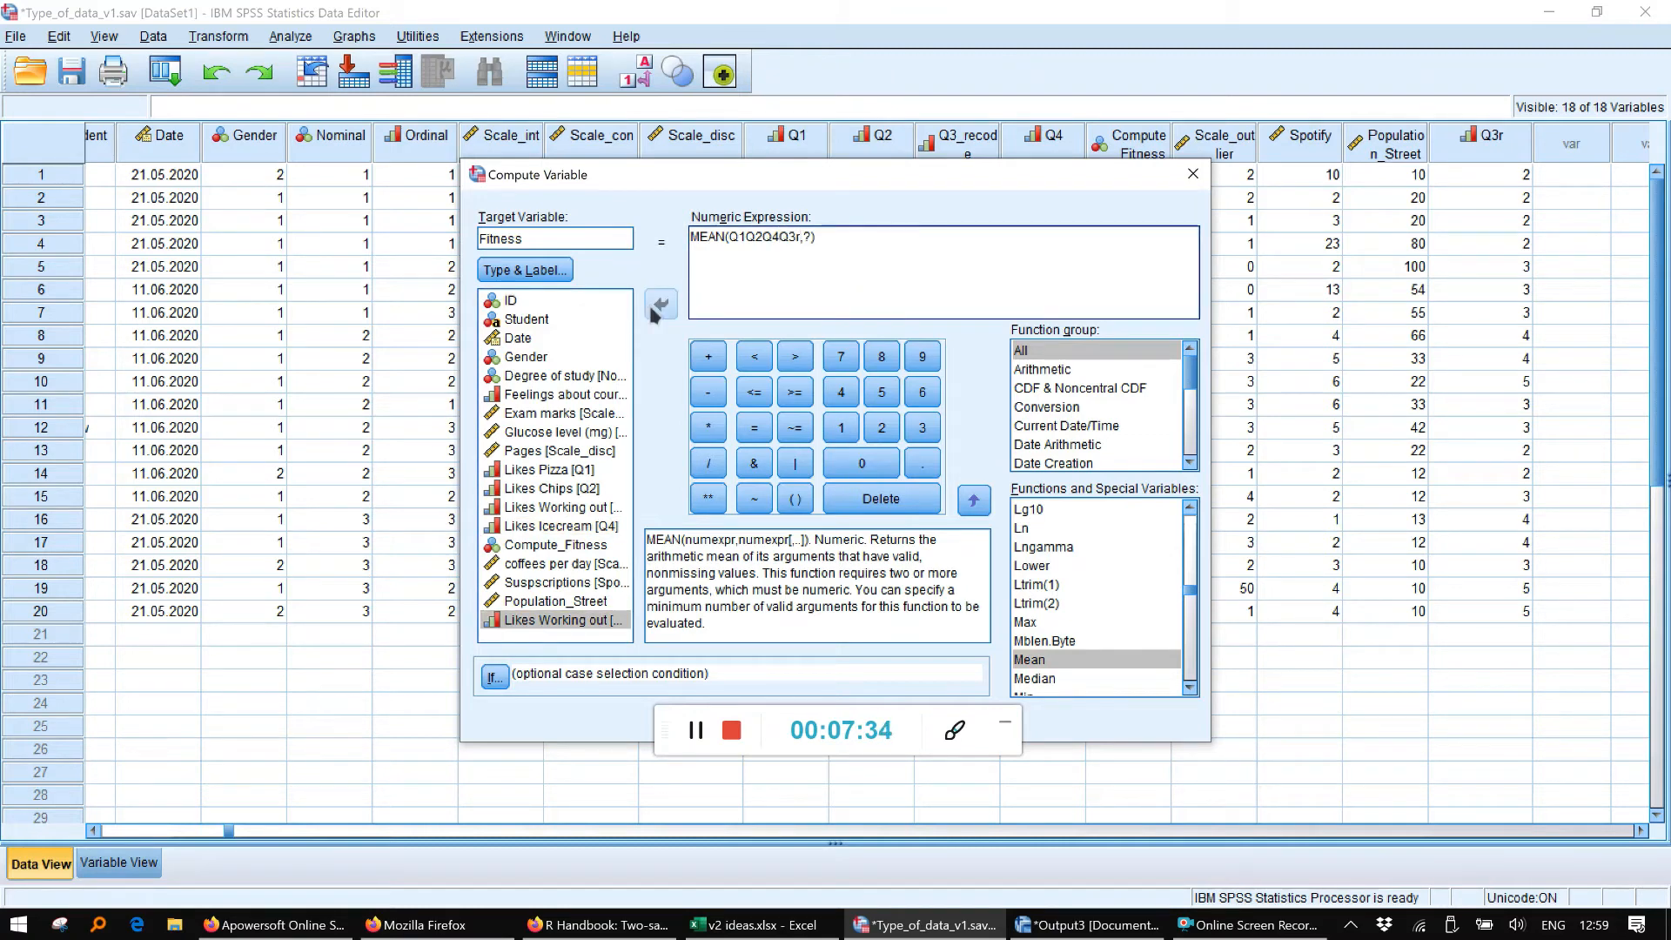
Complete the expression as MEAN(Q1,Q2,Q4,Q3r), compute it into FitnessAVG and show the new column in the data
key(Delete)
key(Delete)
click(695, 730)
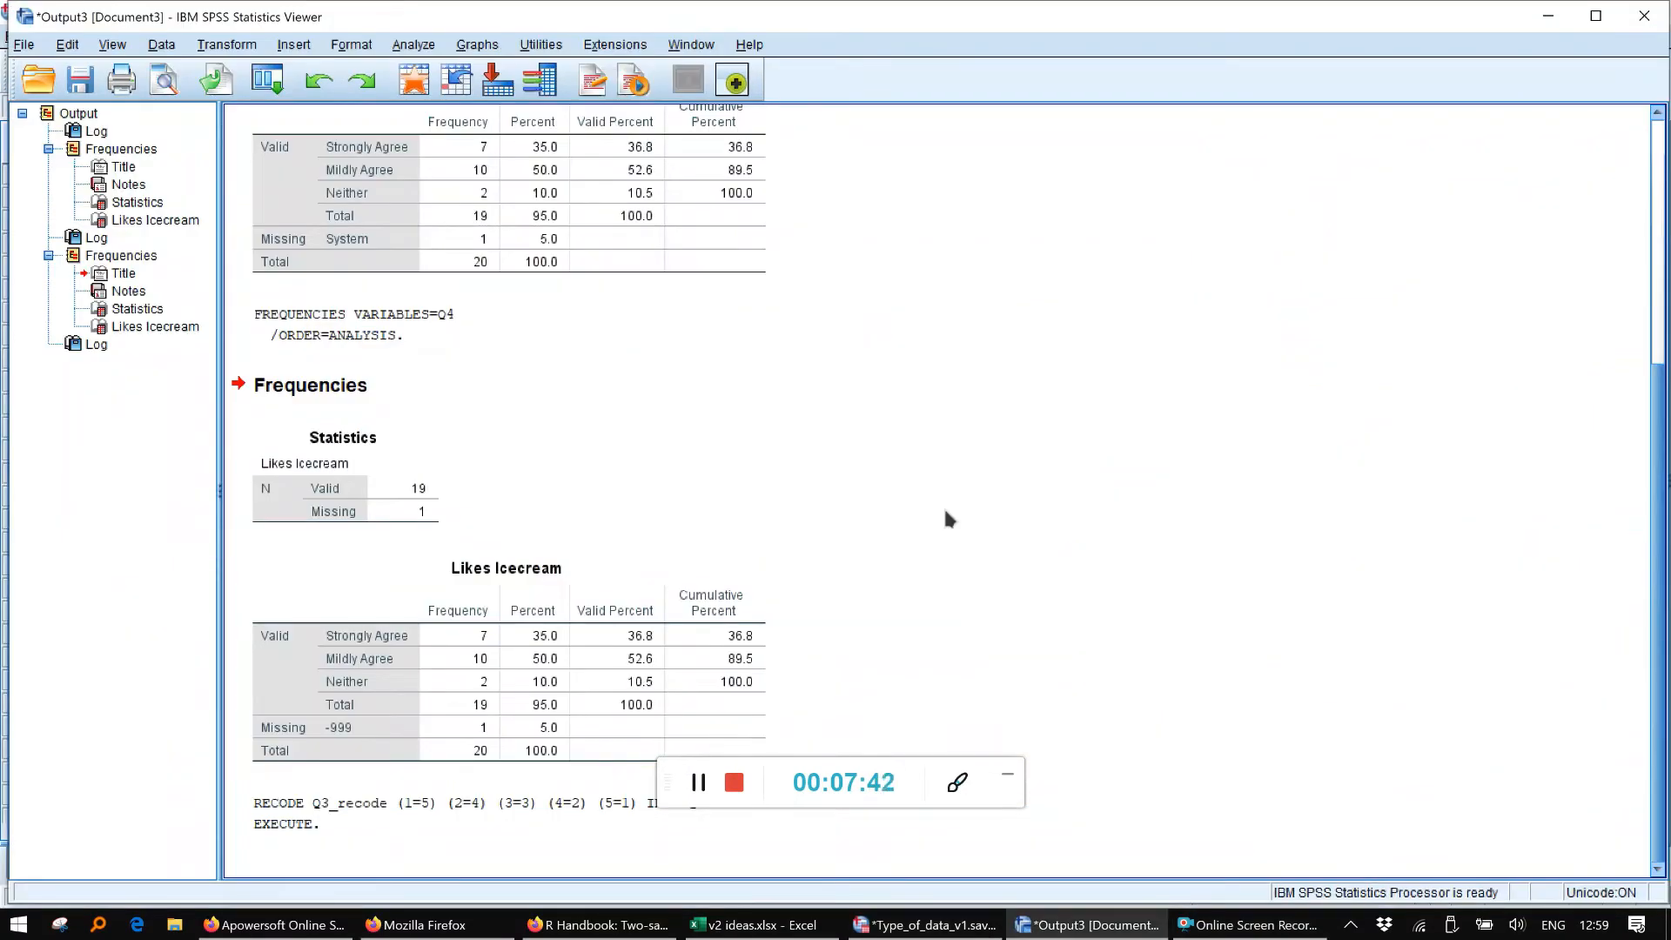
click(1548, 15)
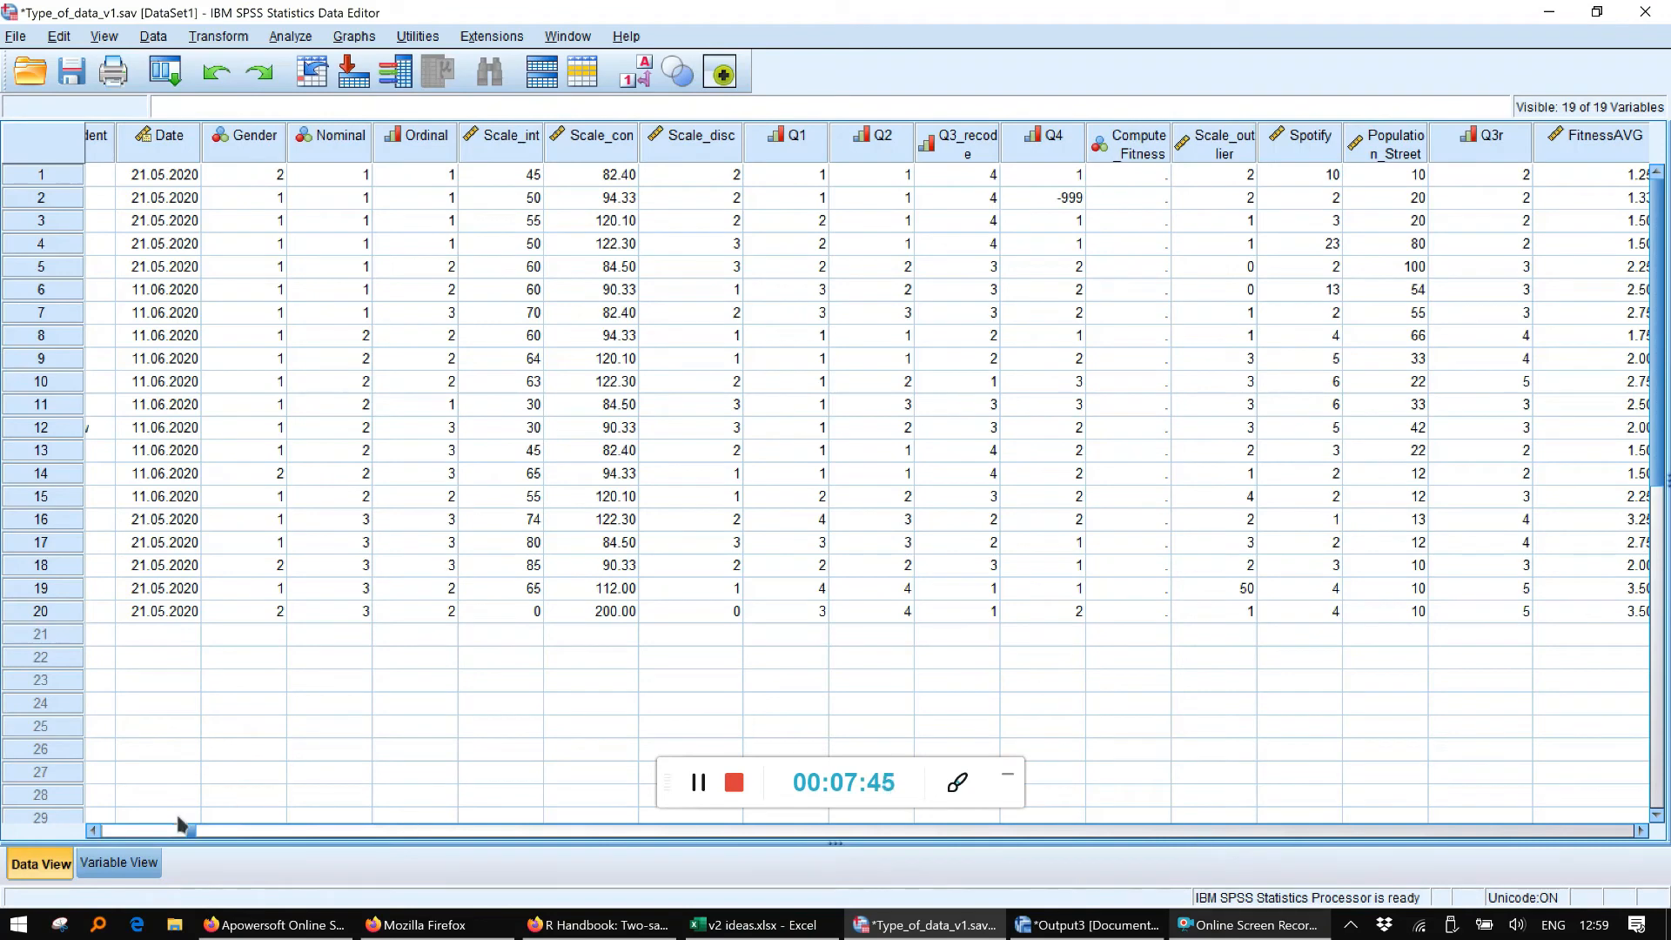
click(1637, 831)
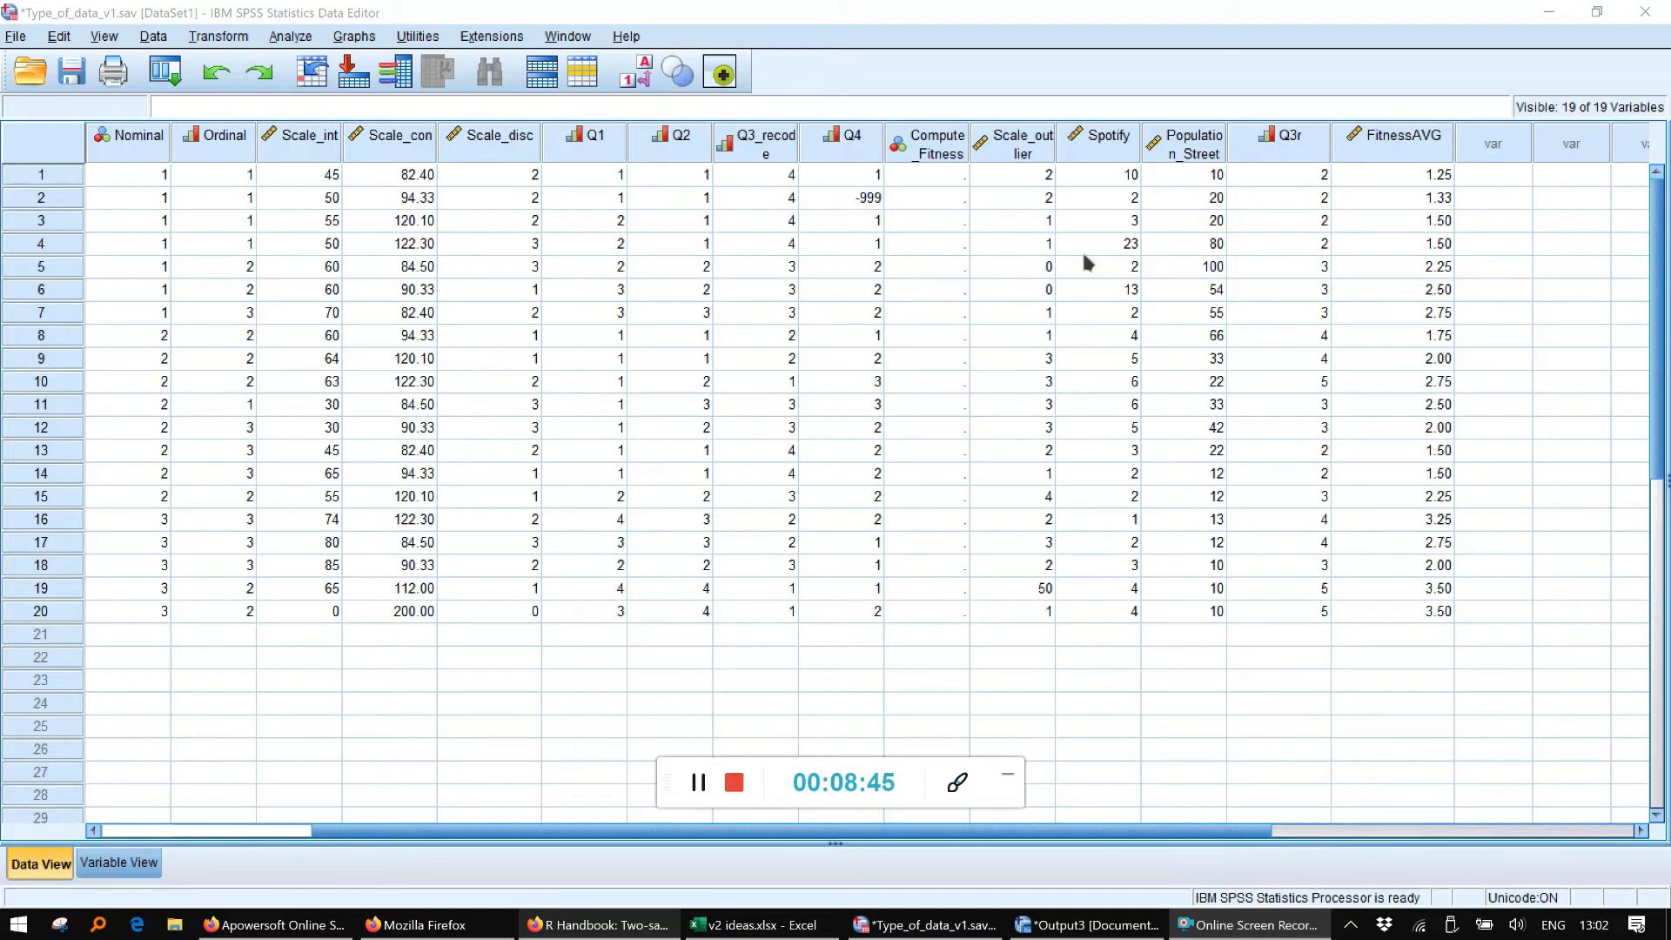
Examine the Spotify and Population_Street columns, comparing the subscriptions with the street population in individual cases such as rows 1 and 4
click(1121, 139)
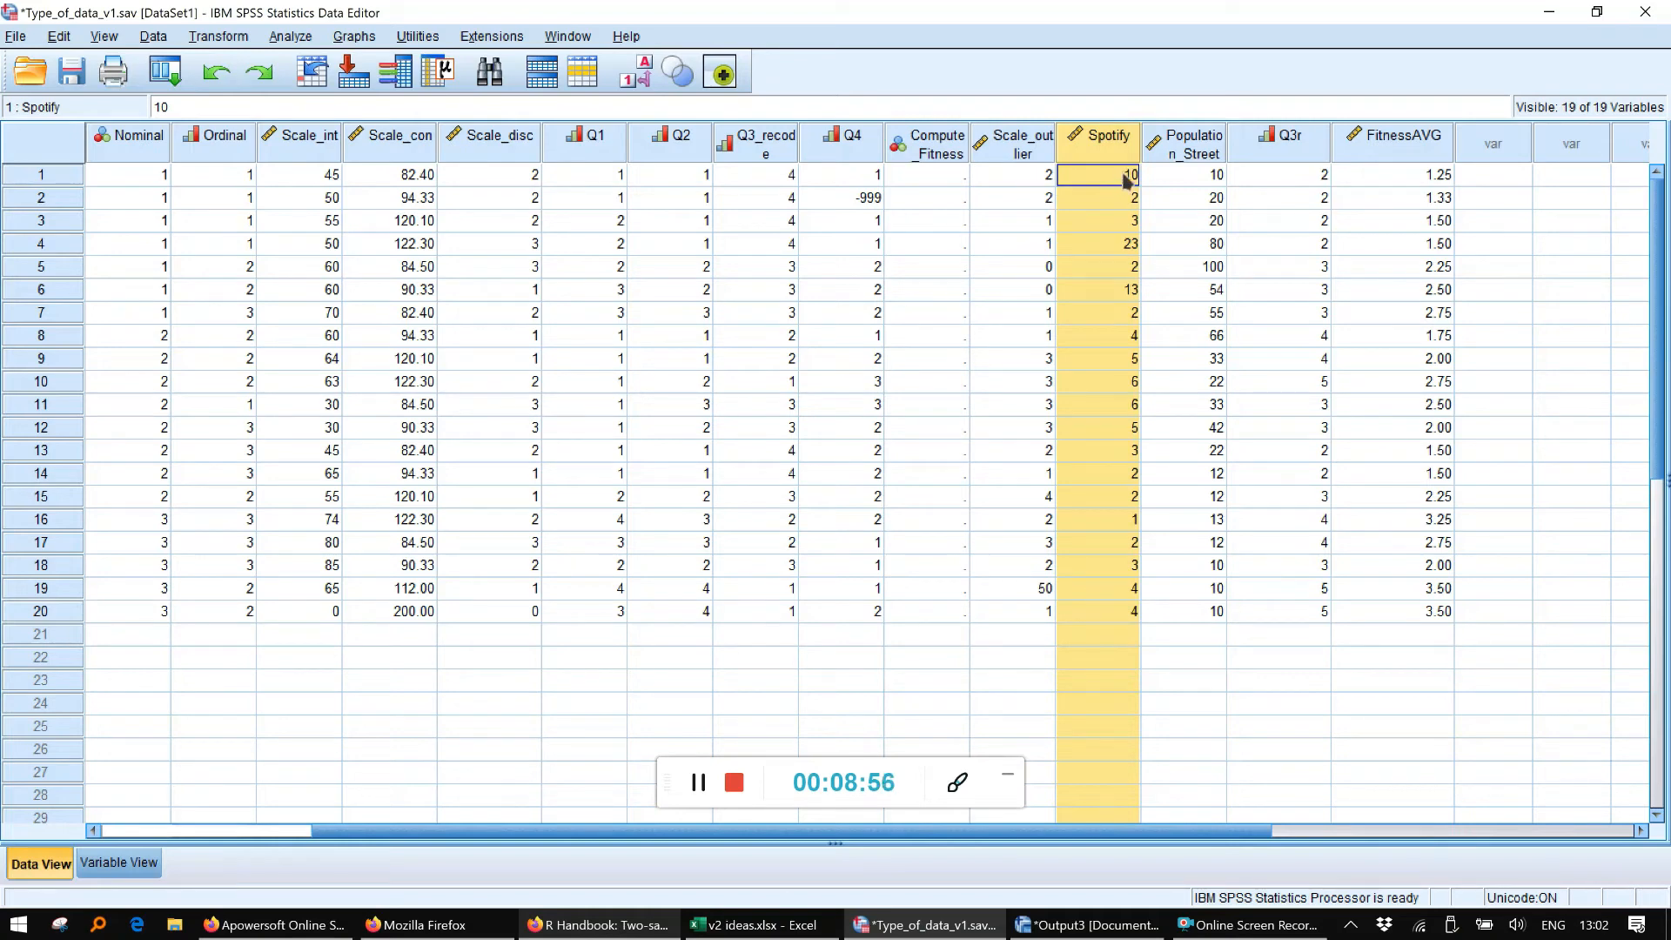
click(1094, 249)
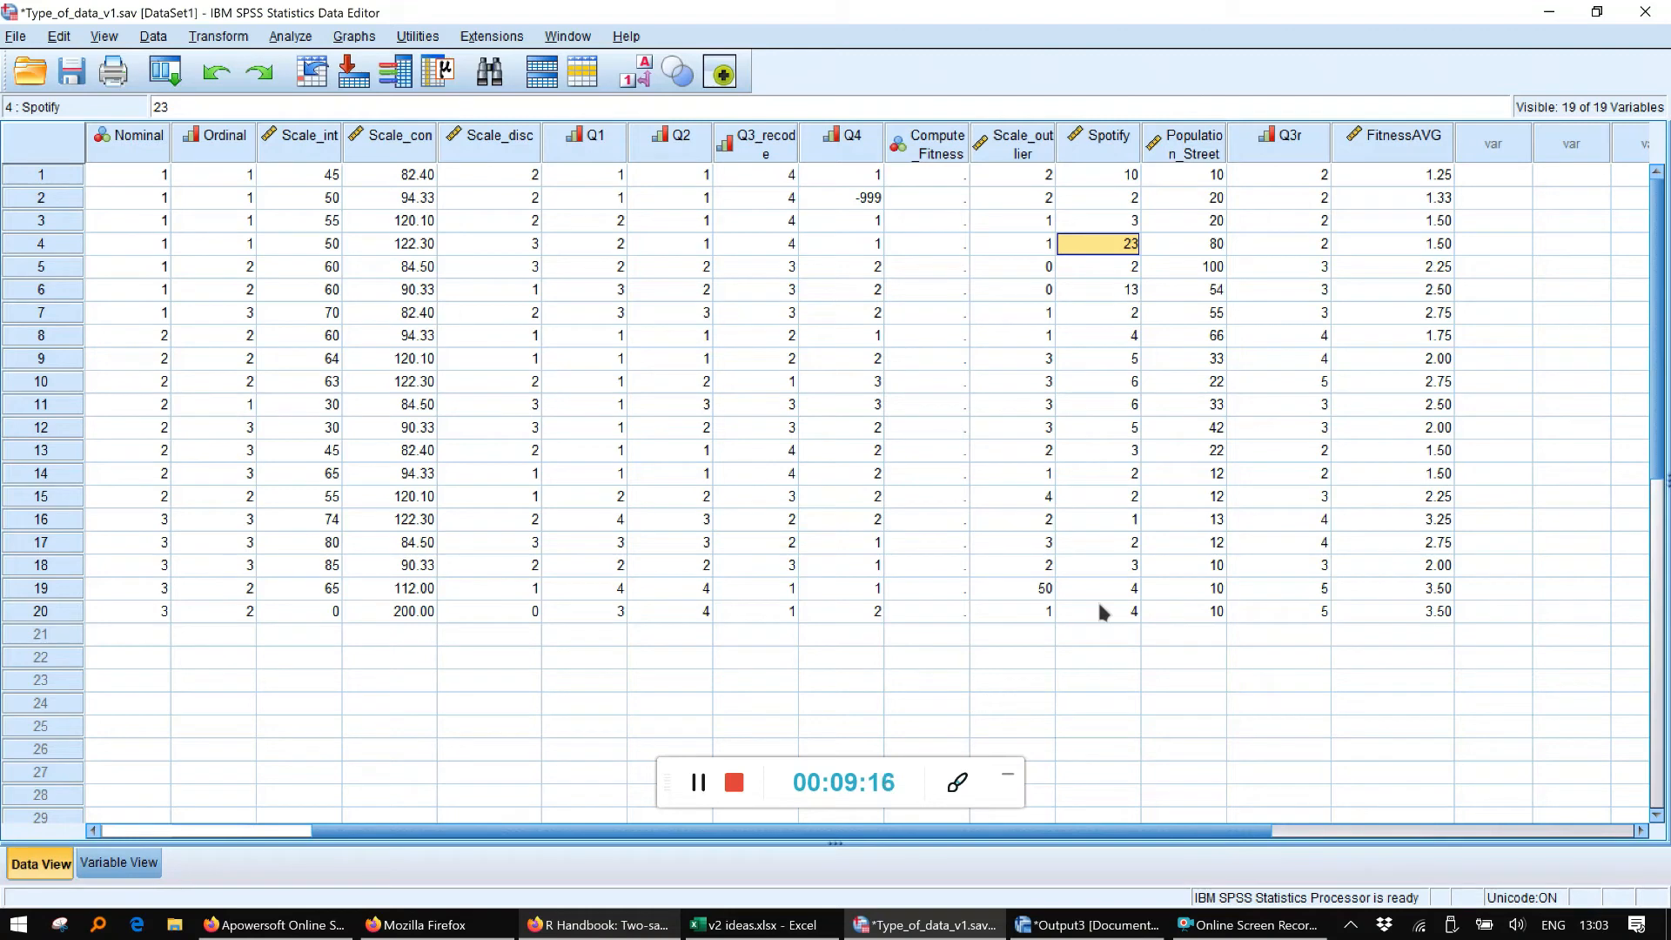
drag(1209, 177, 1199, 619)
click(1211, 273)
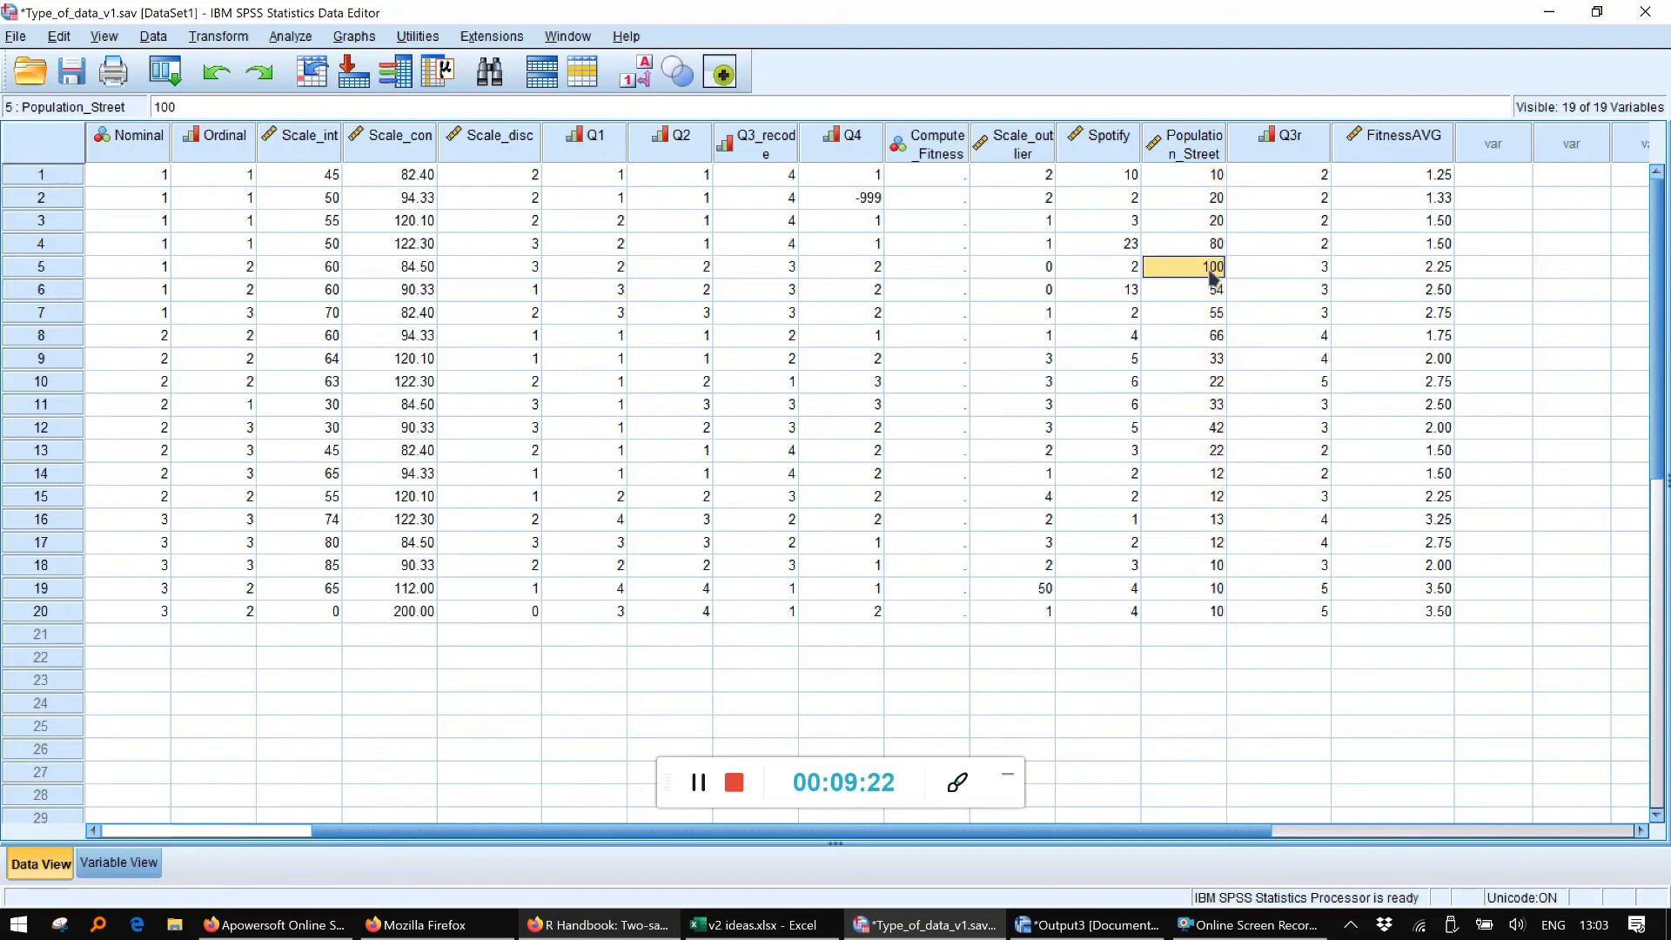
click(1128, 247)
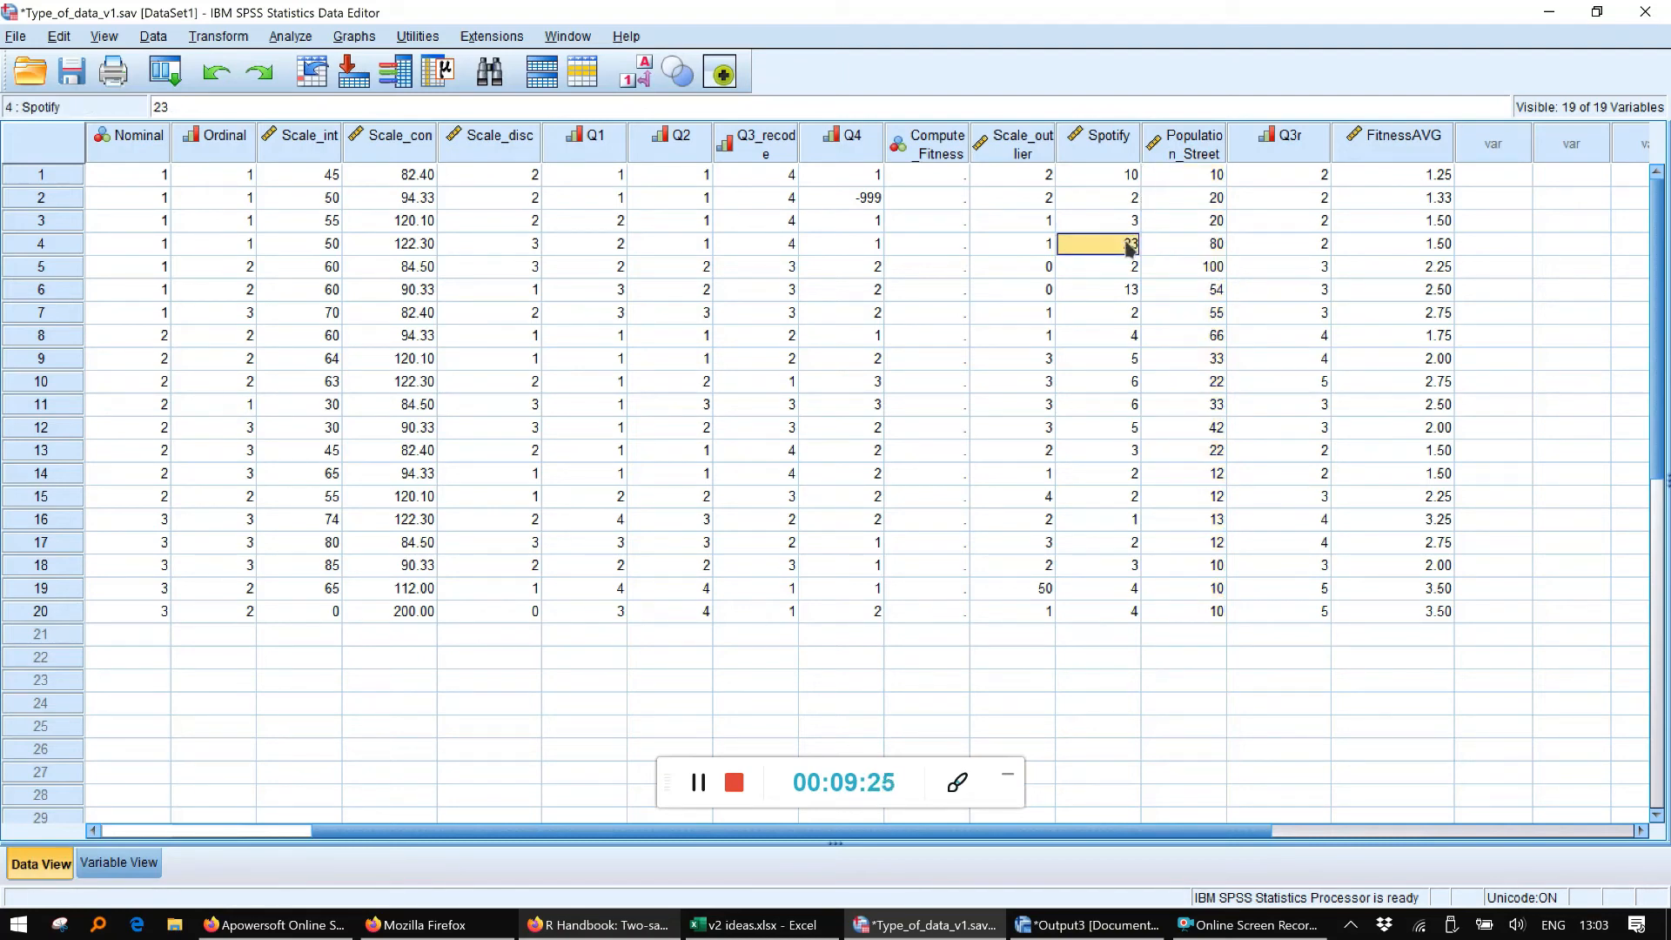
click(1172, 249)
drag(1126, 182, 1191, 181)
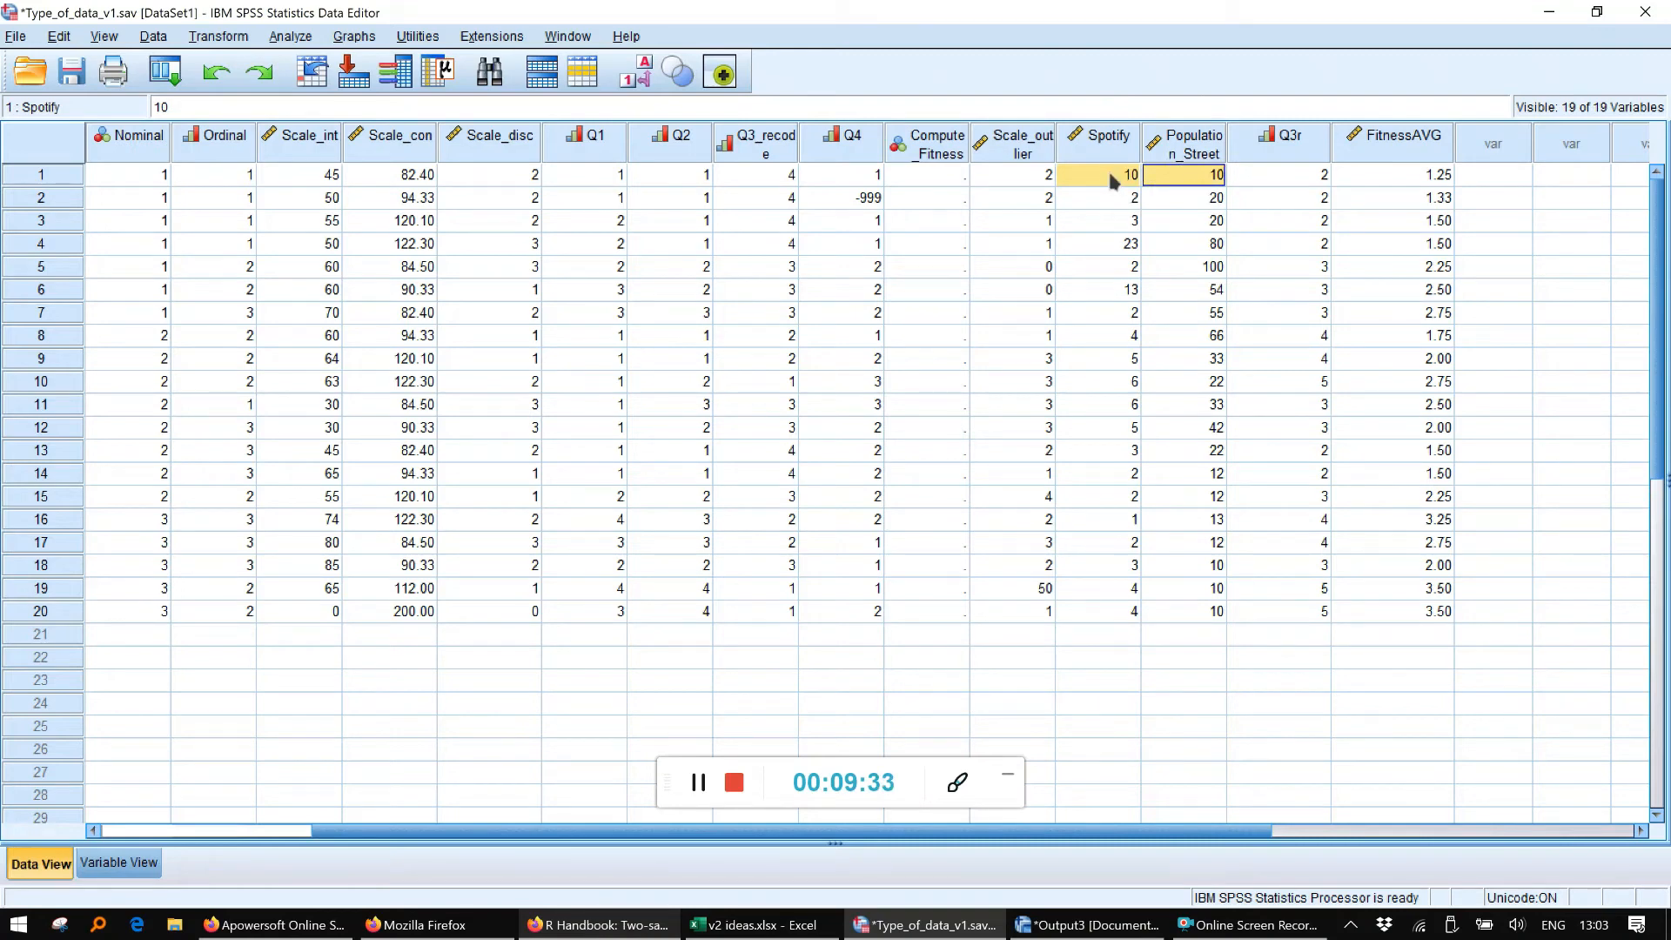
click(1094, 246)
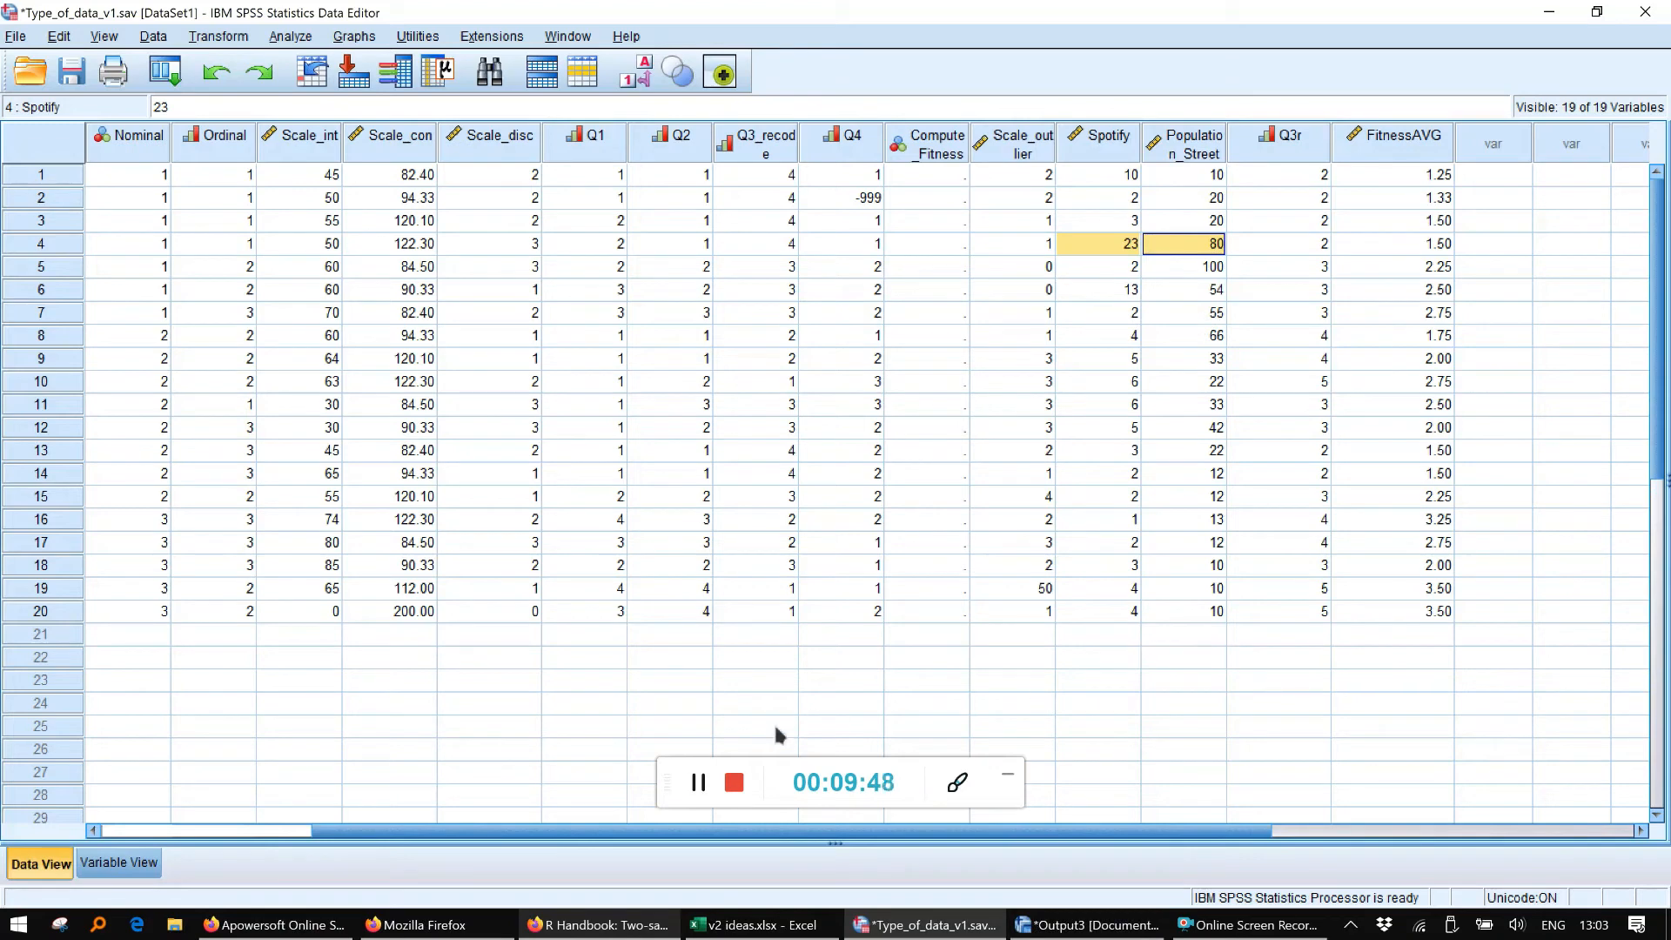
click(685, 796)
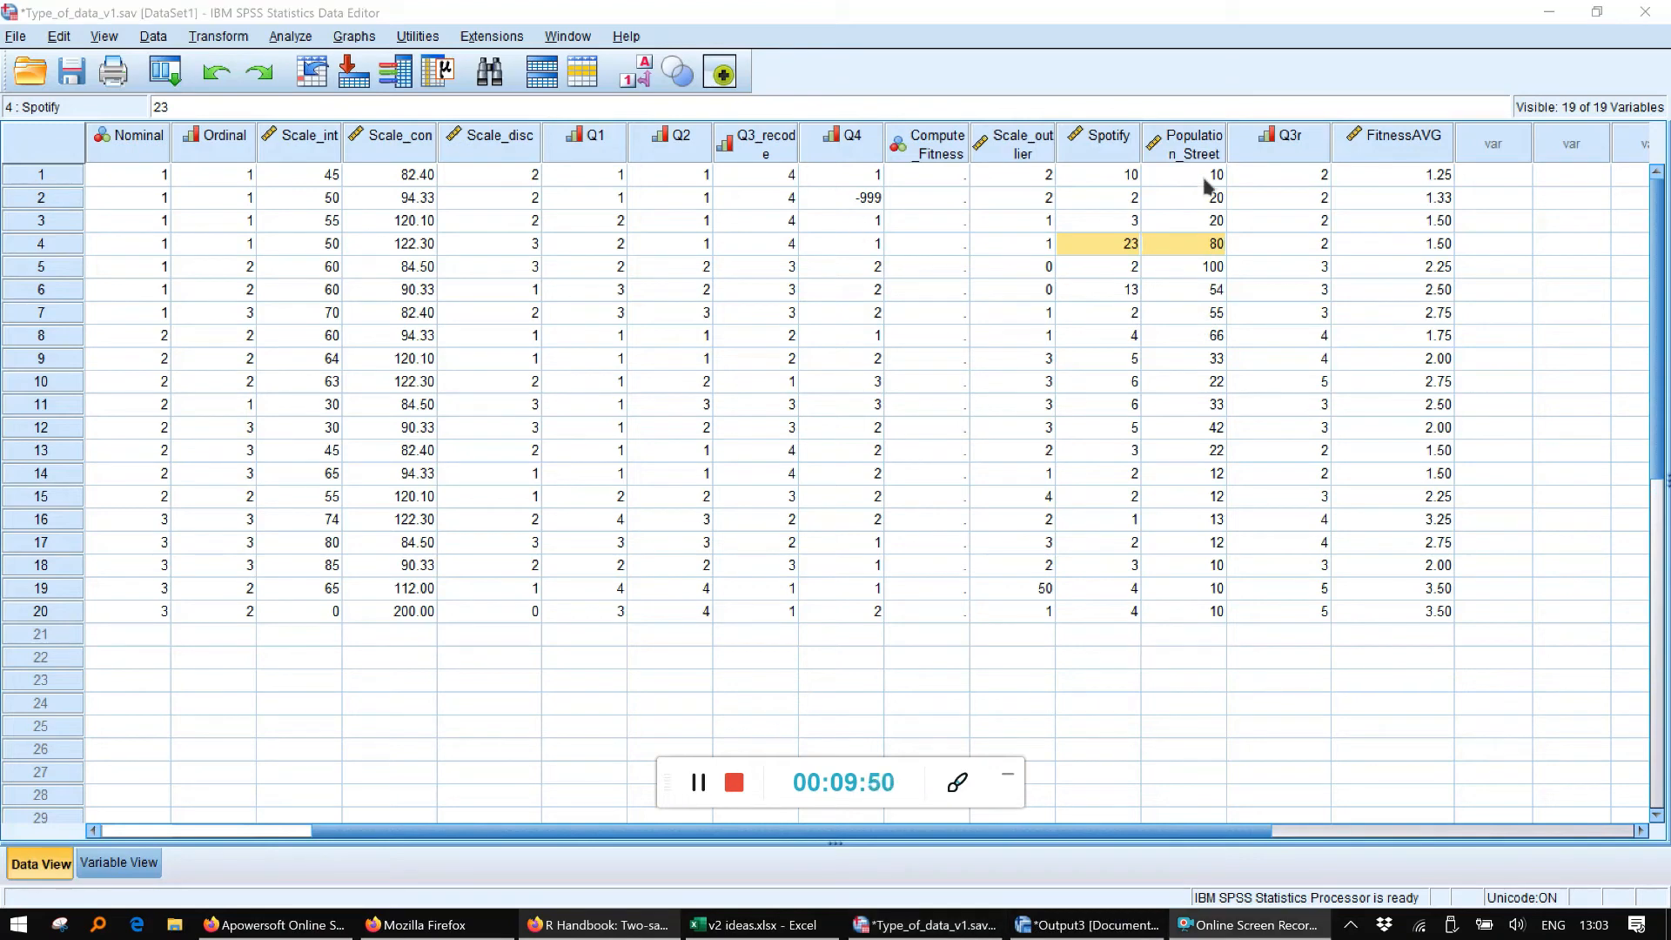
Start another variable computation with Memebership_per_person as the target variable name
click(242, 36)
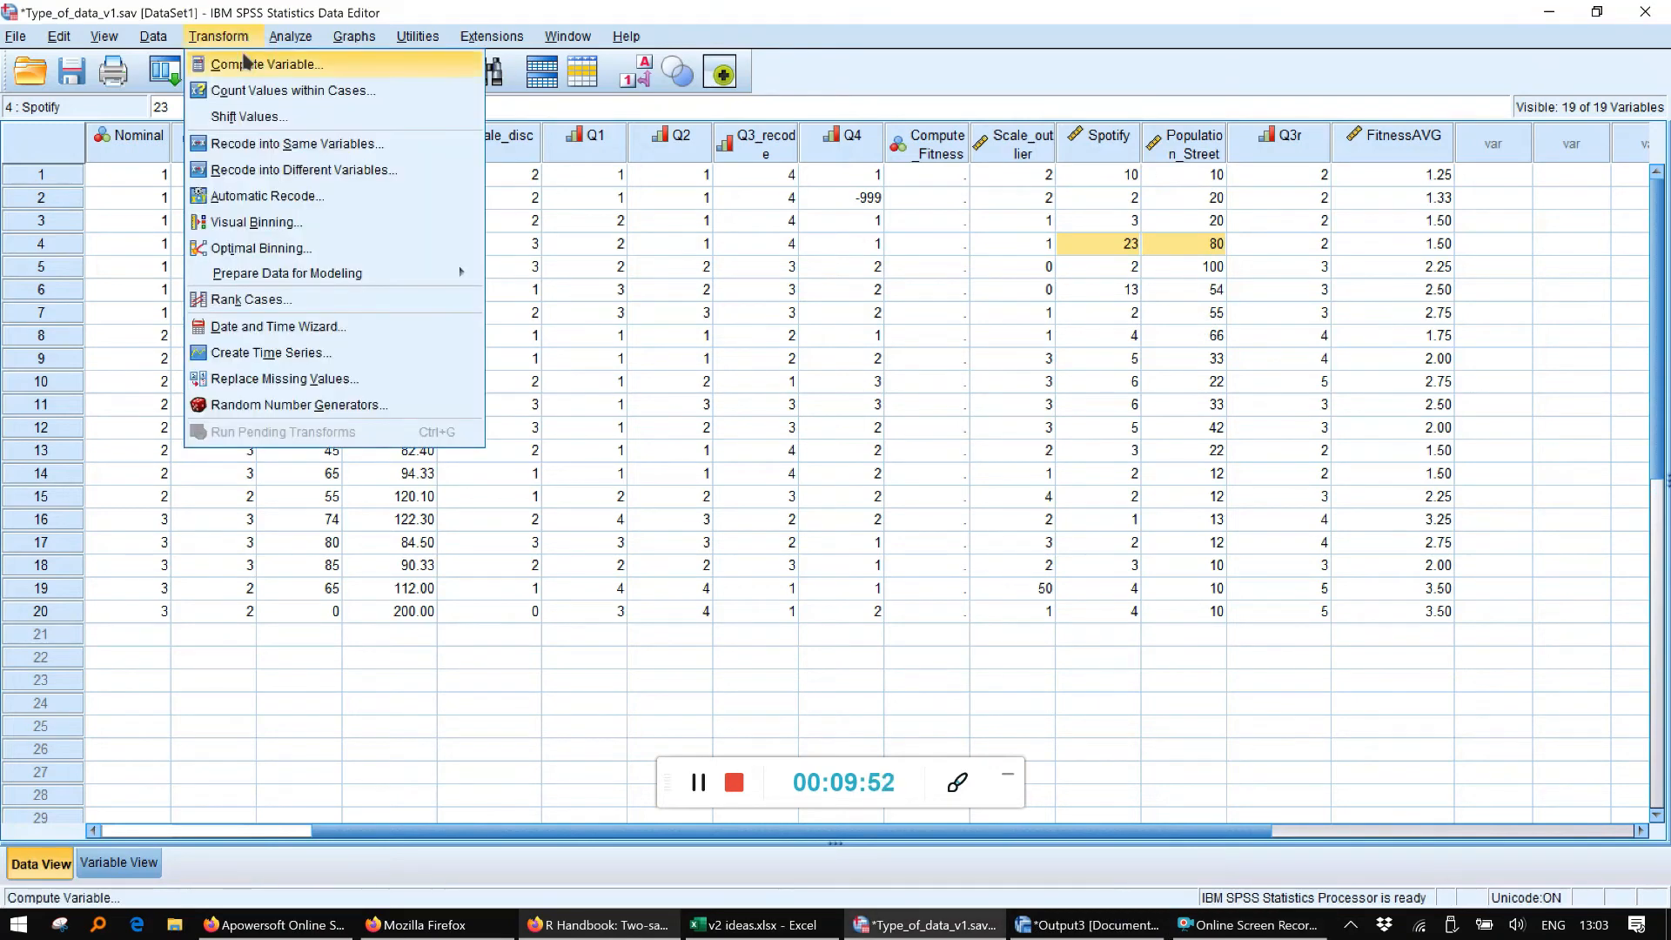
click(245, 65)
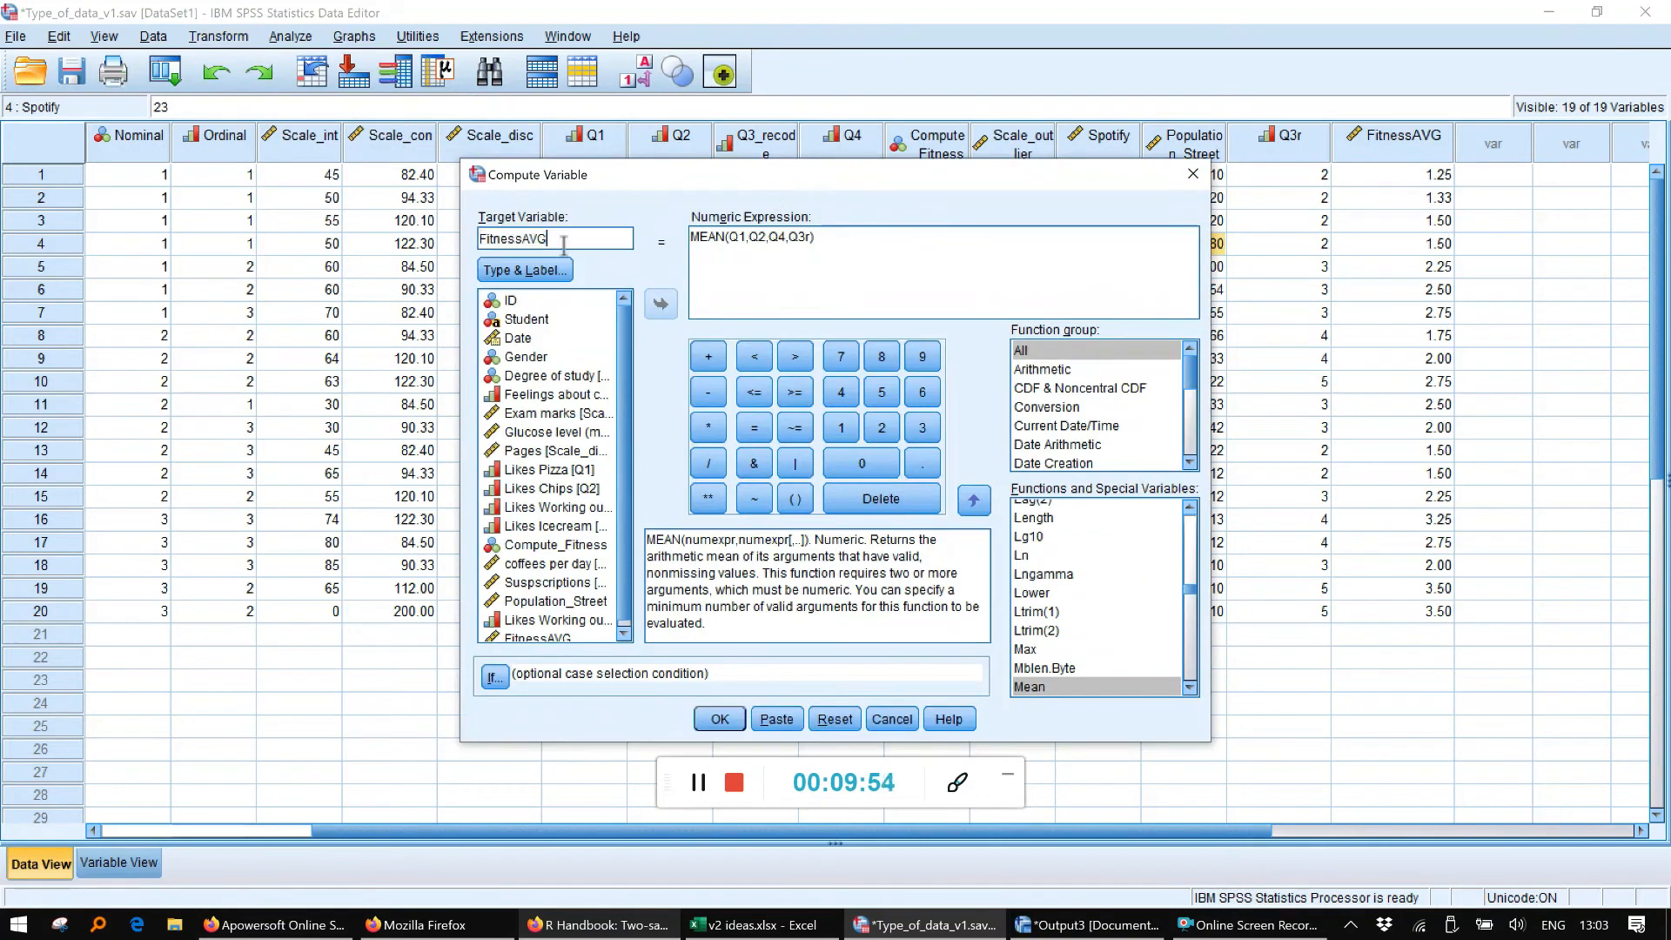
text(Memebership_per)
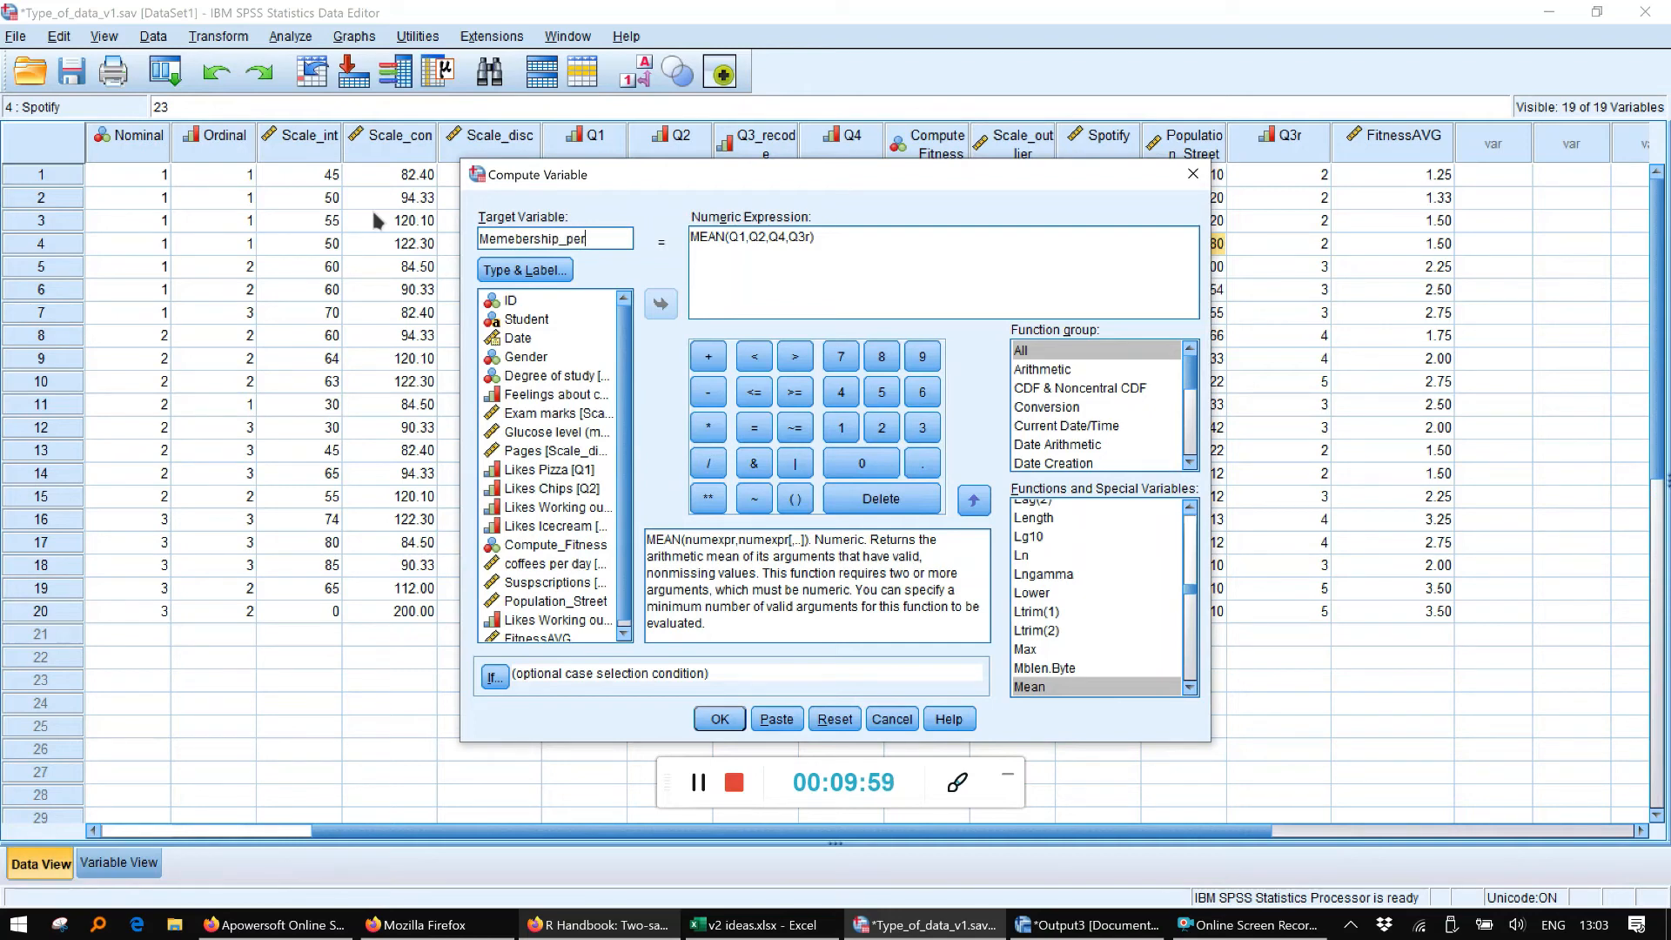
text(_person)
Clear the previous MEAN expression completely and move the Compute Variable dialog clear of the Spotify and Population_Street columns
click(902, 238)
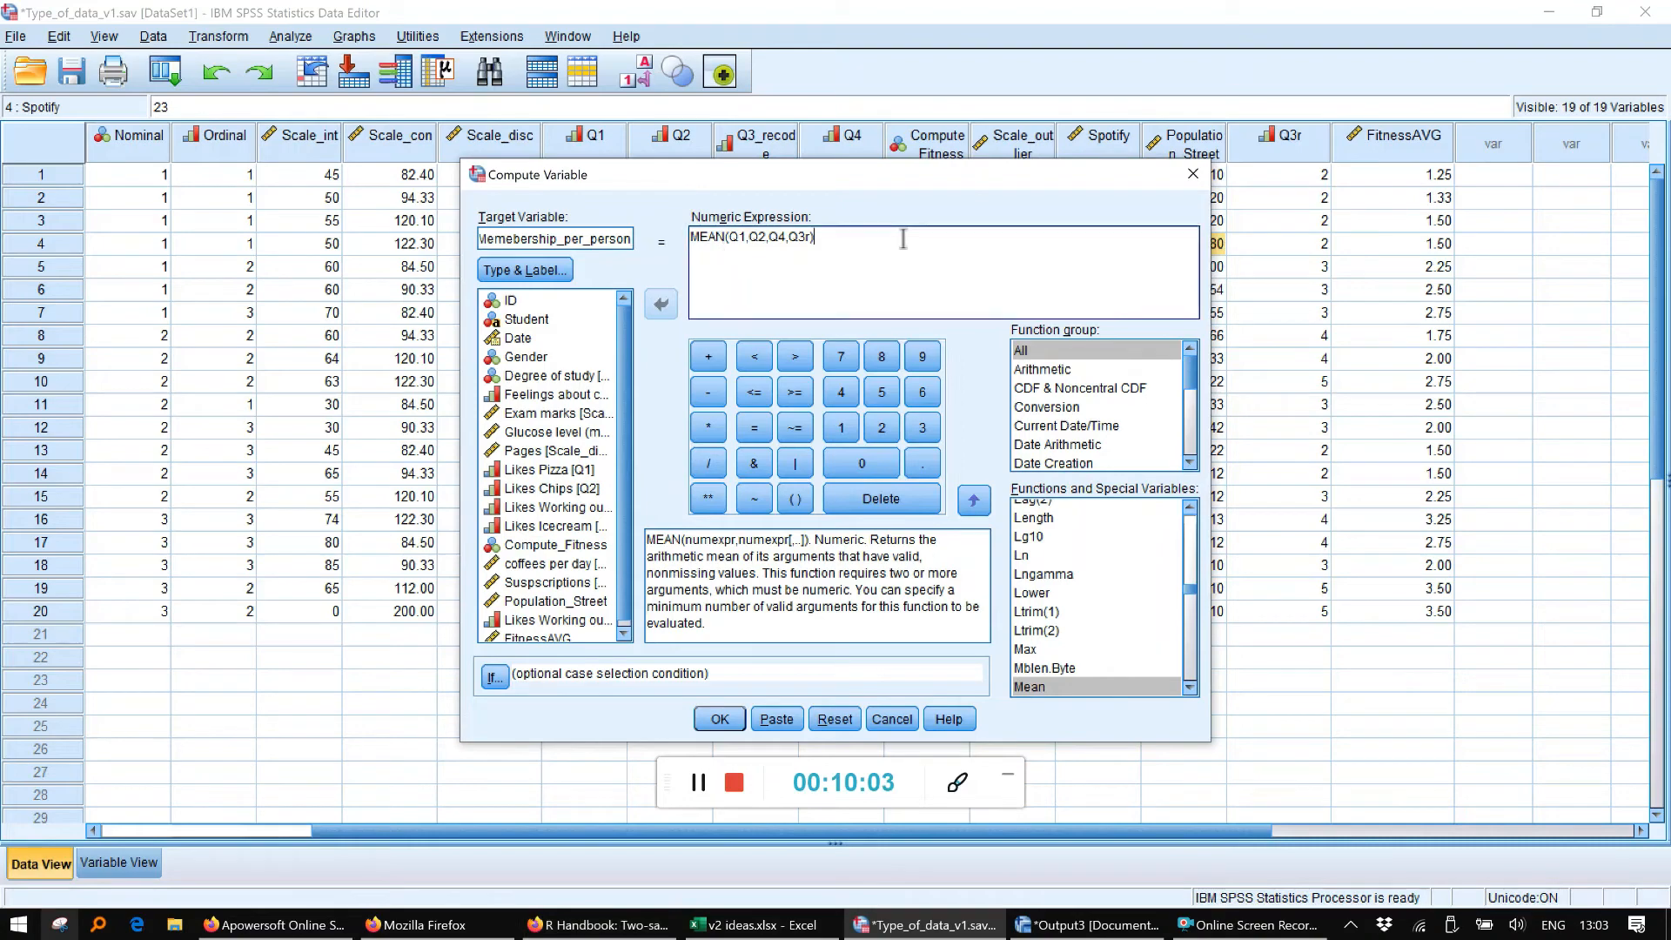
drag(815, 237, 728, 239)
key(BackSpace)
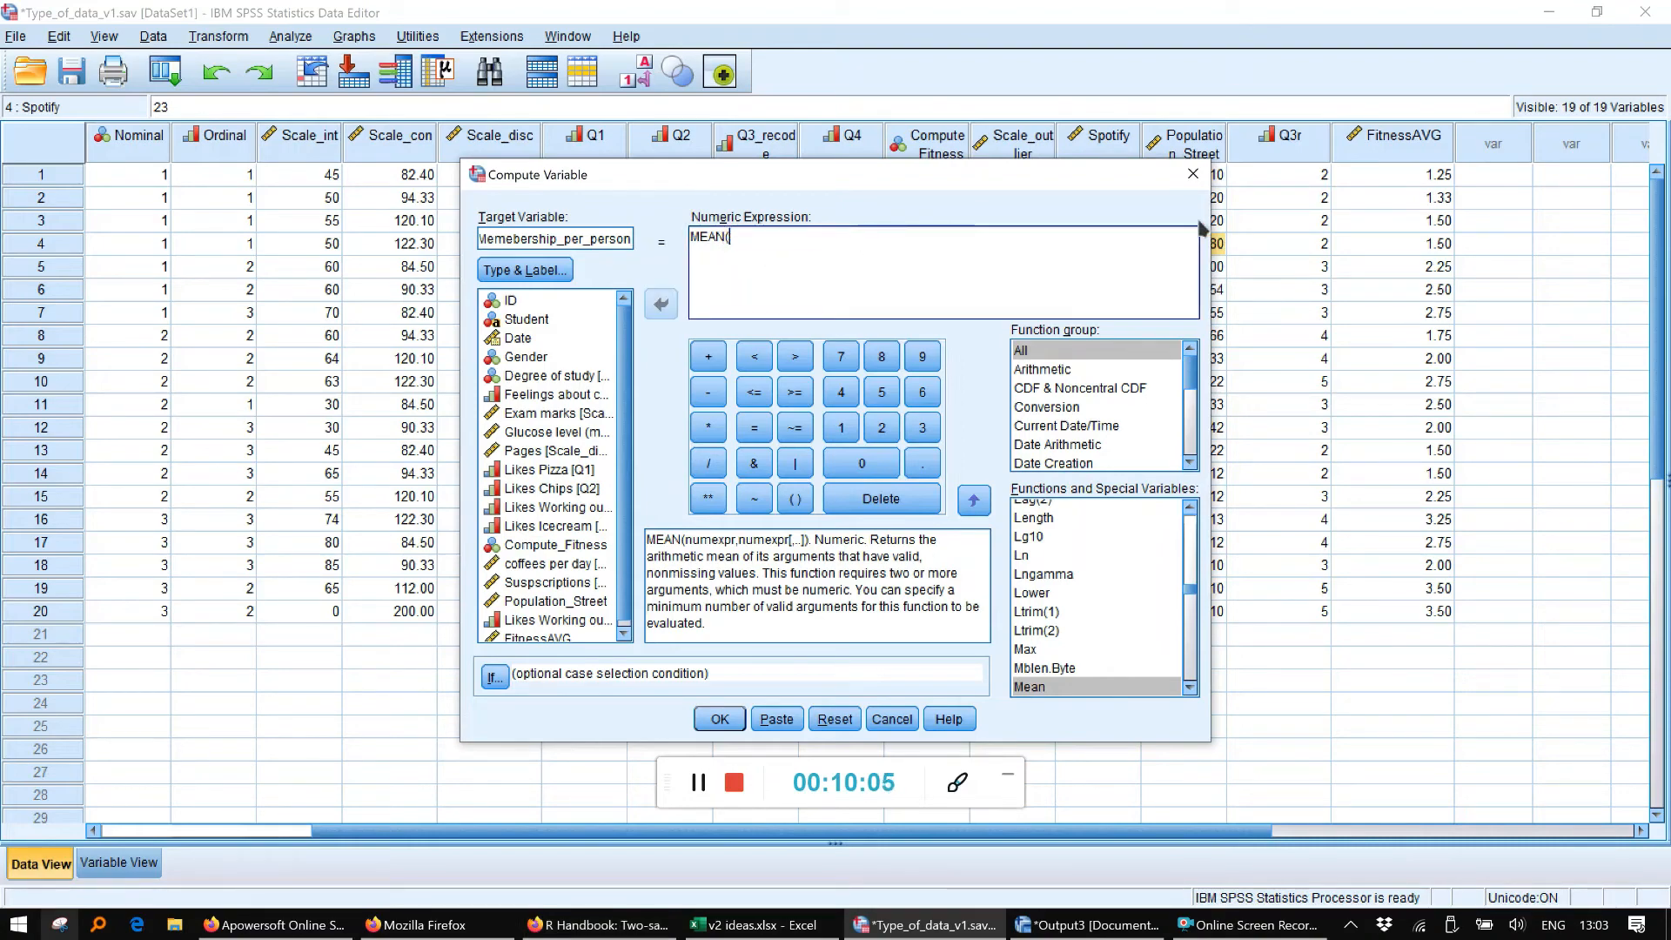
drag(1020, 169, 757, 228)
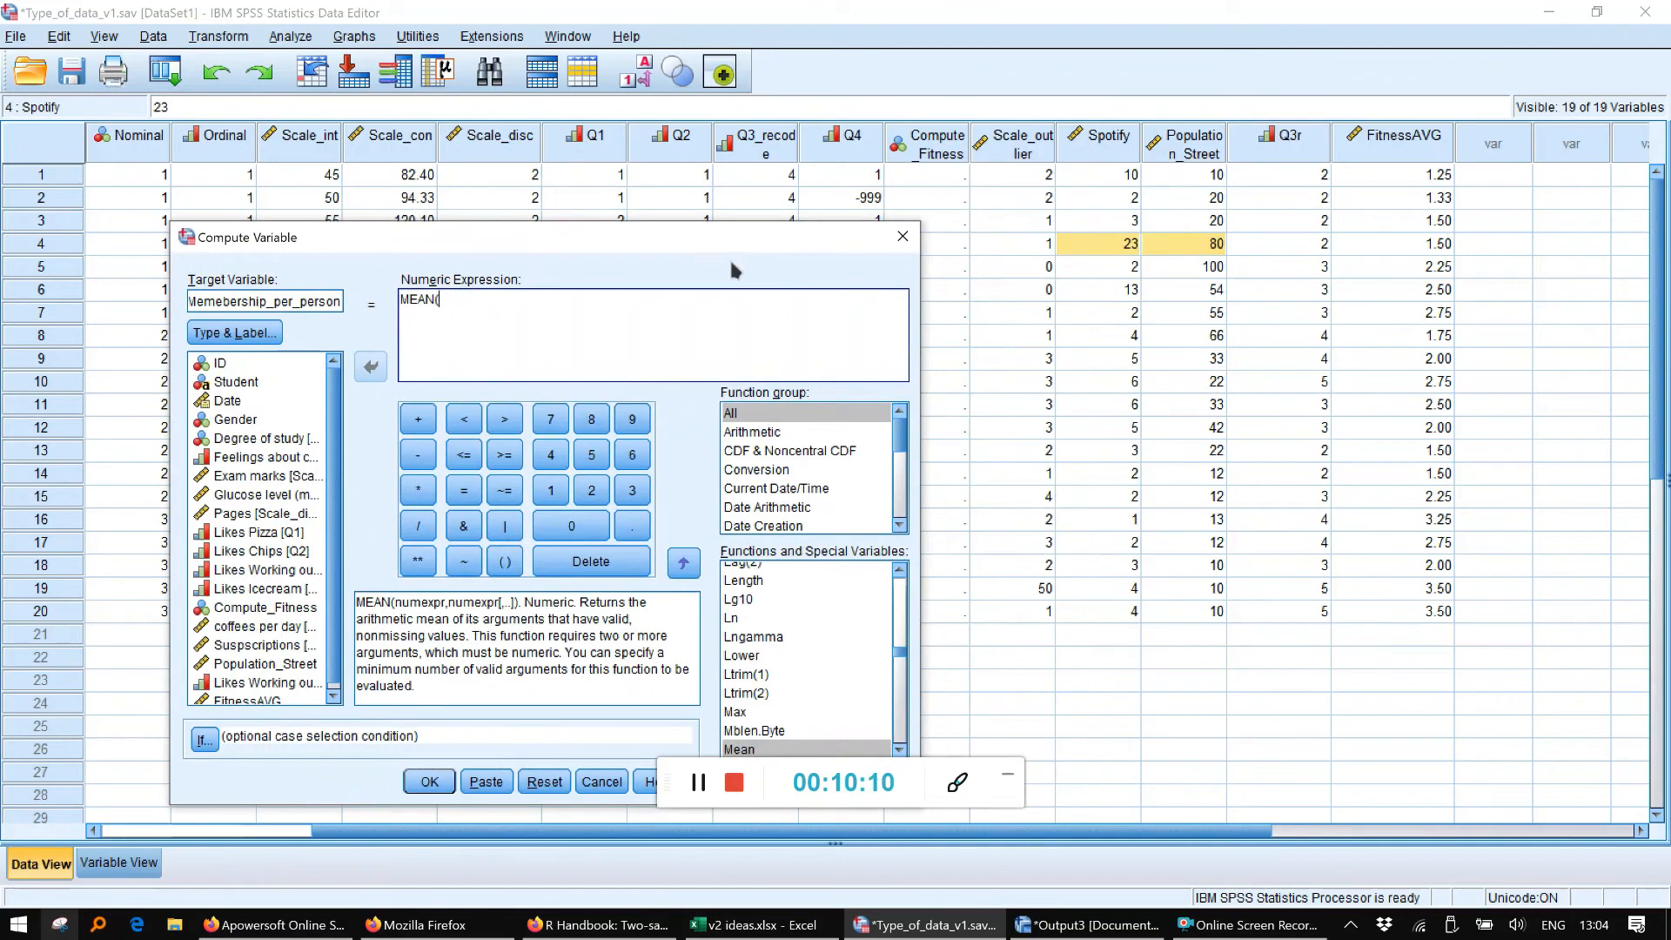
click(697, 788)
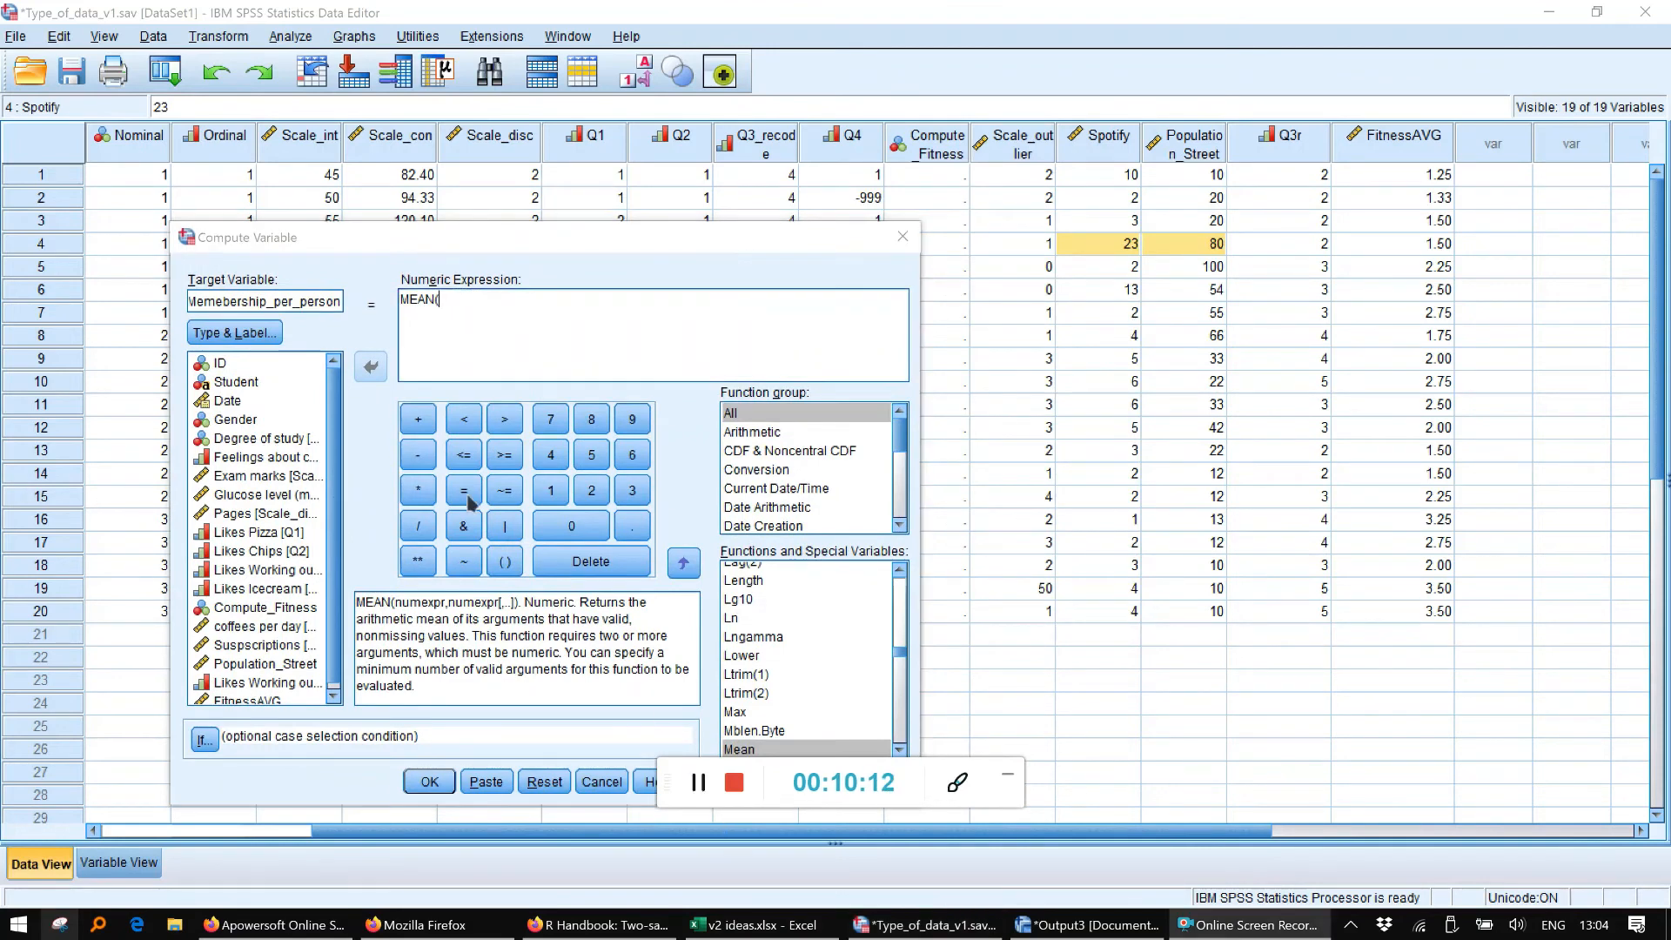
click(432, 348)
key(ctrl+a)
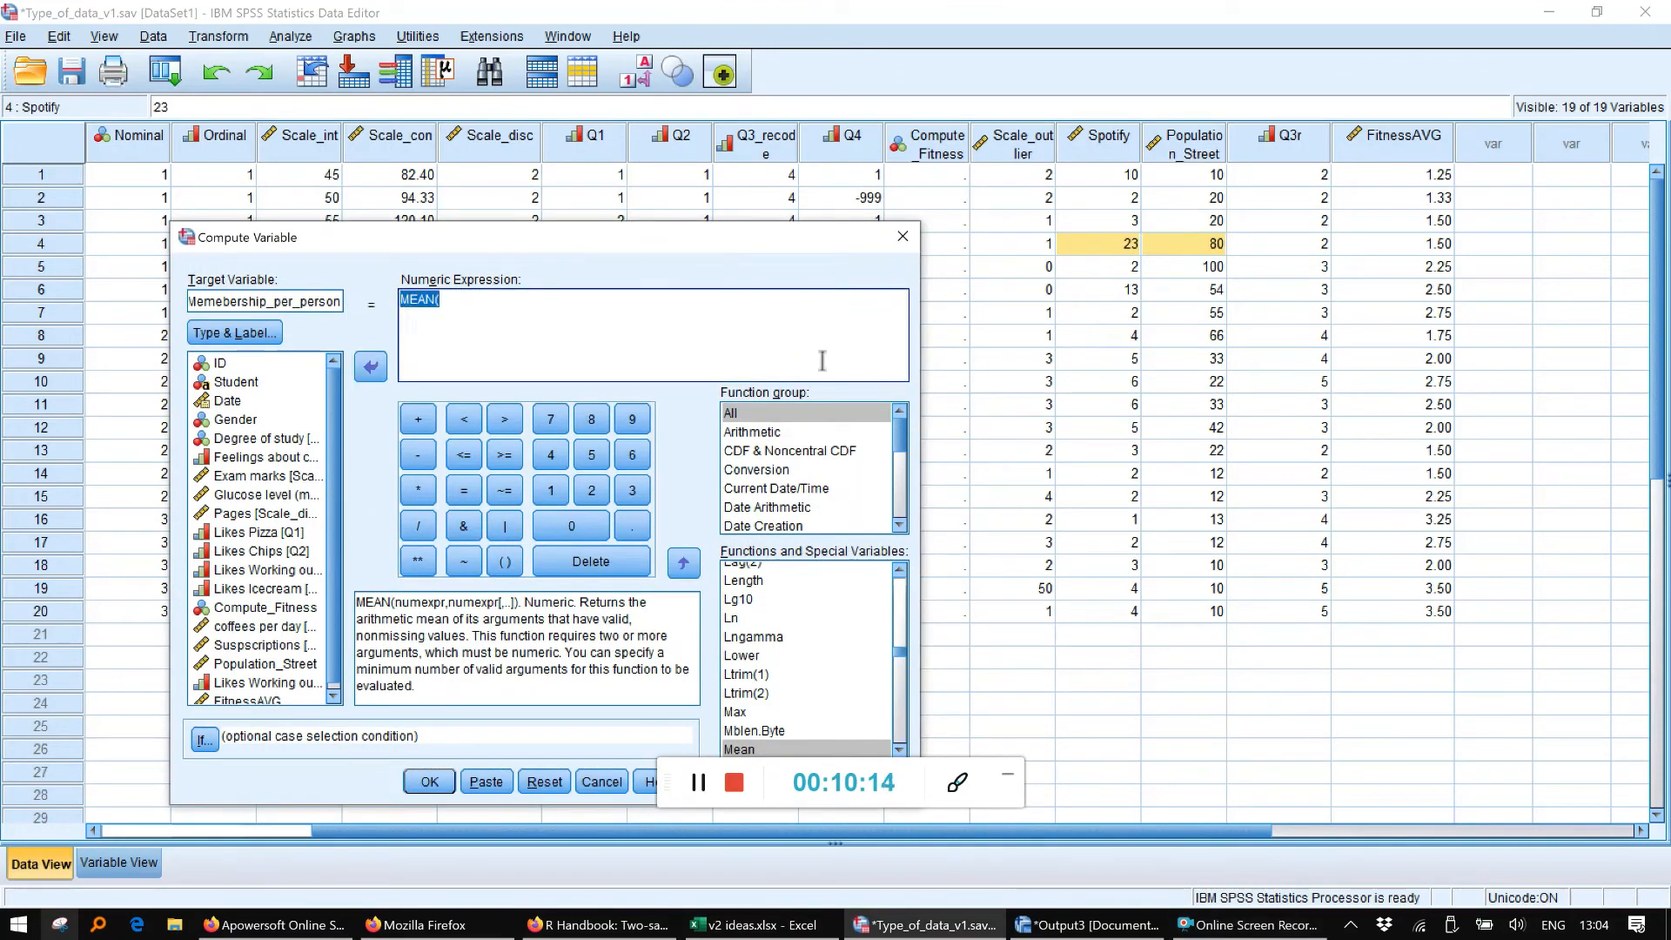
key(BackSpace)
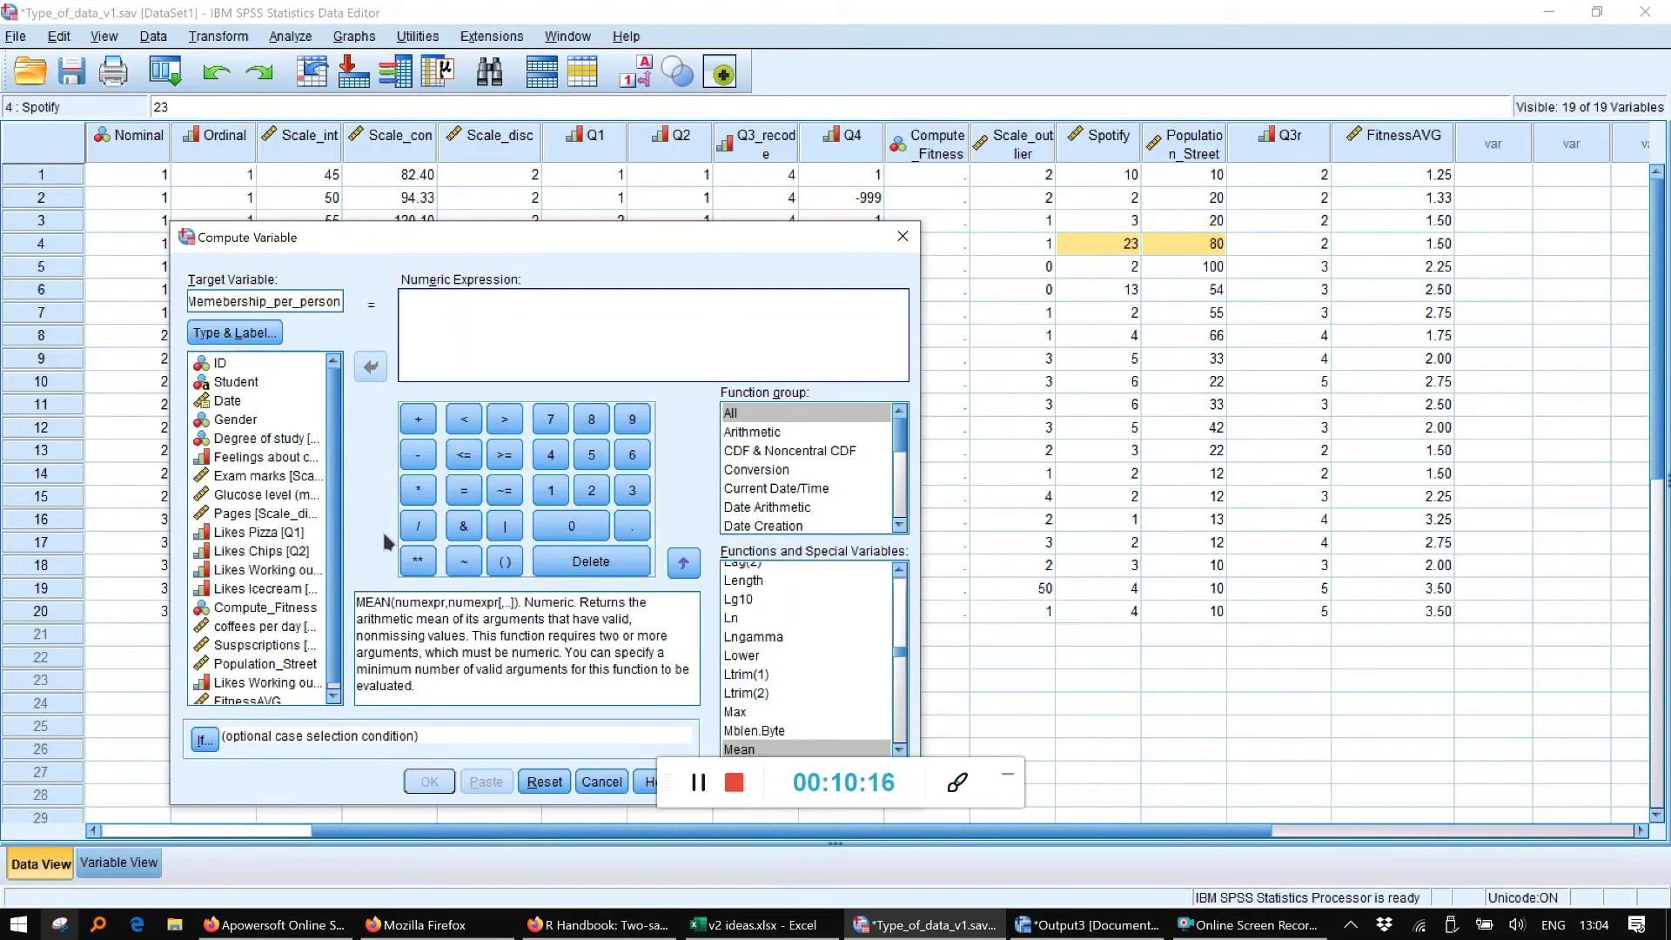
scroll(283, 581, down, 1)
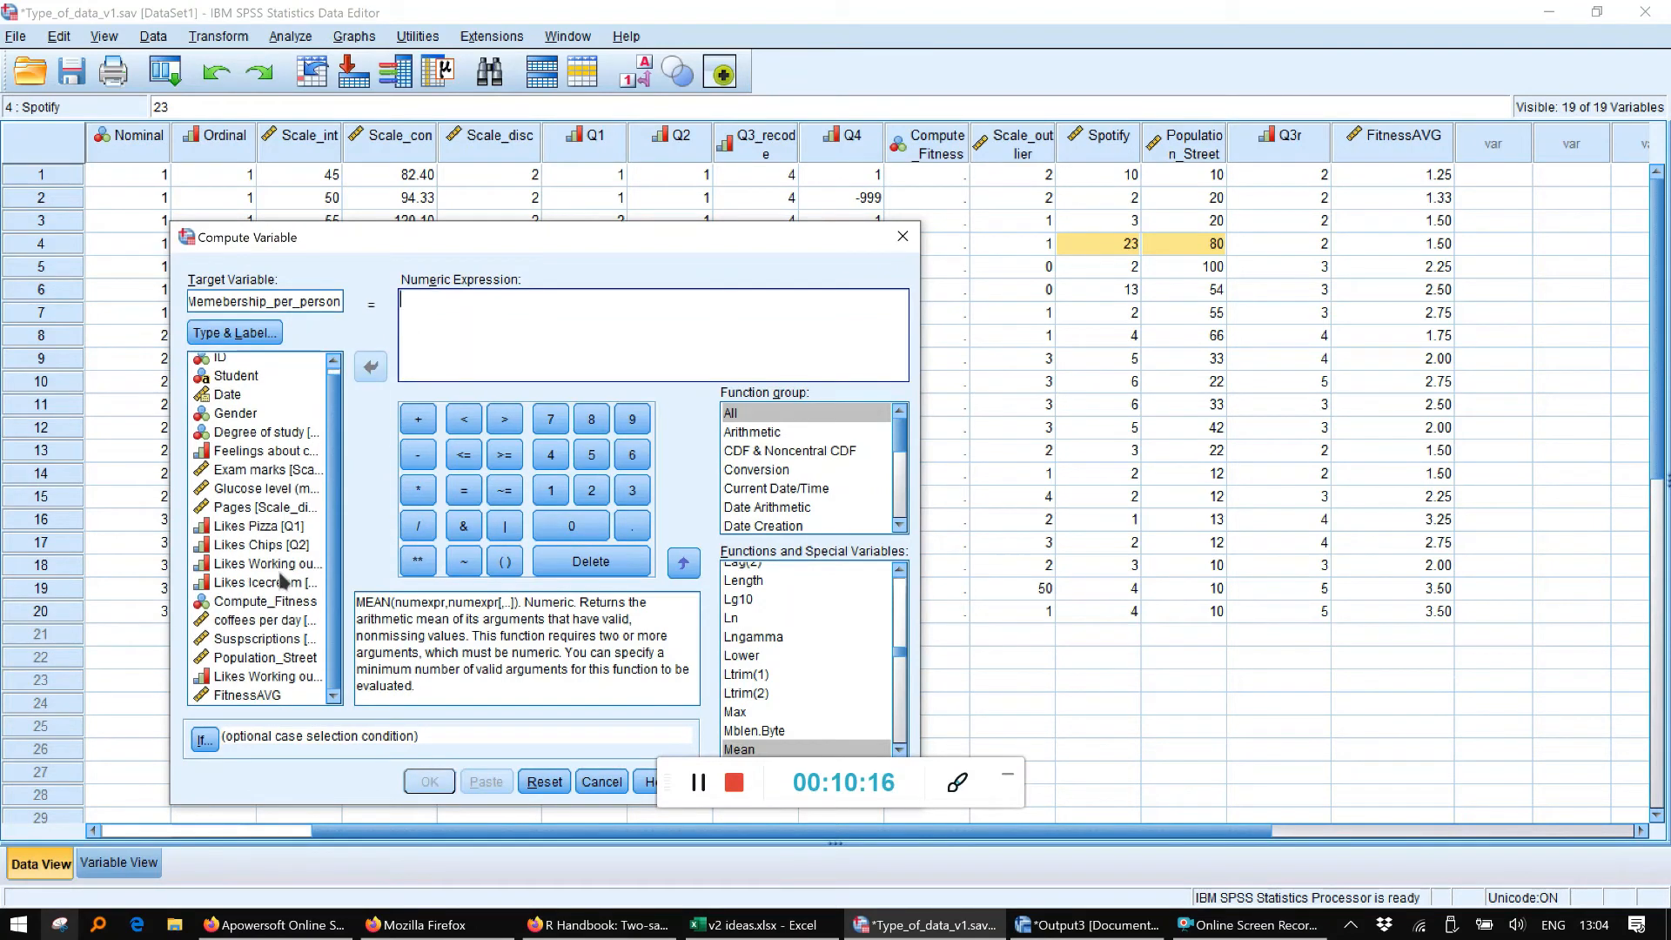
Build the numeric expression Spotify / Population_Street from the Suspscriptions and Population_Street variables
click(248, 639)
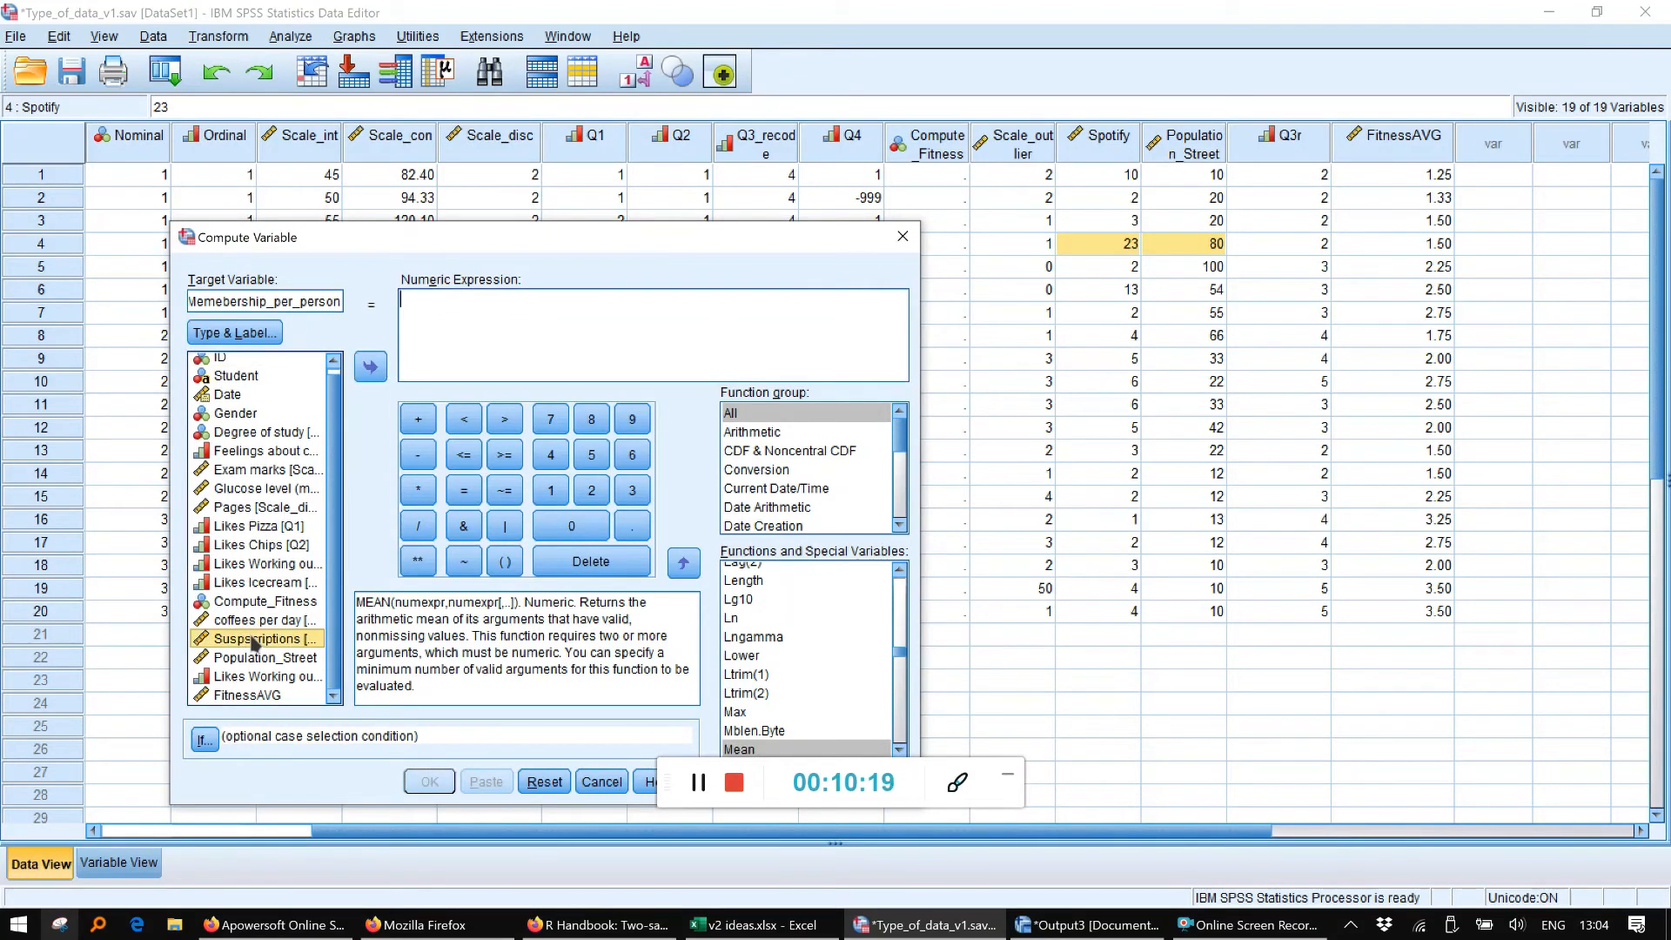
click(370, 366)
click(418, 526)
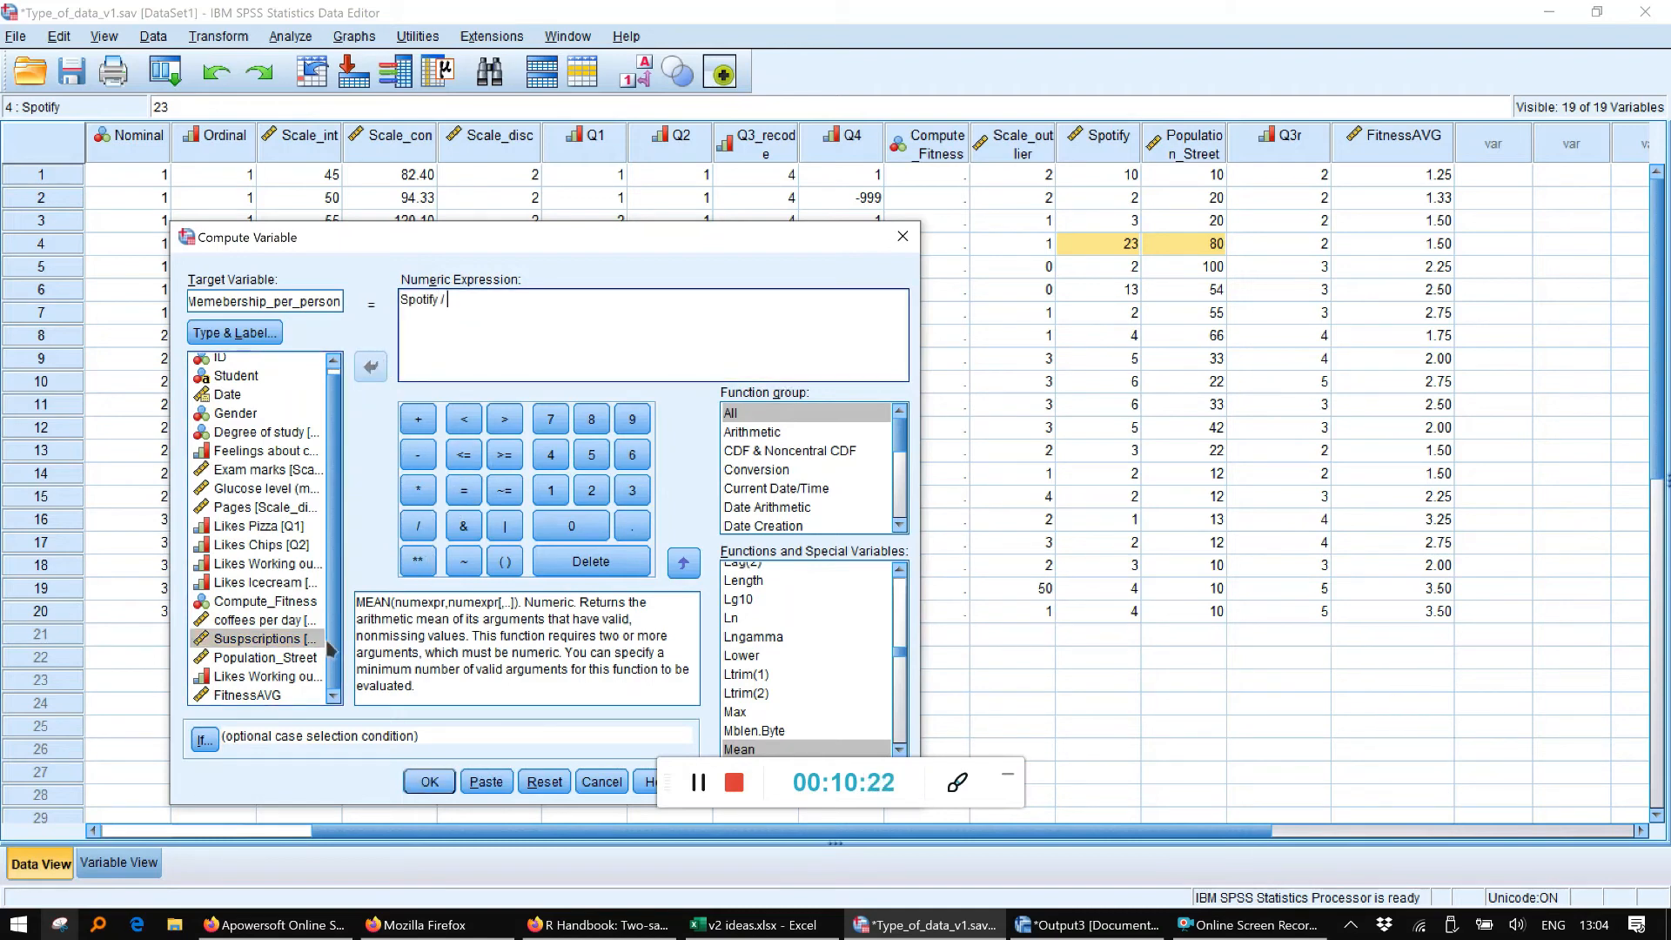
click(261, 658)
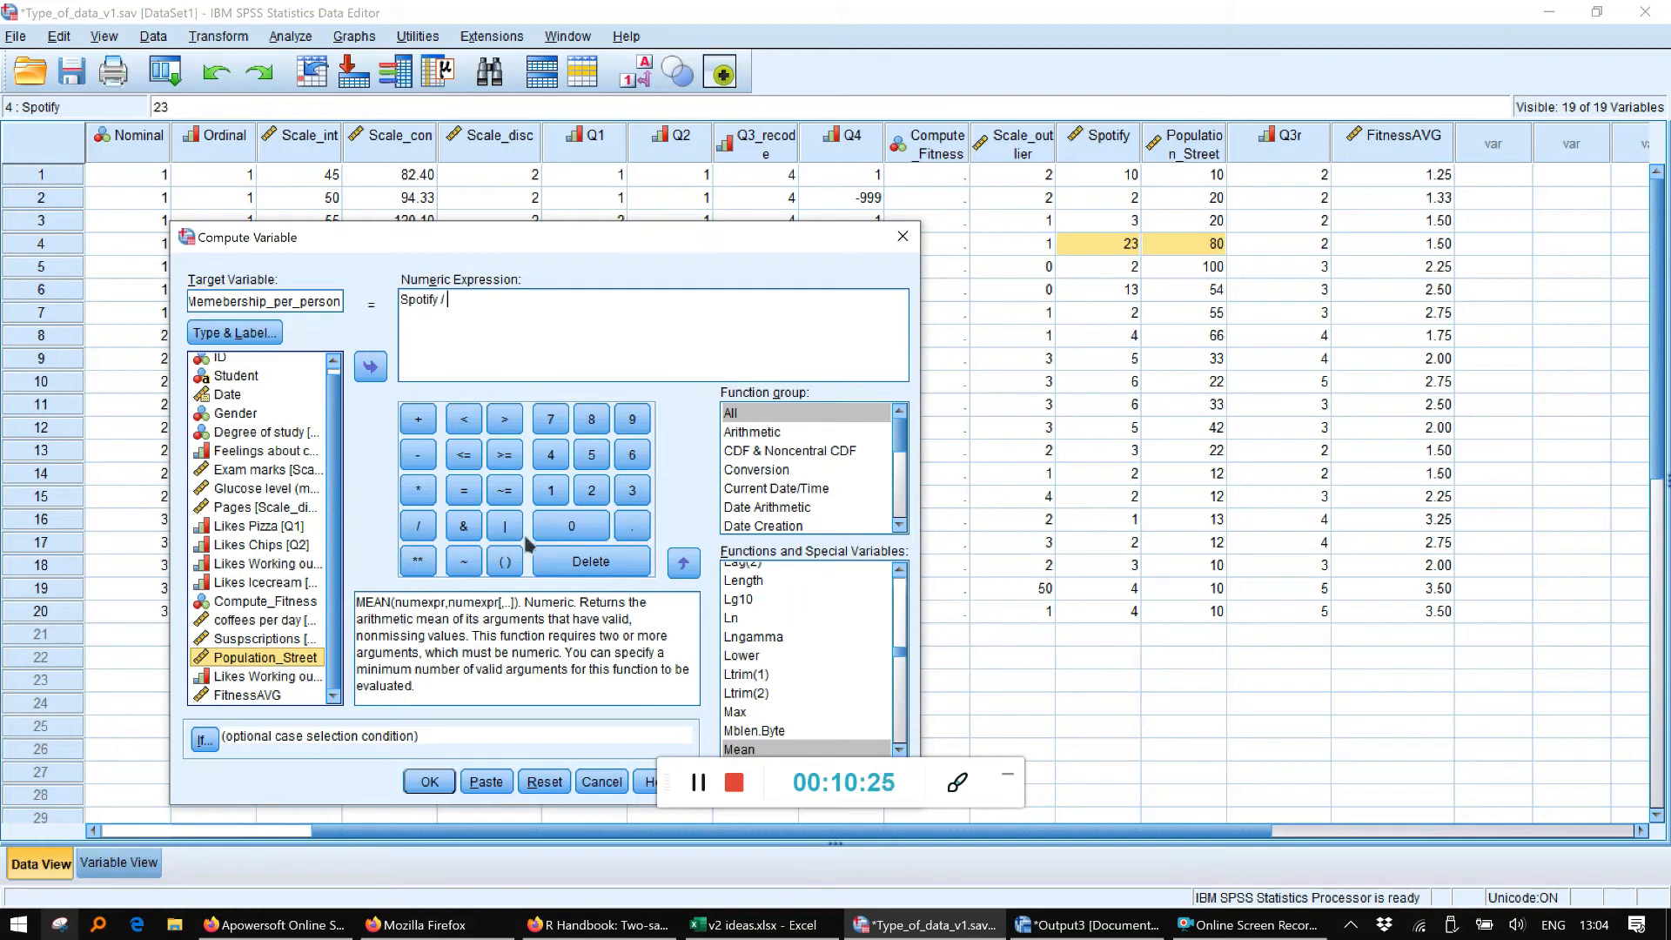
click(484, 315)
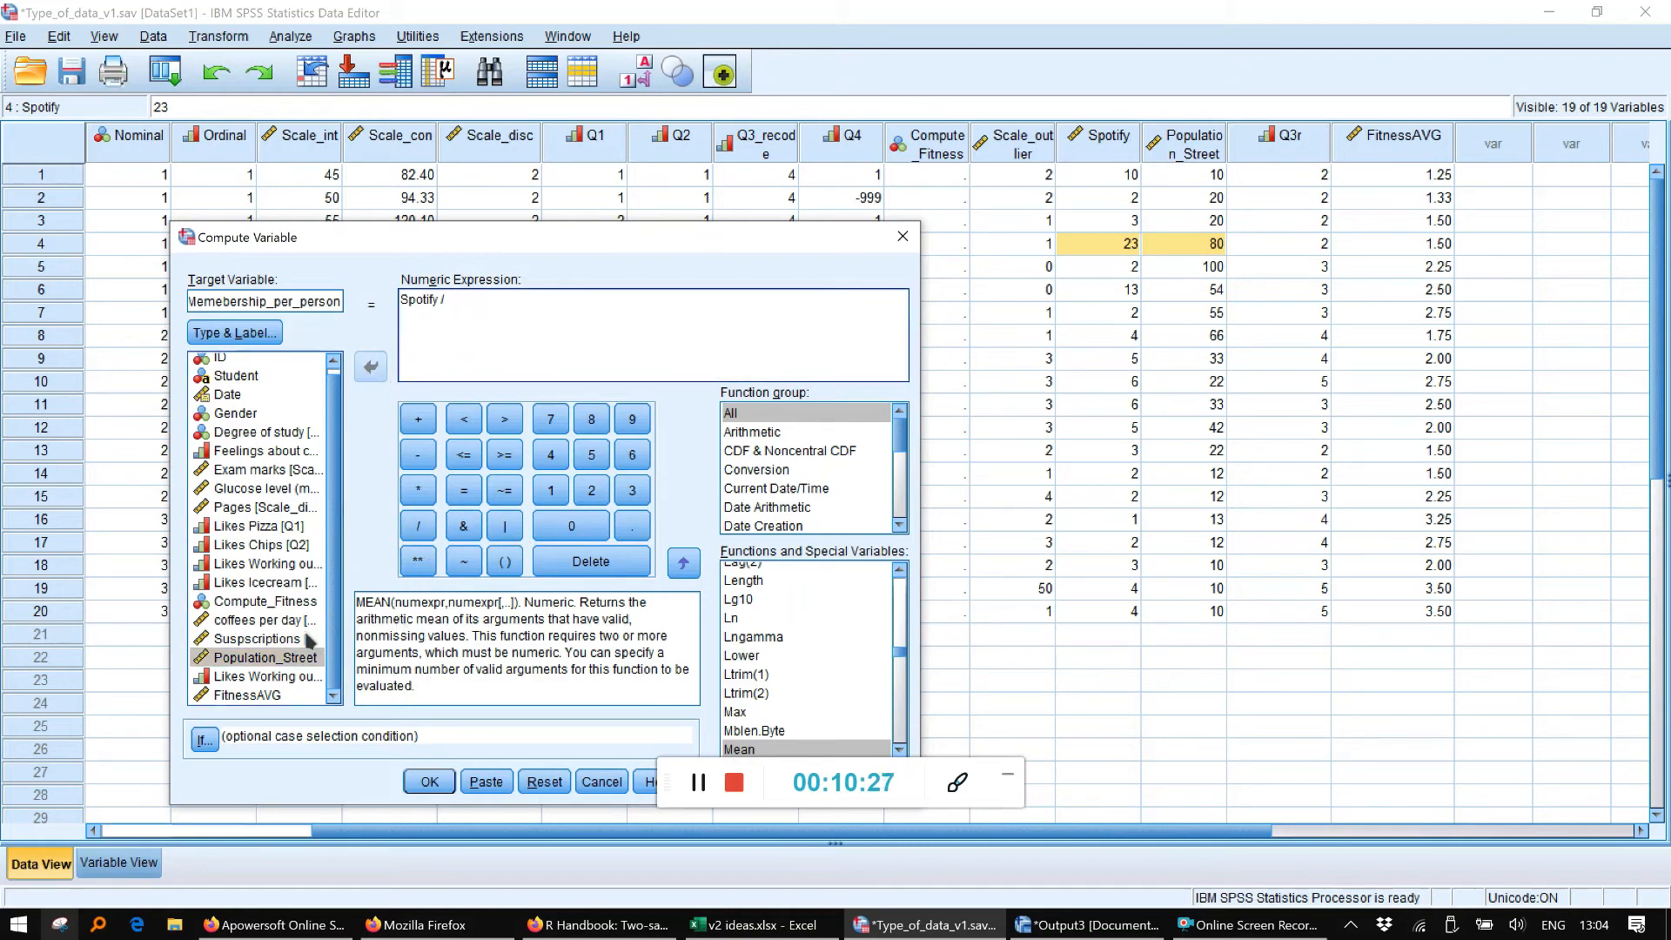
click(287, 657)
click(370, 366)
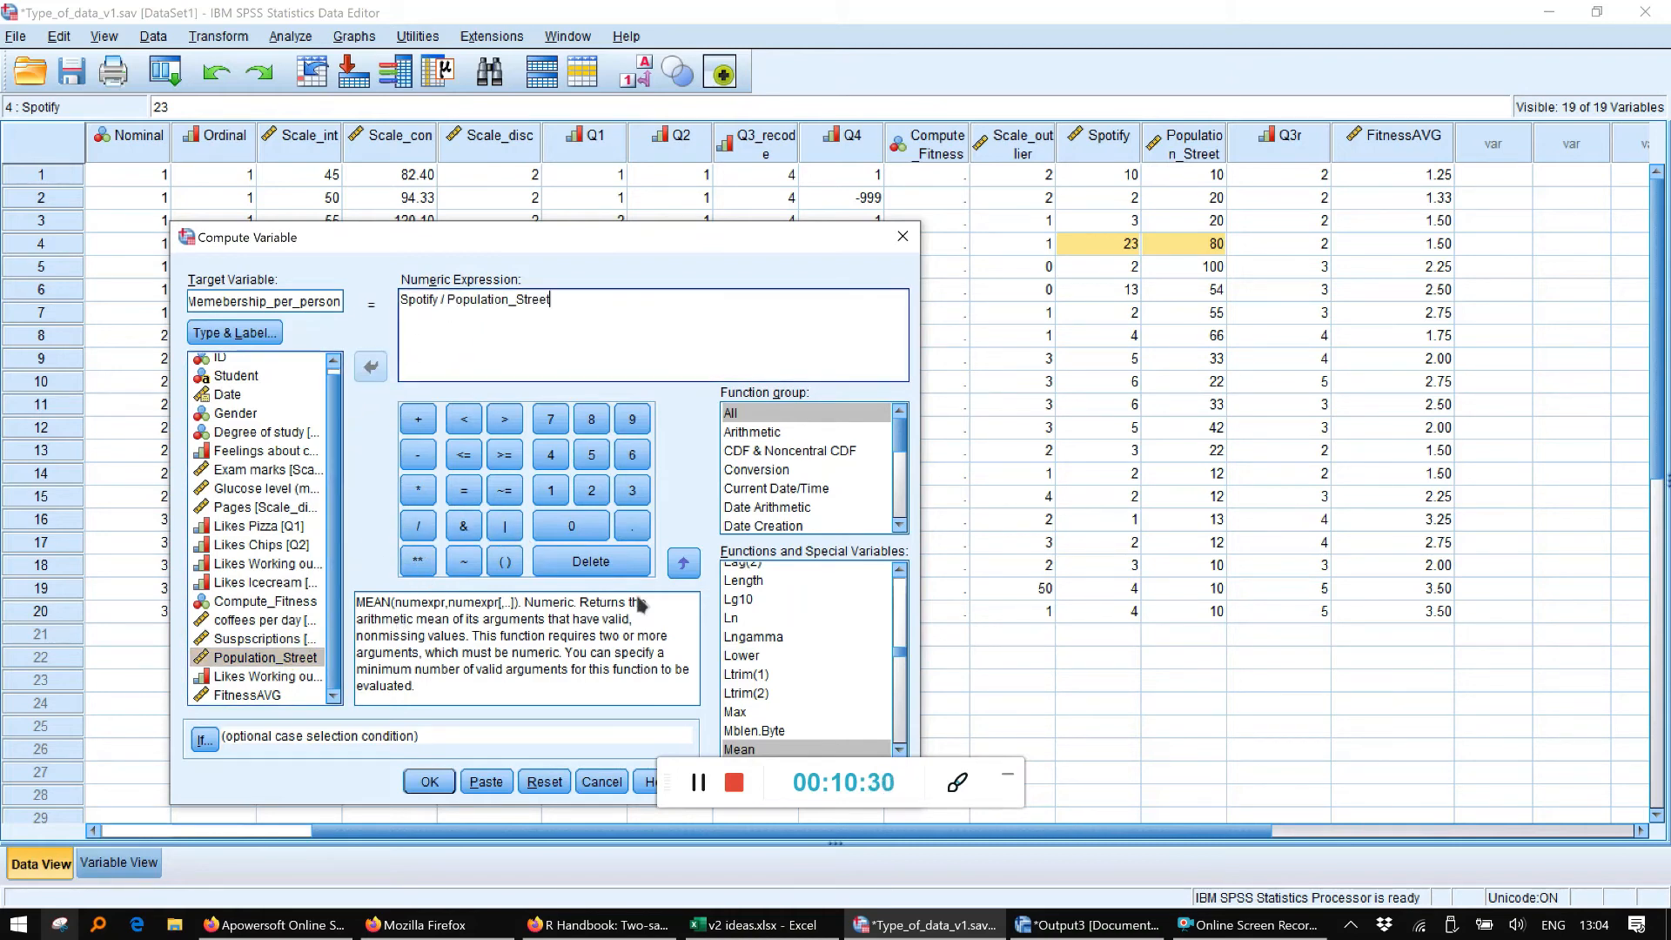
click(681, 783)
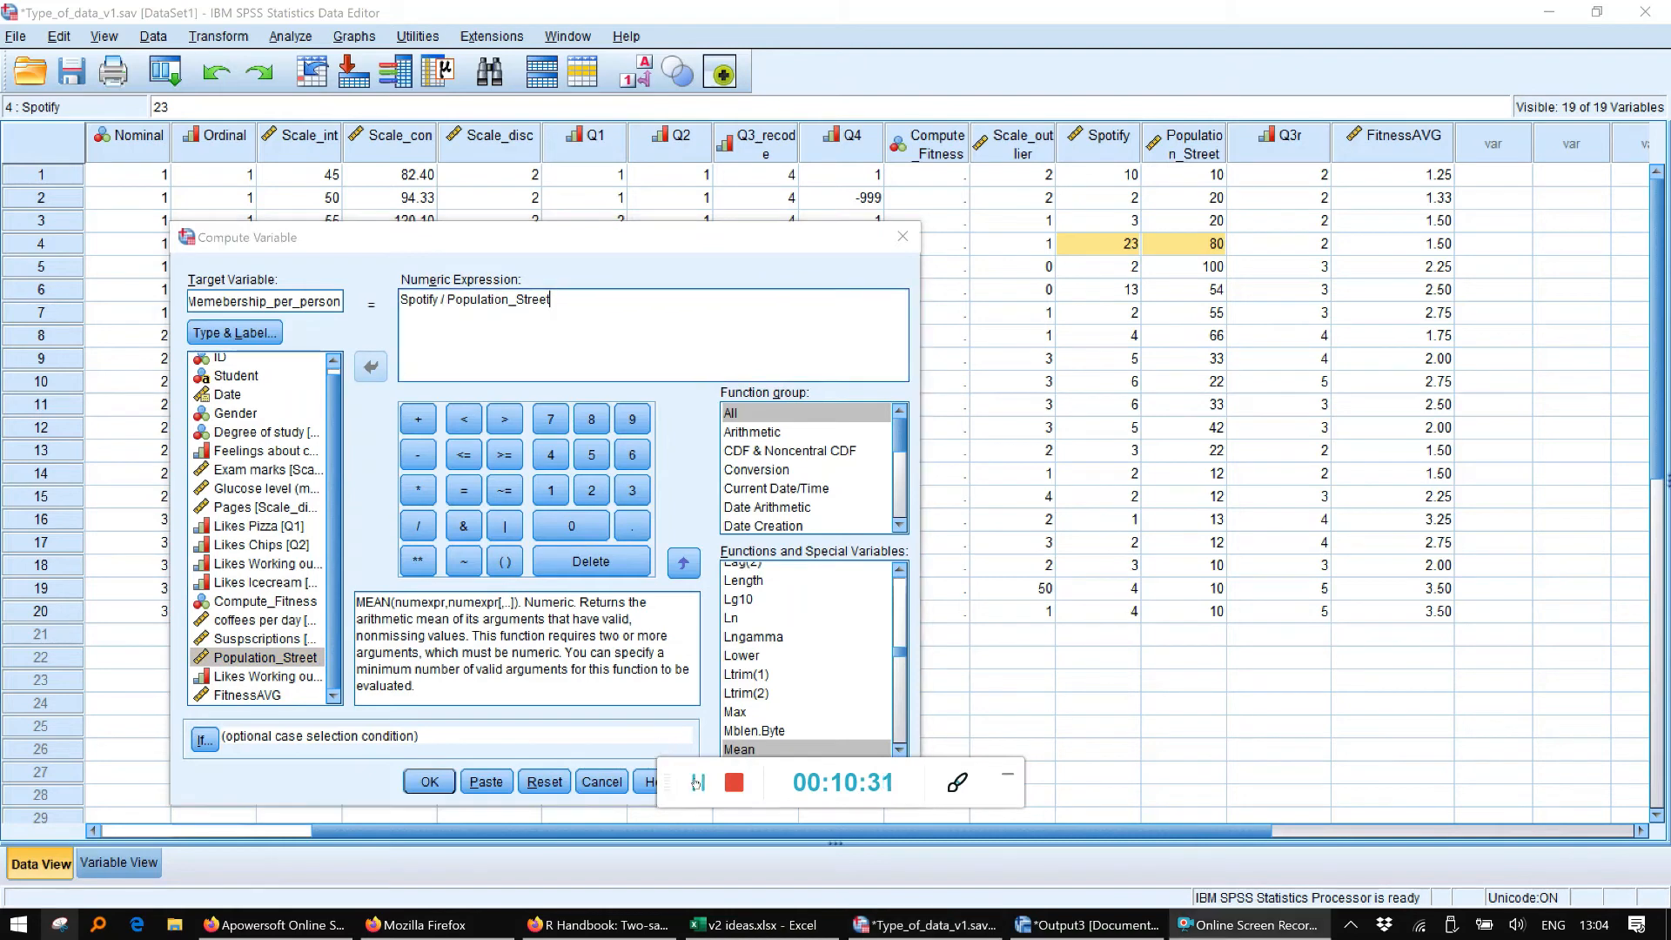
Enclose the whole Spotify / Population_Street division in parentheses
click(403, 311)
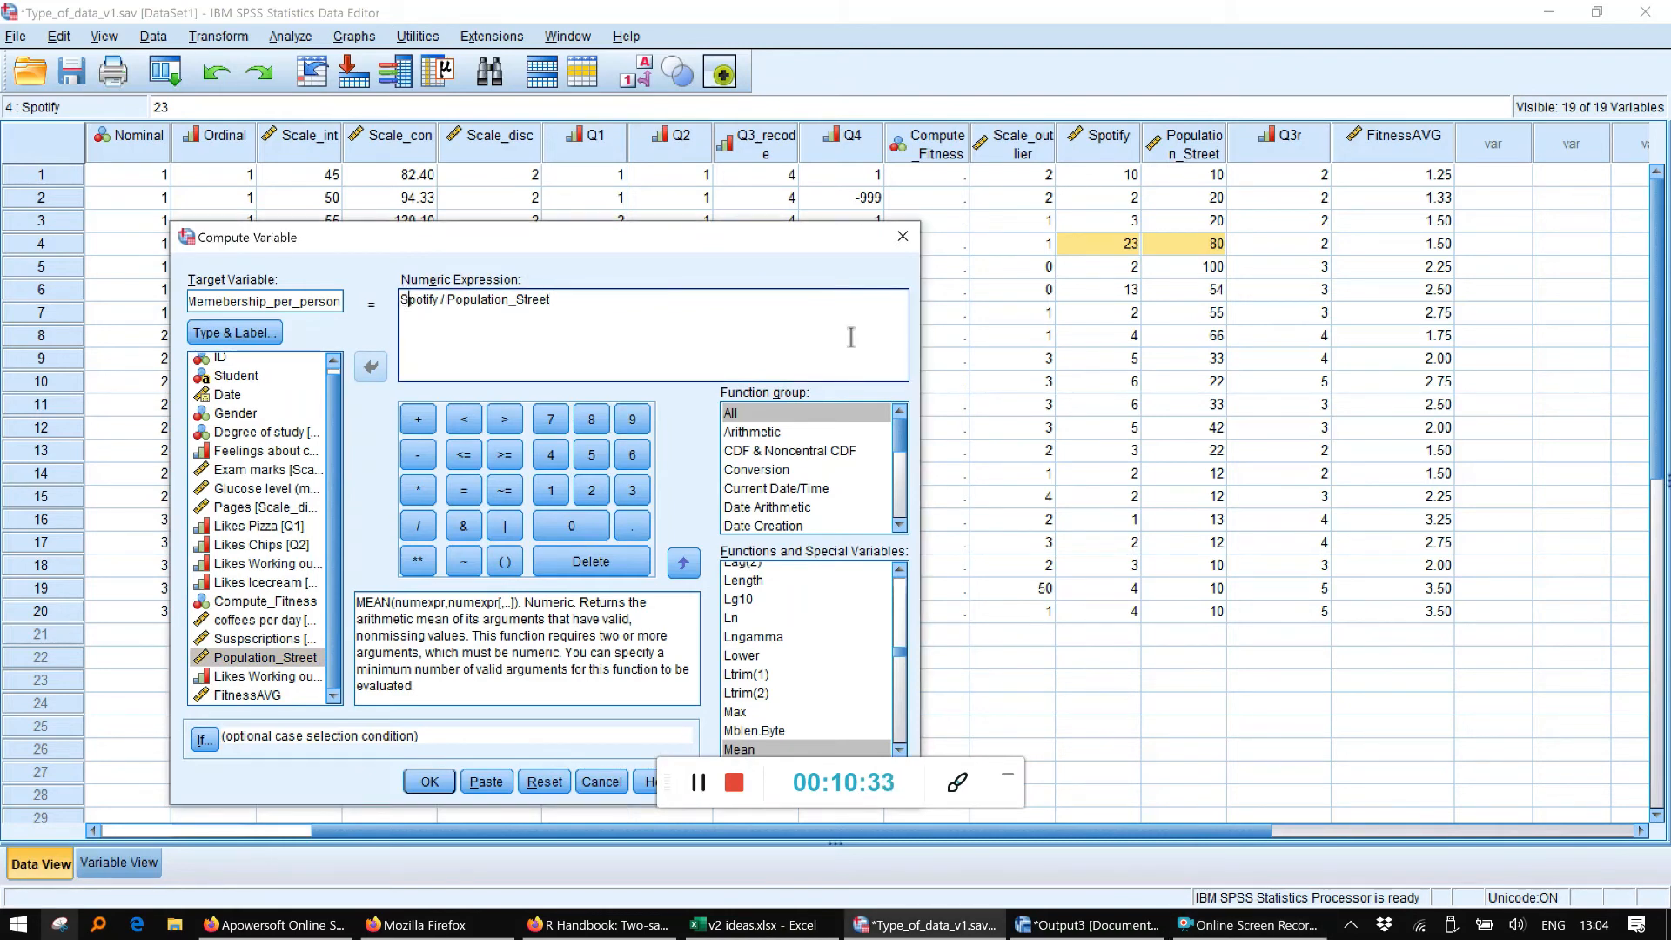
text(()
key(Right)
key(Right)
key(Right)
key(Right)
key(Right)
key(Right)
key(Right)
key(Right)
key(Right)
key(Right)
key(Right)
key(Right)
key(Right)
key(Right)
key(Right)
key(Right)
text() x)
key(BackSpace)
key(BackSpace)
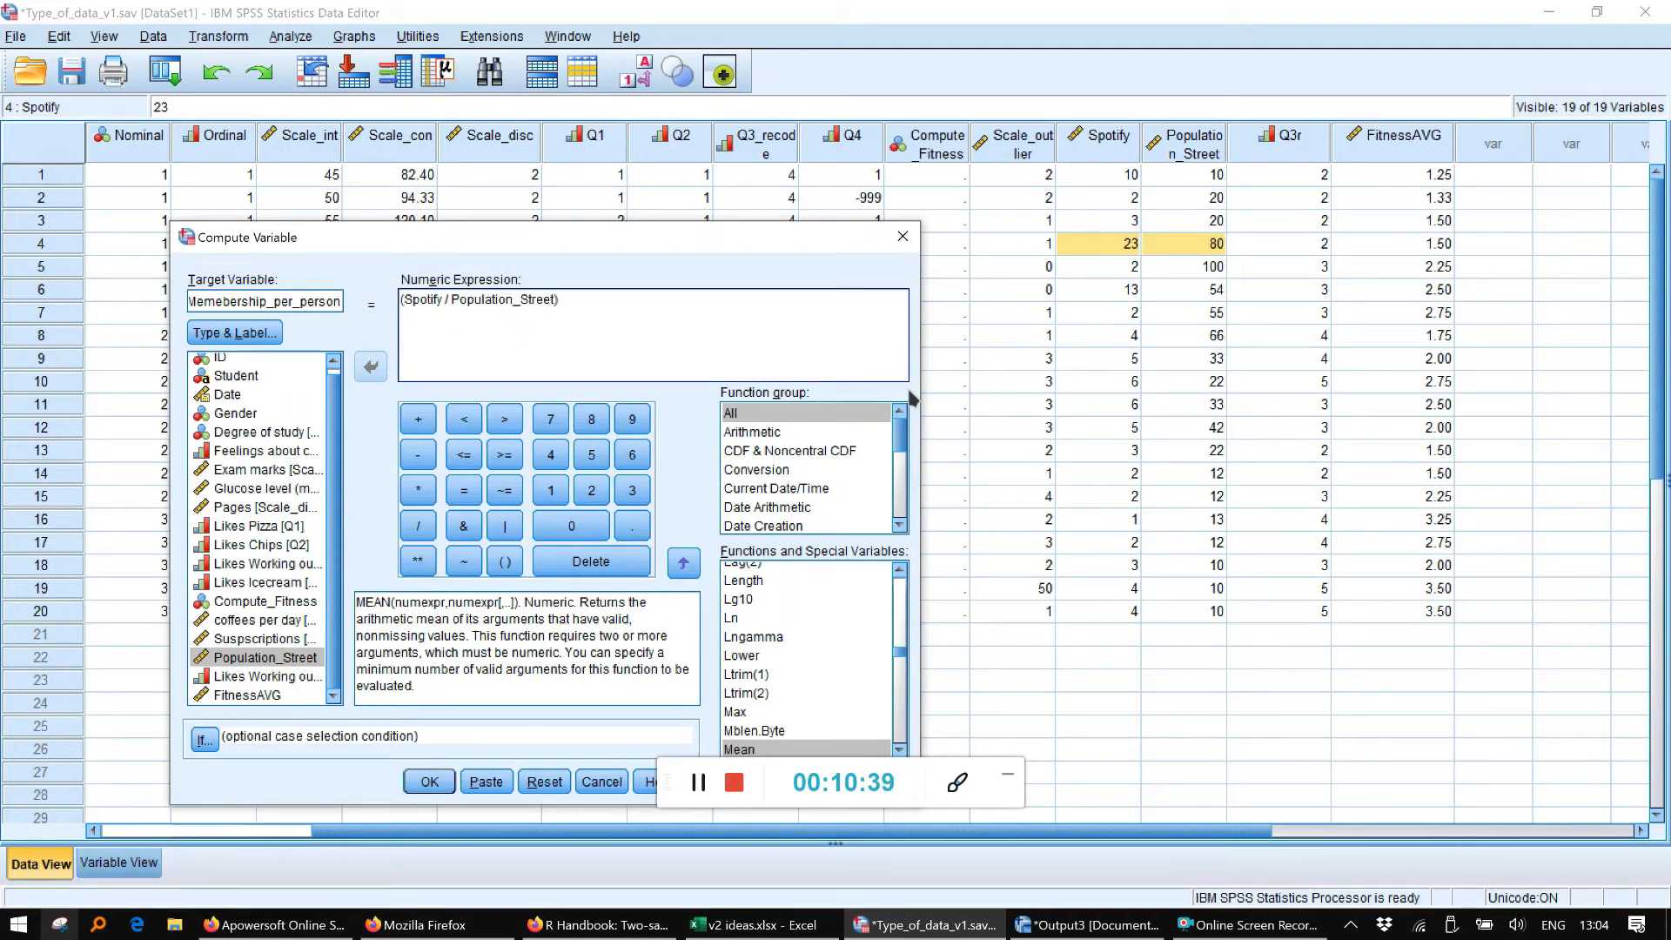
Multiply the parenthesised expression by 100, compute Memebership_per_person and show the new column in the data
click(417, 490)
text(100)
click(430, 782)
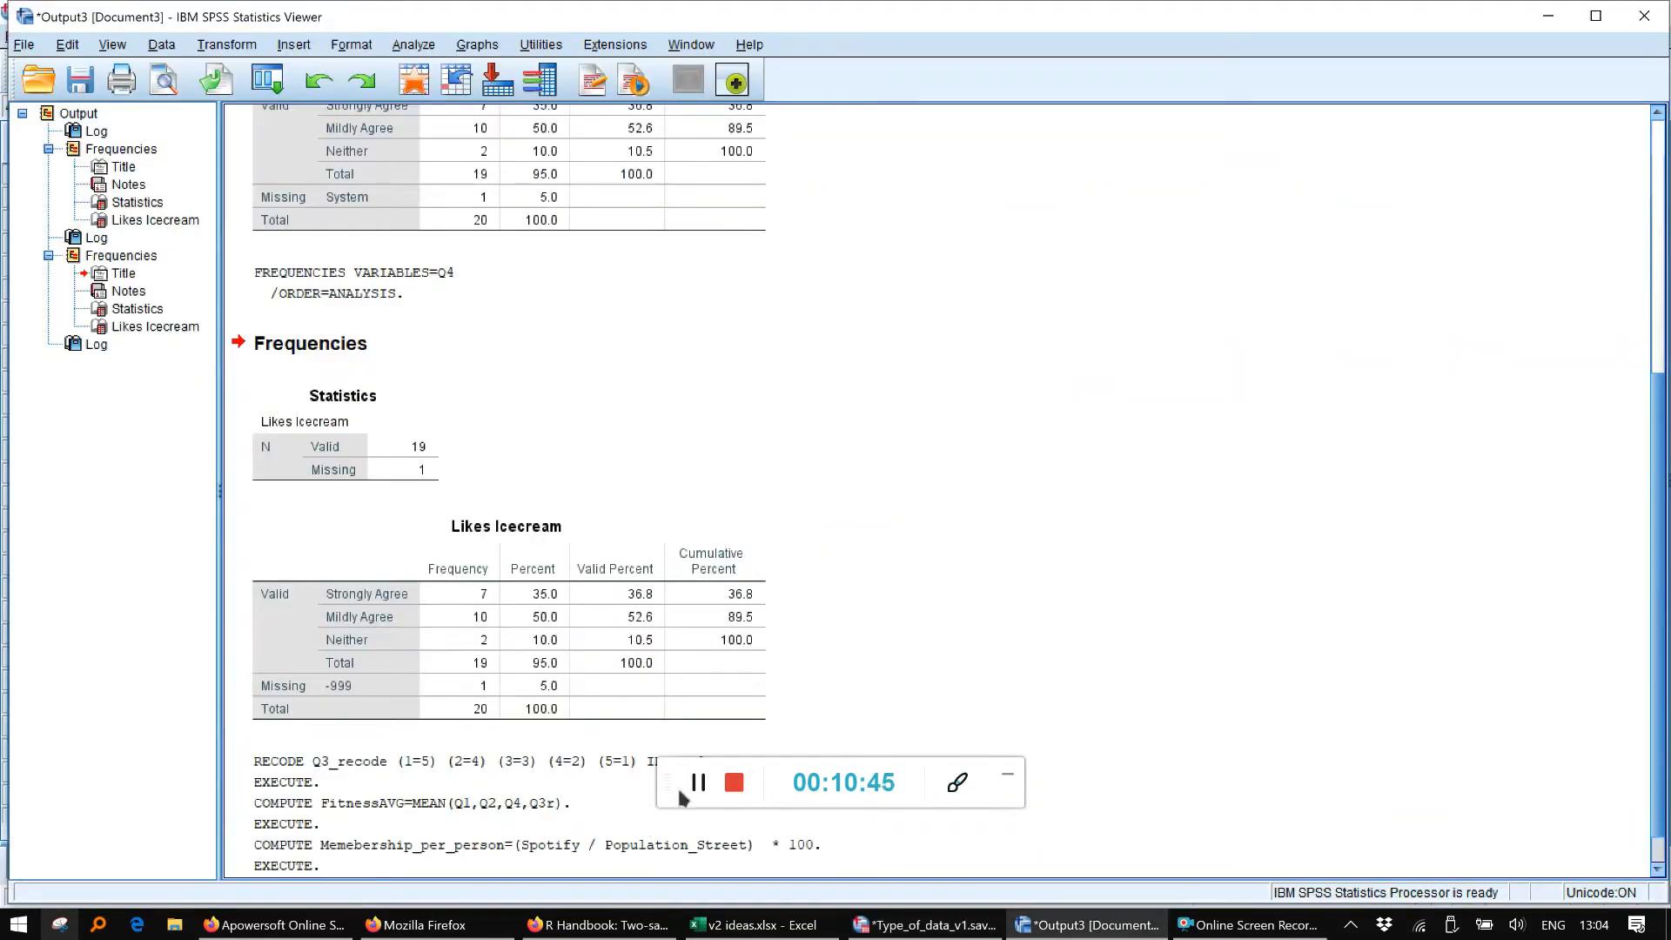
scroll(697, 778, down, 1)
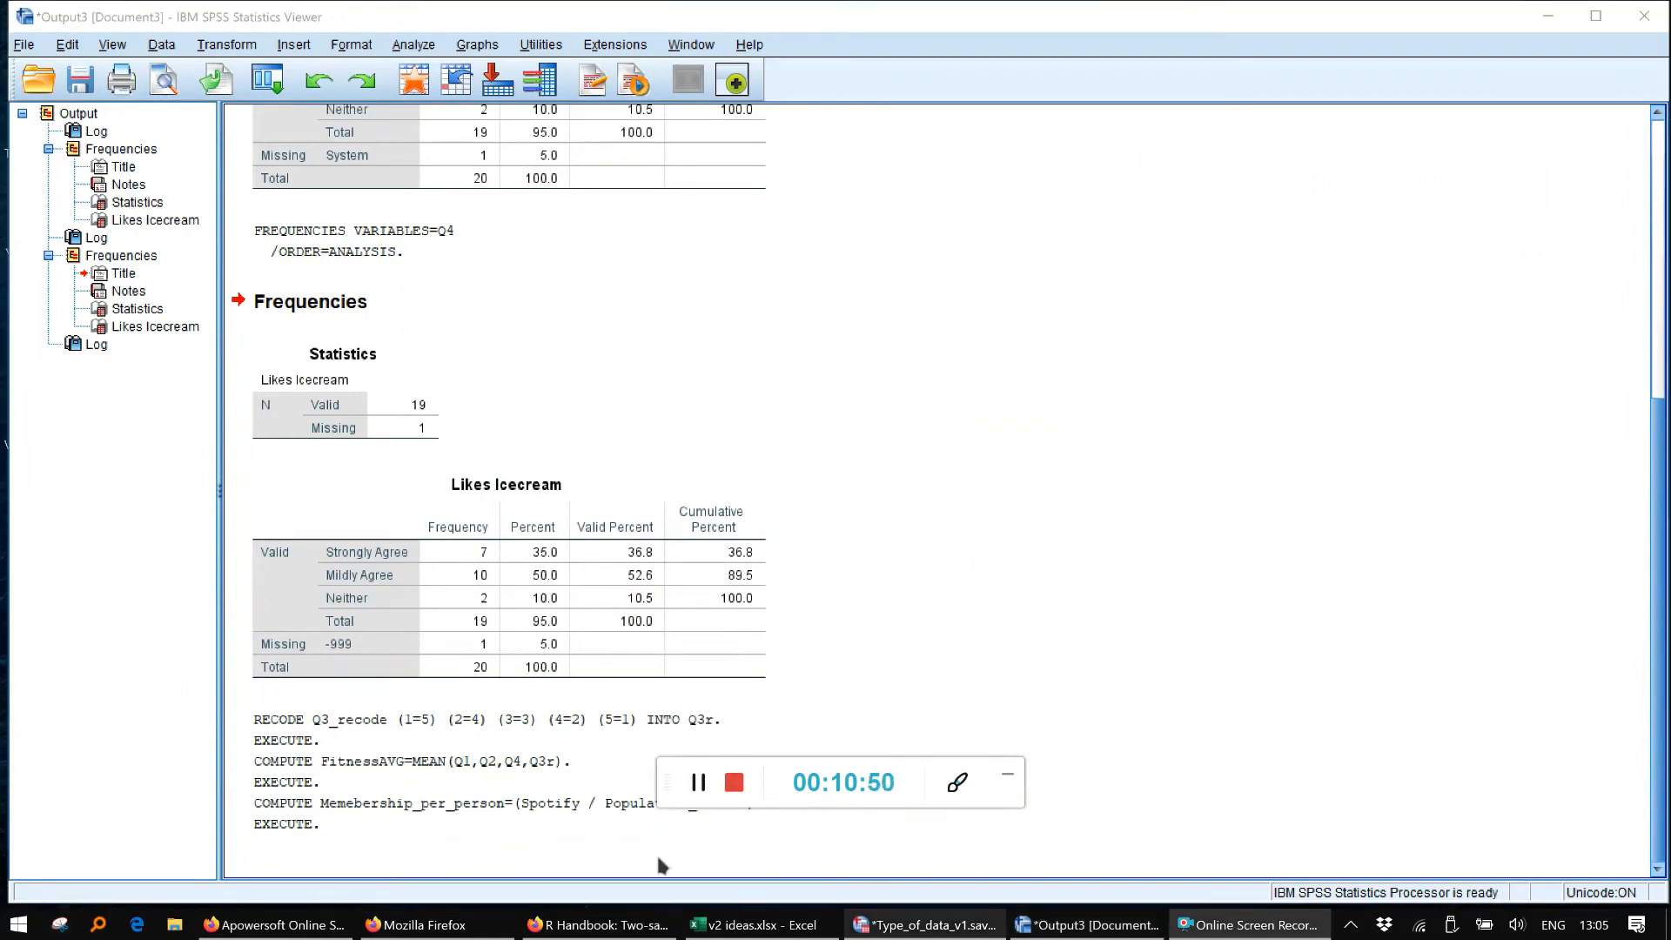
click(996, 925)
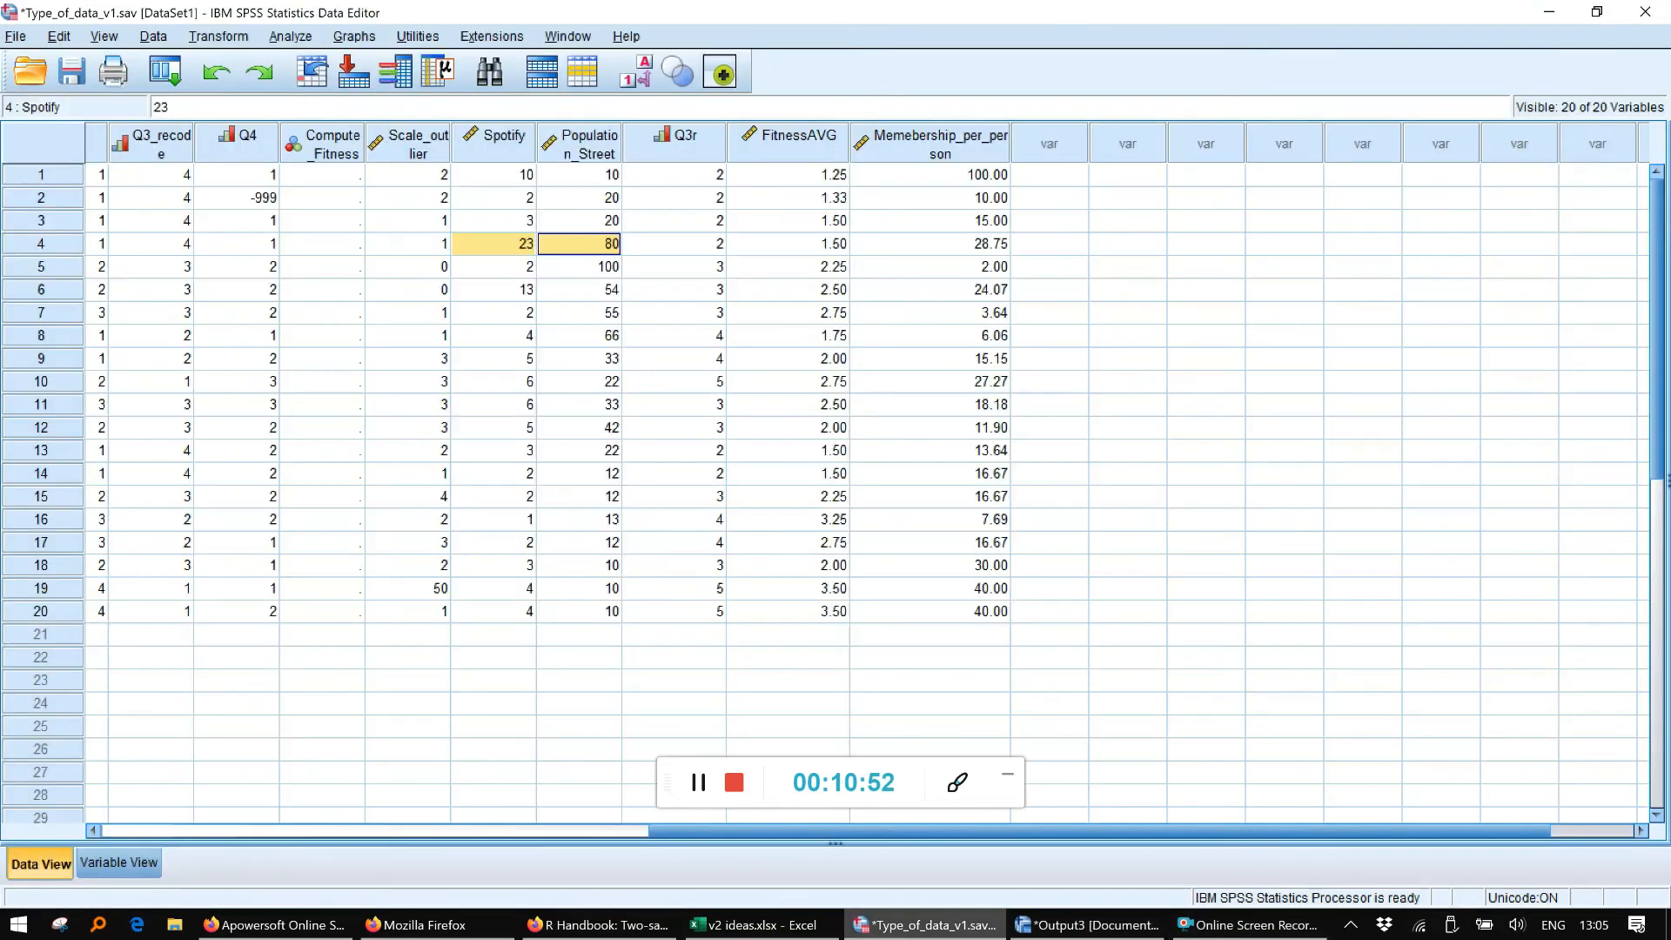
Examine the Memebership_per_person column against the Spotify values in individual cases such as rows 1, 3 and 6
click(874, 148)
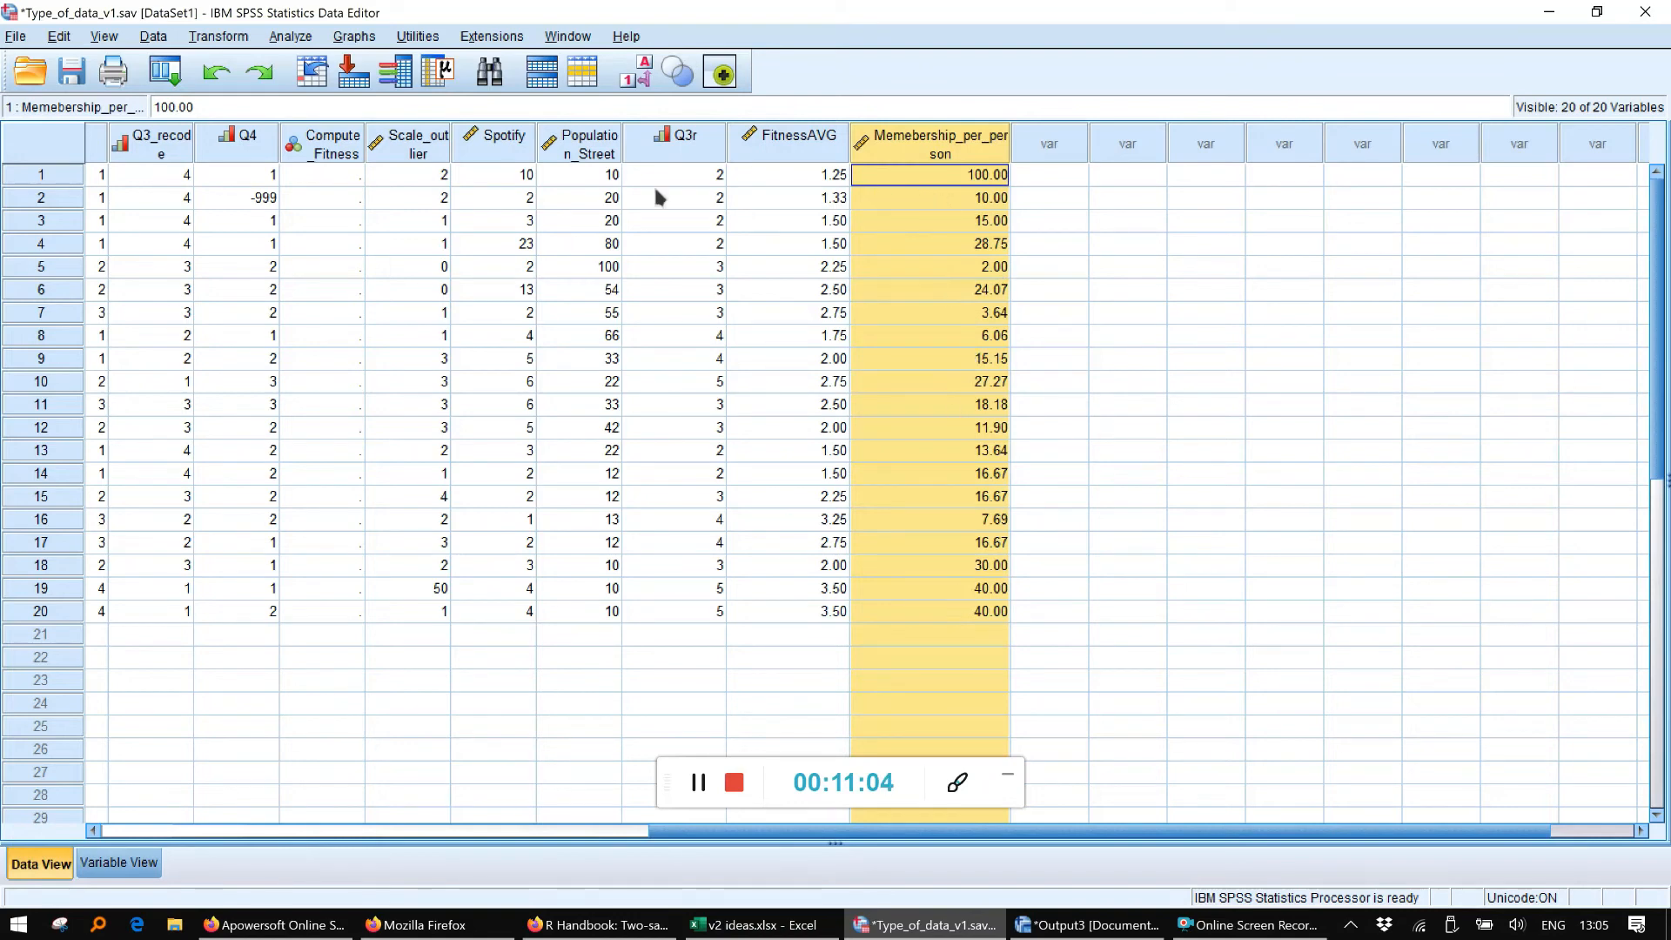
click(502, 181)
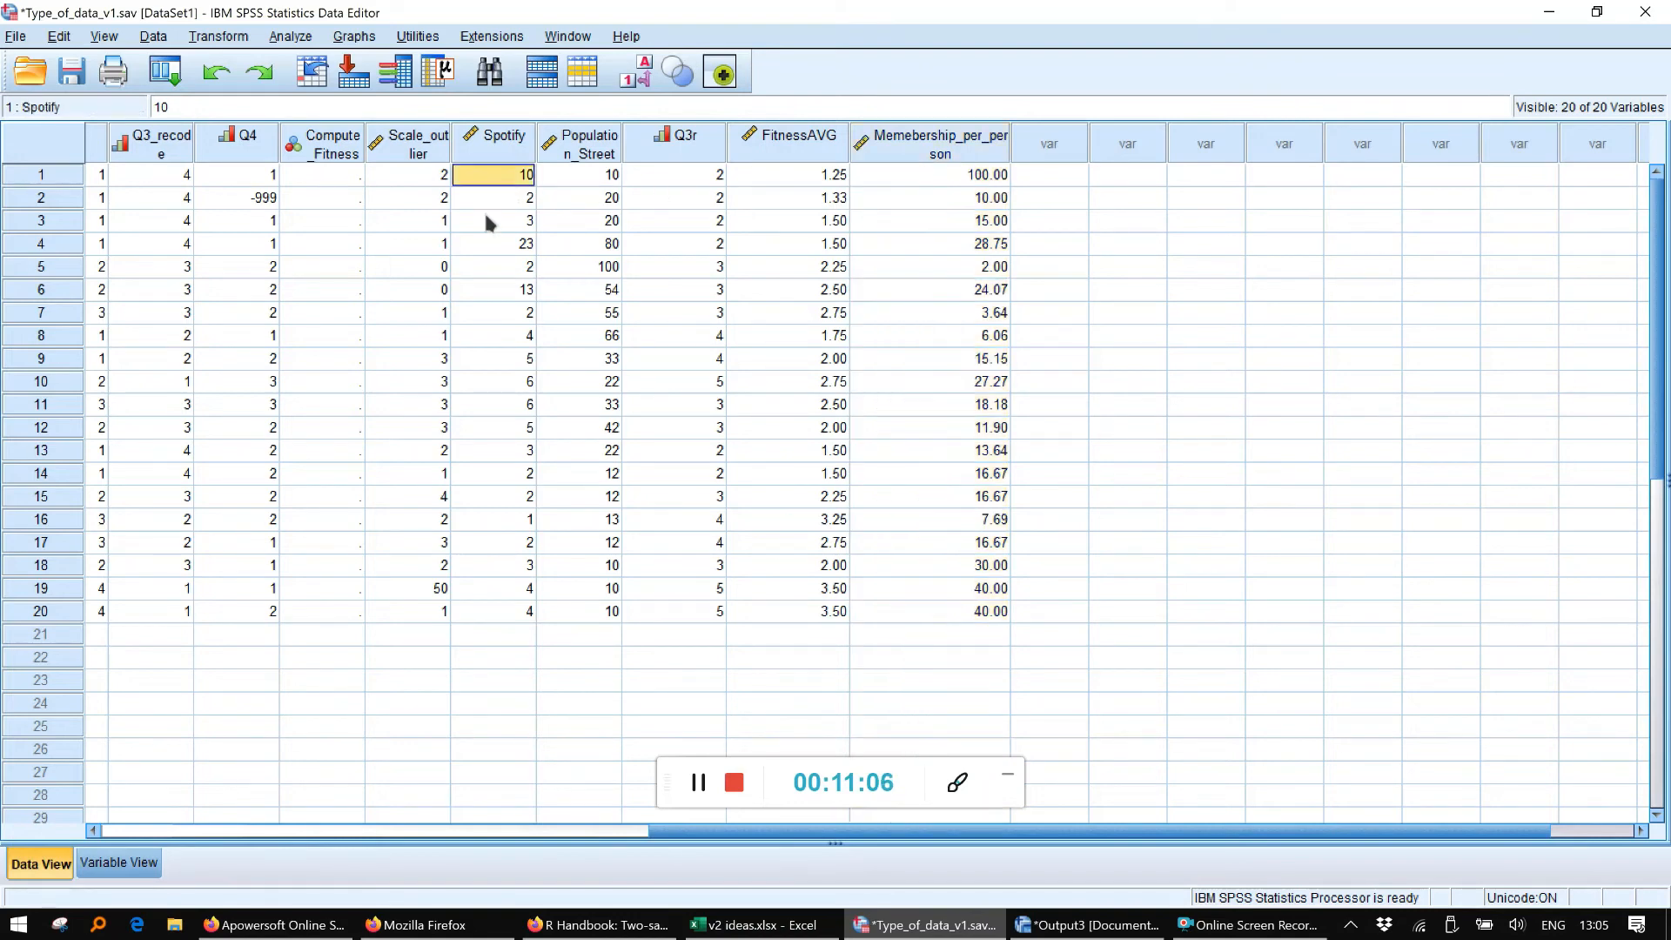
click(485, 222)
click(503, 288)
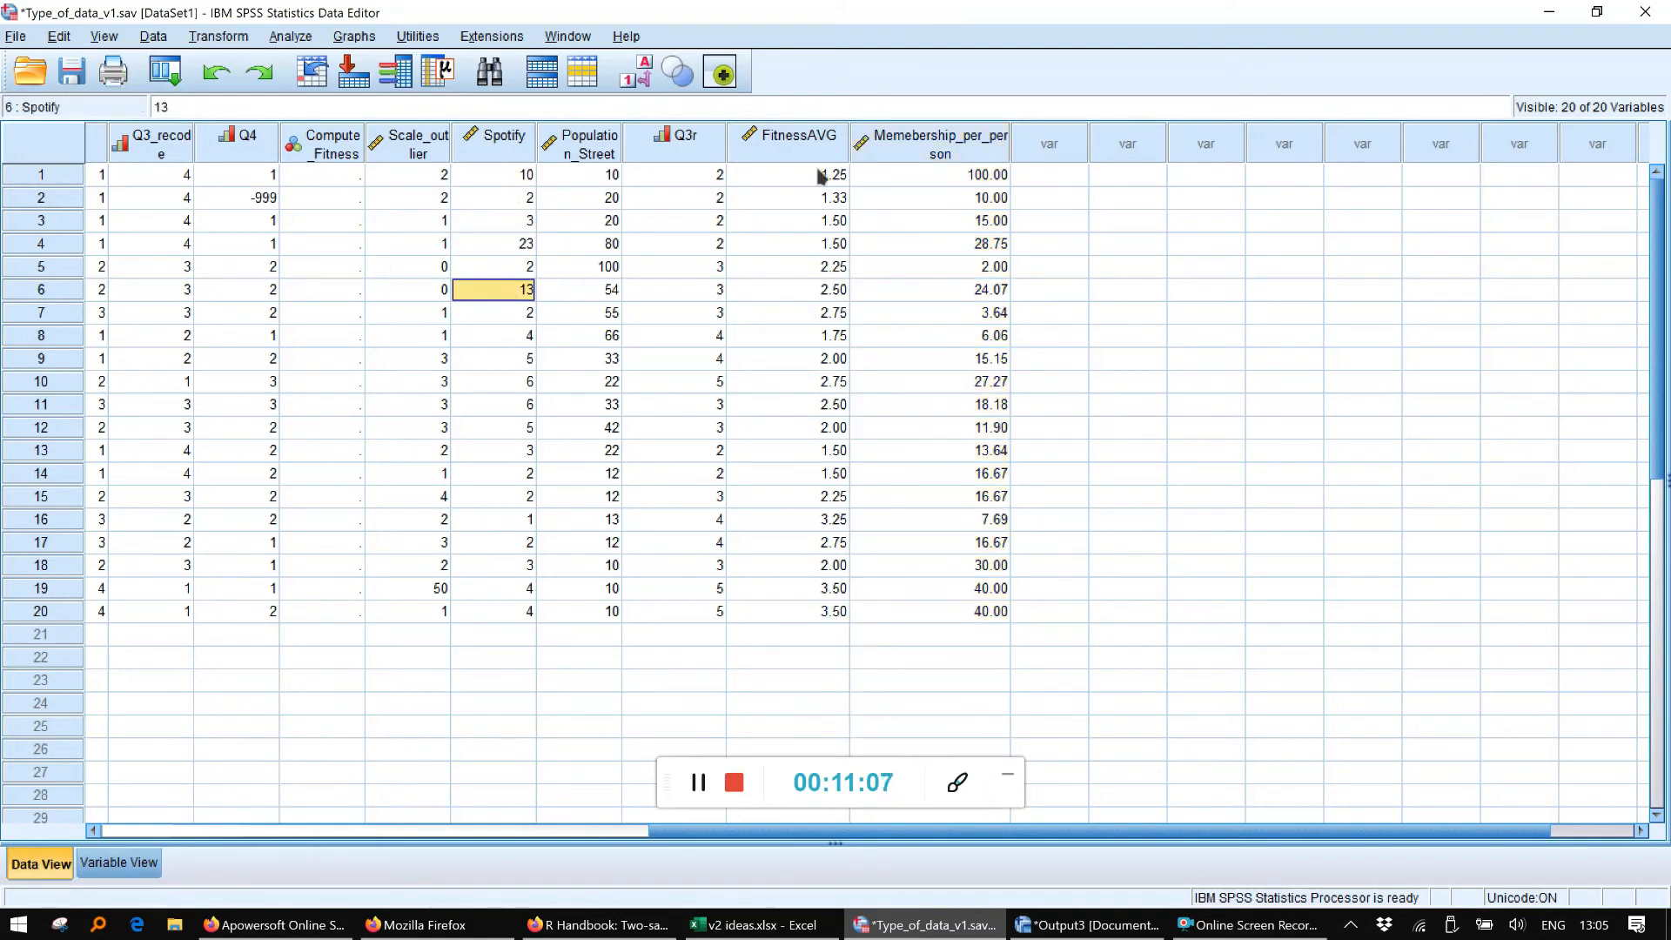
click(961, 182)
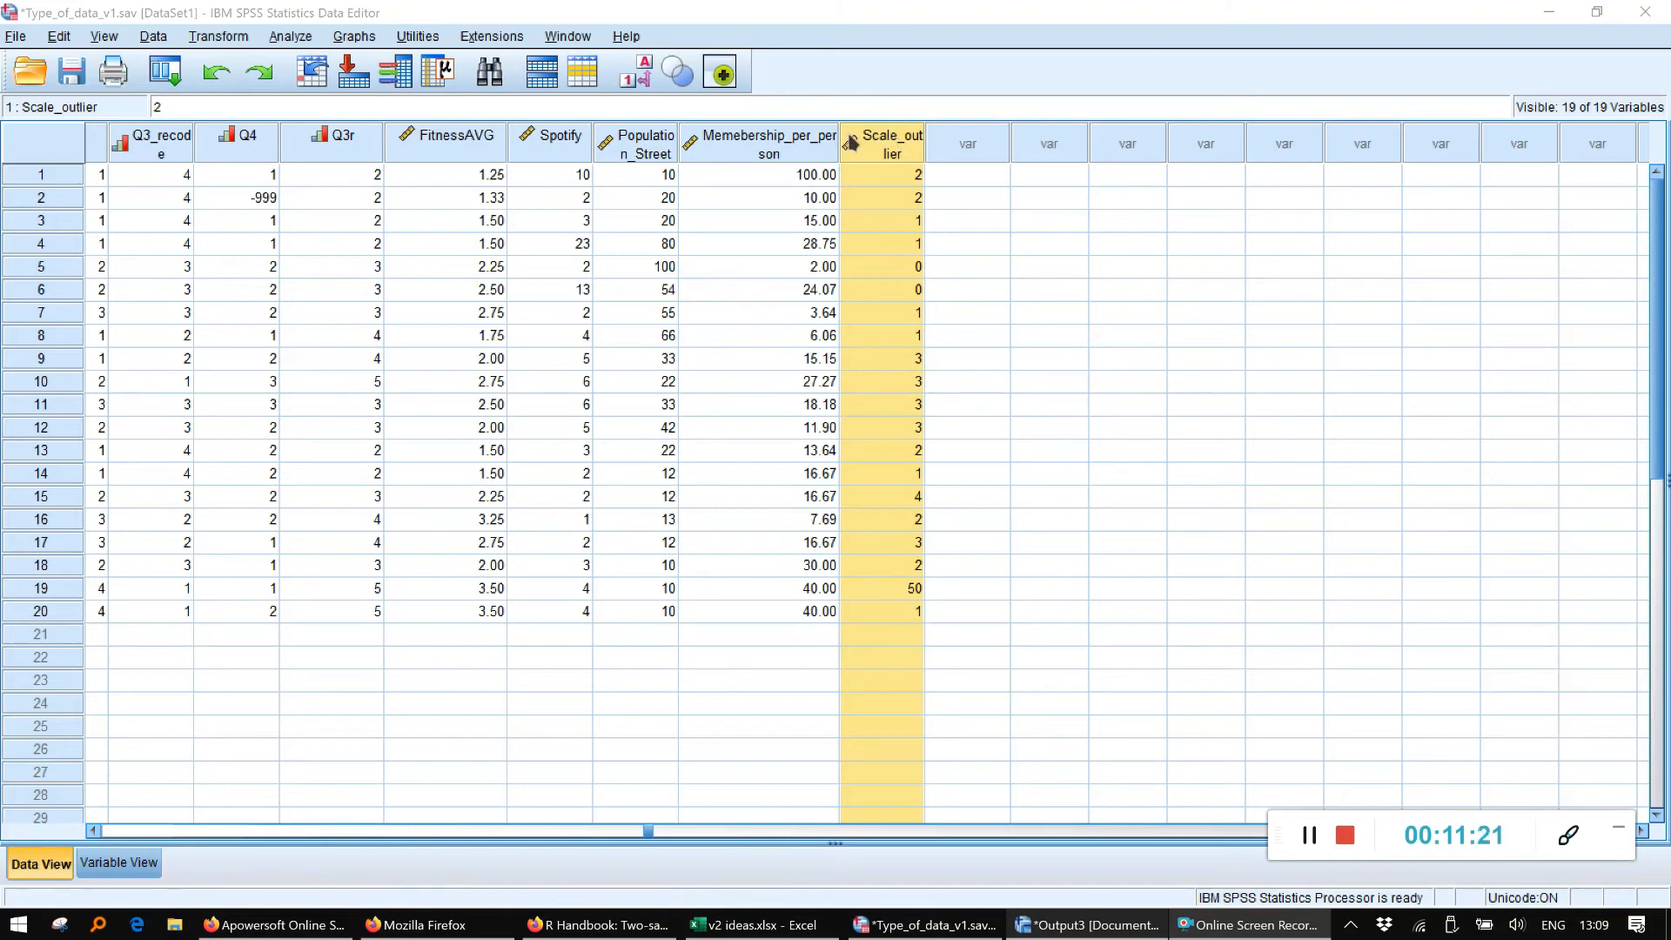
Examine the Scale_outlier column for an implausible value, checking the entry in row 19
mouse_move(866, 157)
click(890, 596)
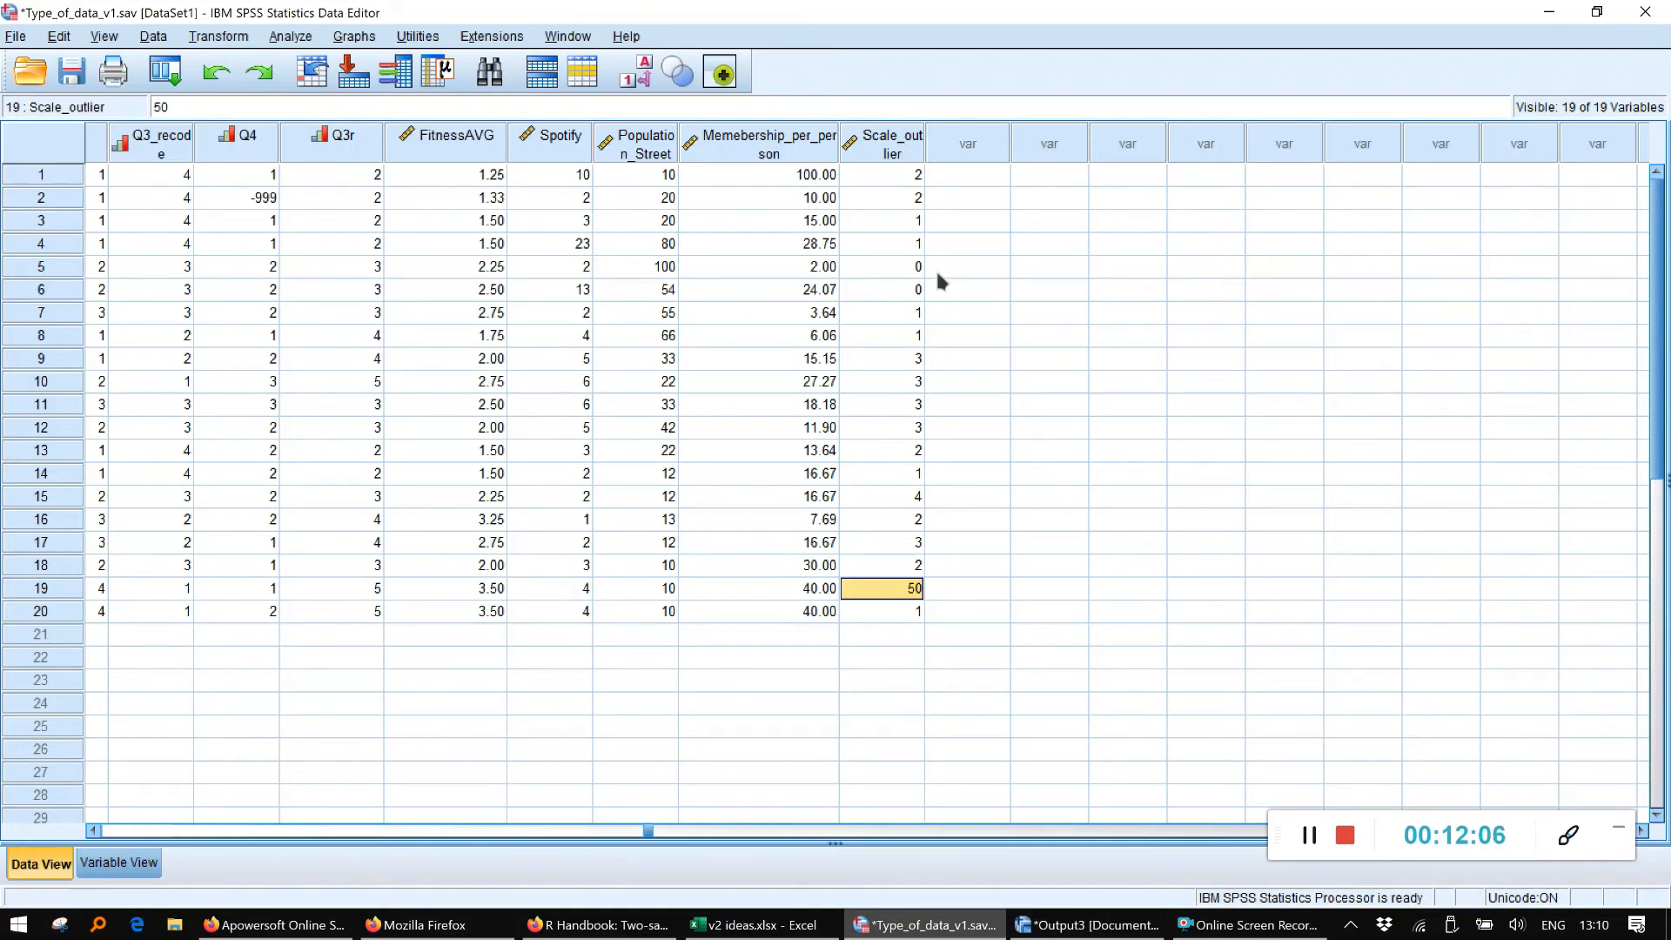
click(877, 150)
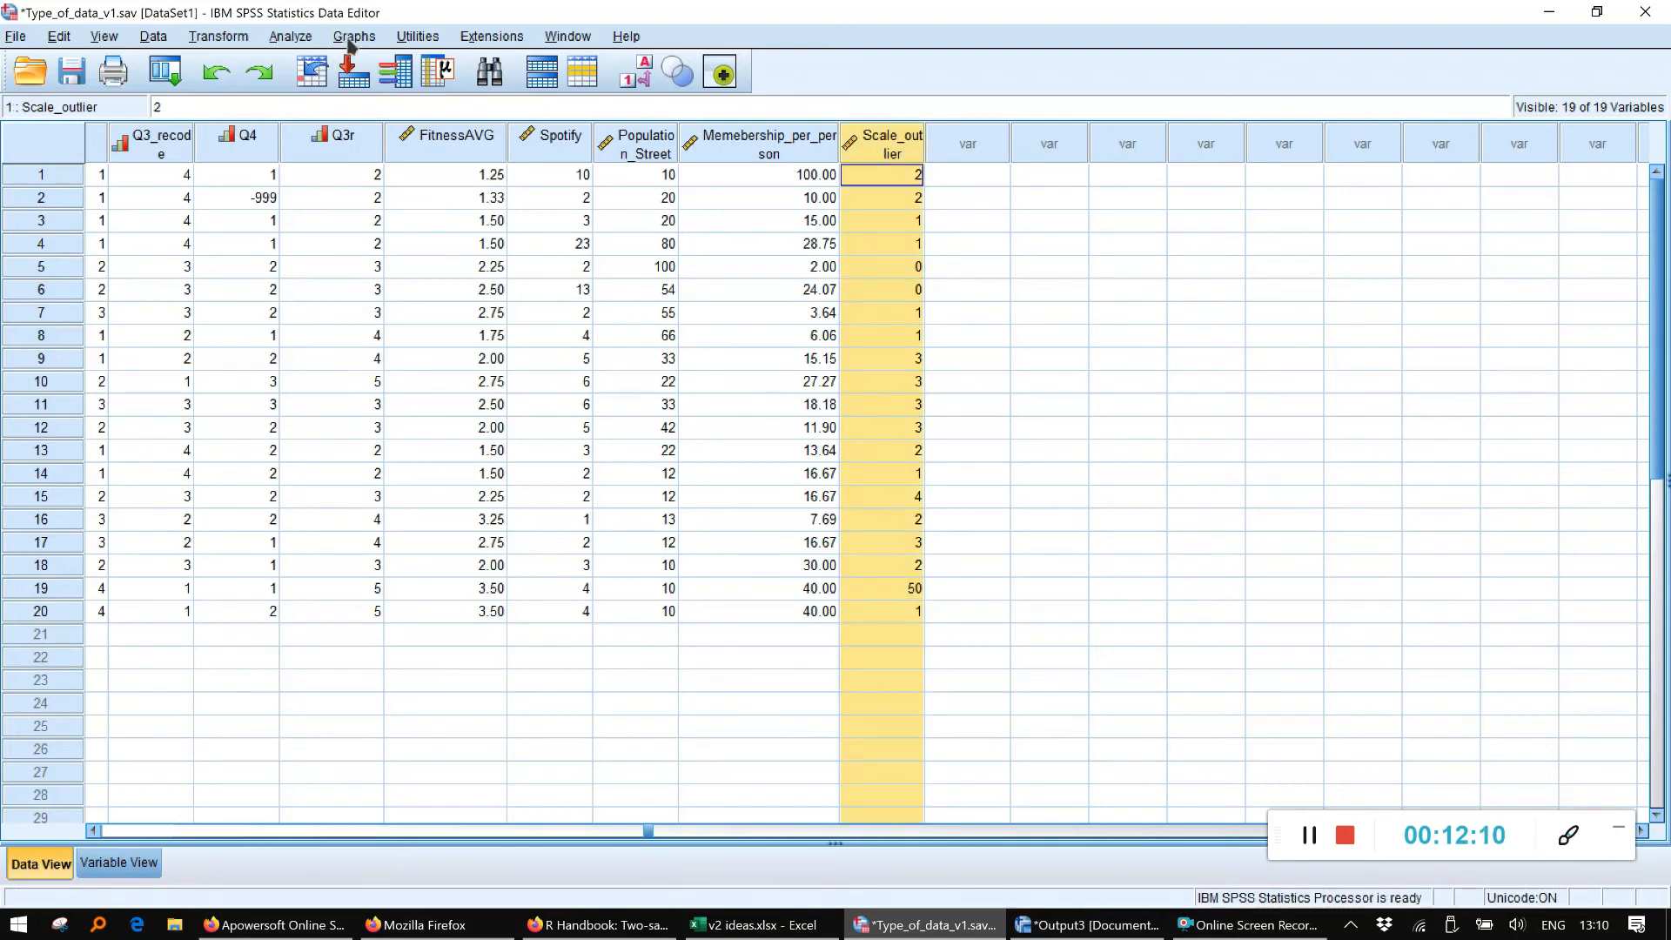
Start a chart in the Chart Builder and choose the Boxplot chart type
click(351, 43)
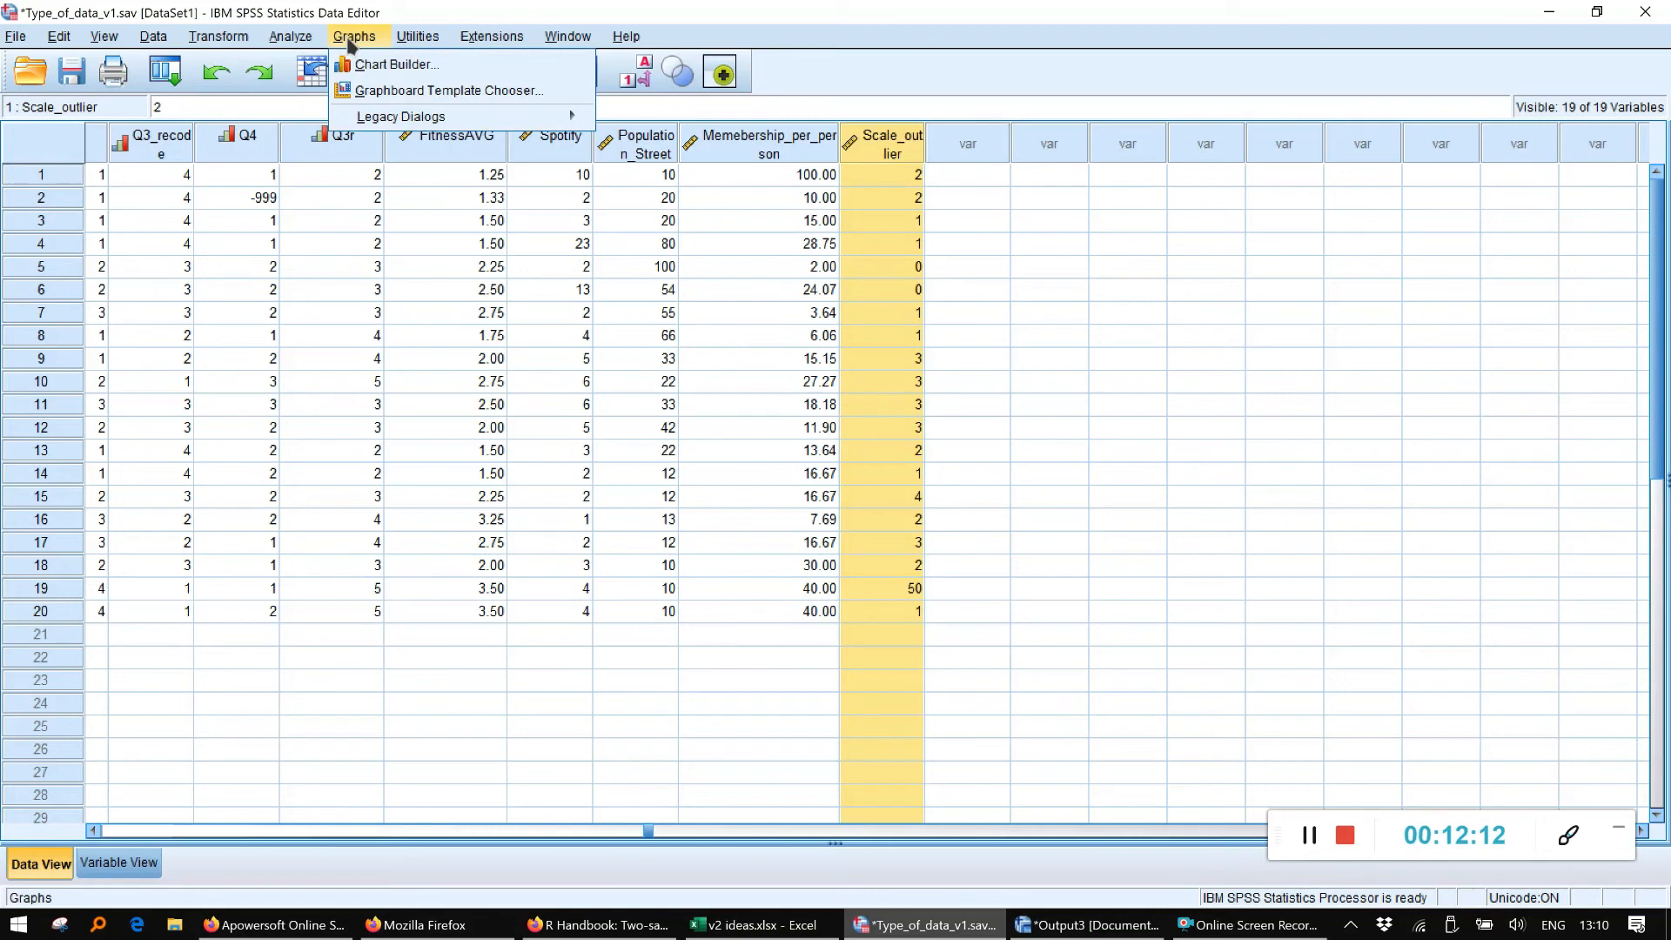
click(388, 67)
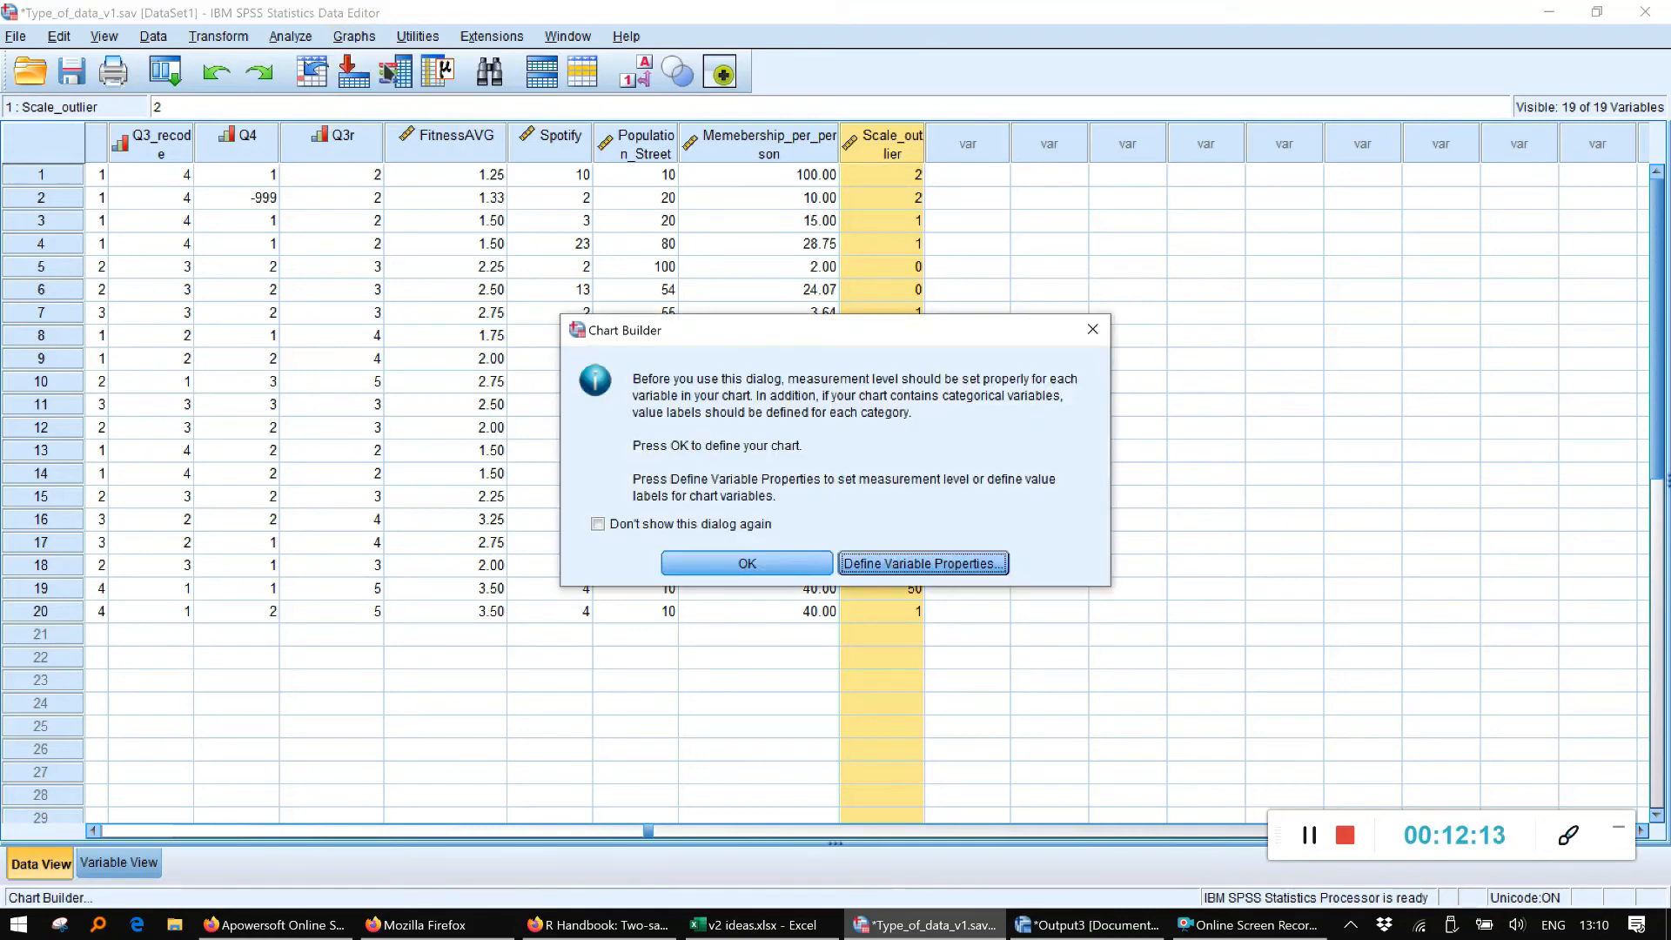
click(770, 563)
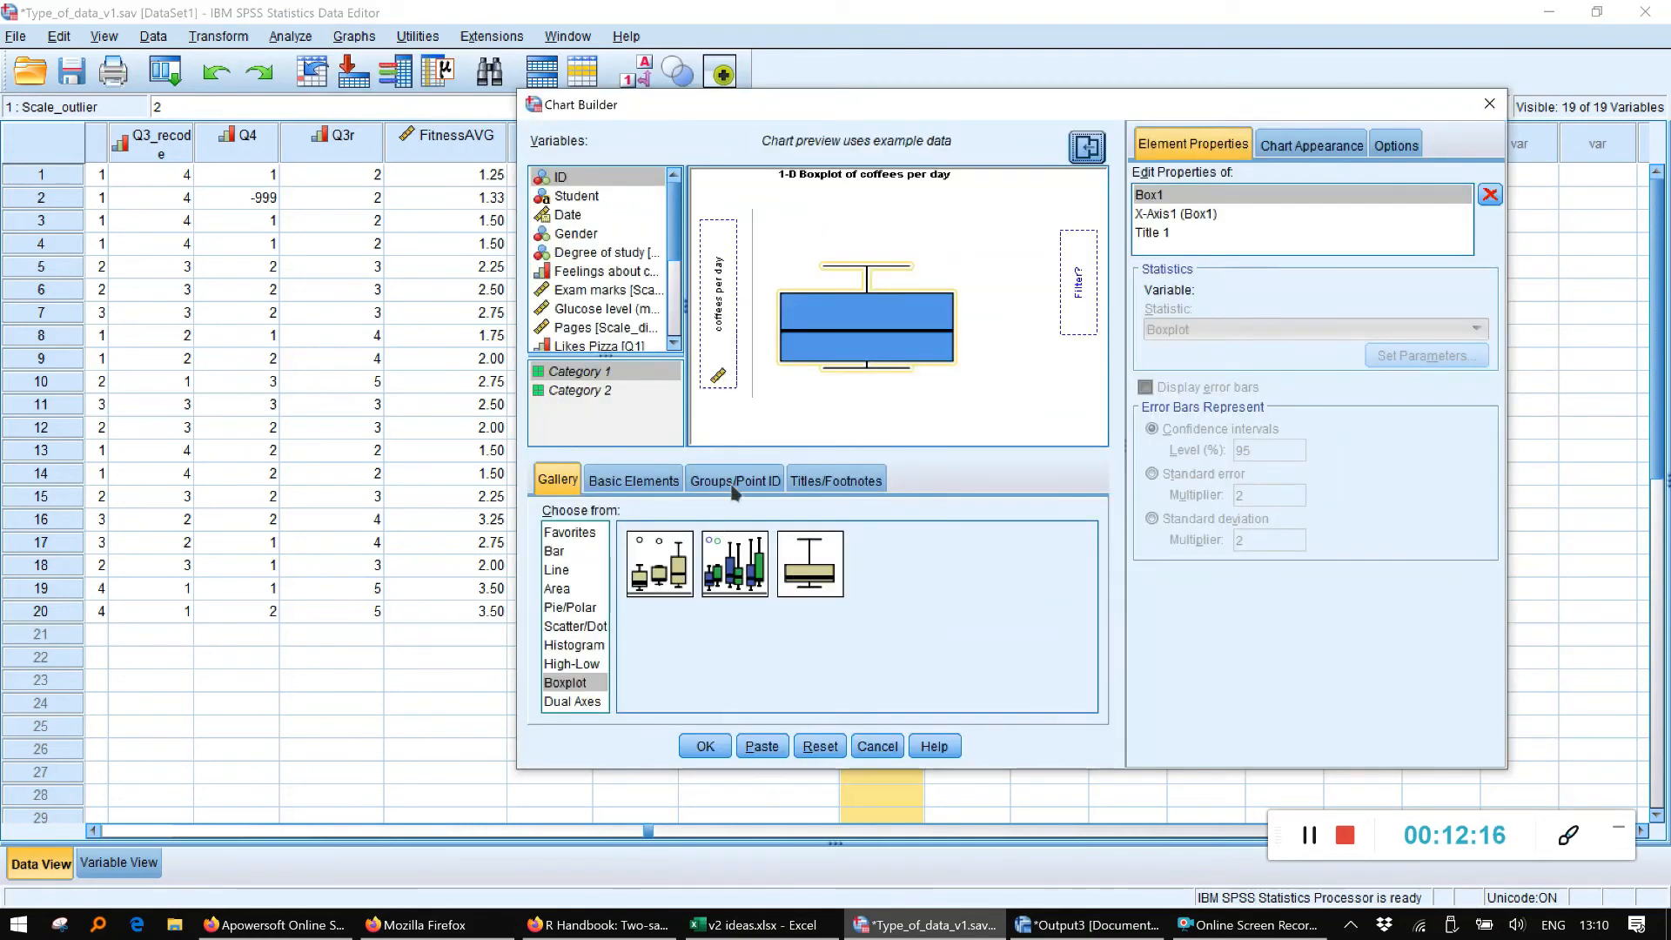
click(570, 663)
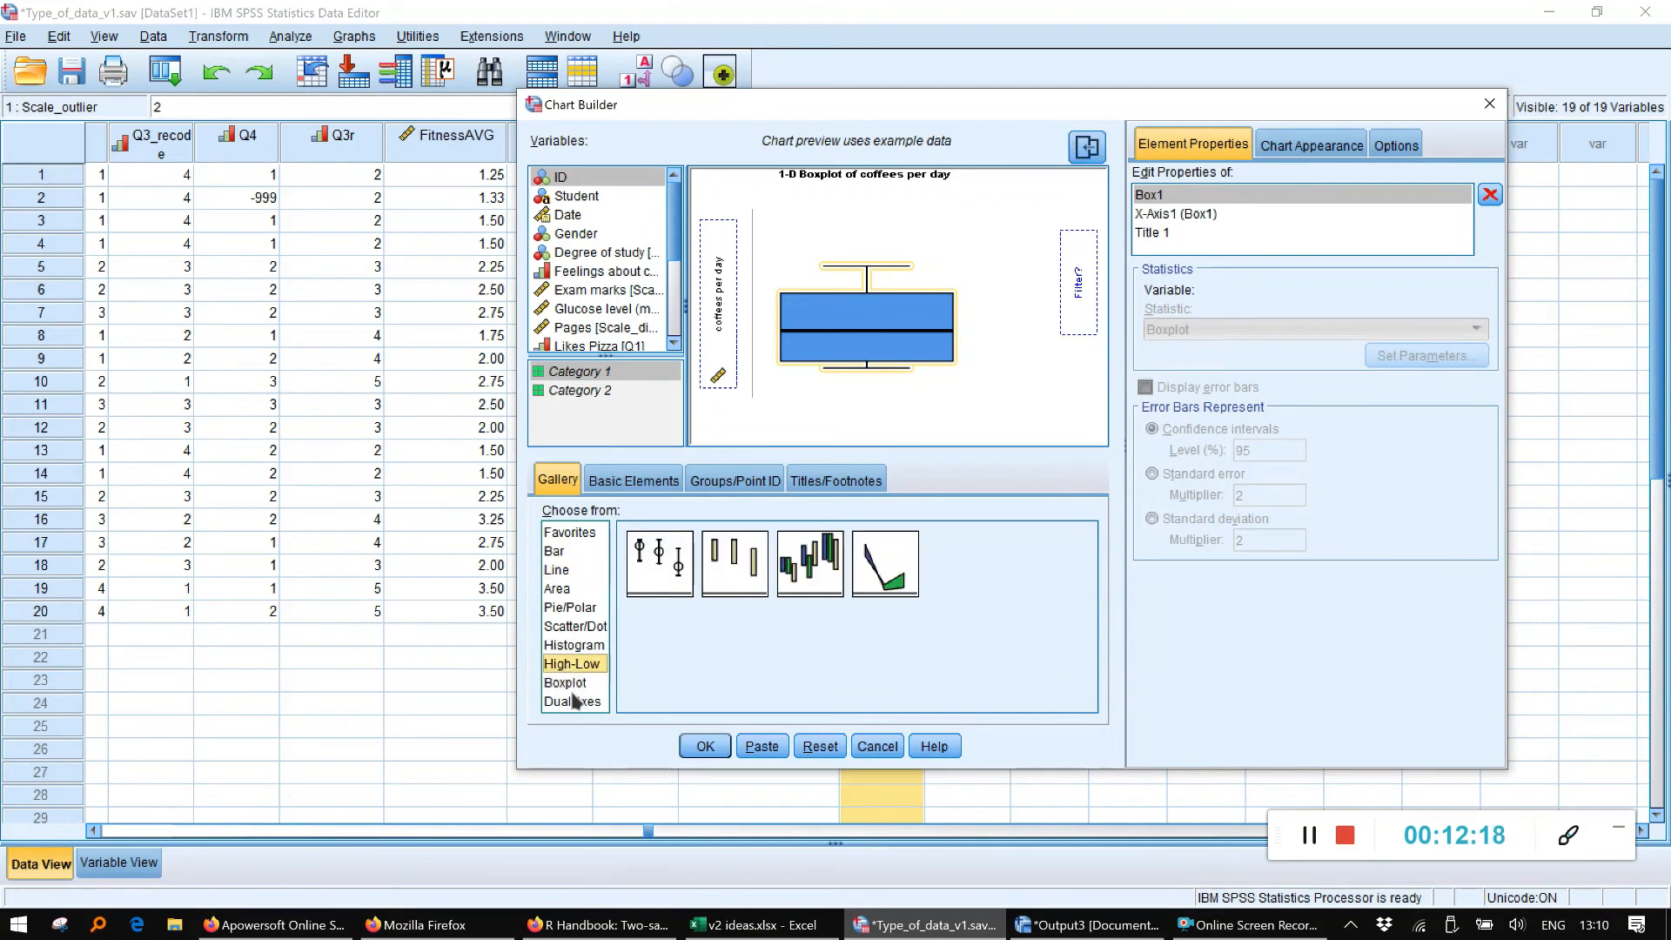
click(566, 682)
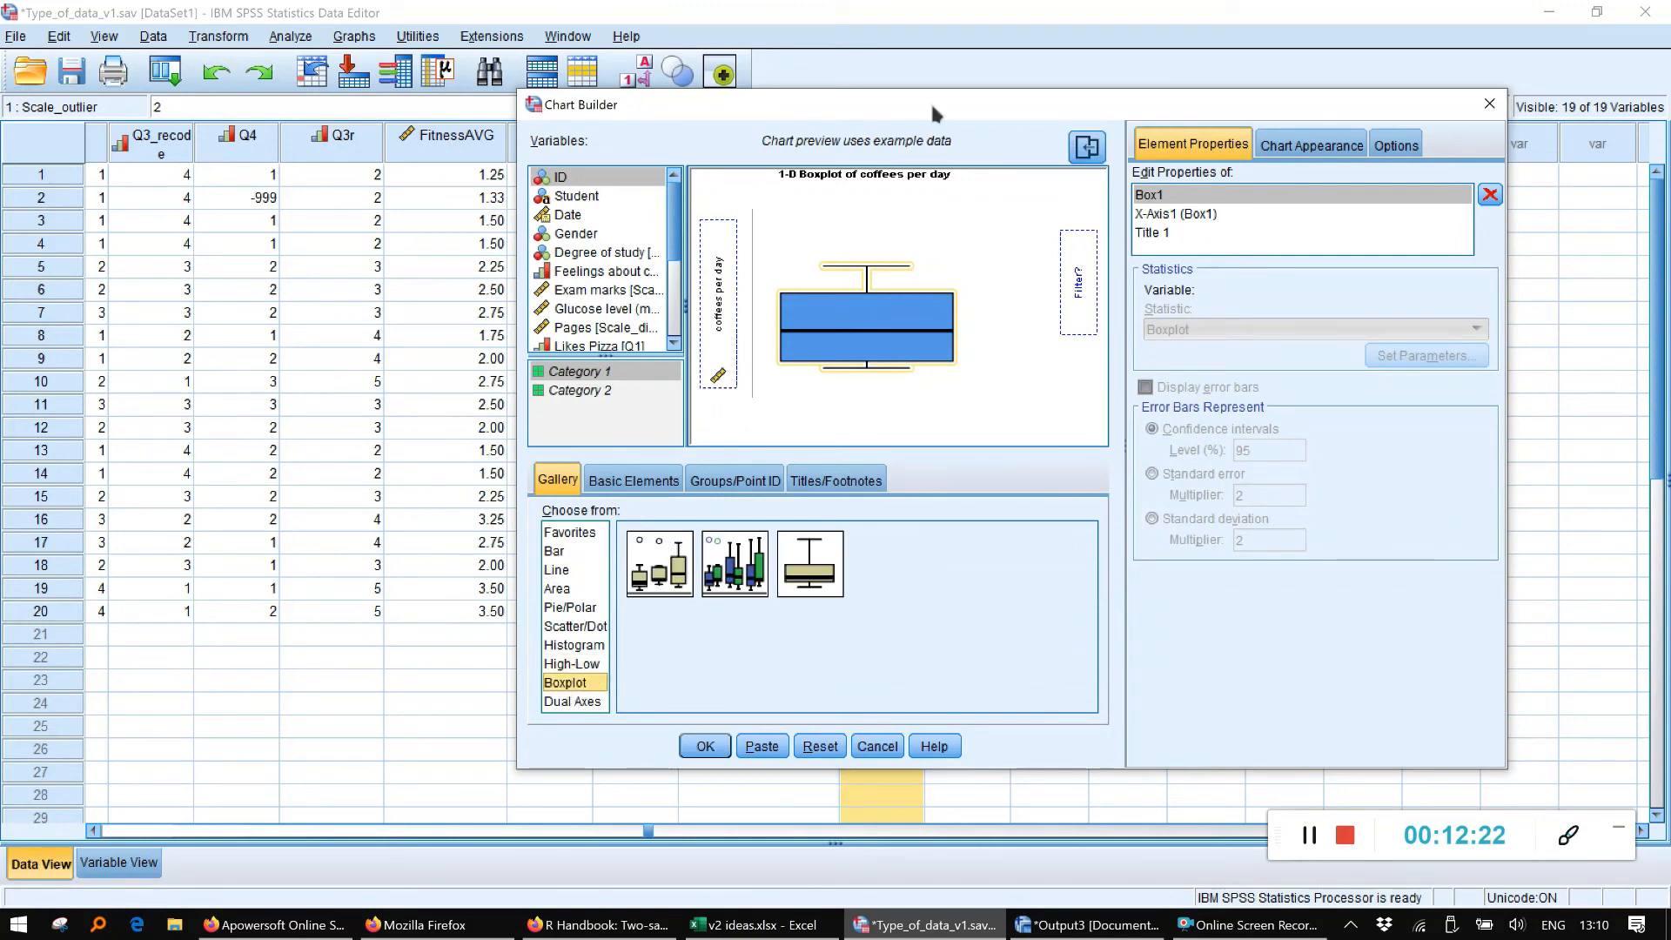
Set up a 1-D boxplot of the coffees per day variable, generate it and bring the whole chart into view
drag(807, 562, 867, 279)
scroll(576, 331, down, 3)
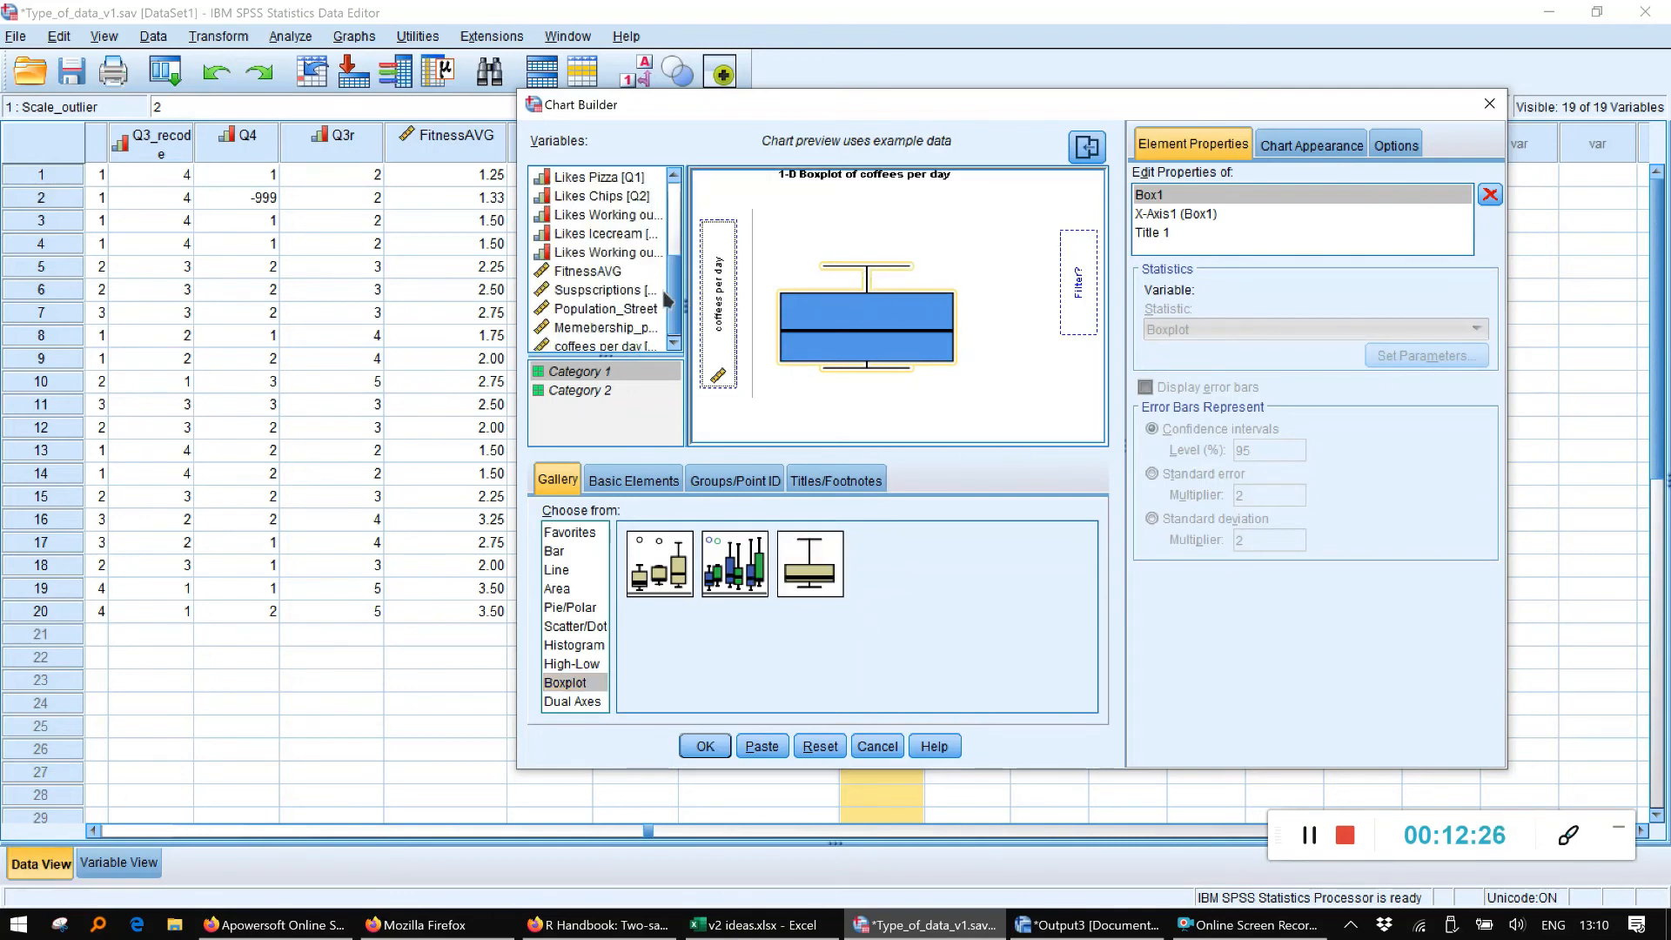
drag(597, 345, 720, 302)
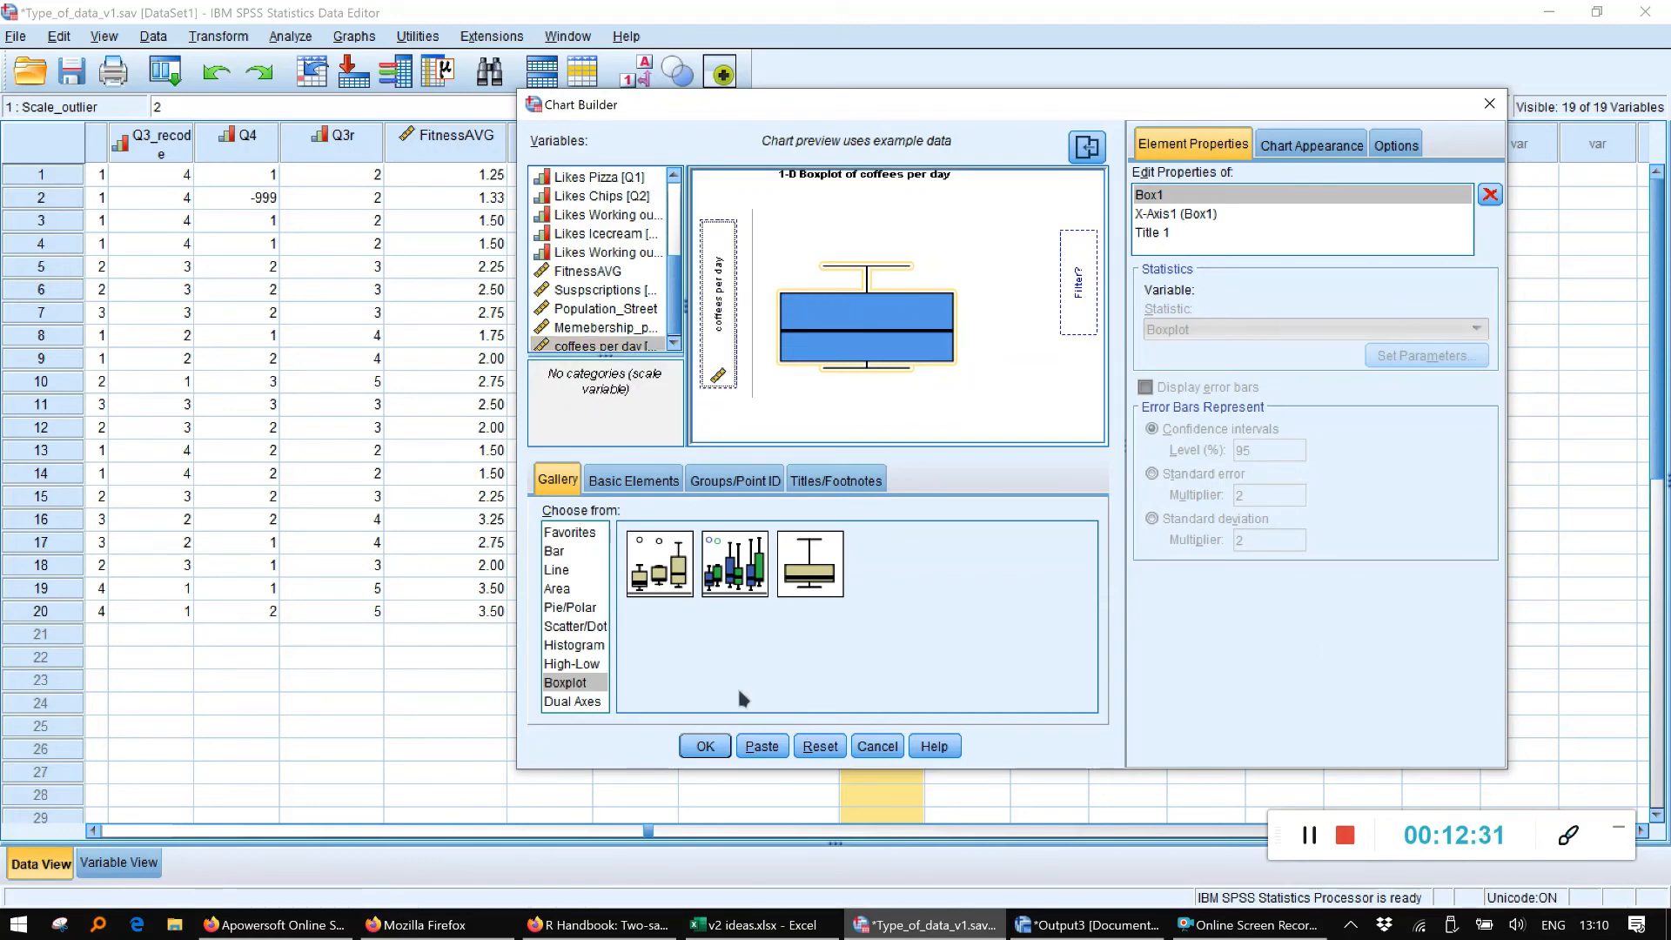
click(728, 744)
click(701, 746)
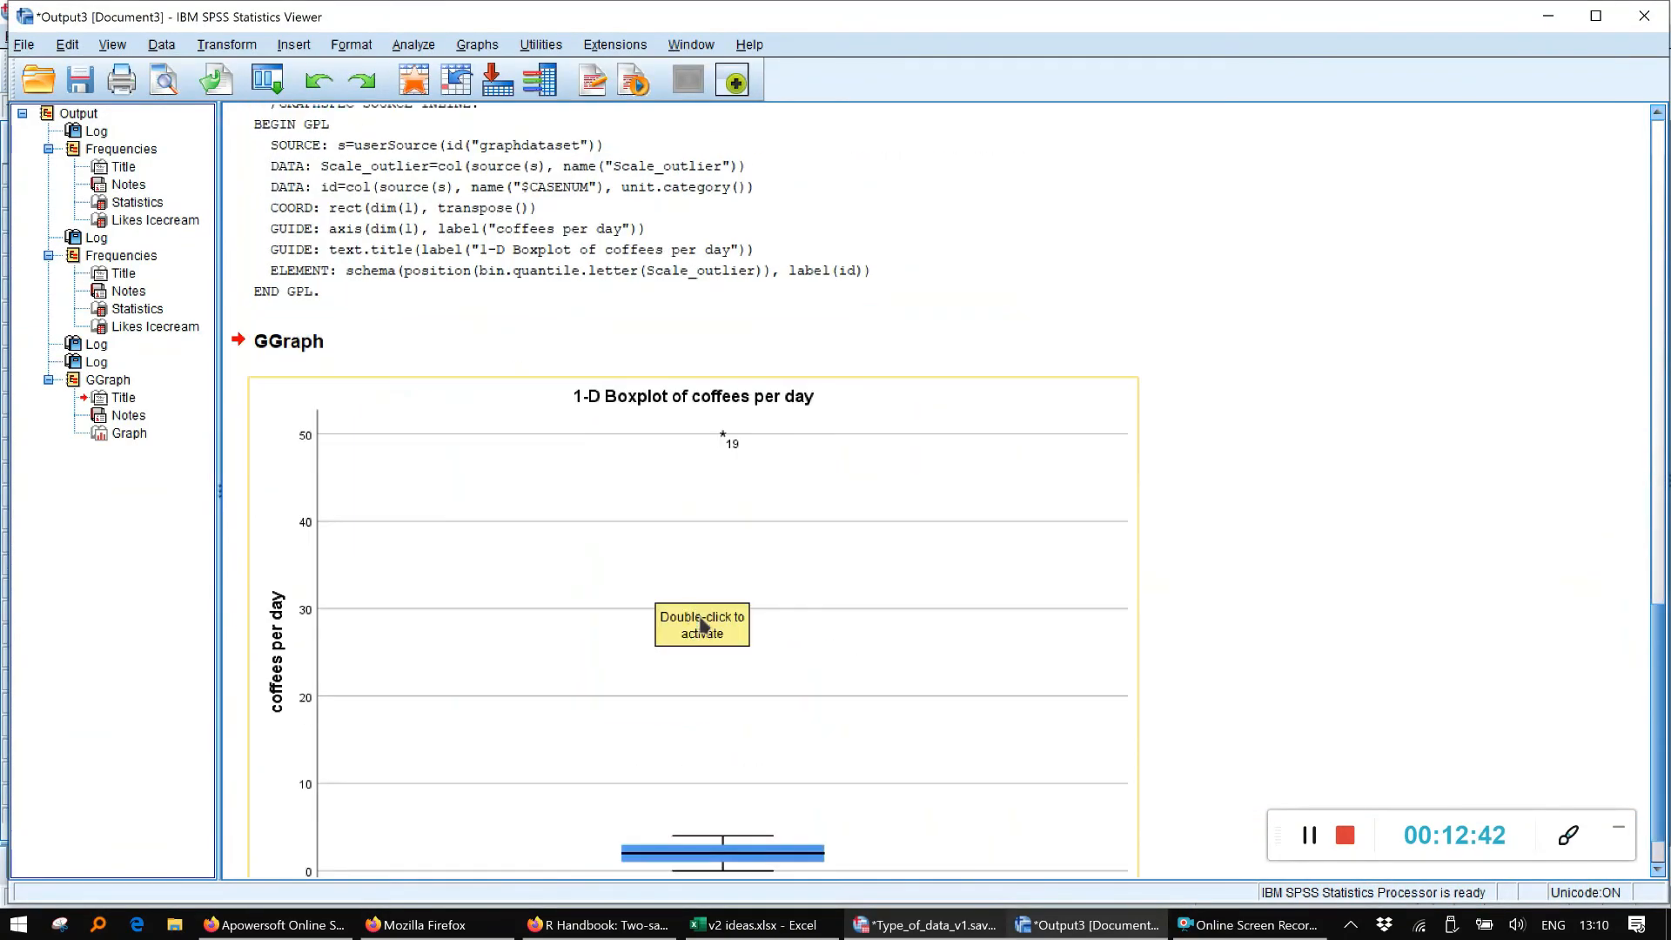
scroll(721, 674, down, 2)
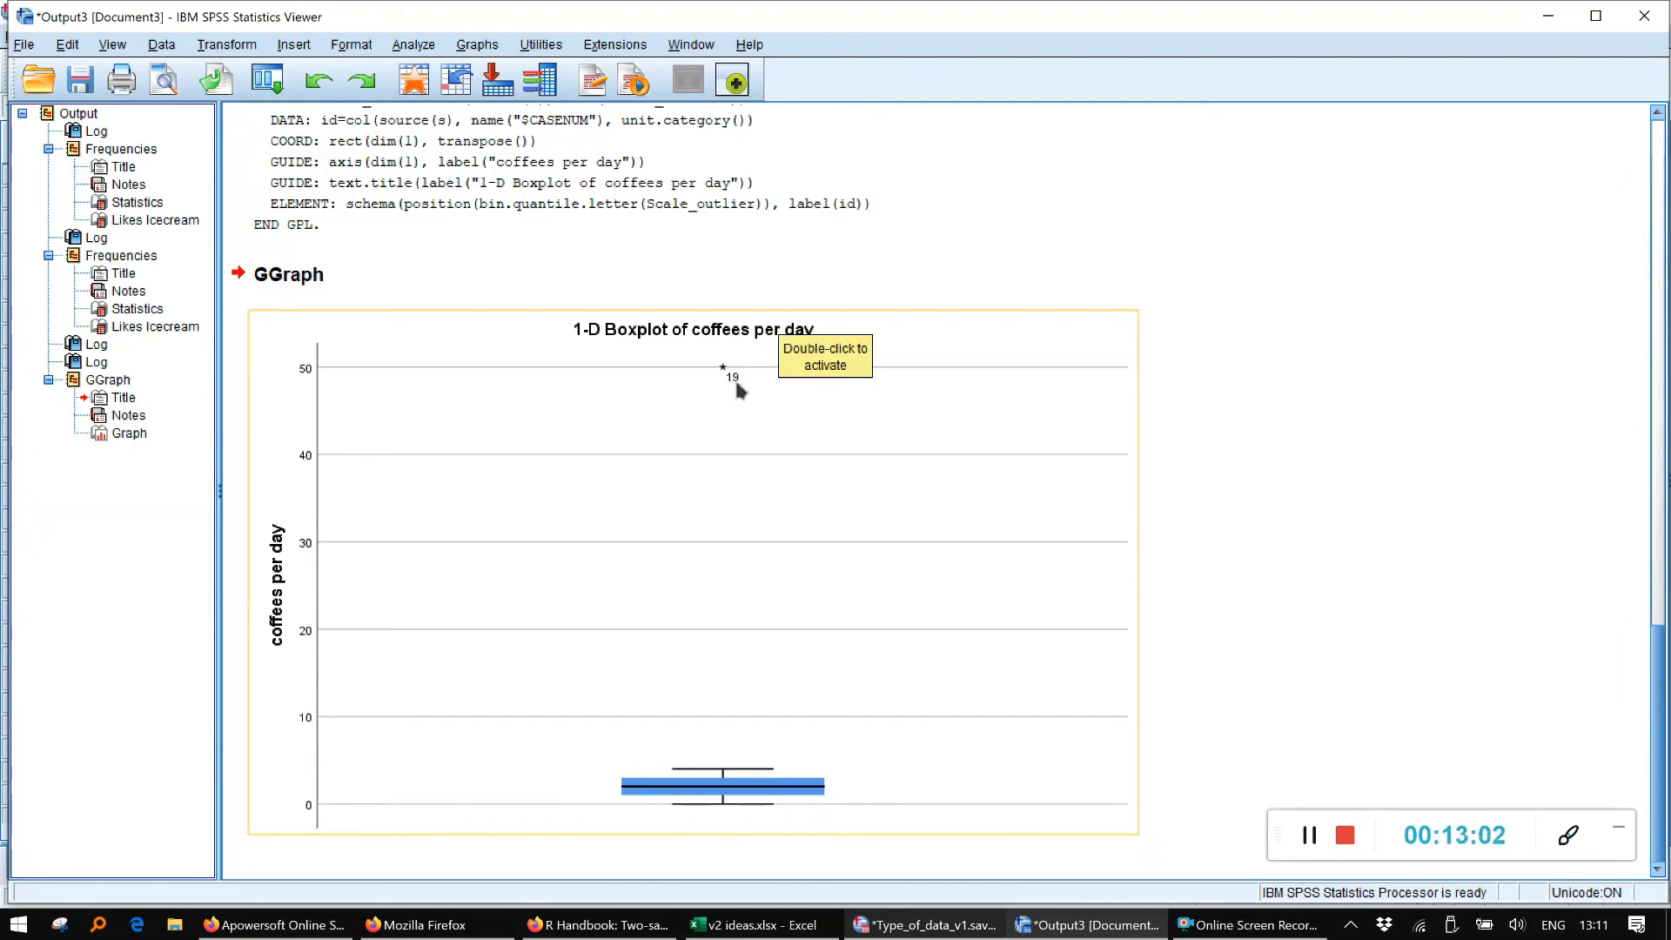
Return to the data and locate the Scale_outlier value of case 19, flagged in the boxplot
click(898, 928)
click(41, 589)
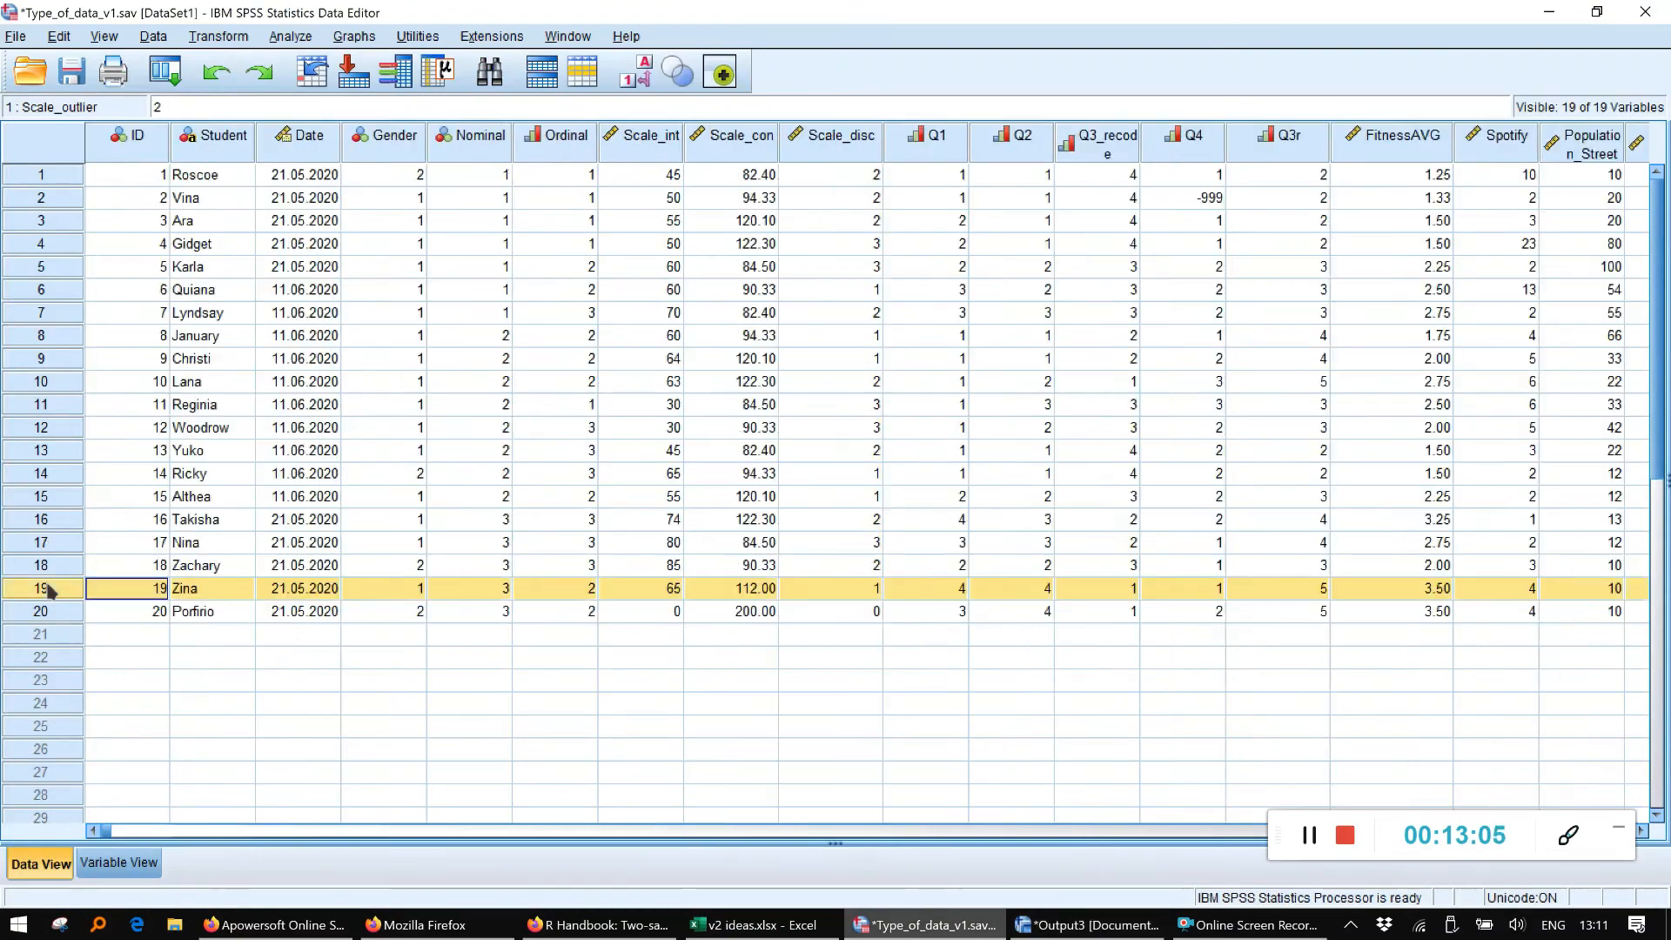
drag(104, 830, 1123, 866)
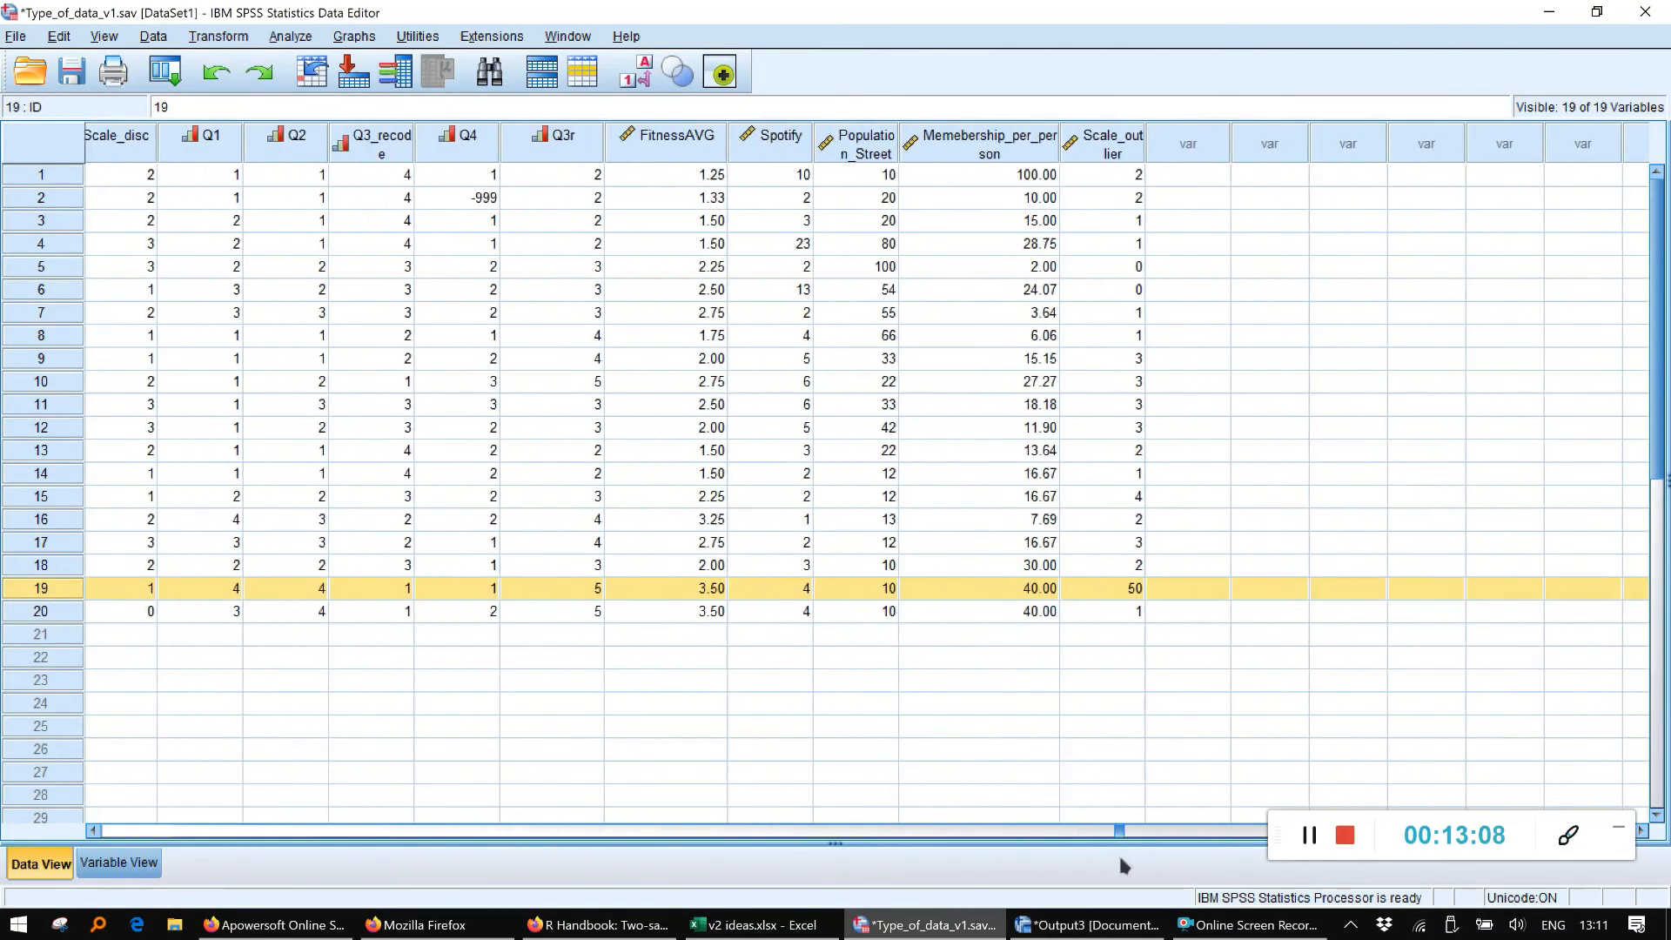
click(1105, 590)
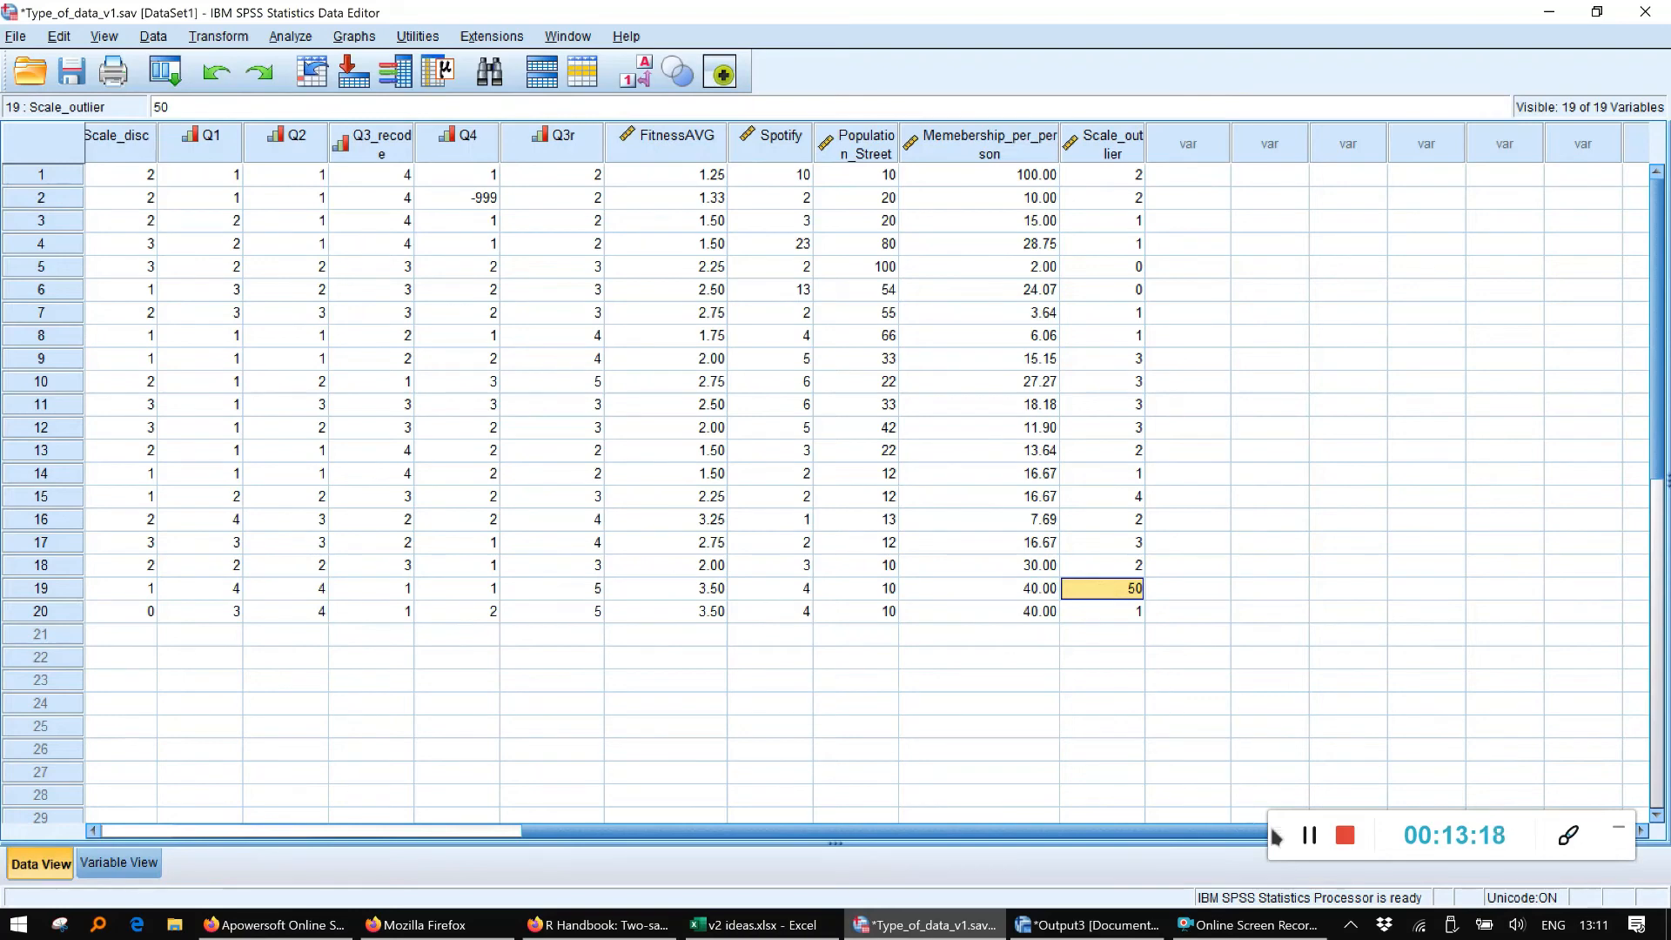
Delete the Scale_outlier value in row 19, leaving the cell empty
double_click(1117, 587)
key(Right)
key(BackSpace)
key(Delete)
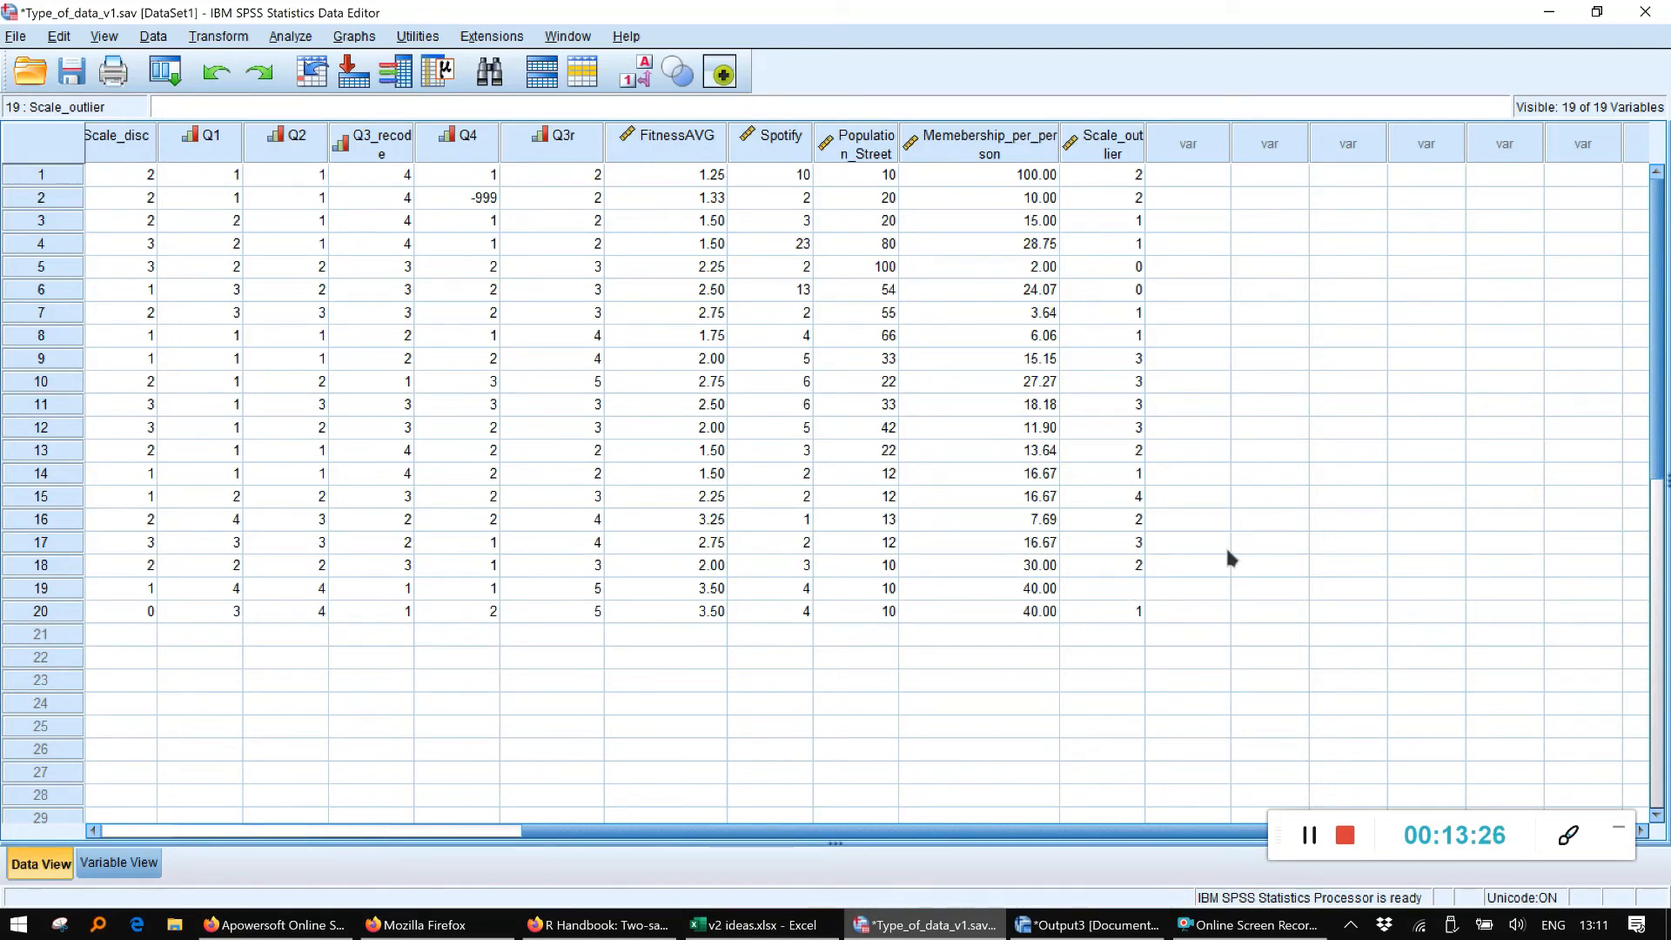
click(1136, 620)
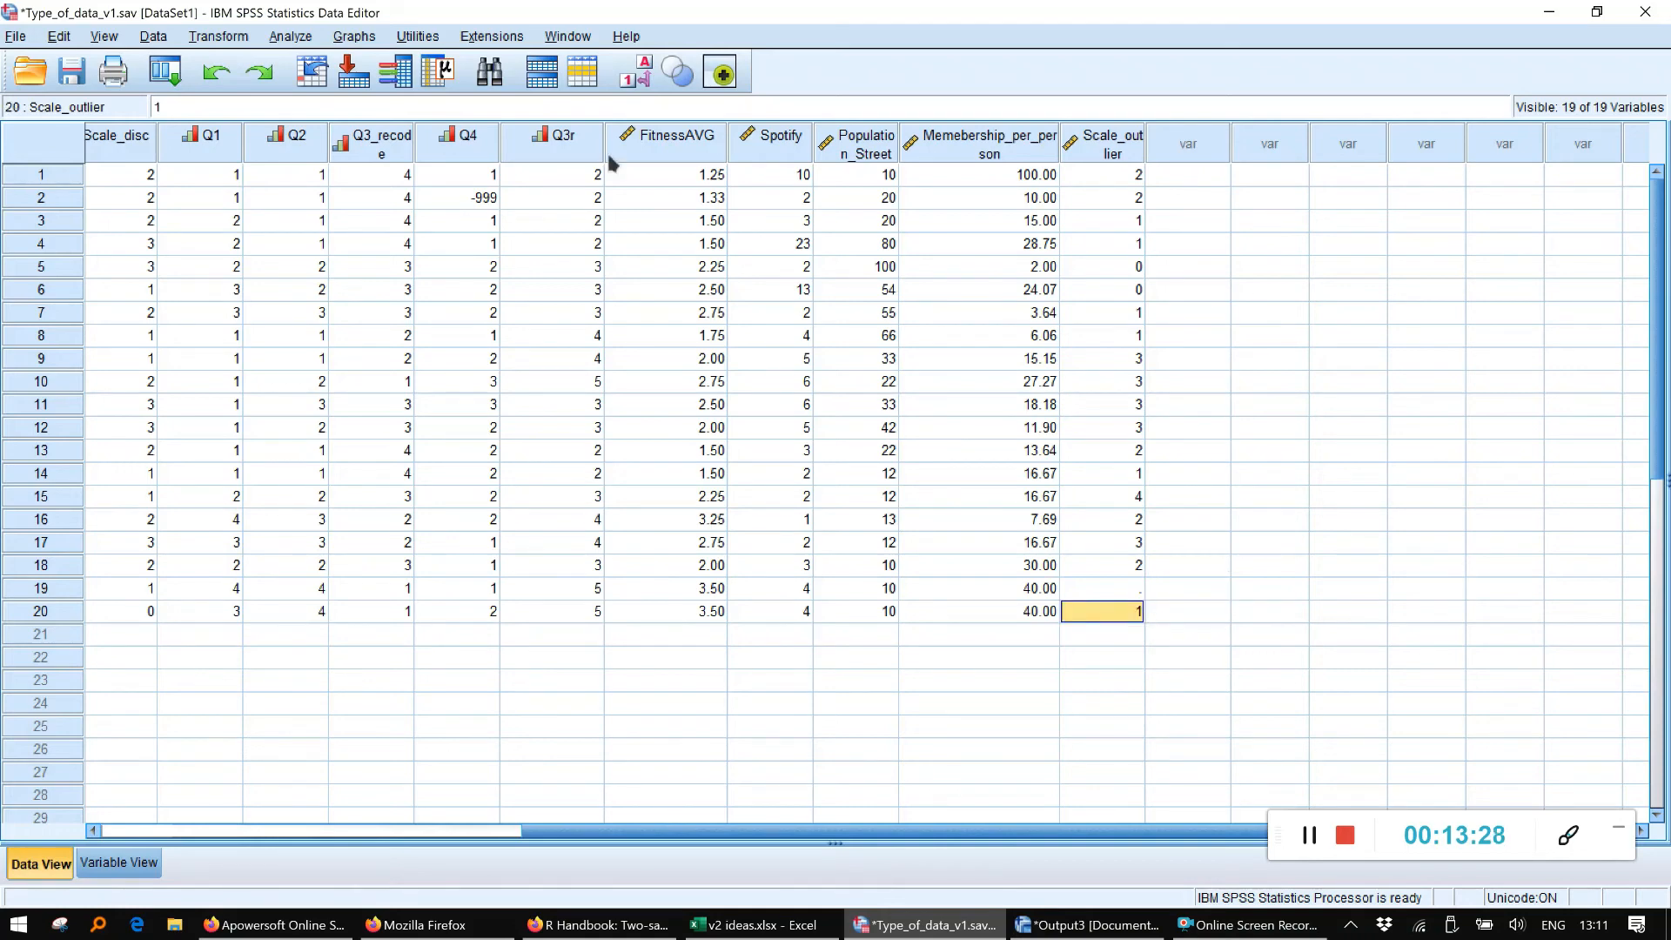
Generate the 1-D boxplot of coffees per day again, examine the new chart and return to the data
click(290, 37)
mouse_move(354, 39)
click(383, 65)
click(733, 567)
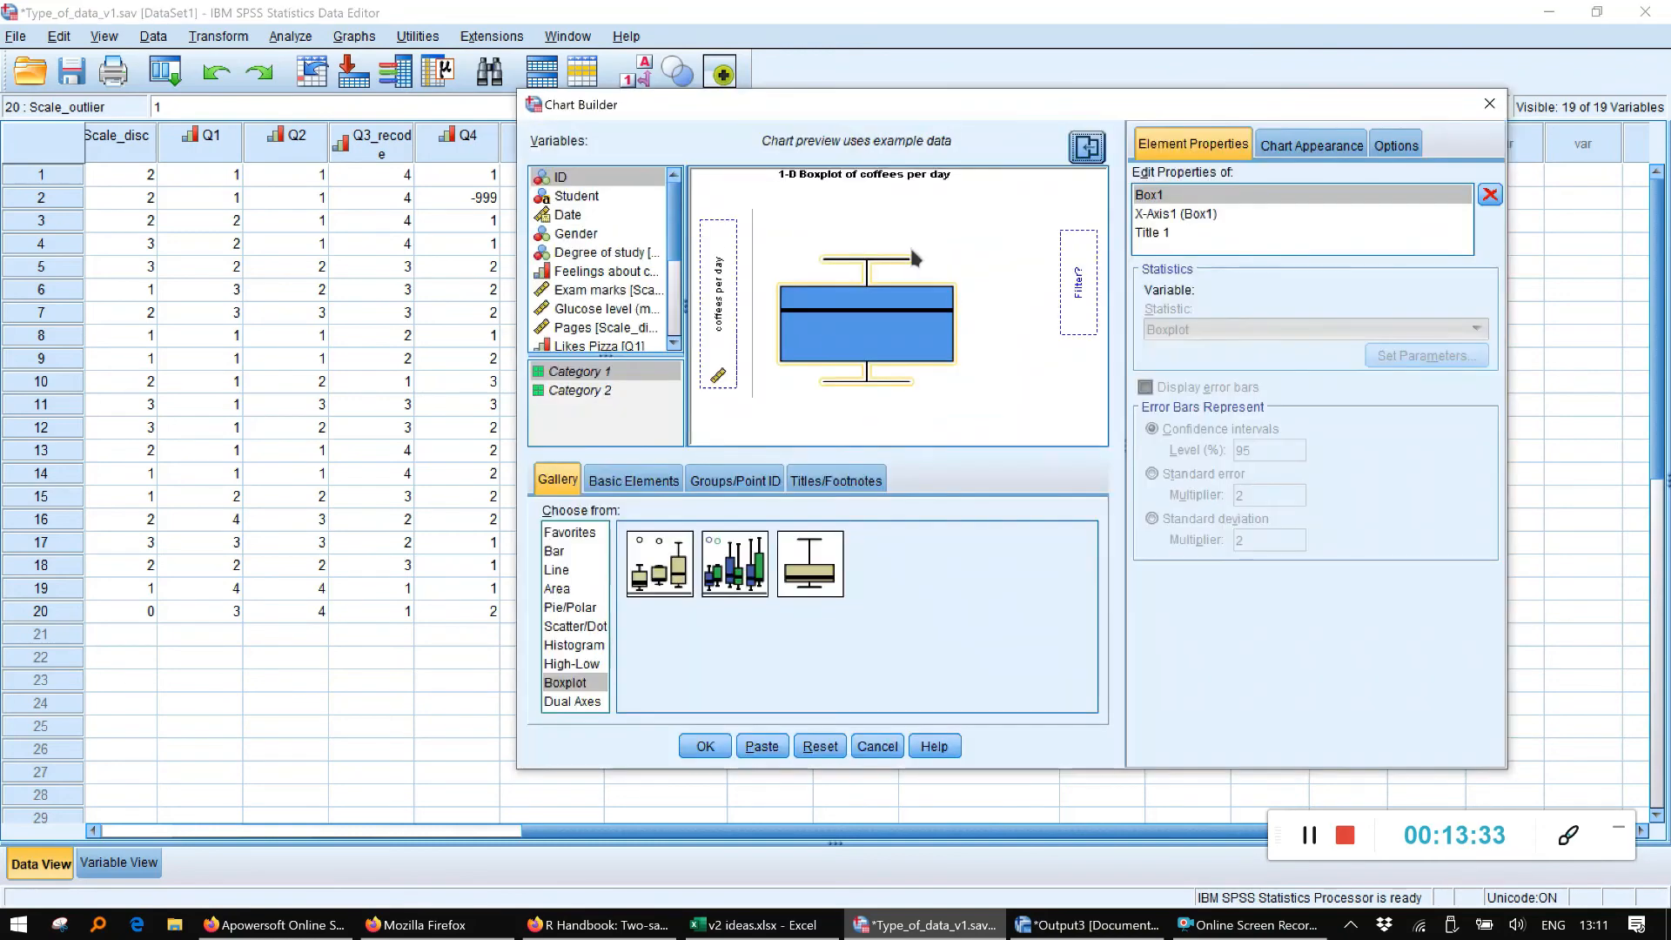
click(705, 746)
scroll(708, 725, down, 3)
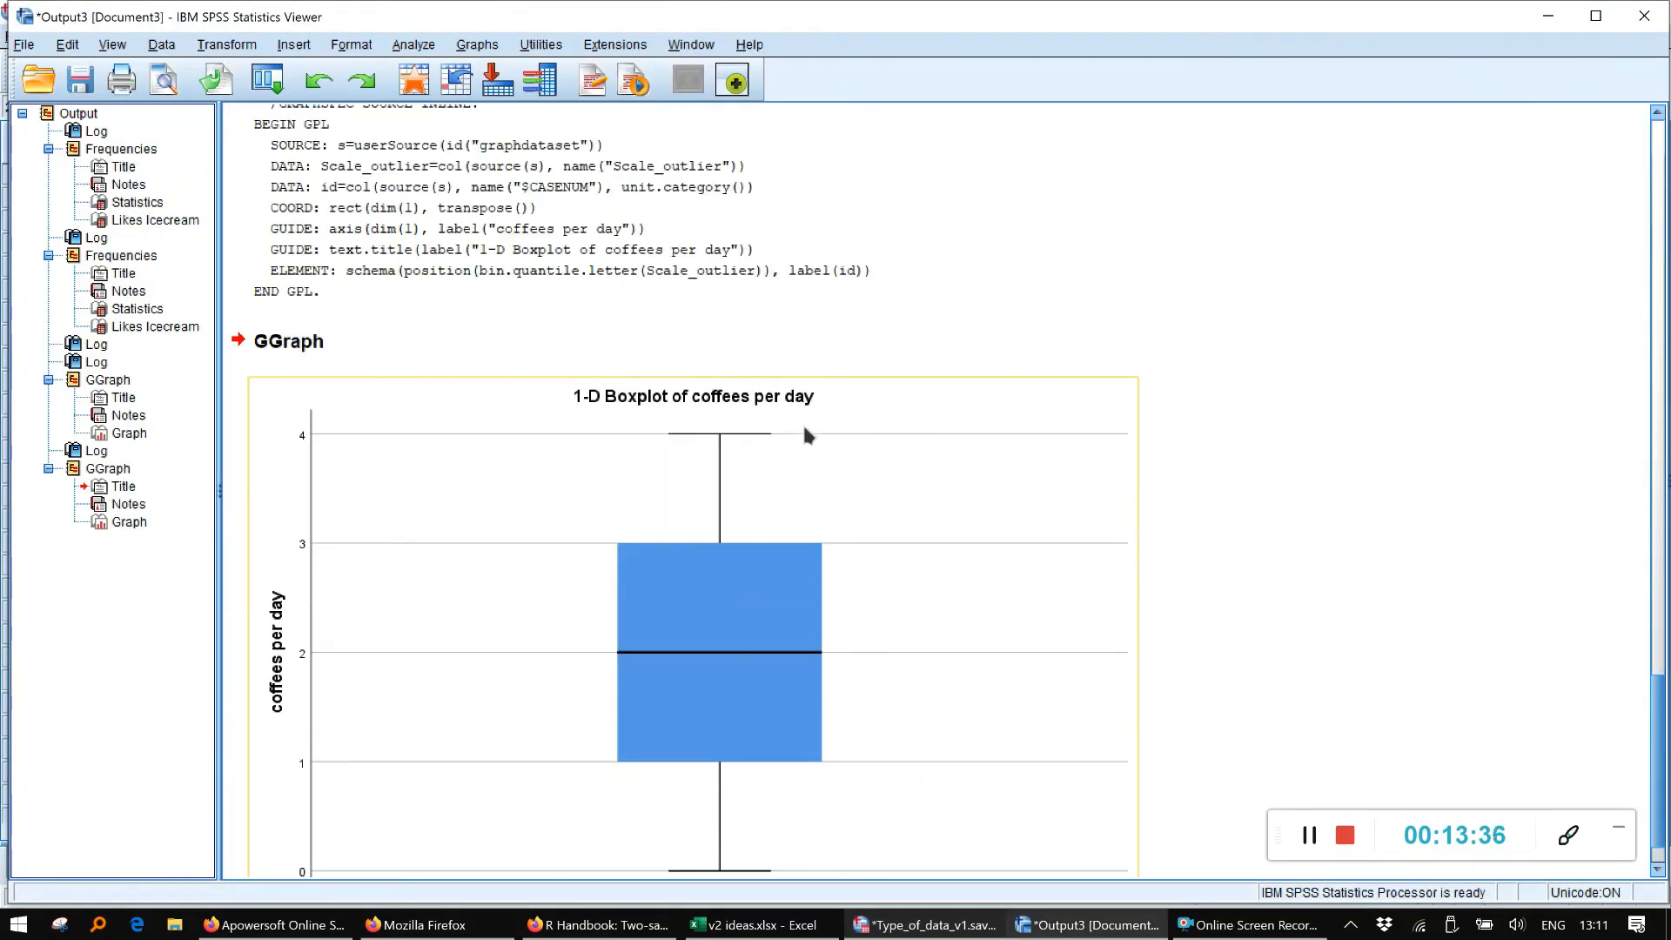
scroll(835, 604, down, 1)
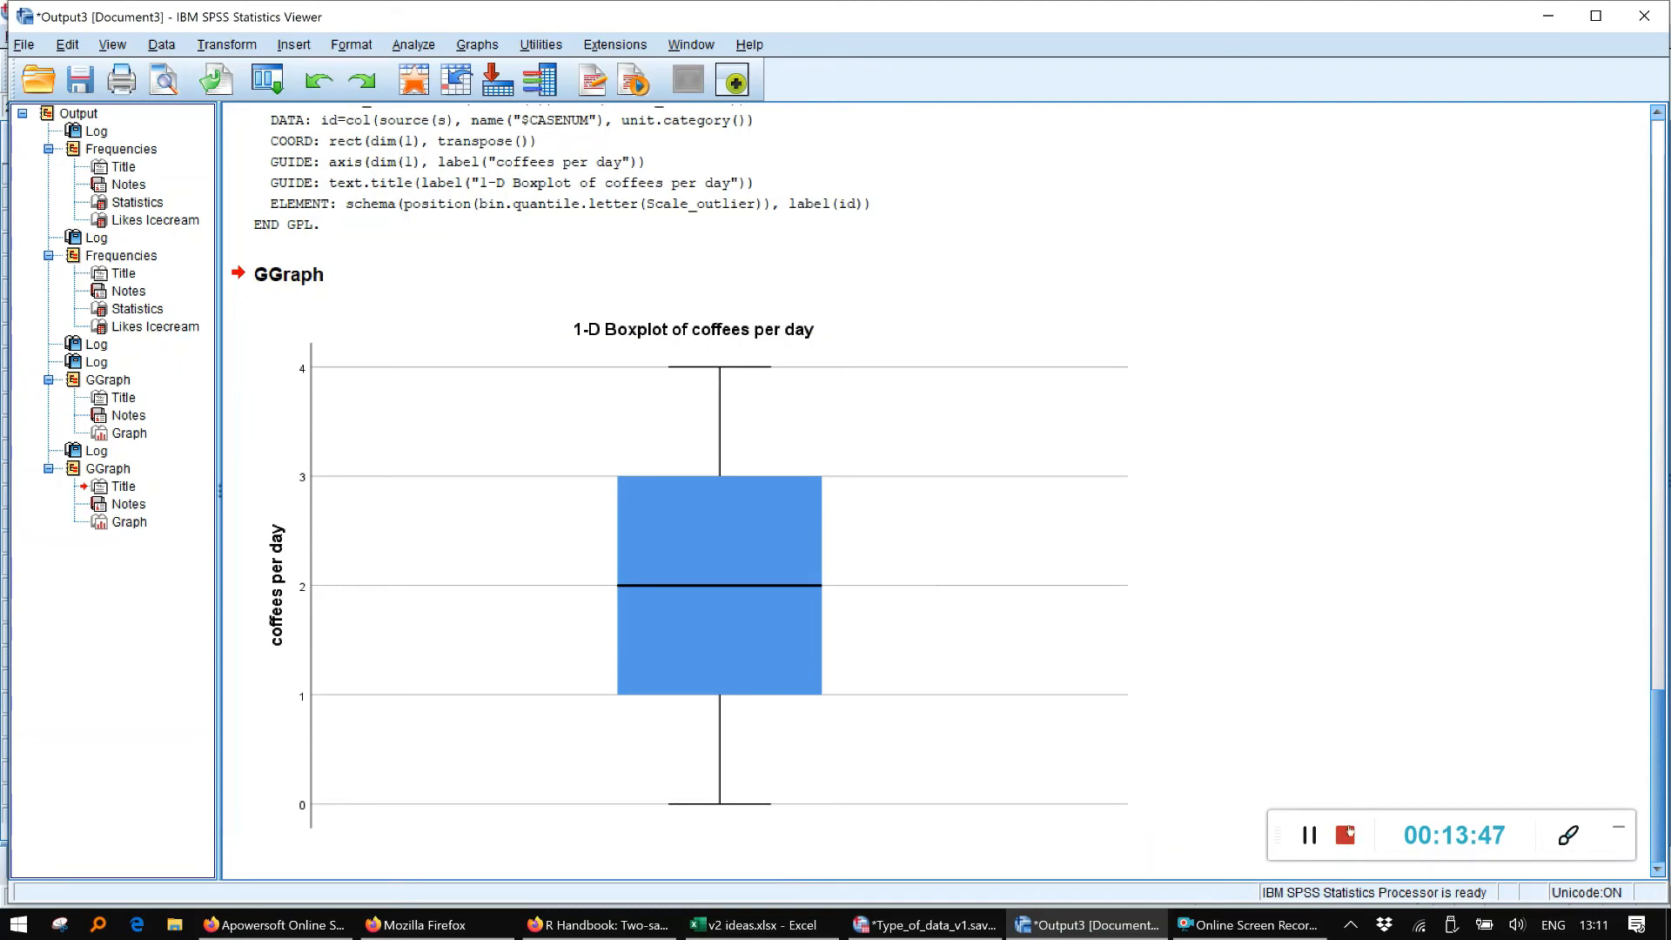
key(alt+Tab)
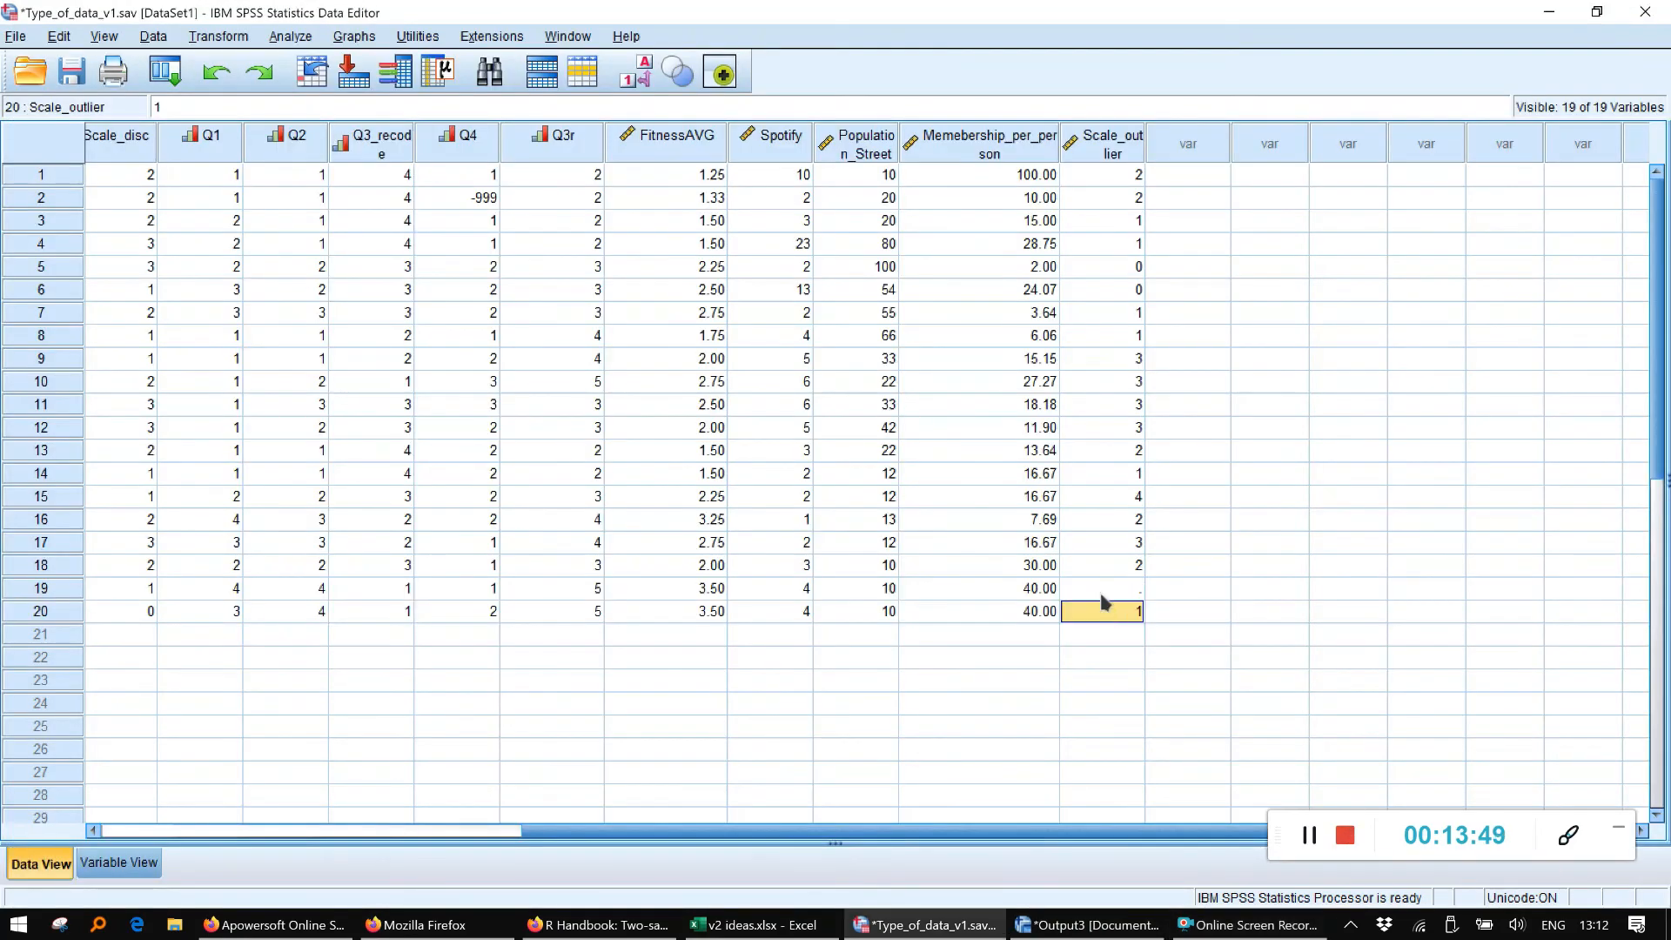
Restore the value 50 in row 19 of Scale_outlier and select the whole Scale_outlier column
click(1102, 596)
text(50)
key(Return)
click(1122, 145)
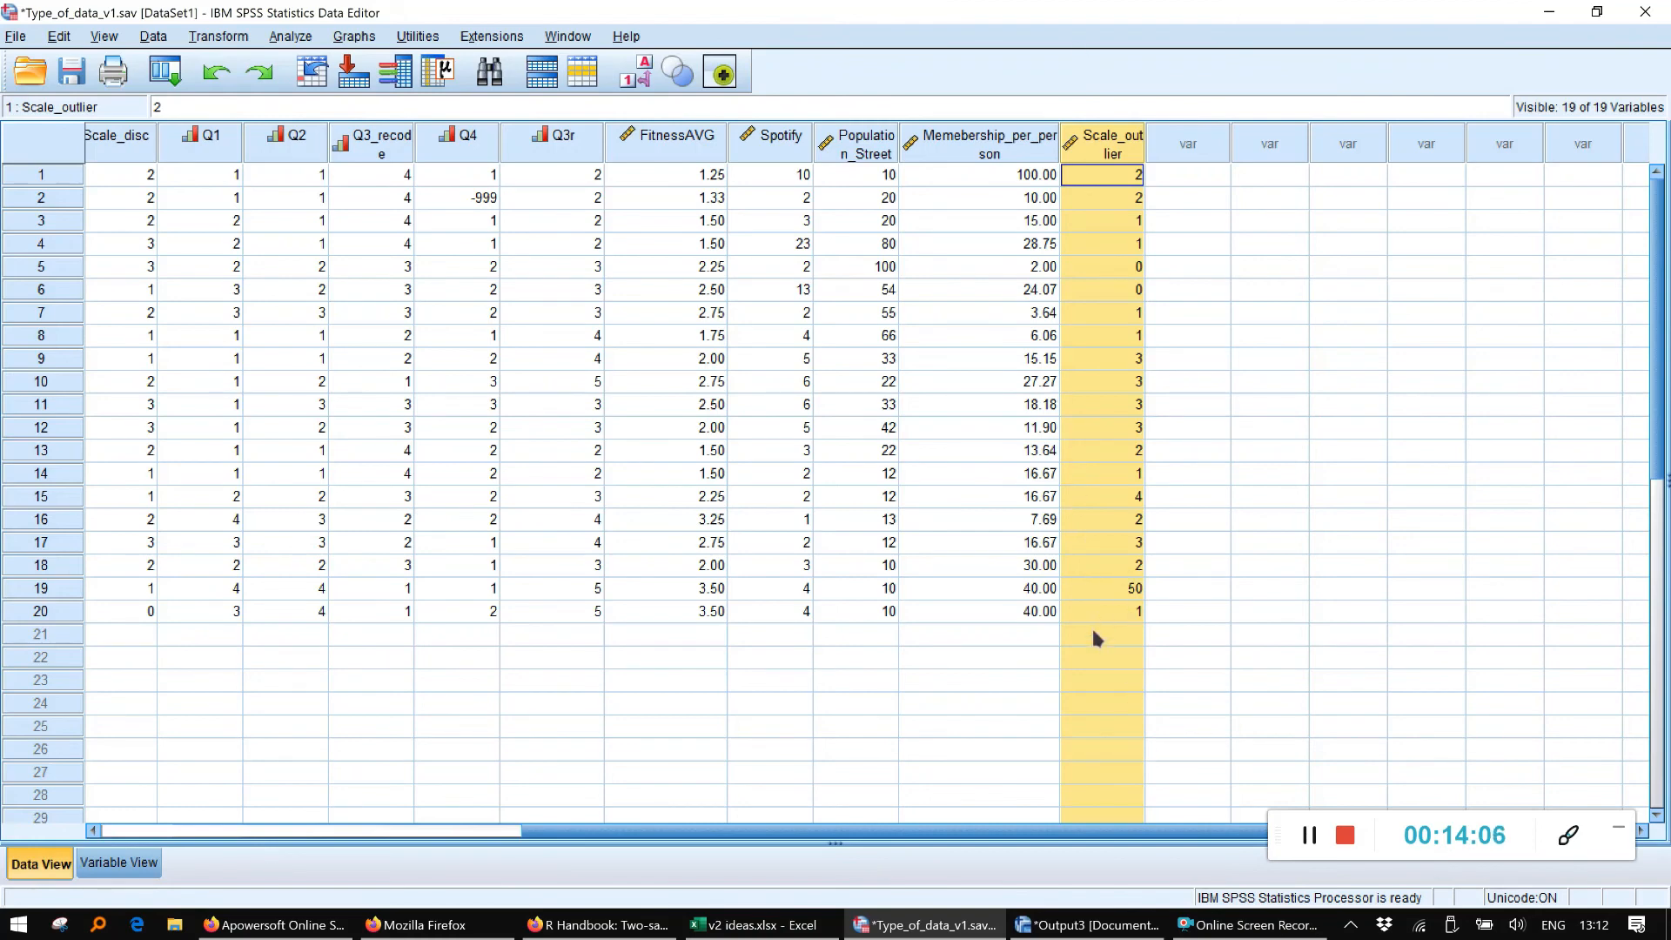
click(1309, 836)
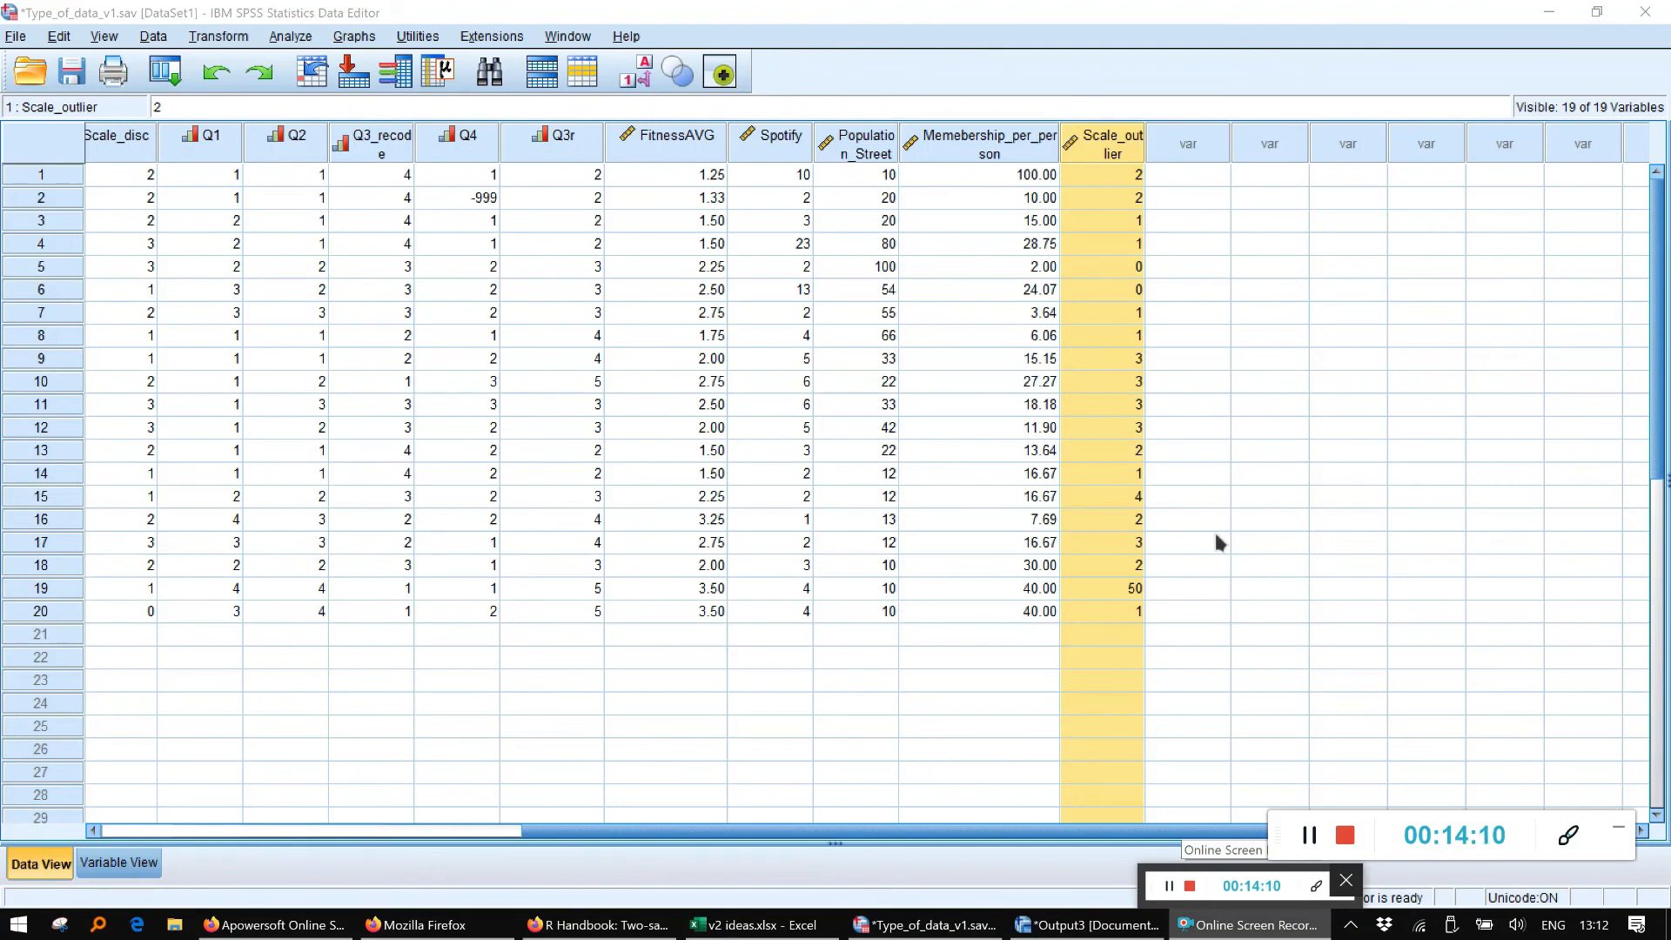
Run Descriptives on the coffees per day variable, saving the standardized values as a new variable
click(290, 38)
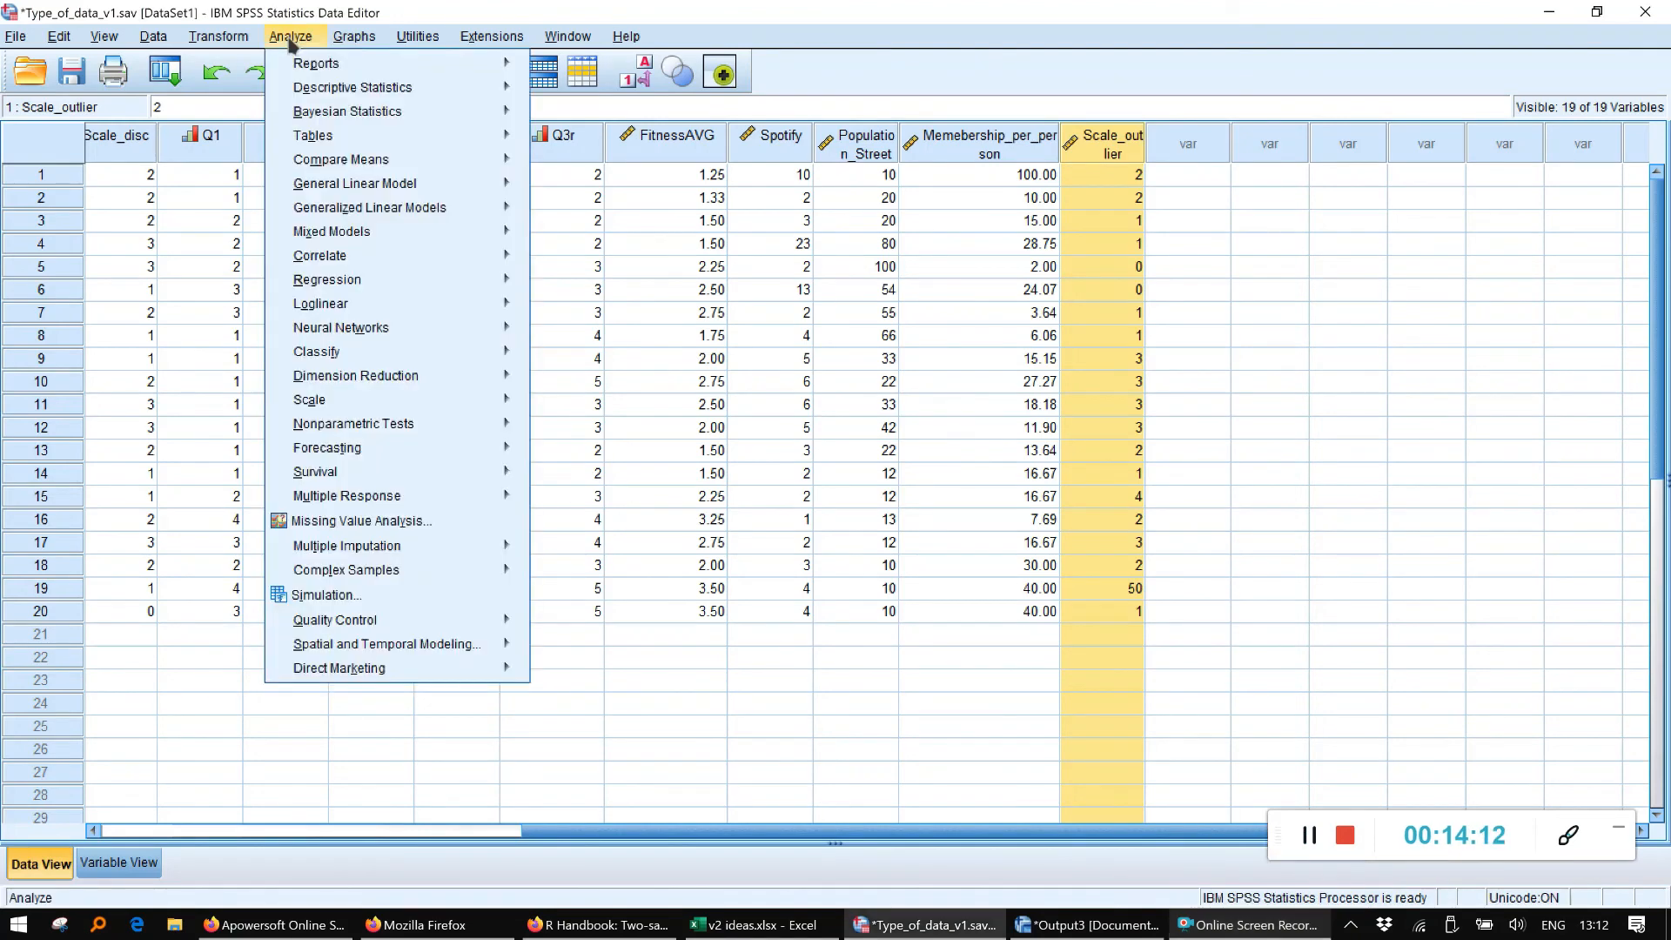
mouse_move(391, 87)
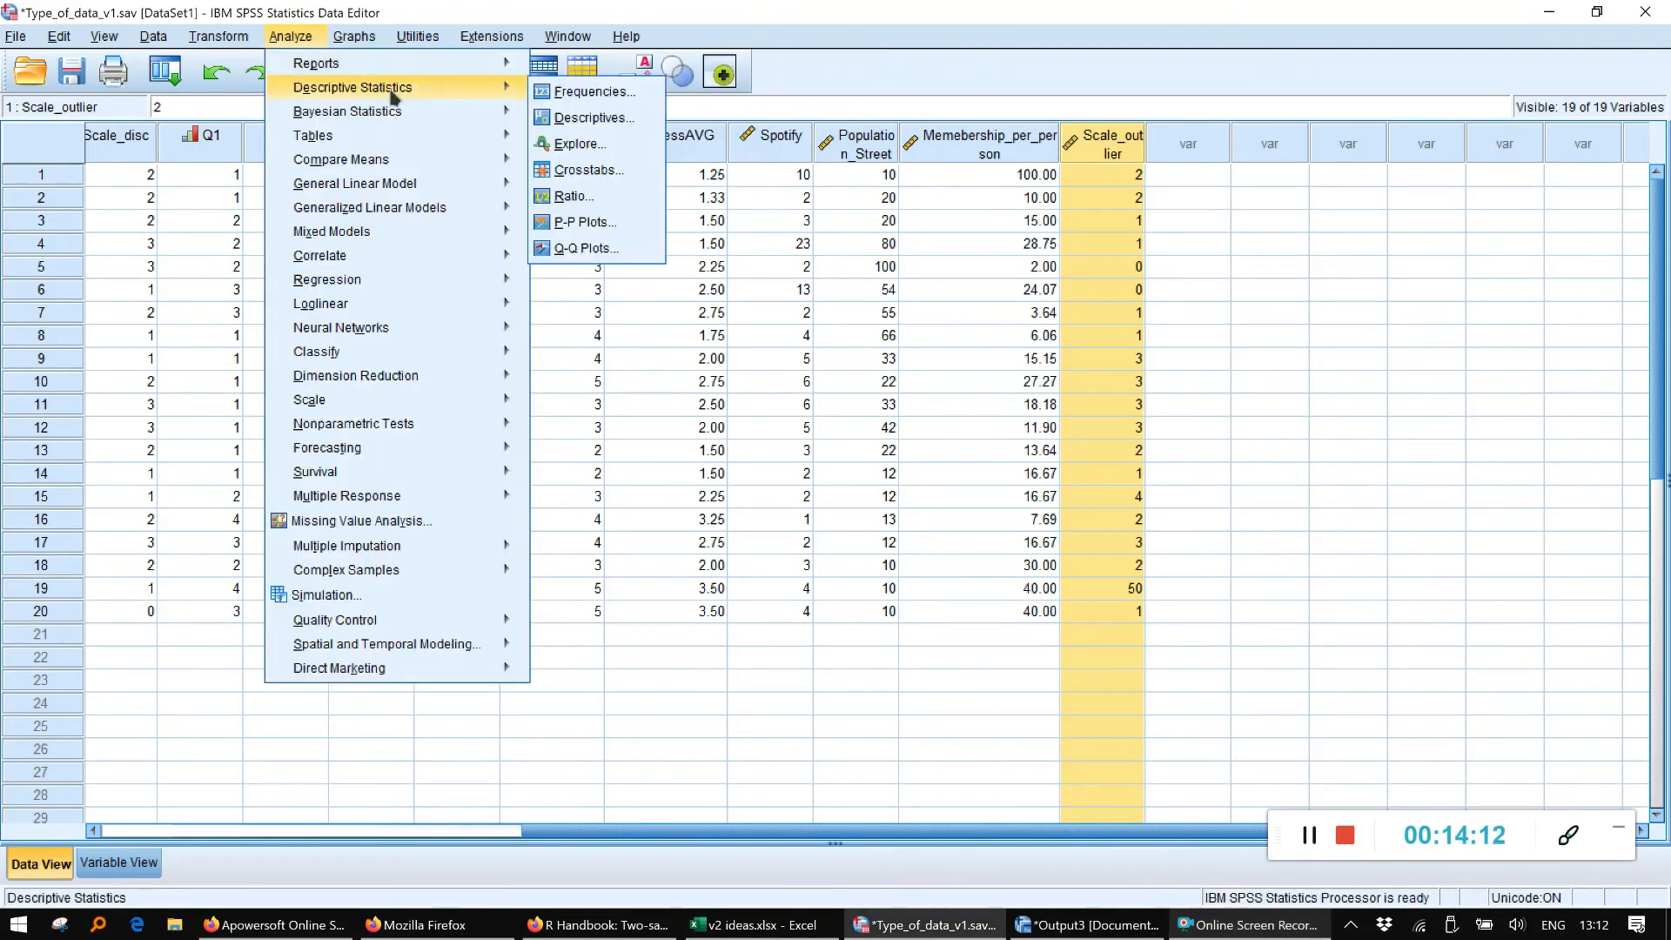
click(572, 119)
scroll(694, 454, down, 3)
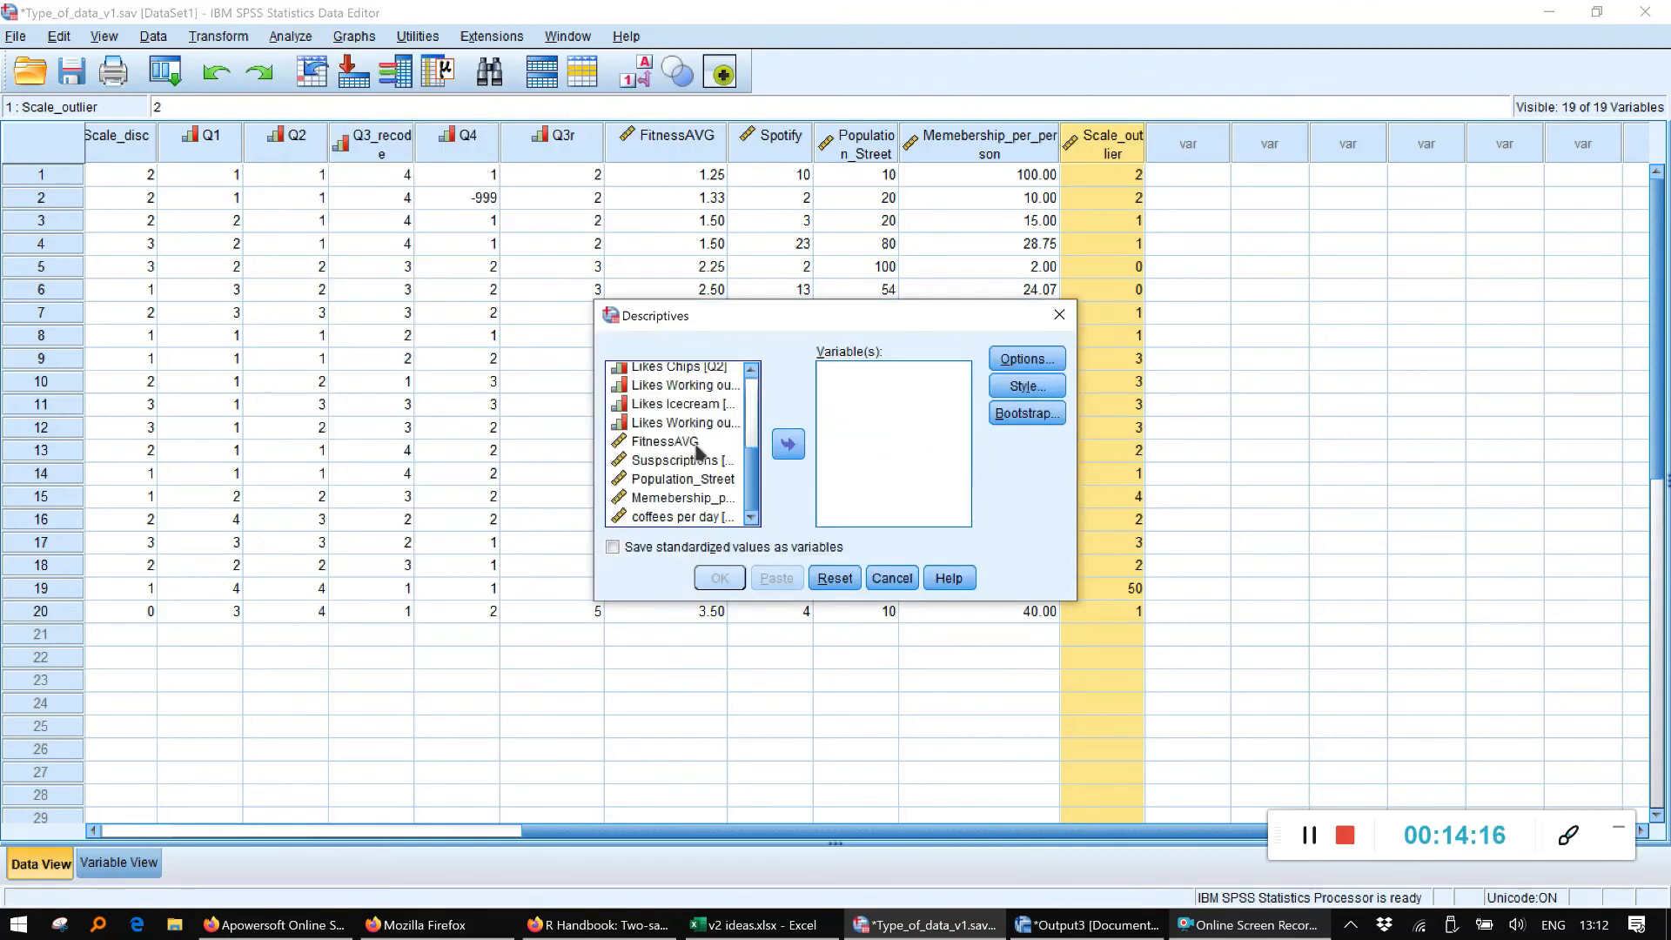
click(724, 518)
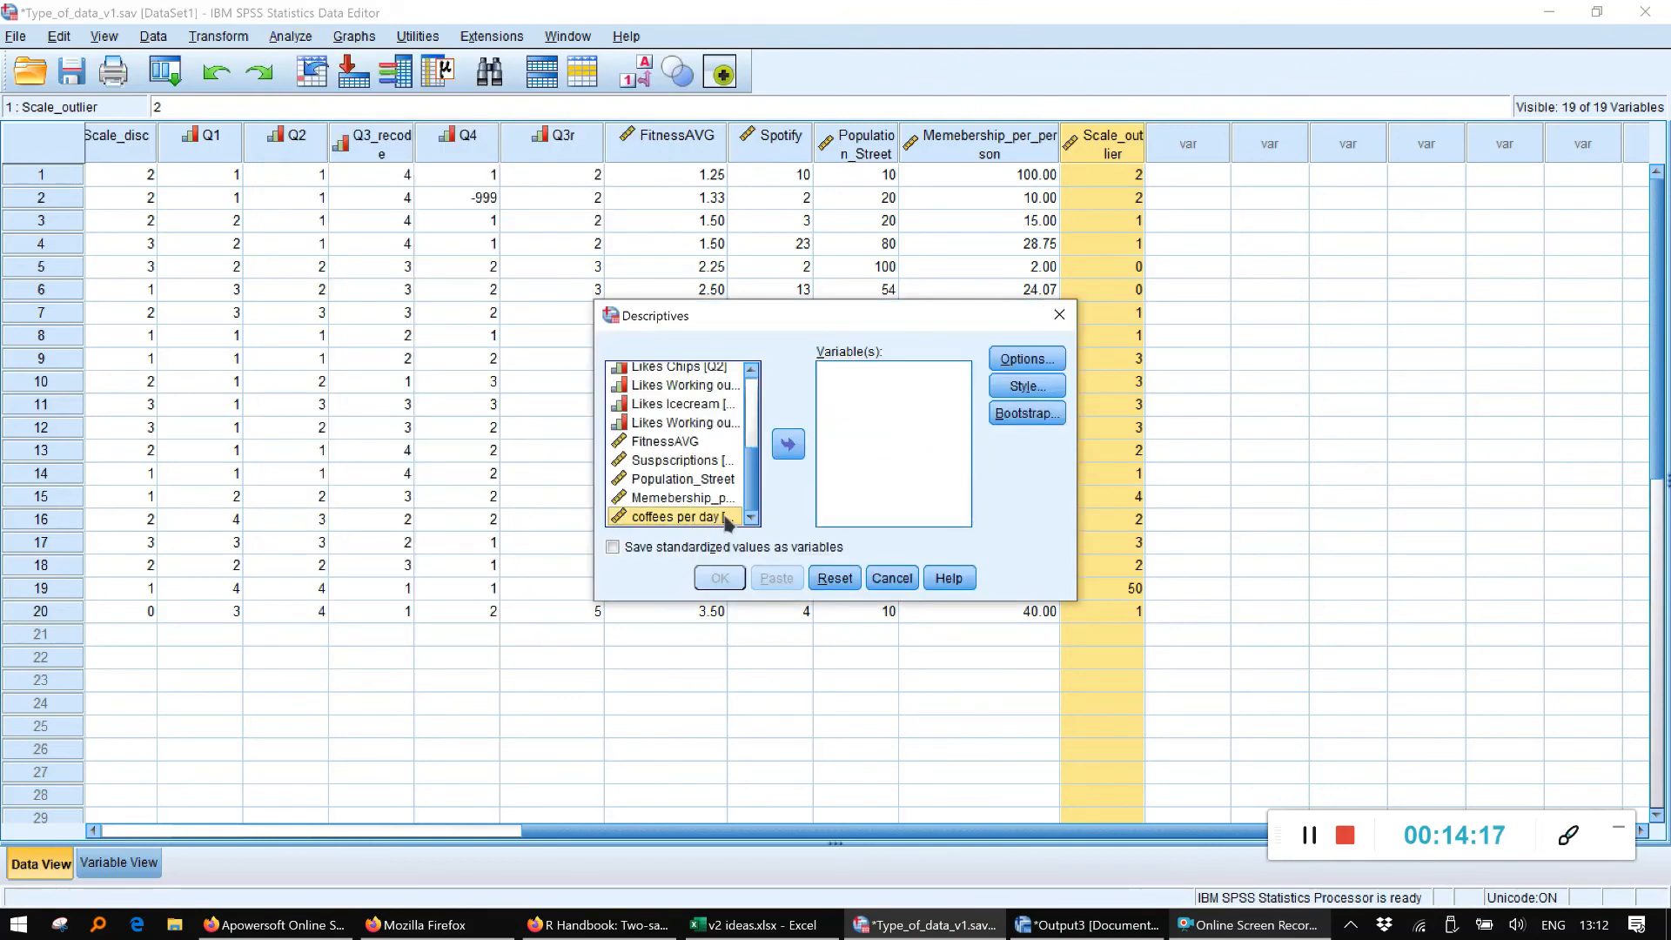
click(783, 452)
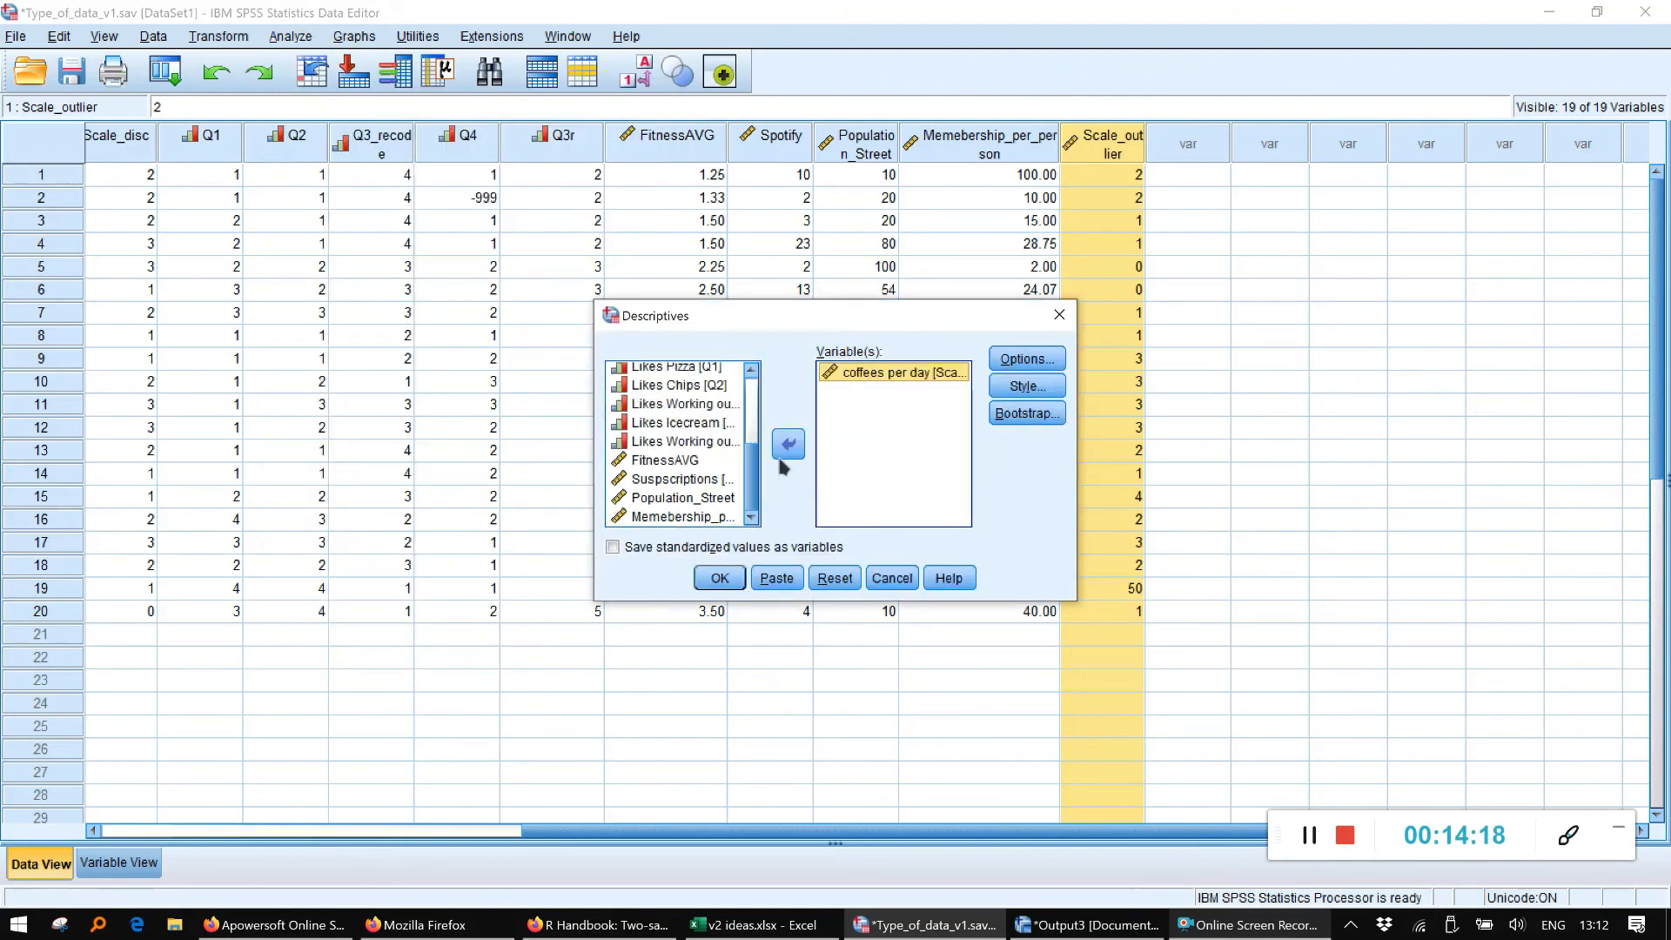
click(612, 549)
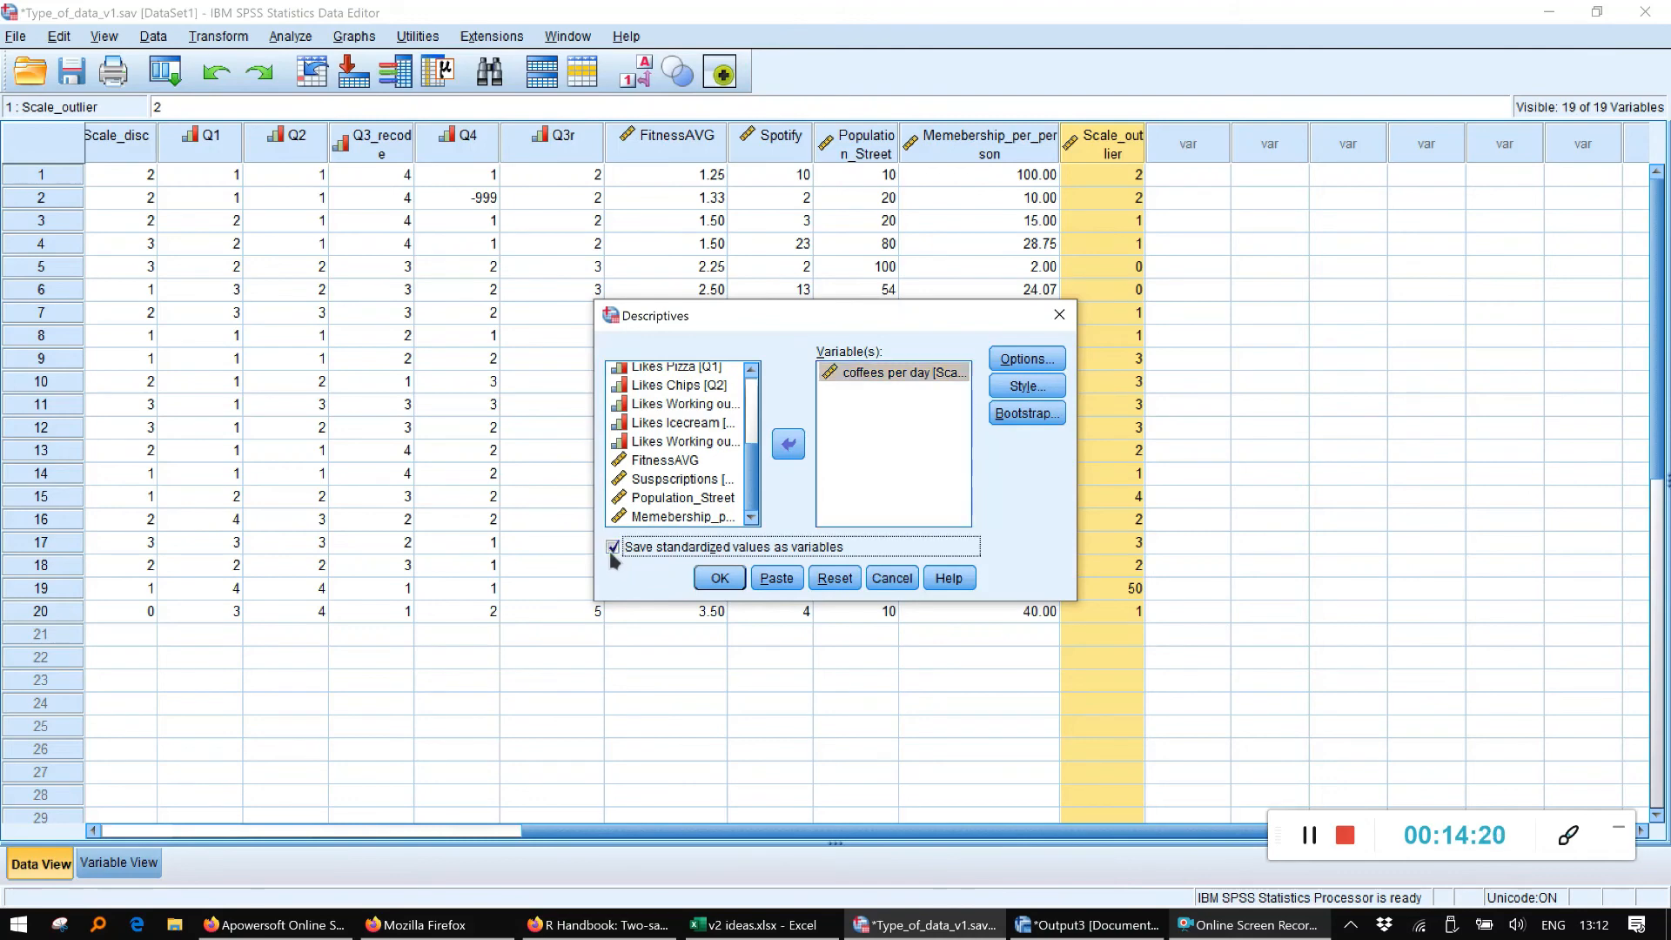
click(701, 579)
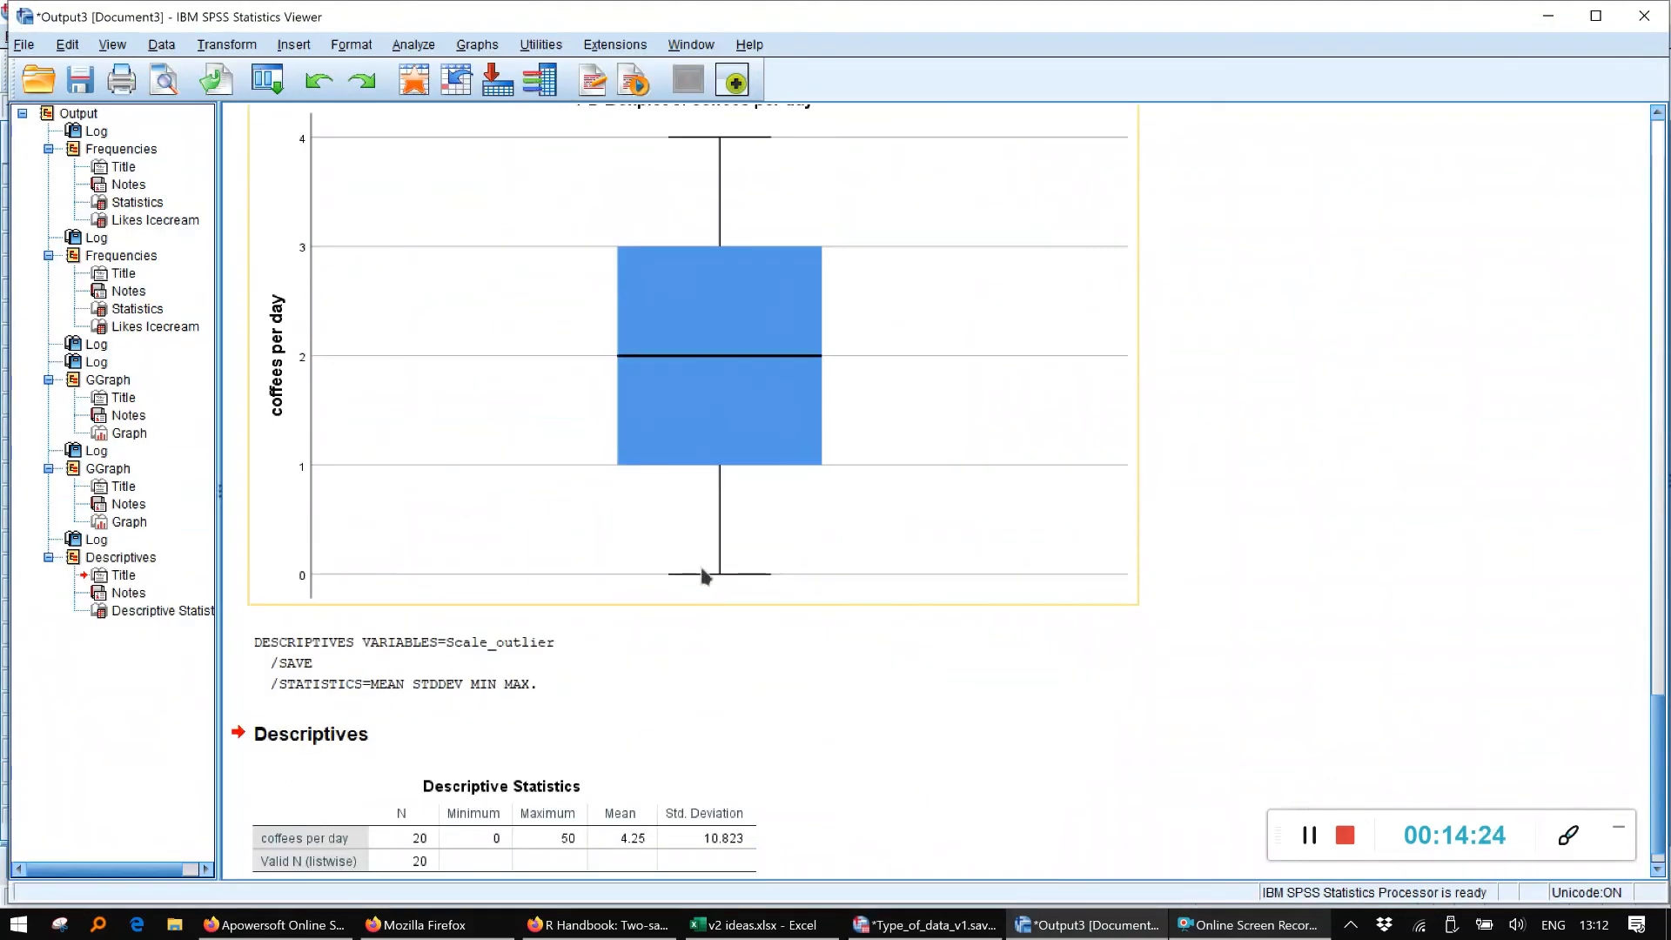
Examine the Descriptive Statistics output, return to the data and select the ZScale_outlier values of all 20 cases
scroll(564, 683, down, 1)
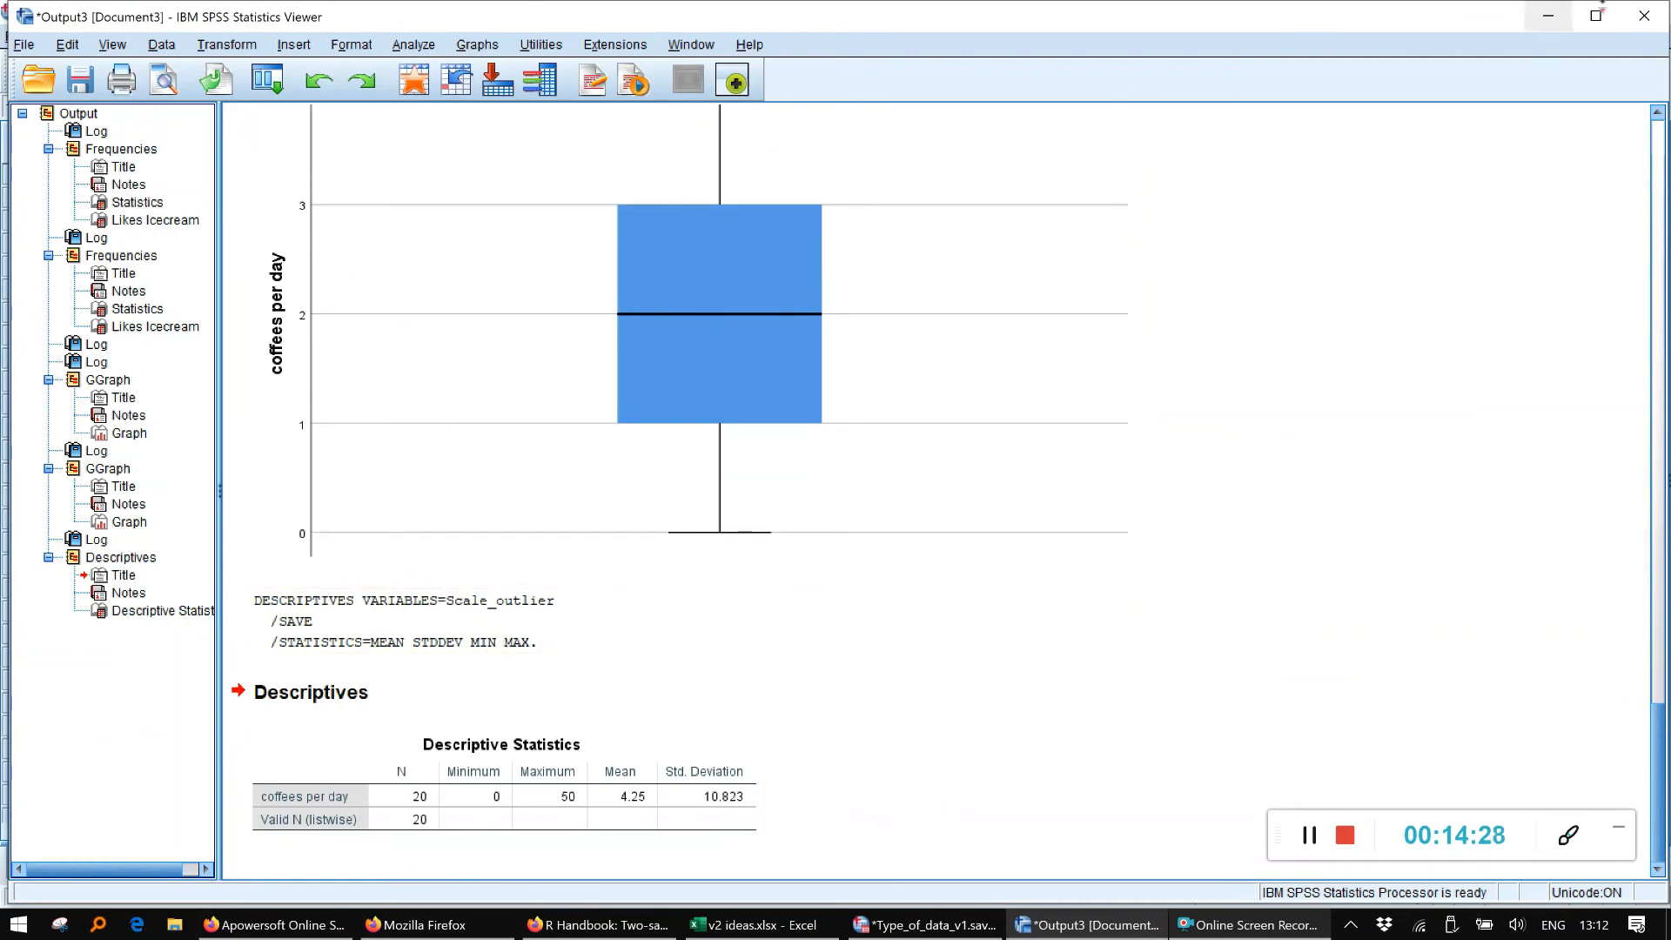
click(1551, 15)
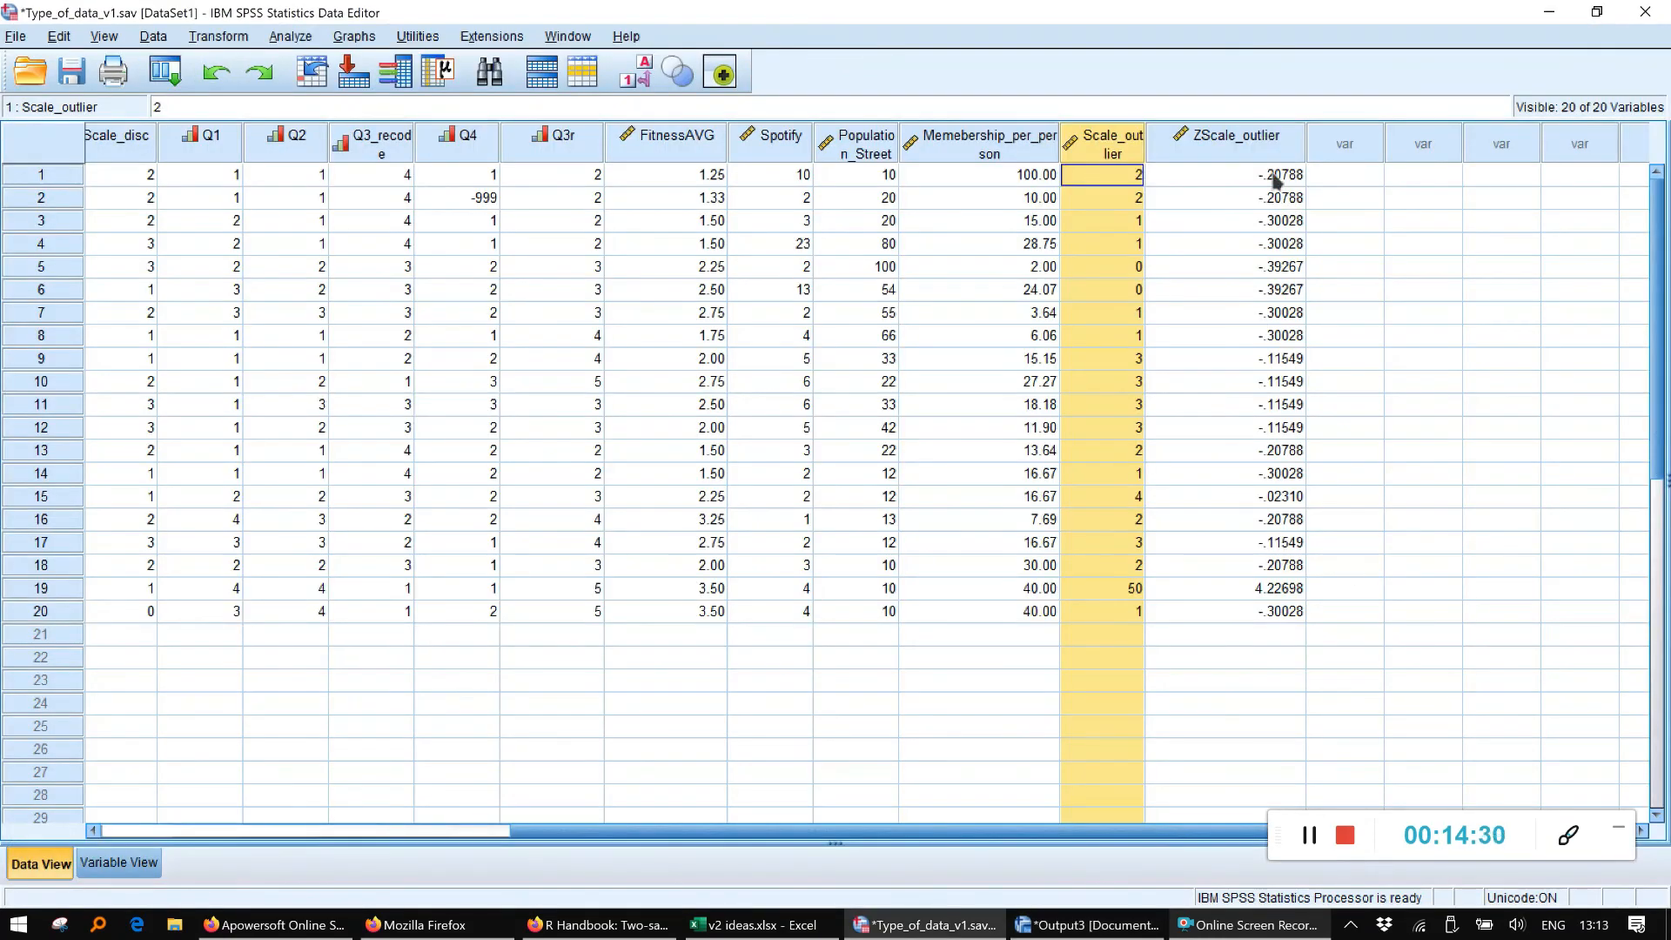
drag(1276, 180, 1306, 612)
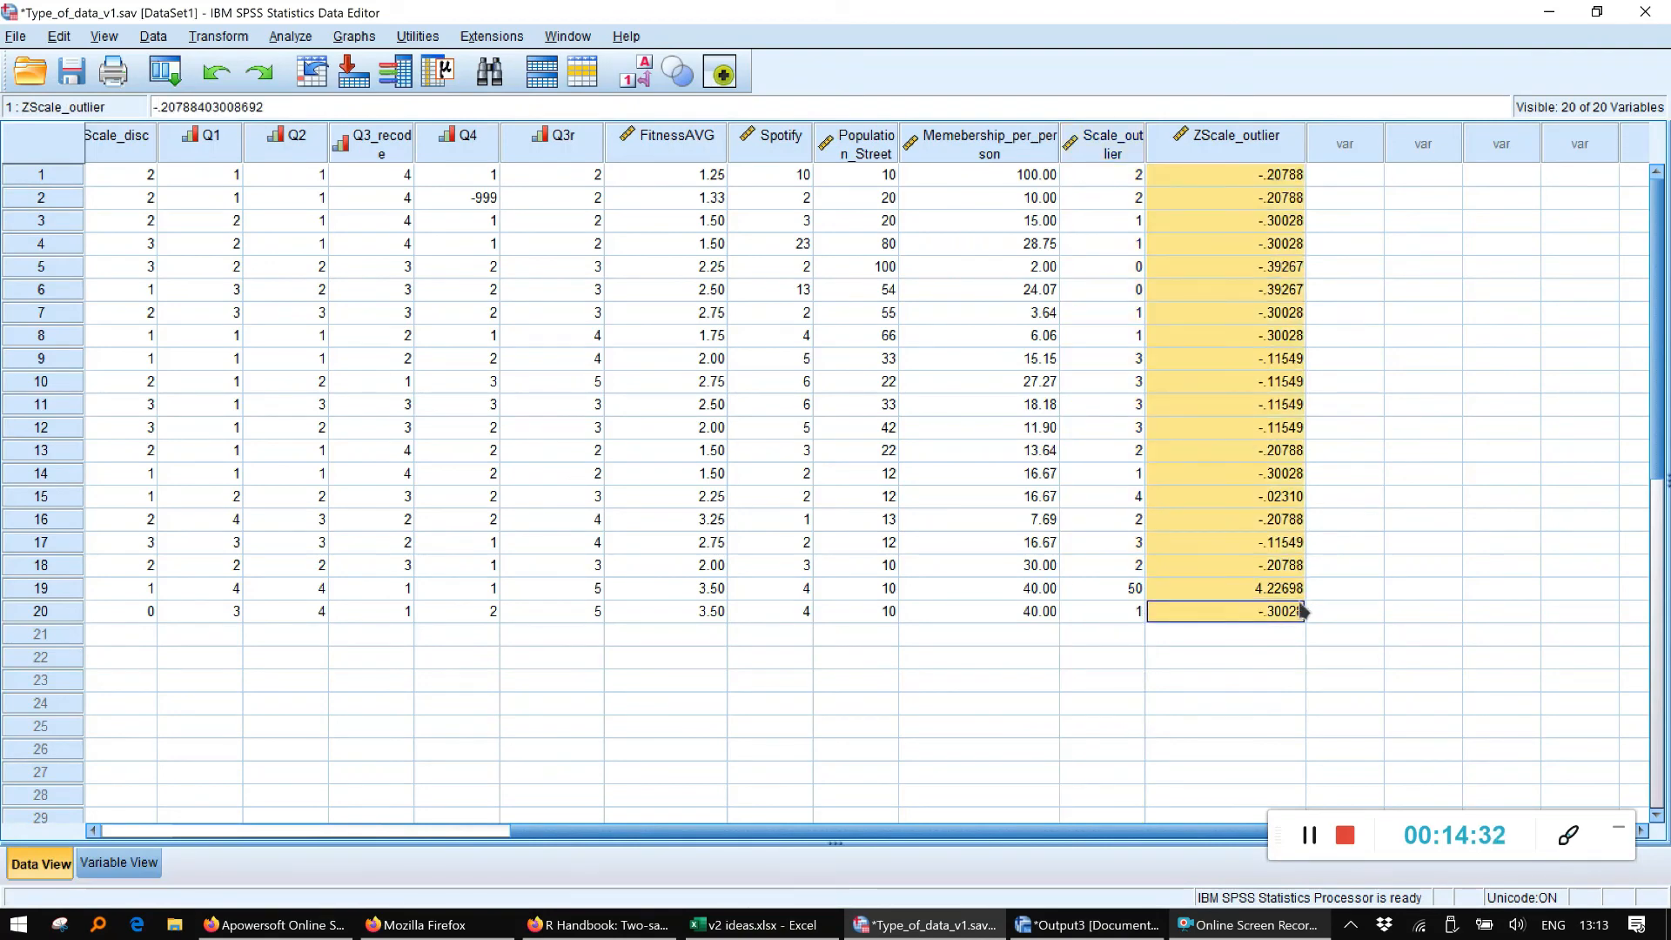
Set the ZScale_outlier variable to 2 decimals and select the z-score of case 19 in the data
click(119, 862)
click(367, 566)
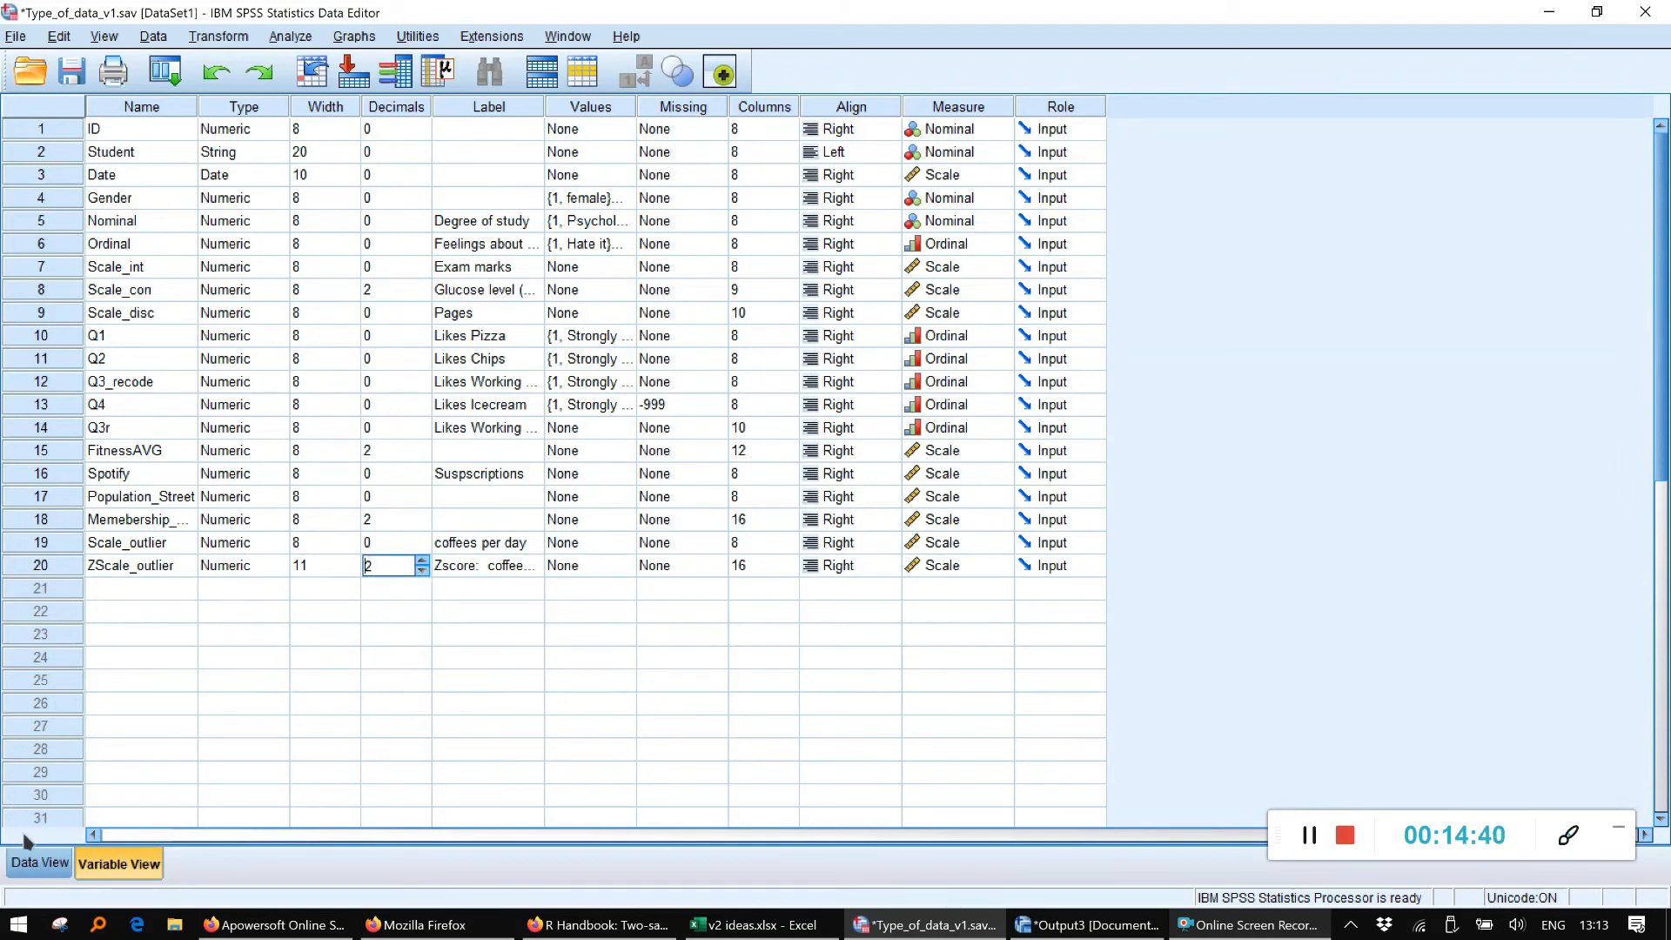
click(37, 863)
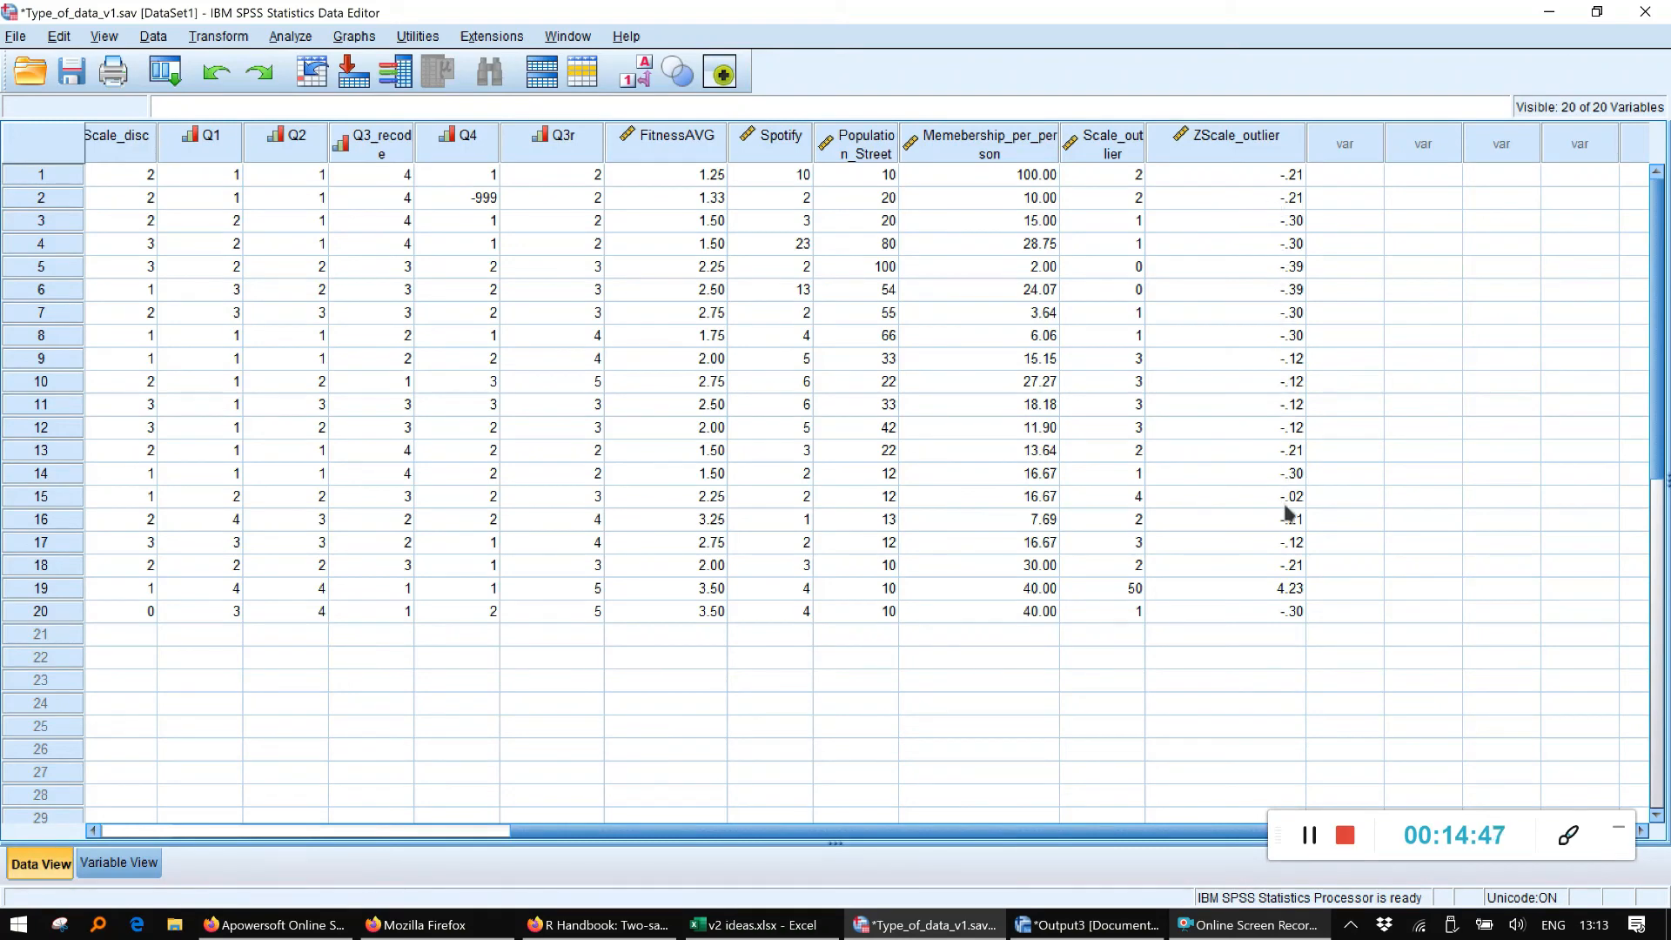
click(1286, 588)
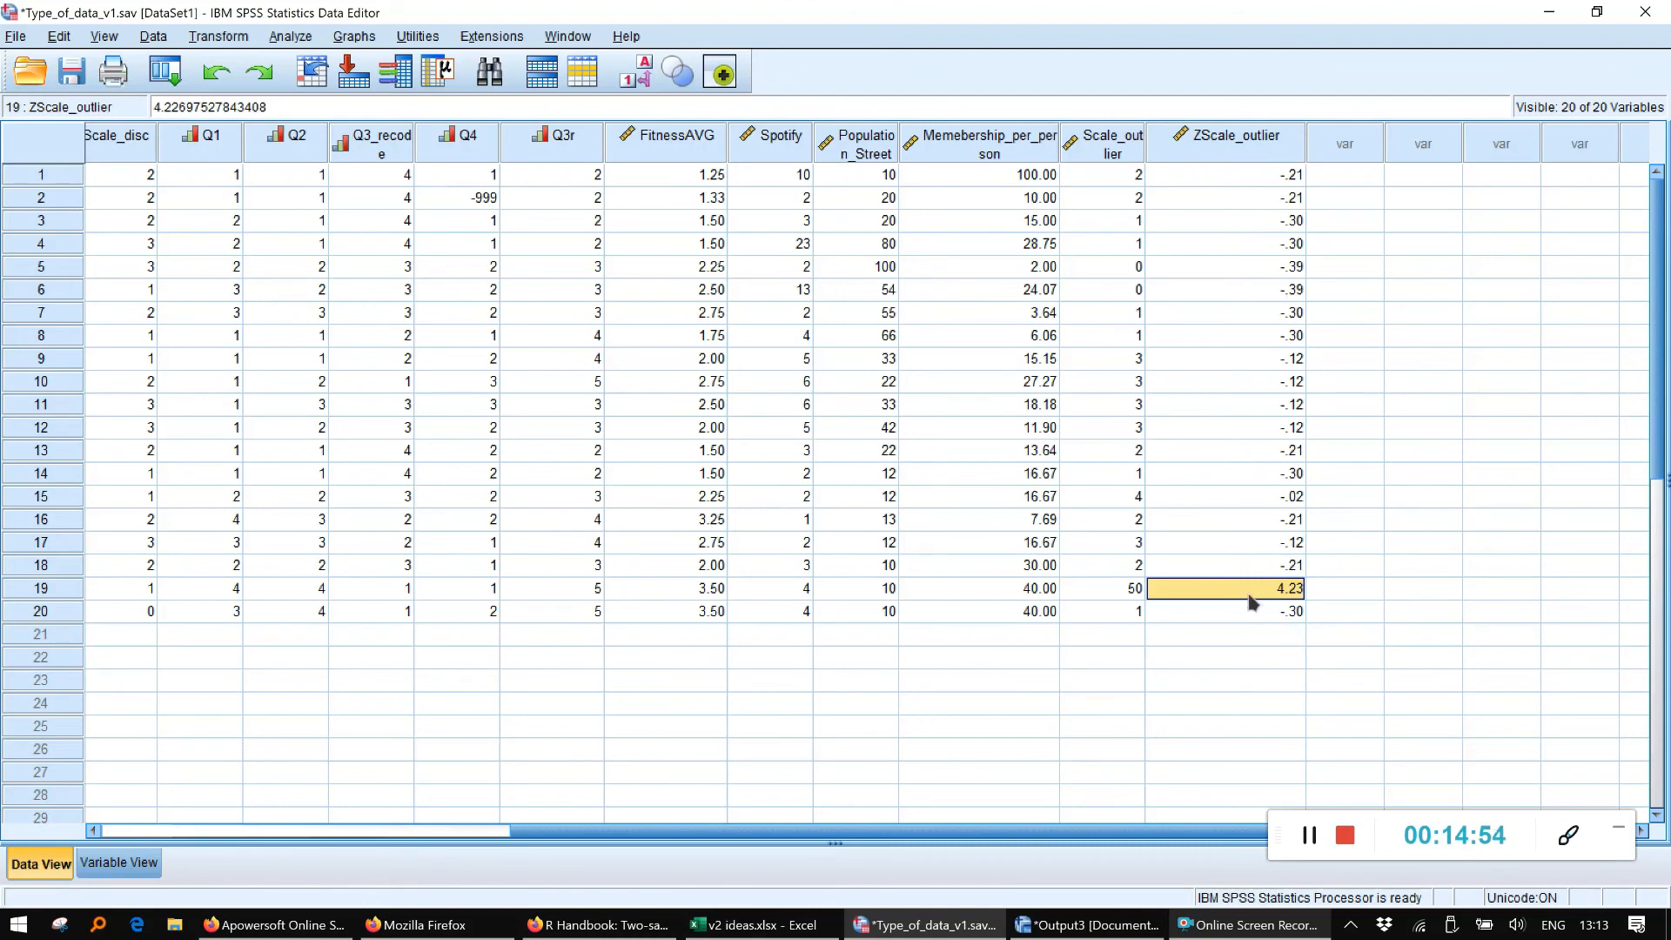
click(1308, 834)
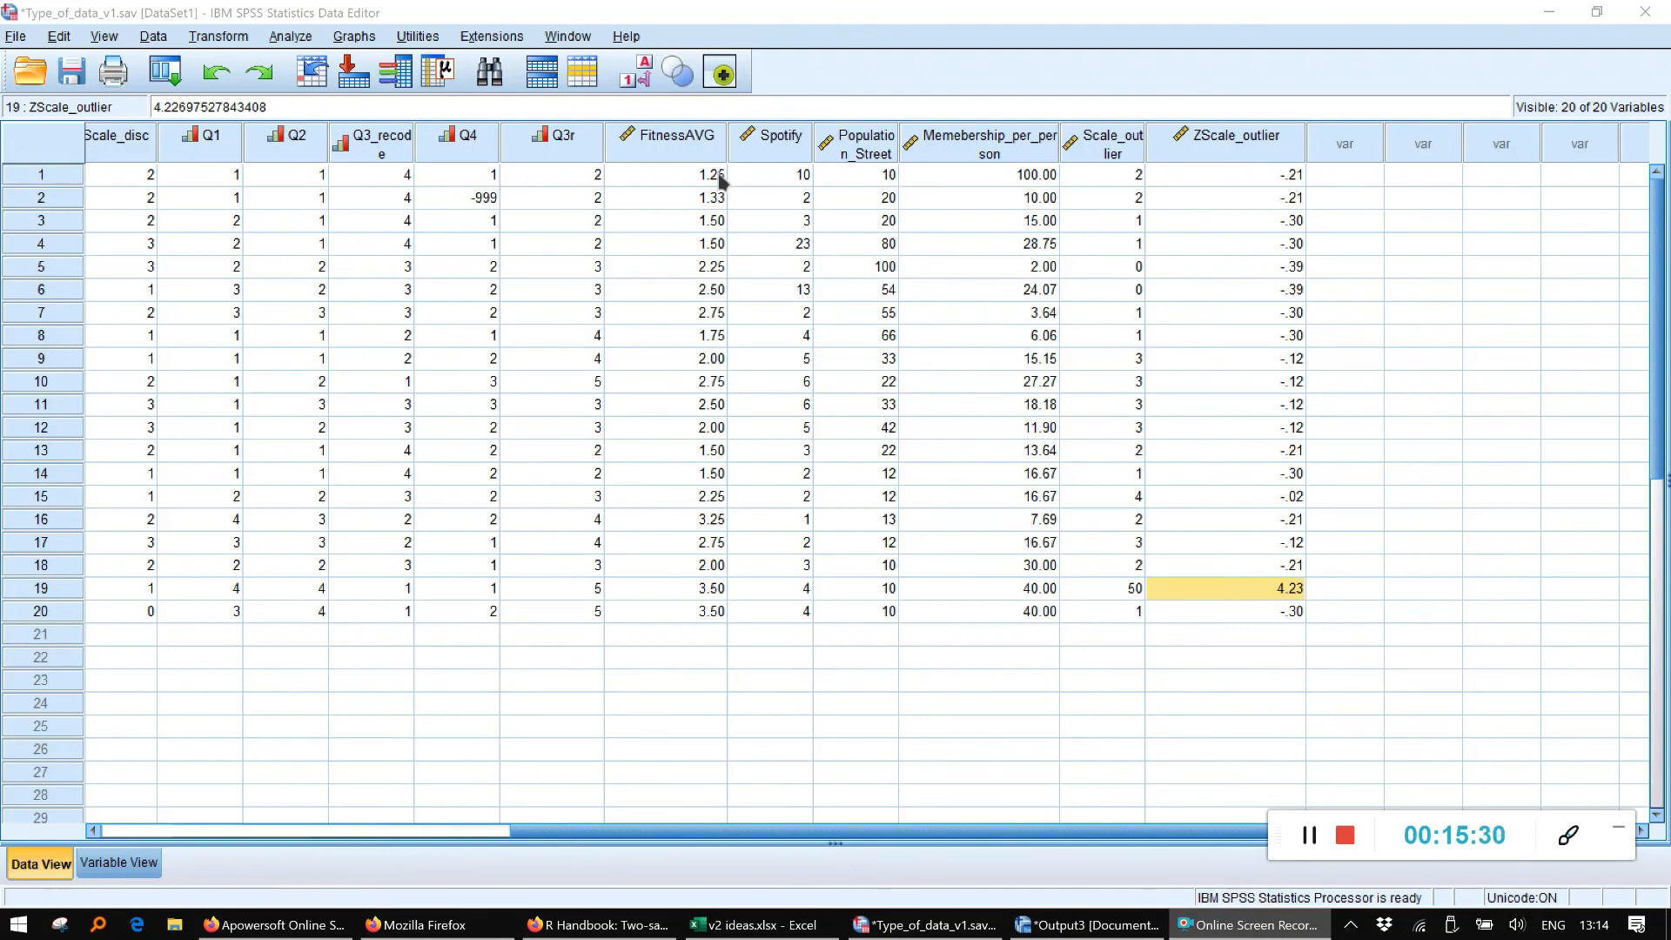
Set Select Cases to use an if condition and begin its expression with ZScale_outlier >
click(581, 76)
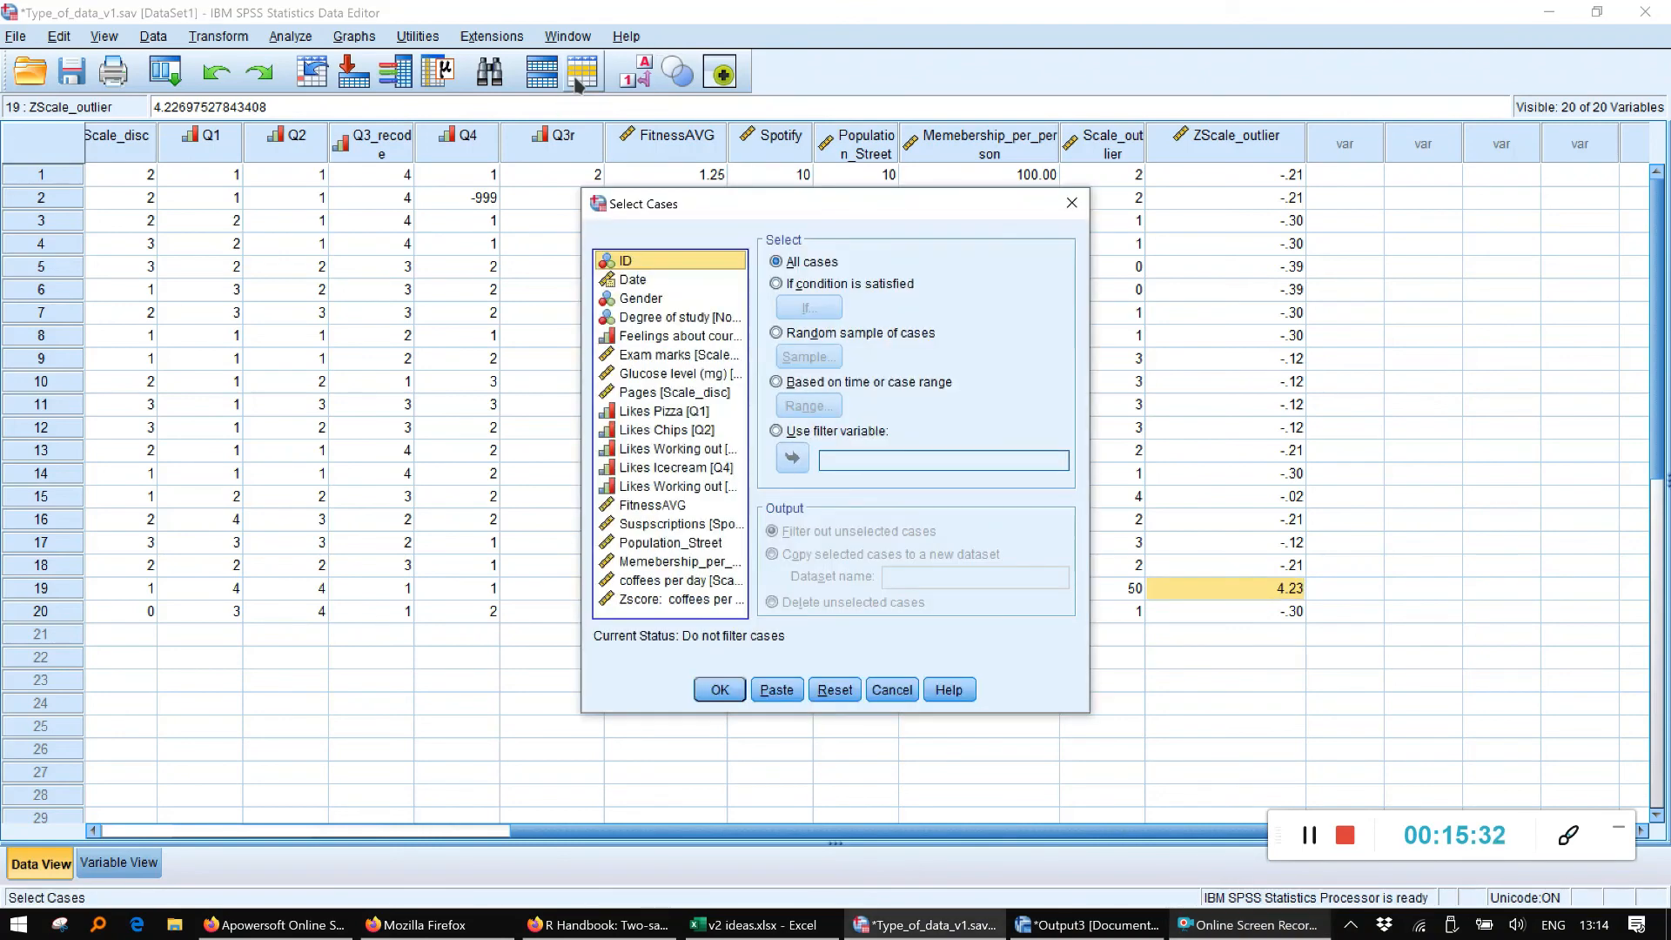
click(852, 285)
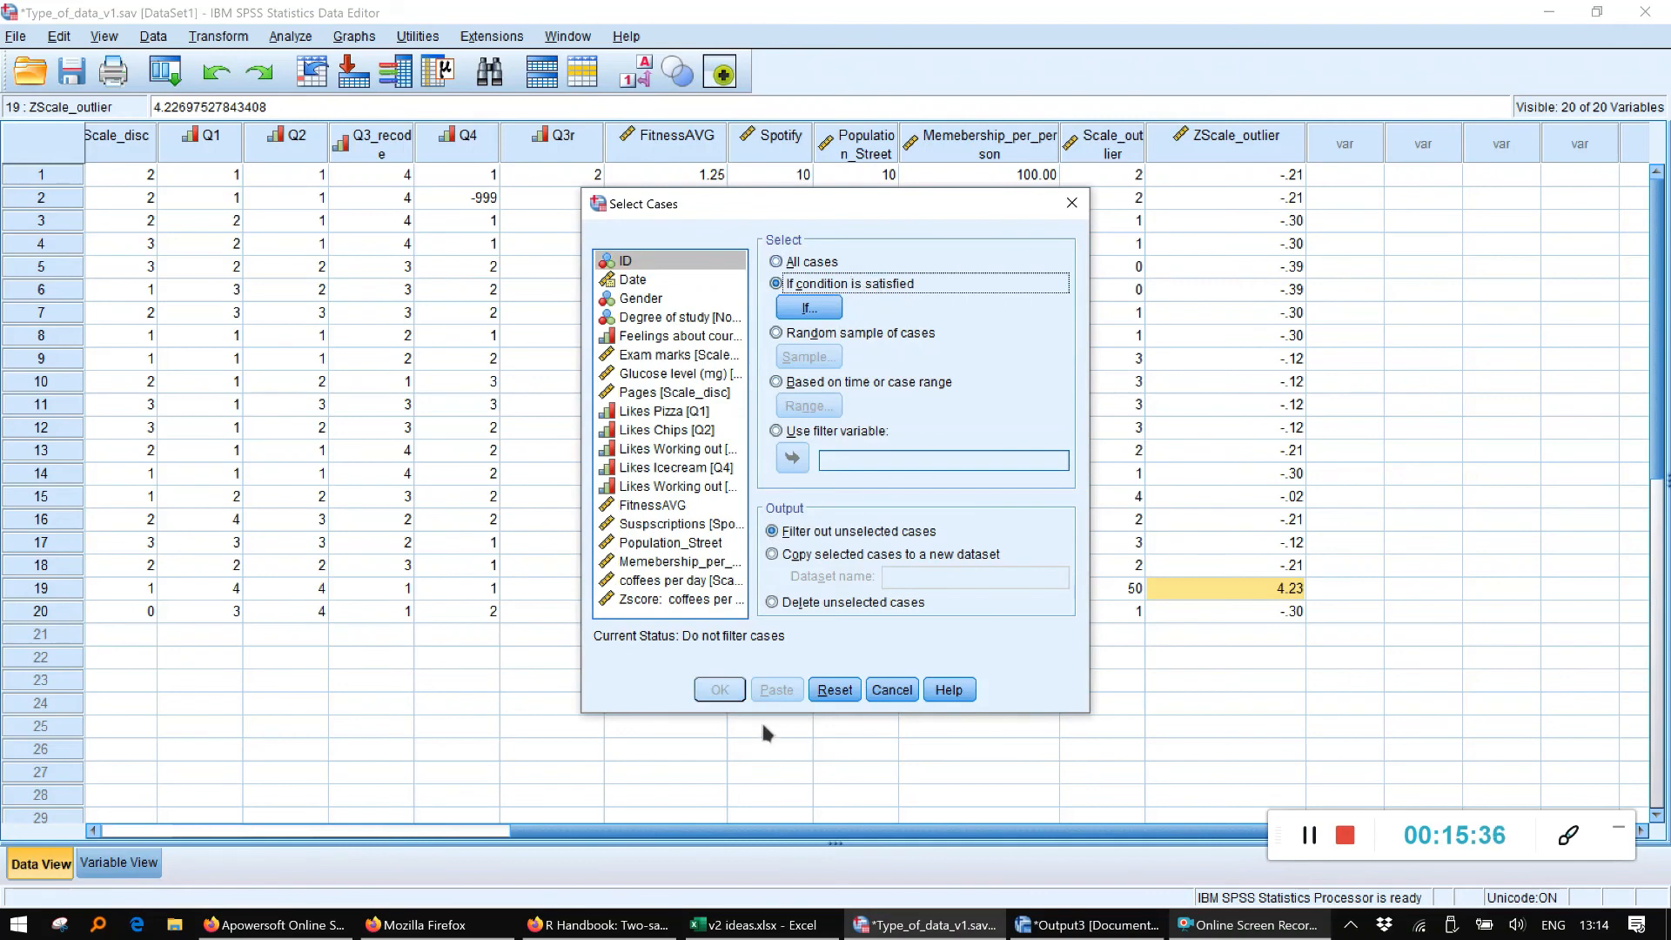
click(801, 308)
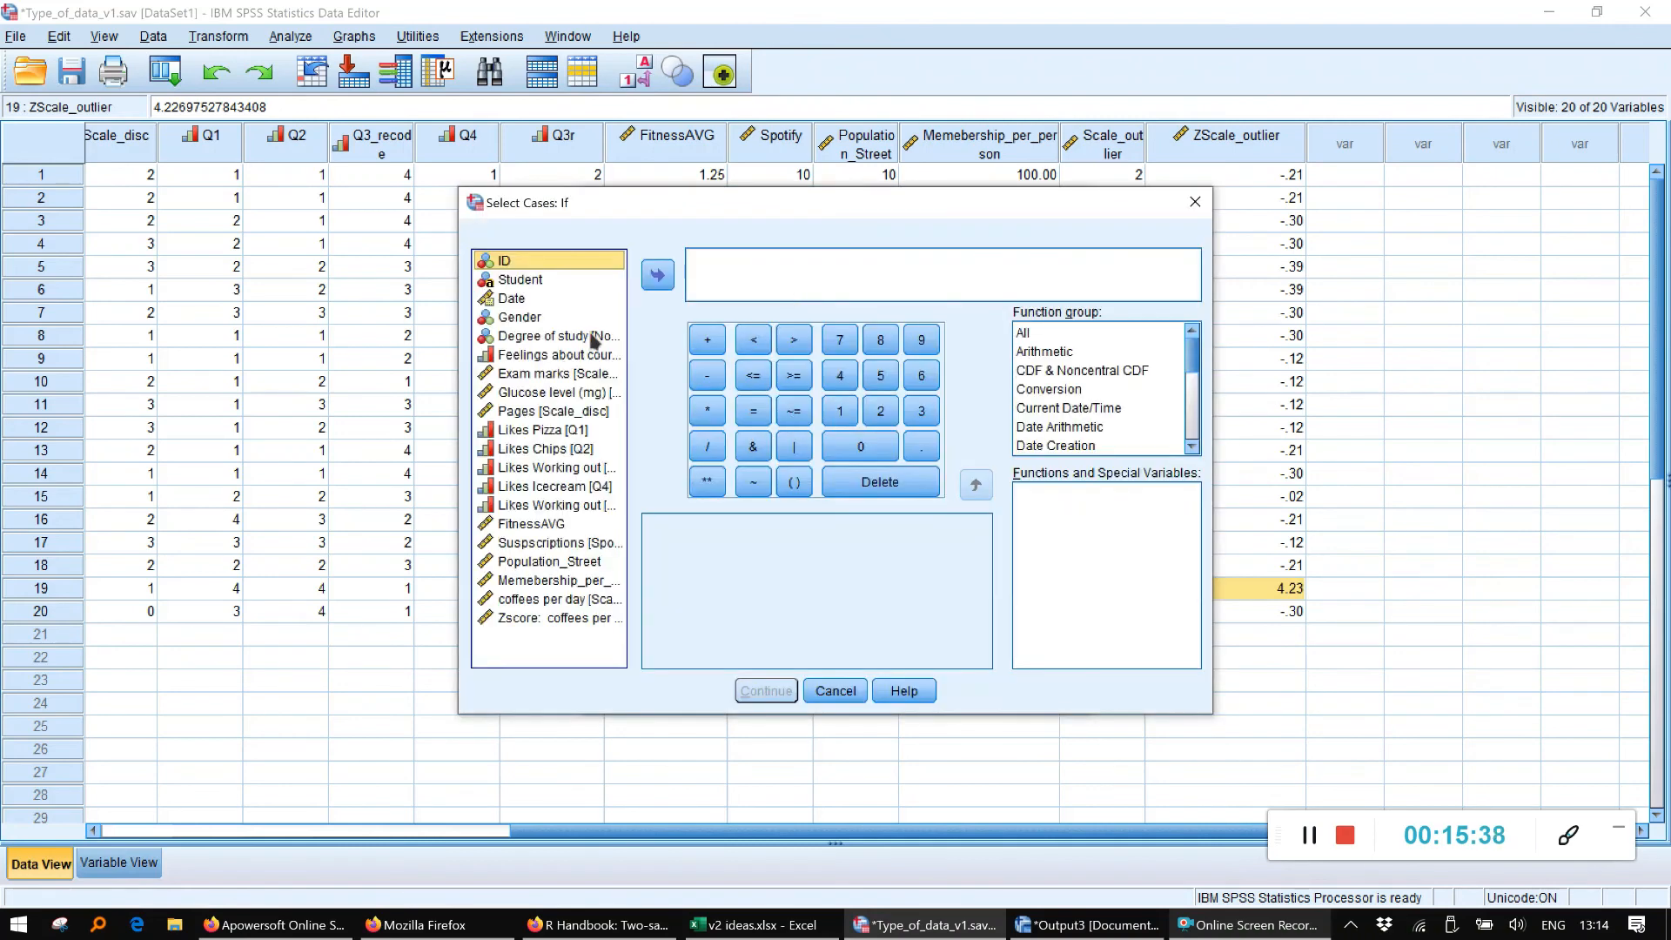
click(517, 619)
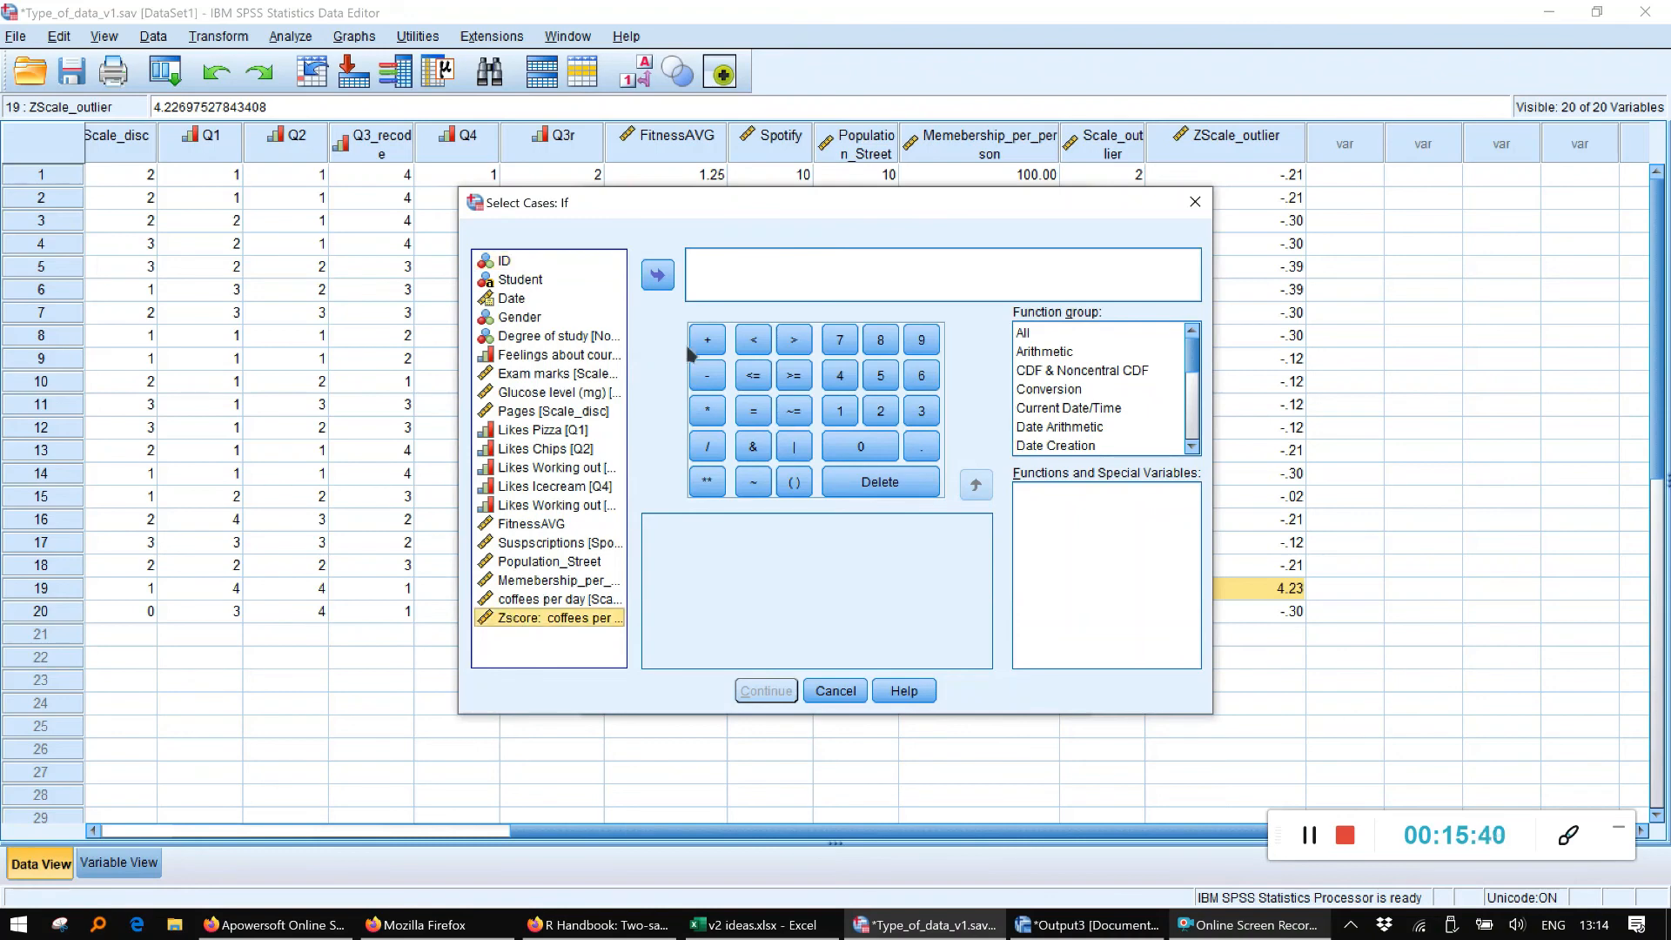
click(657, 276)
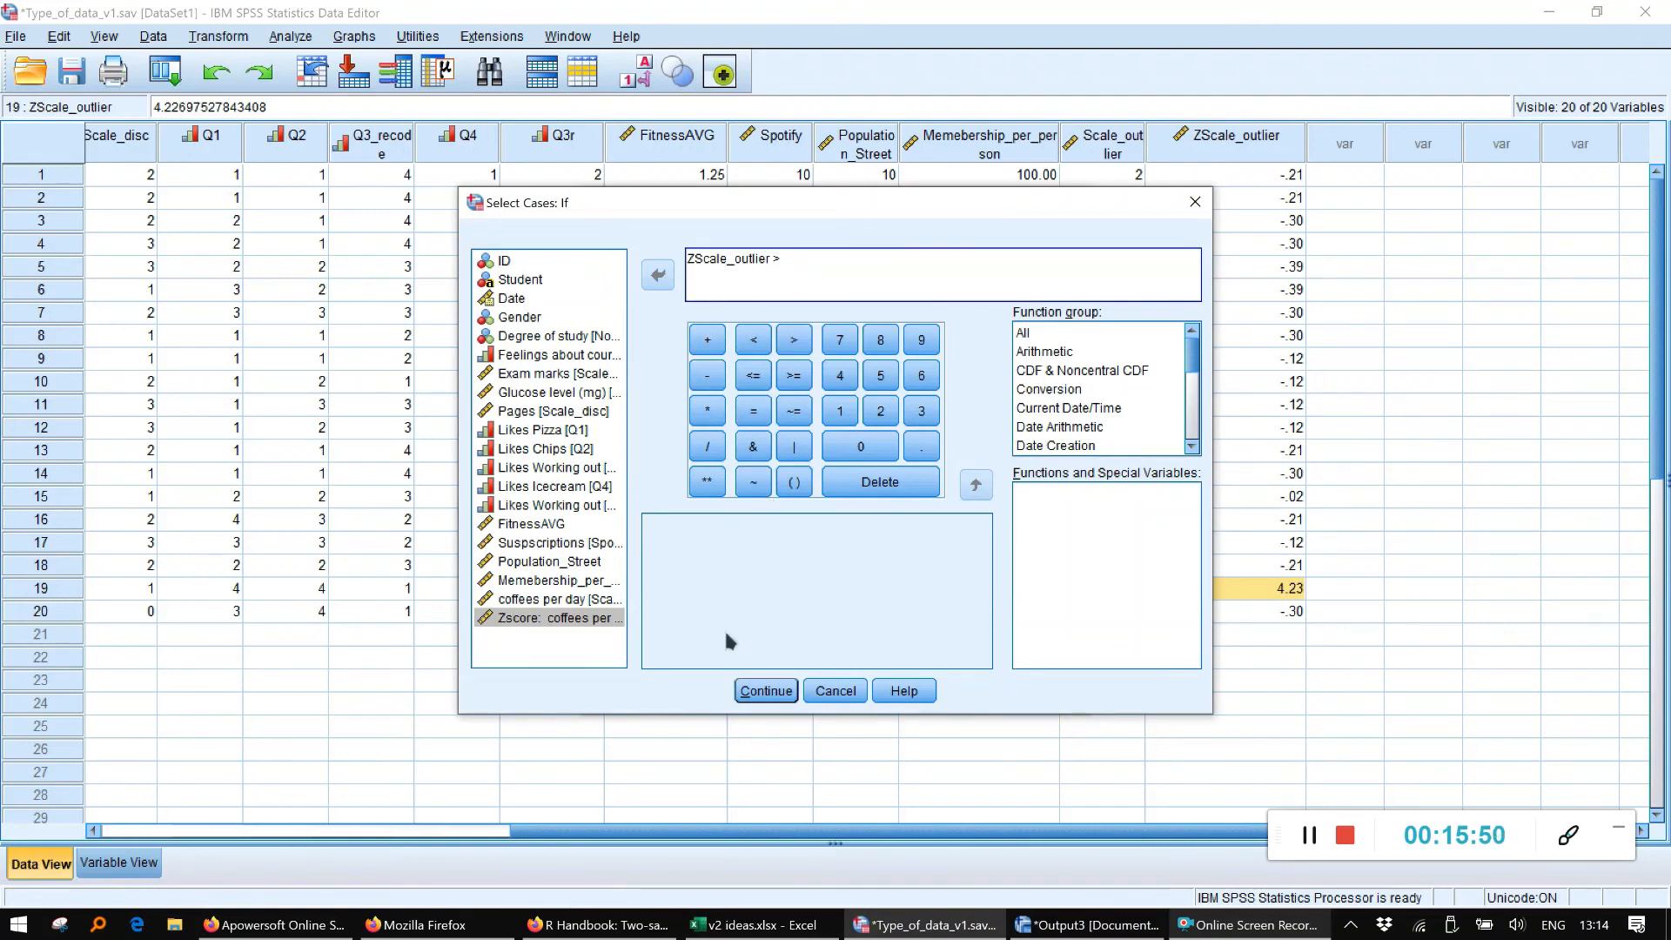
Complete the condition as ZScale_outlier > ABS(3) using the arithmetic Abs function, and apply it while filtering out unselected cases
click(1063, 333)
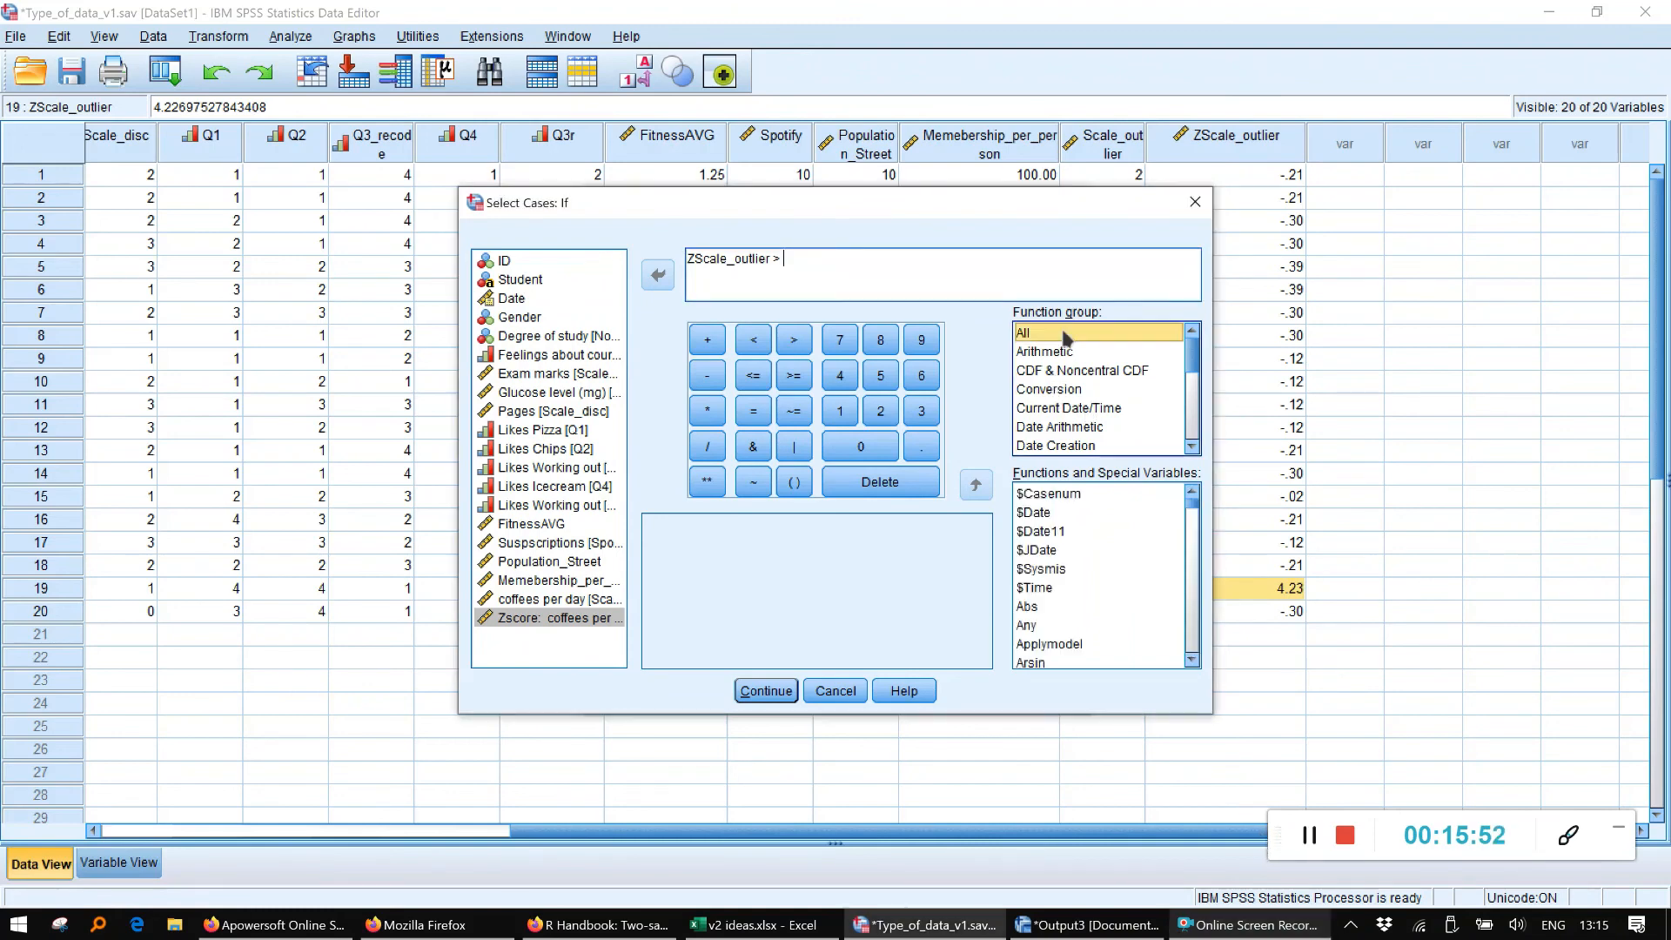
click(1050, 352)
double_click(1082, 493)
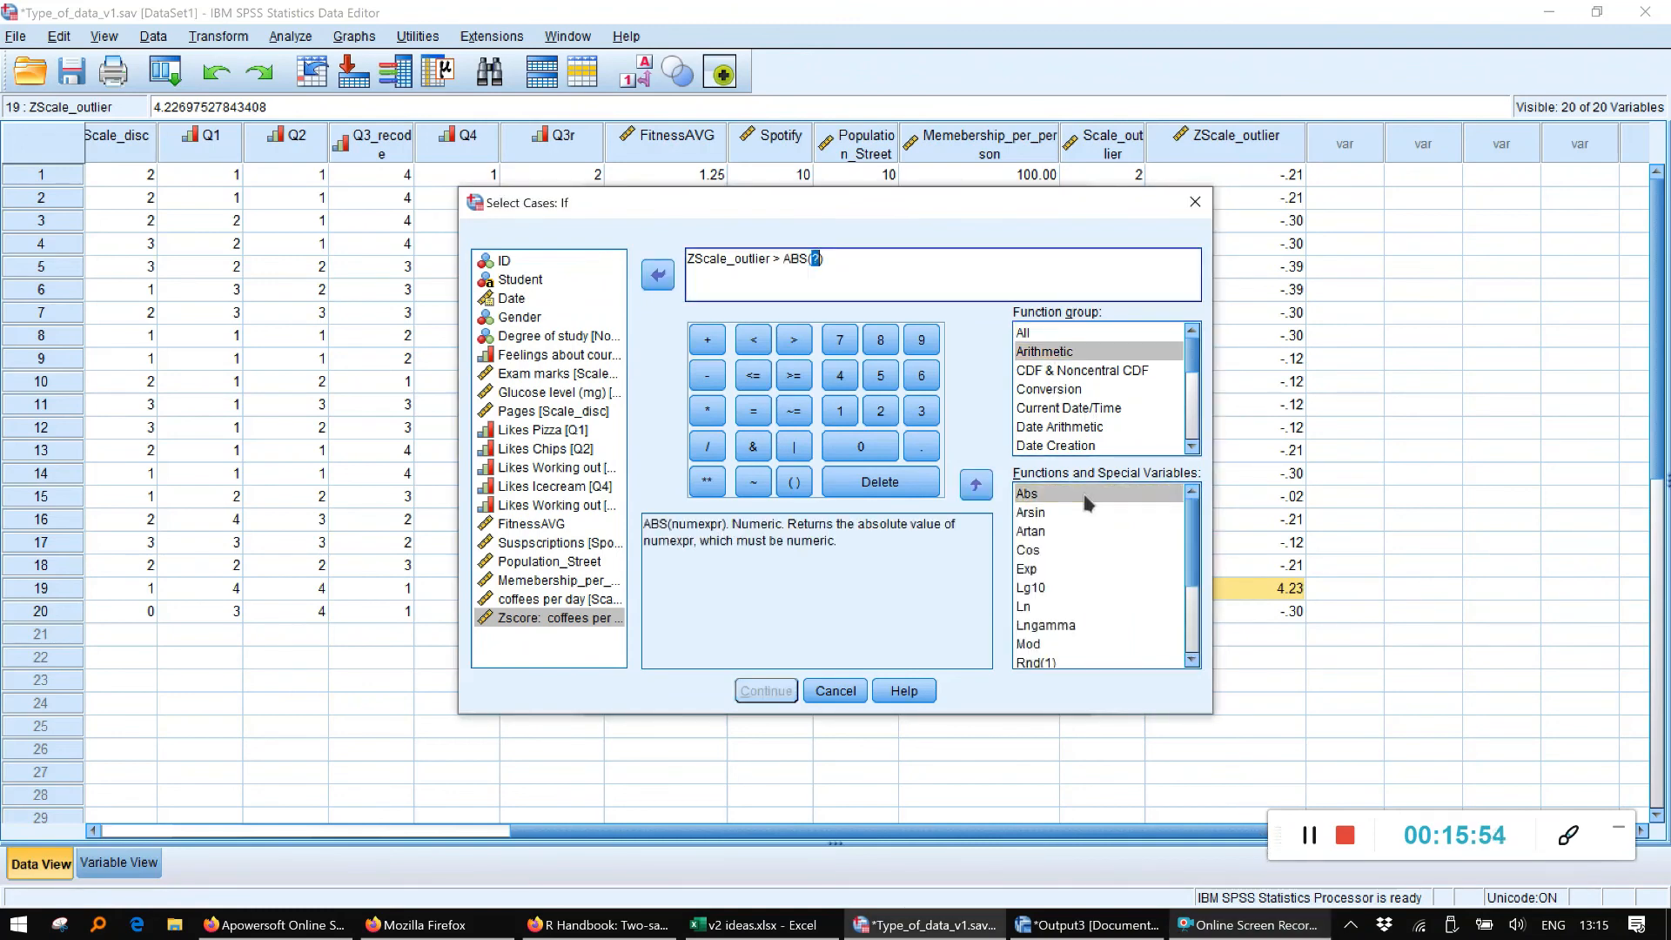
click(918, 409)
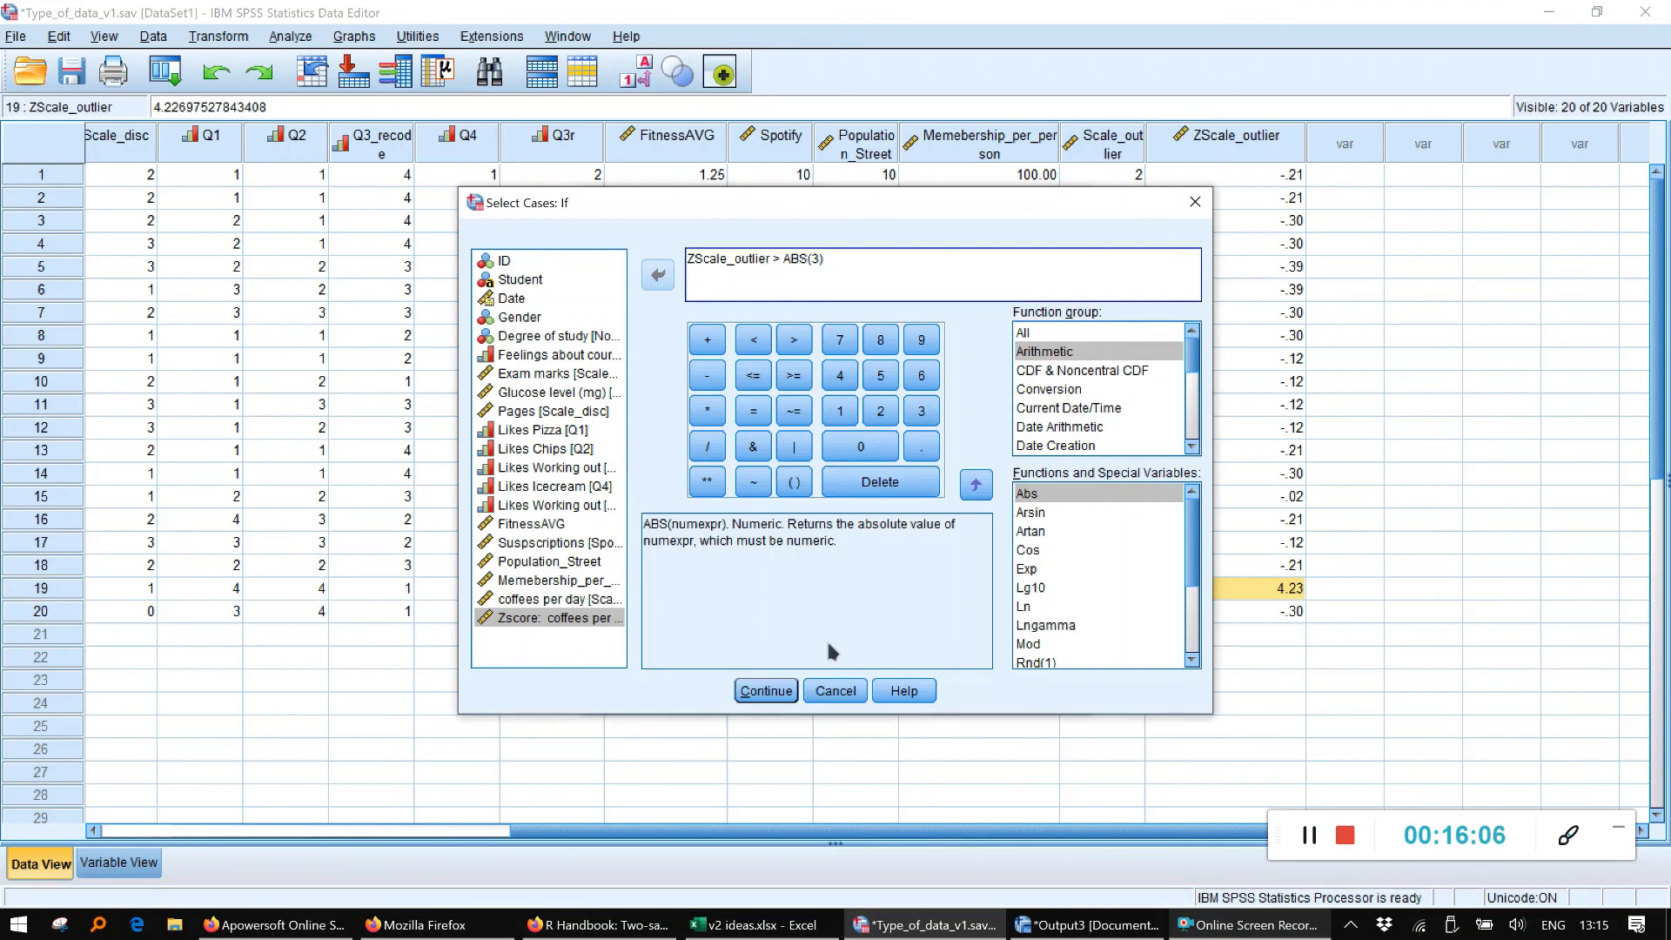
click(782, 703)
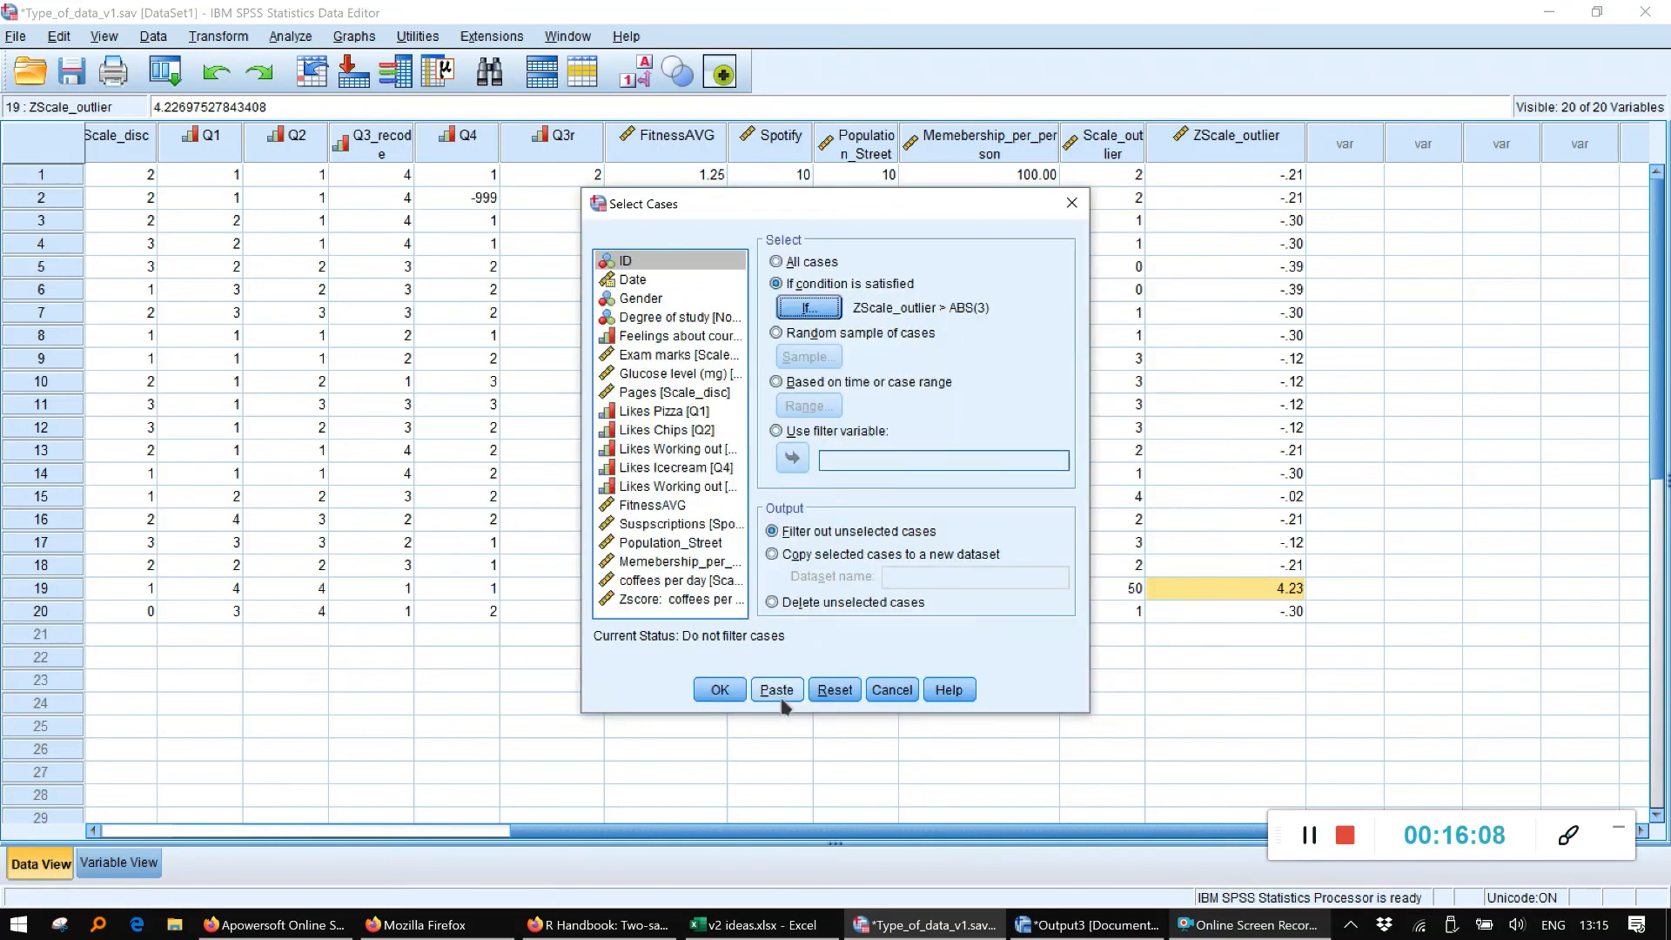
click(734, 692)
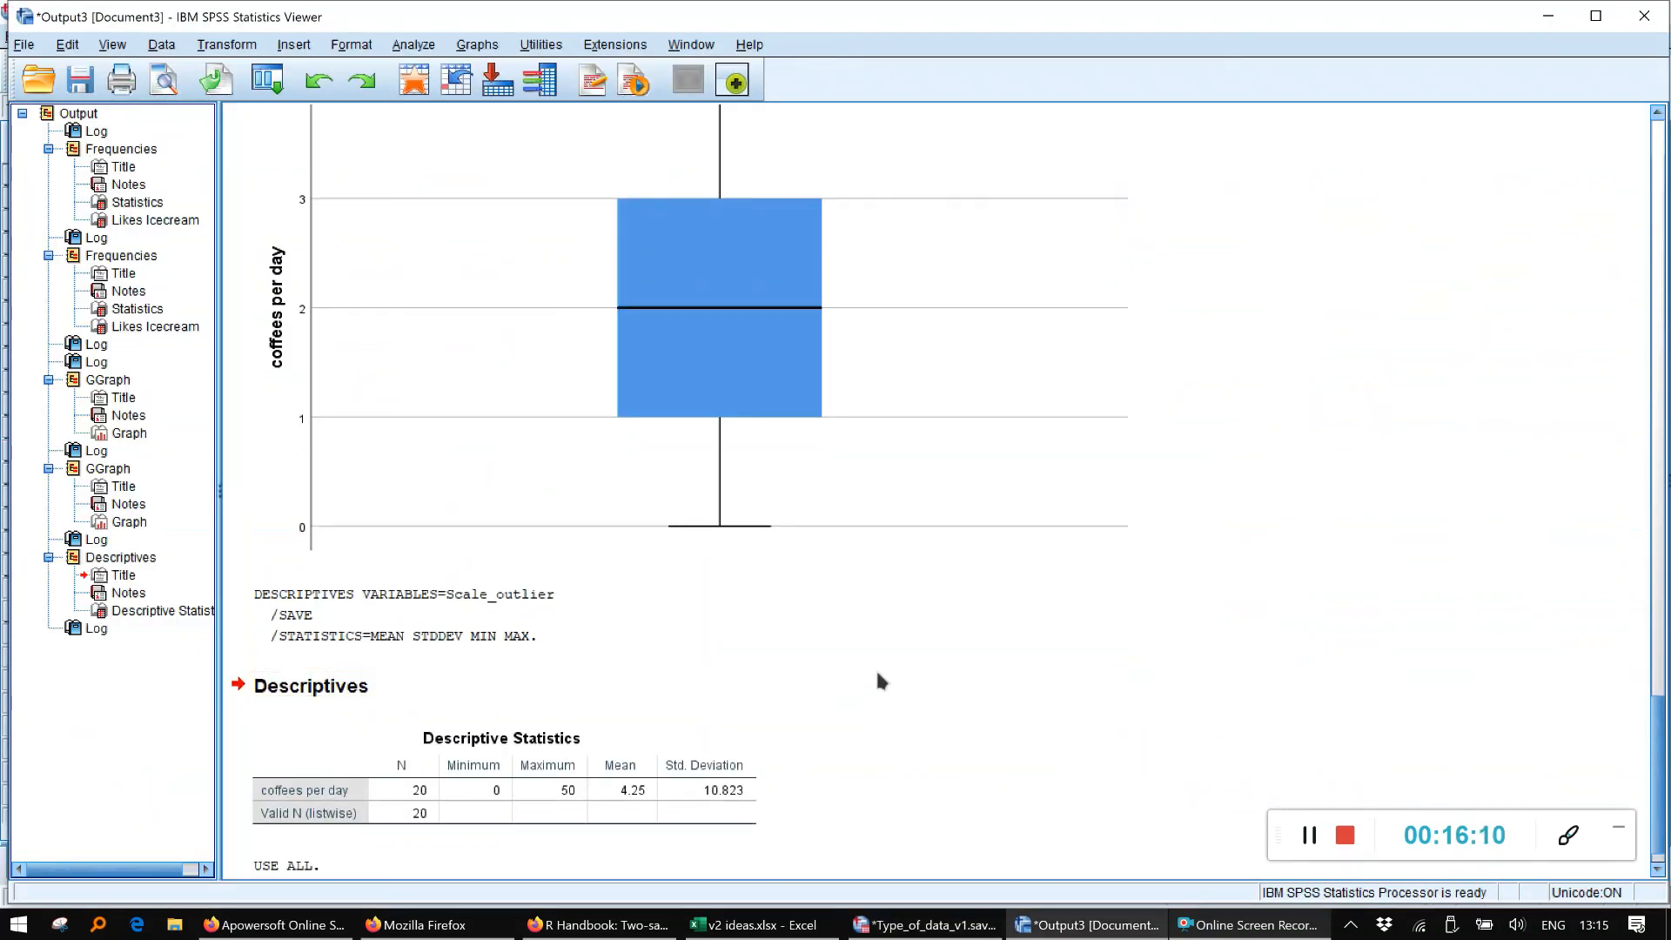
Change the case selection condition to ZScale_outlier < ABS(3), apply the filter and return to the data
click(1540, 25)
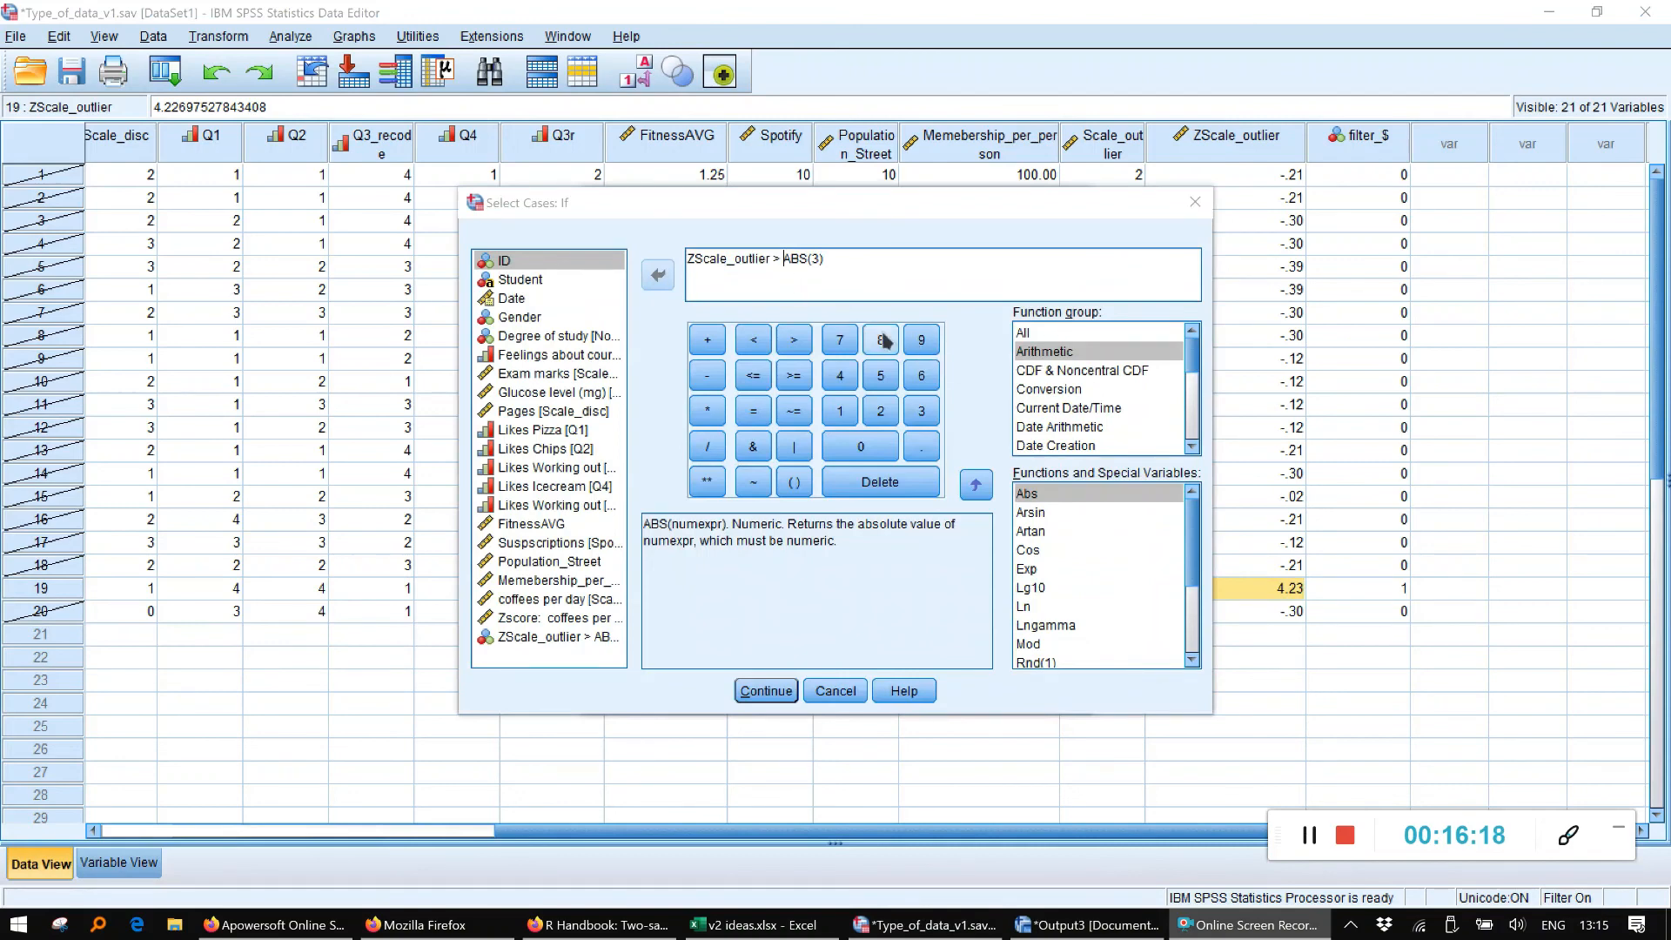
click(862, 263)
key(BackSpace)
text(<)
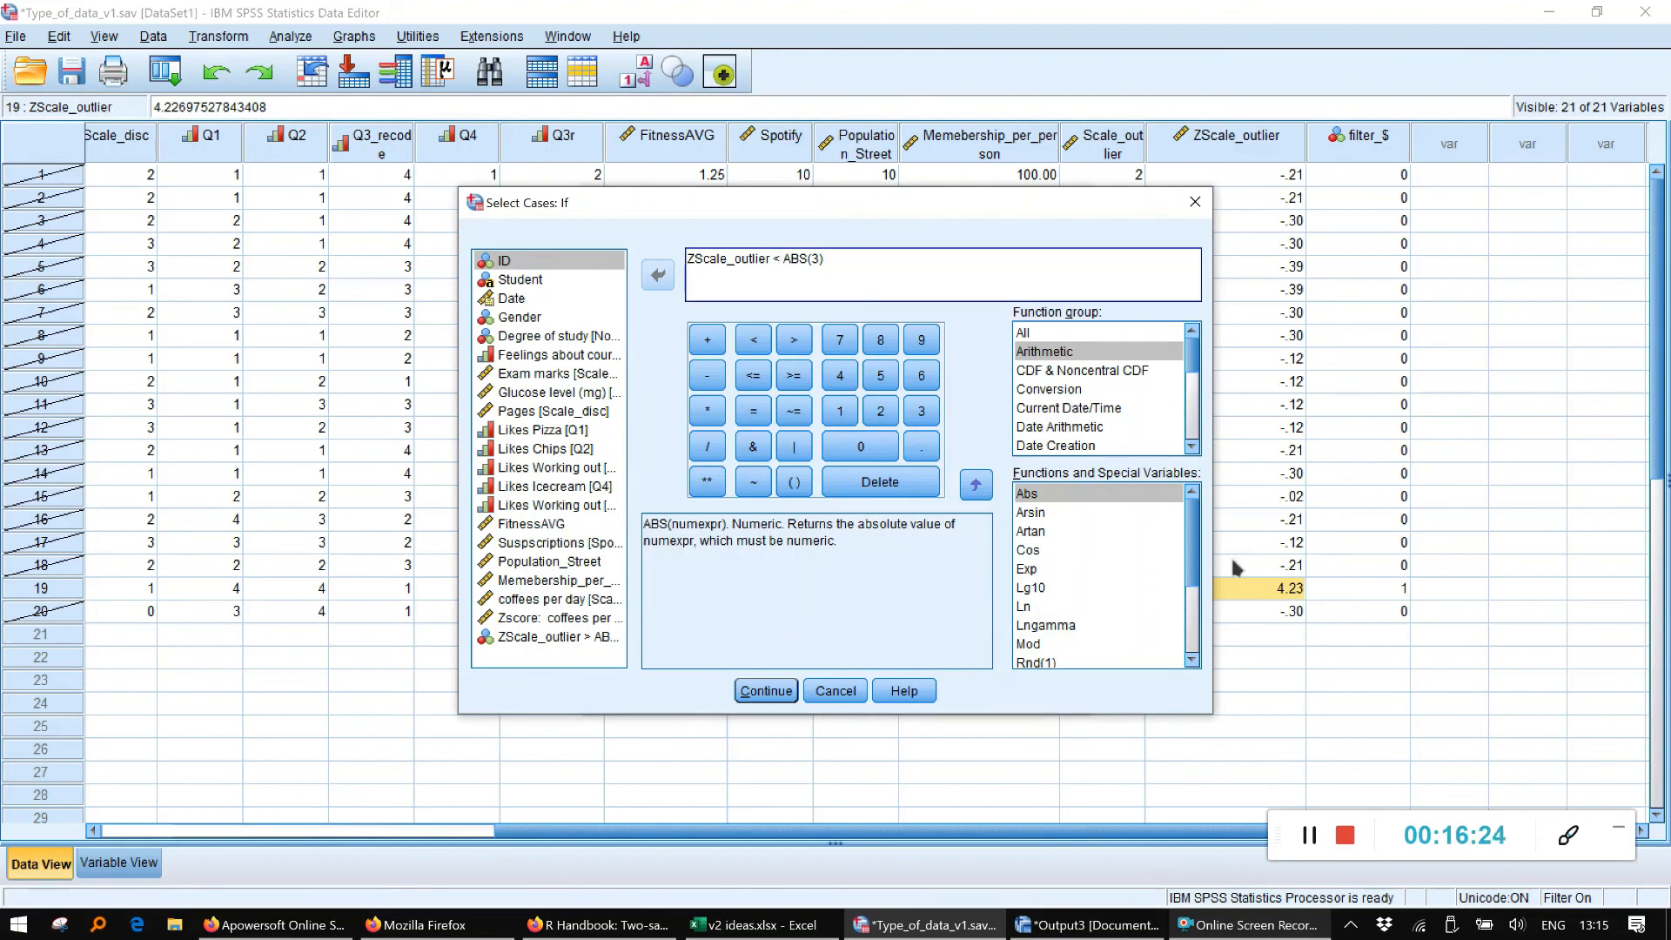
click(767, 691)
click(739, 687)
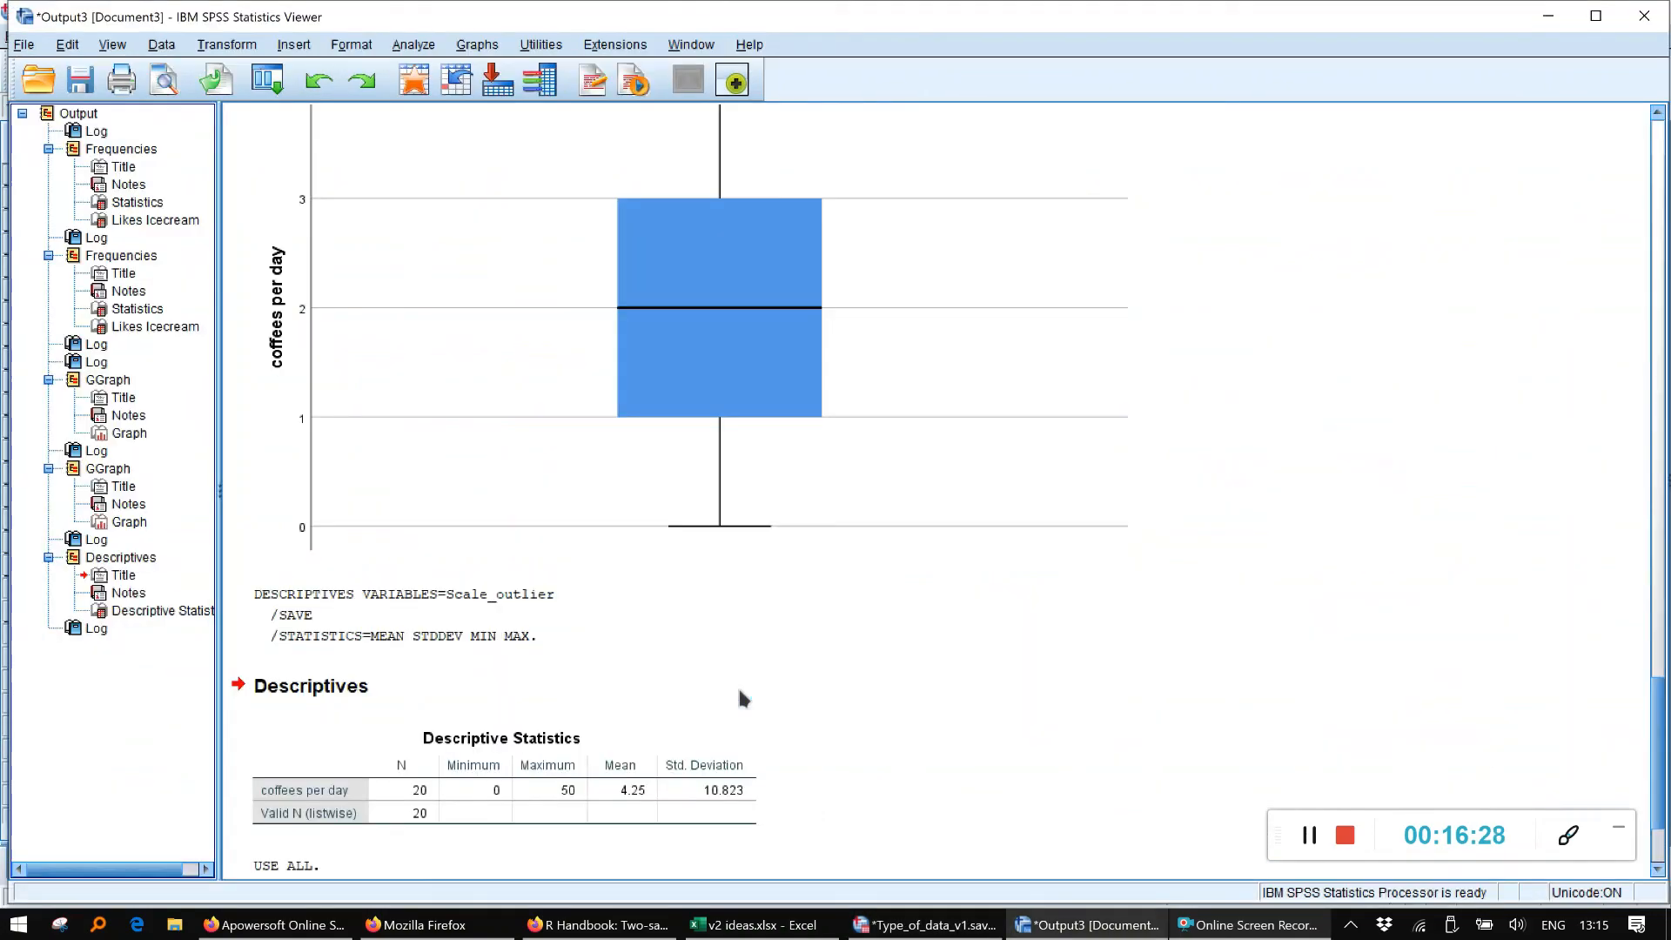
click(1550, 17)
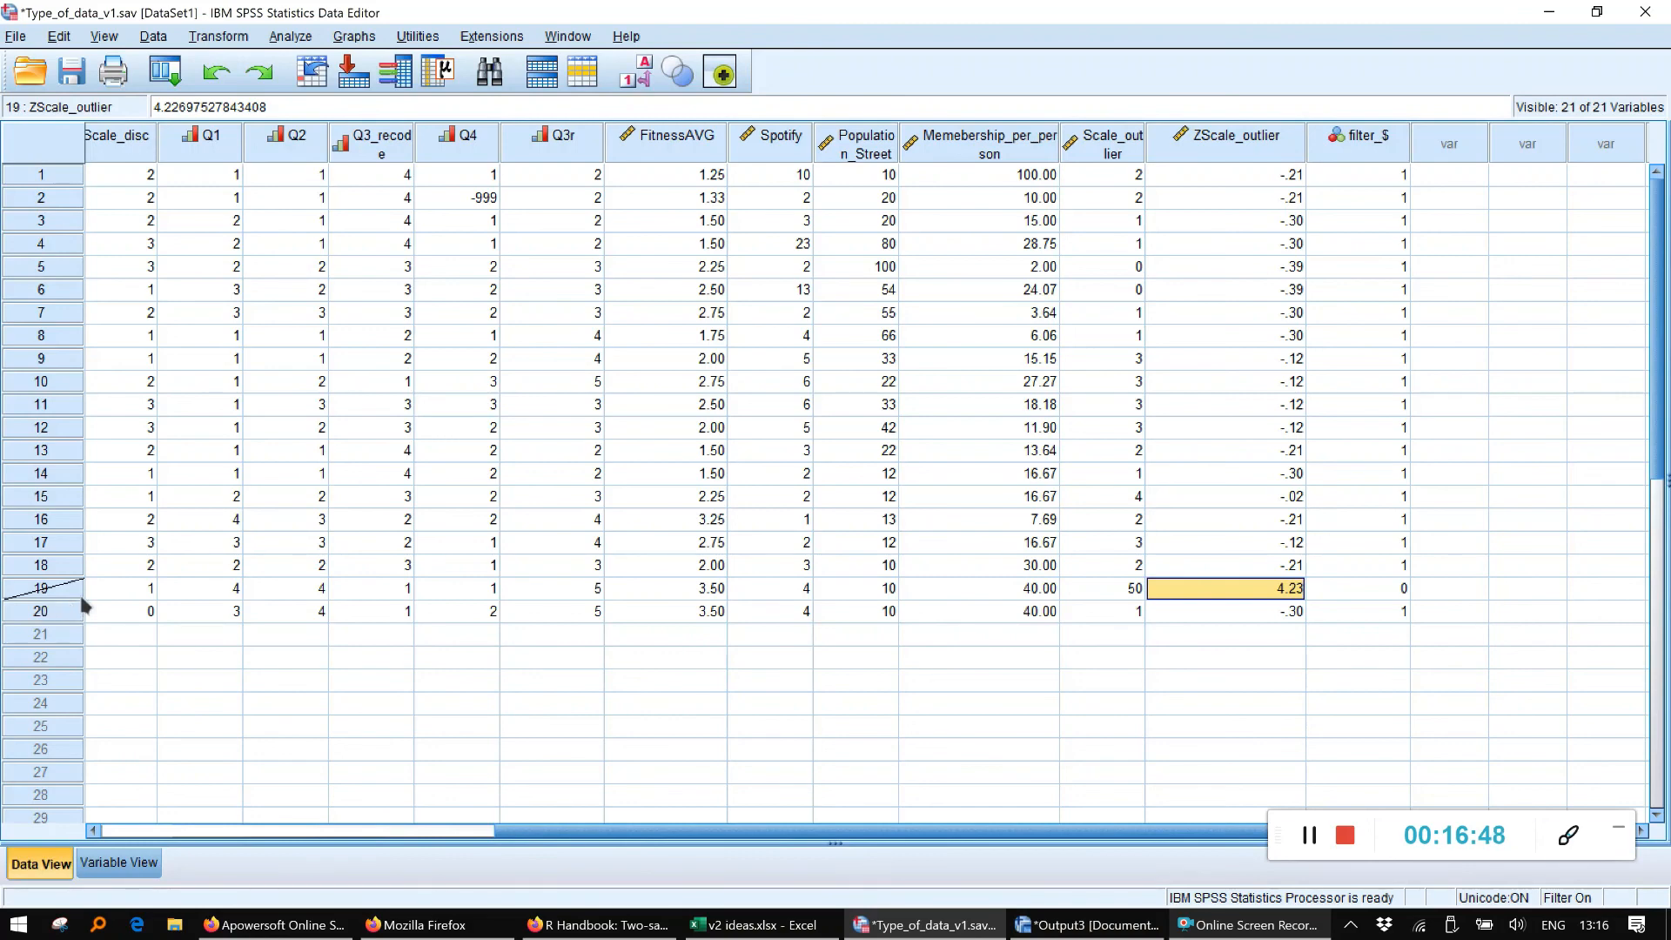
Look over the FitnessAVG values of all 20 cases and return to the first variables of the dataset
click(1312, 838)
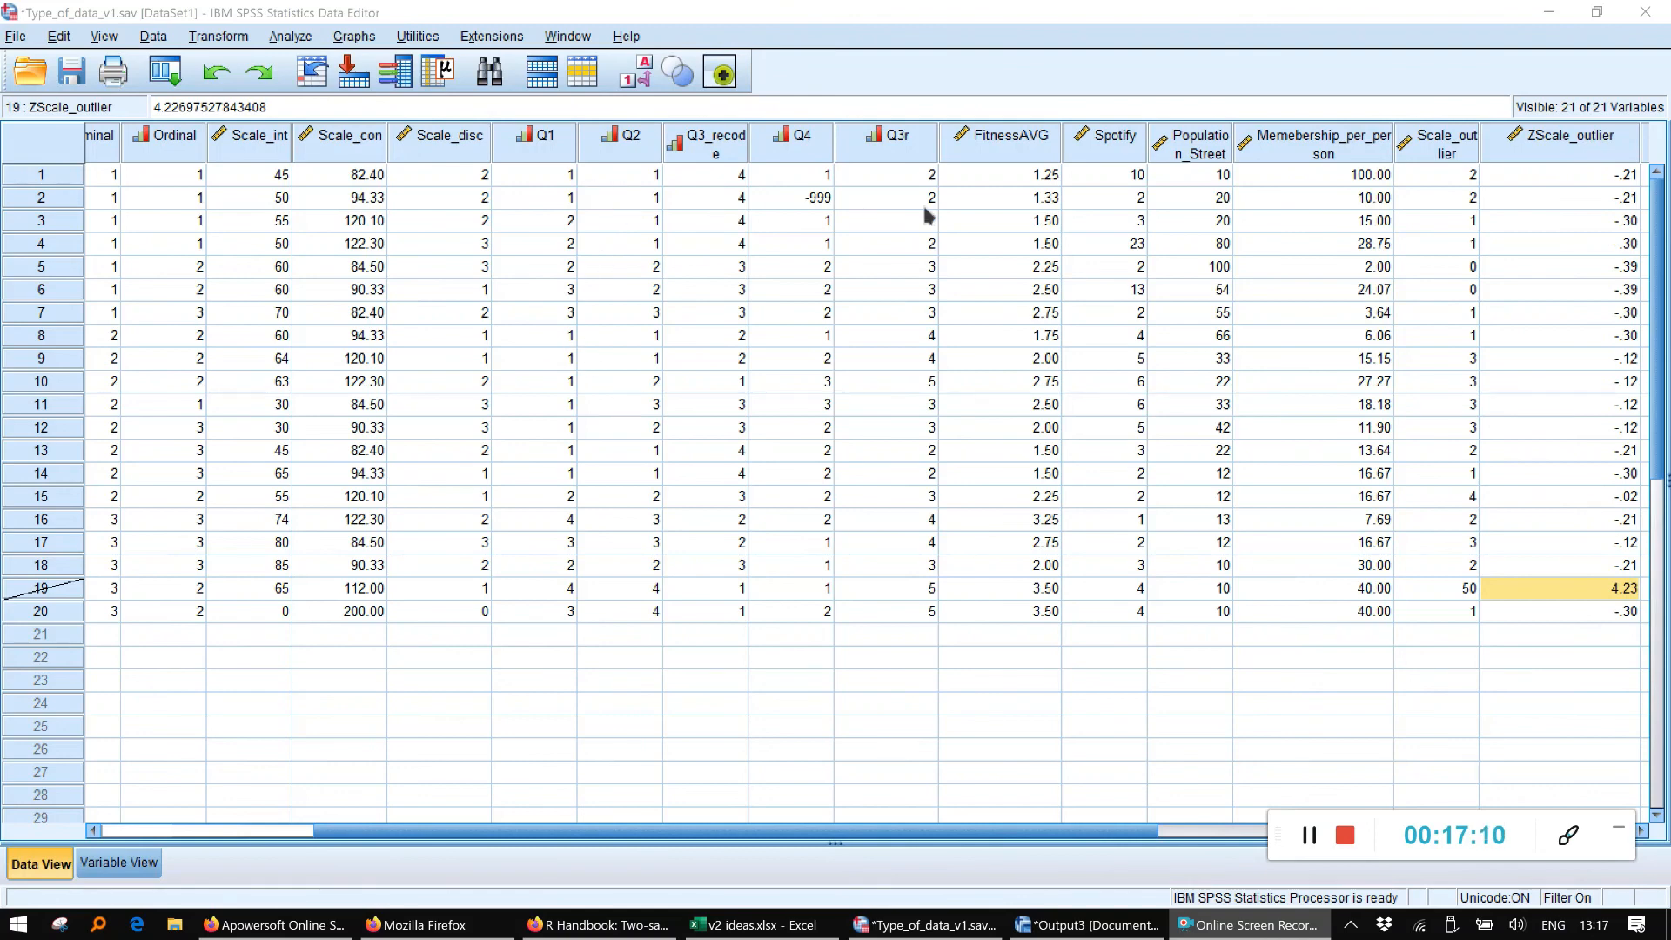
drag(1001, 178, 1007, 609)
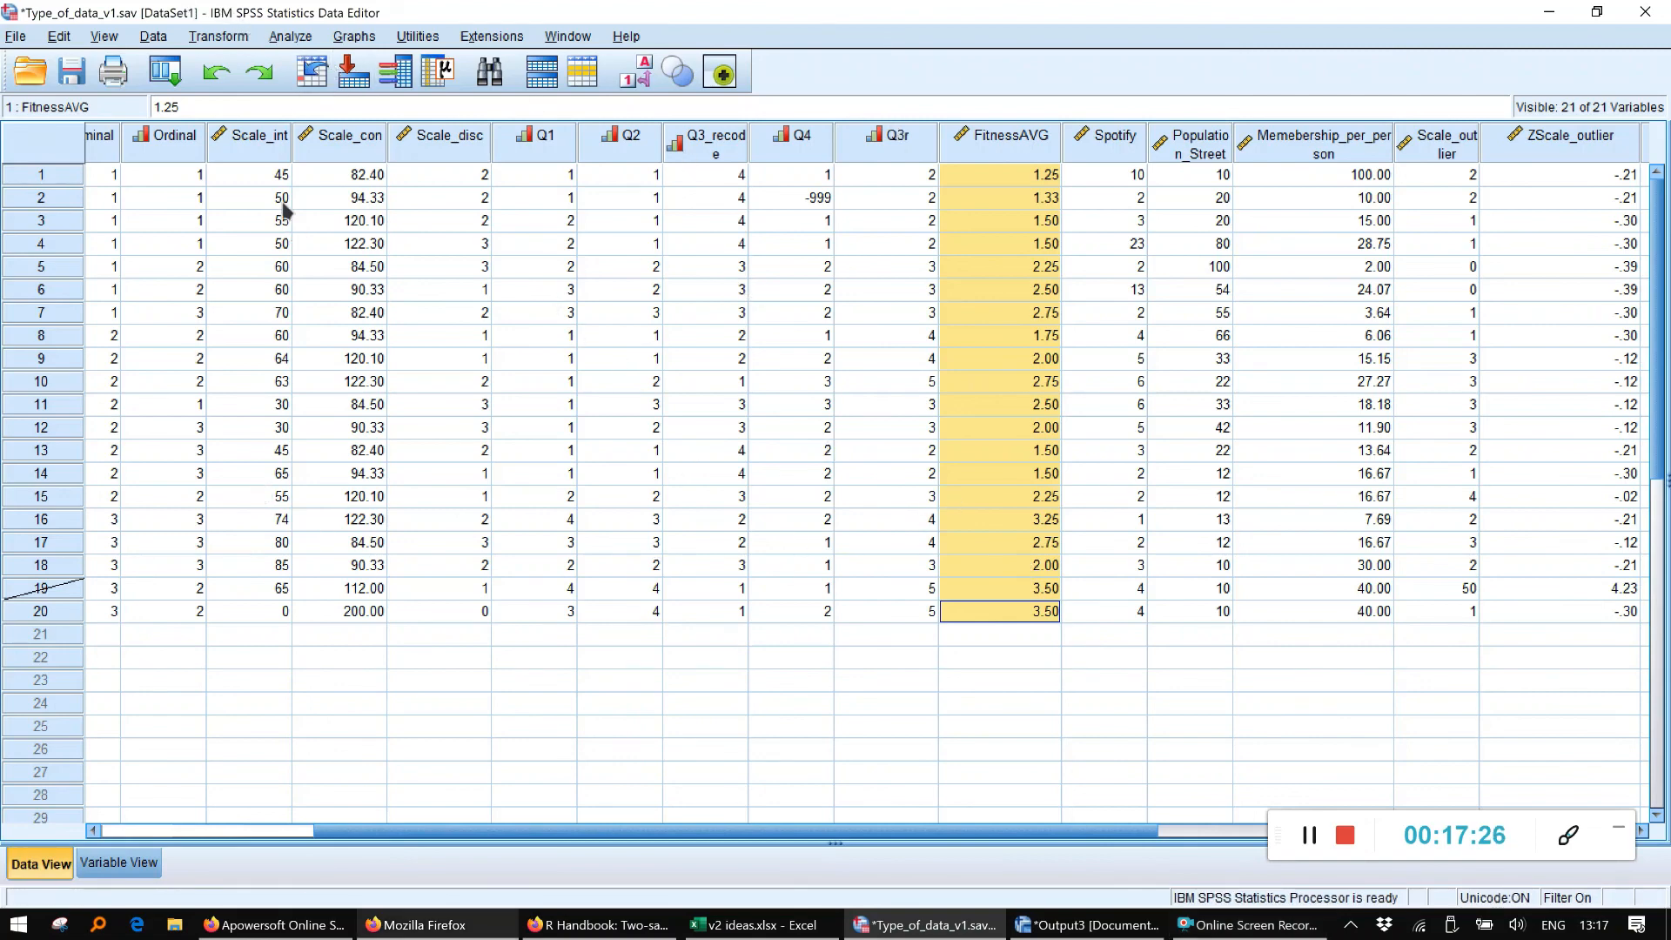
drag(653, 820, 164, 832)
scroll(420, 445, up, 2)
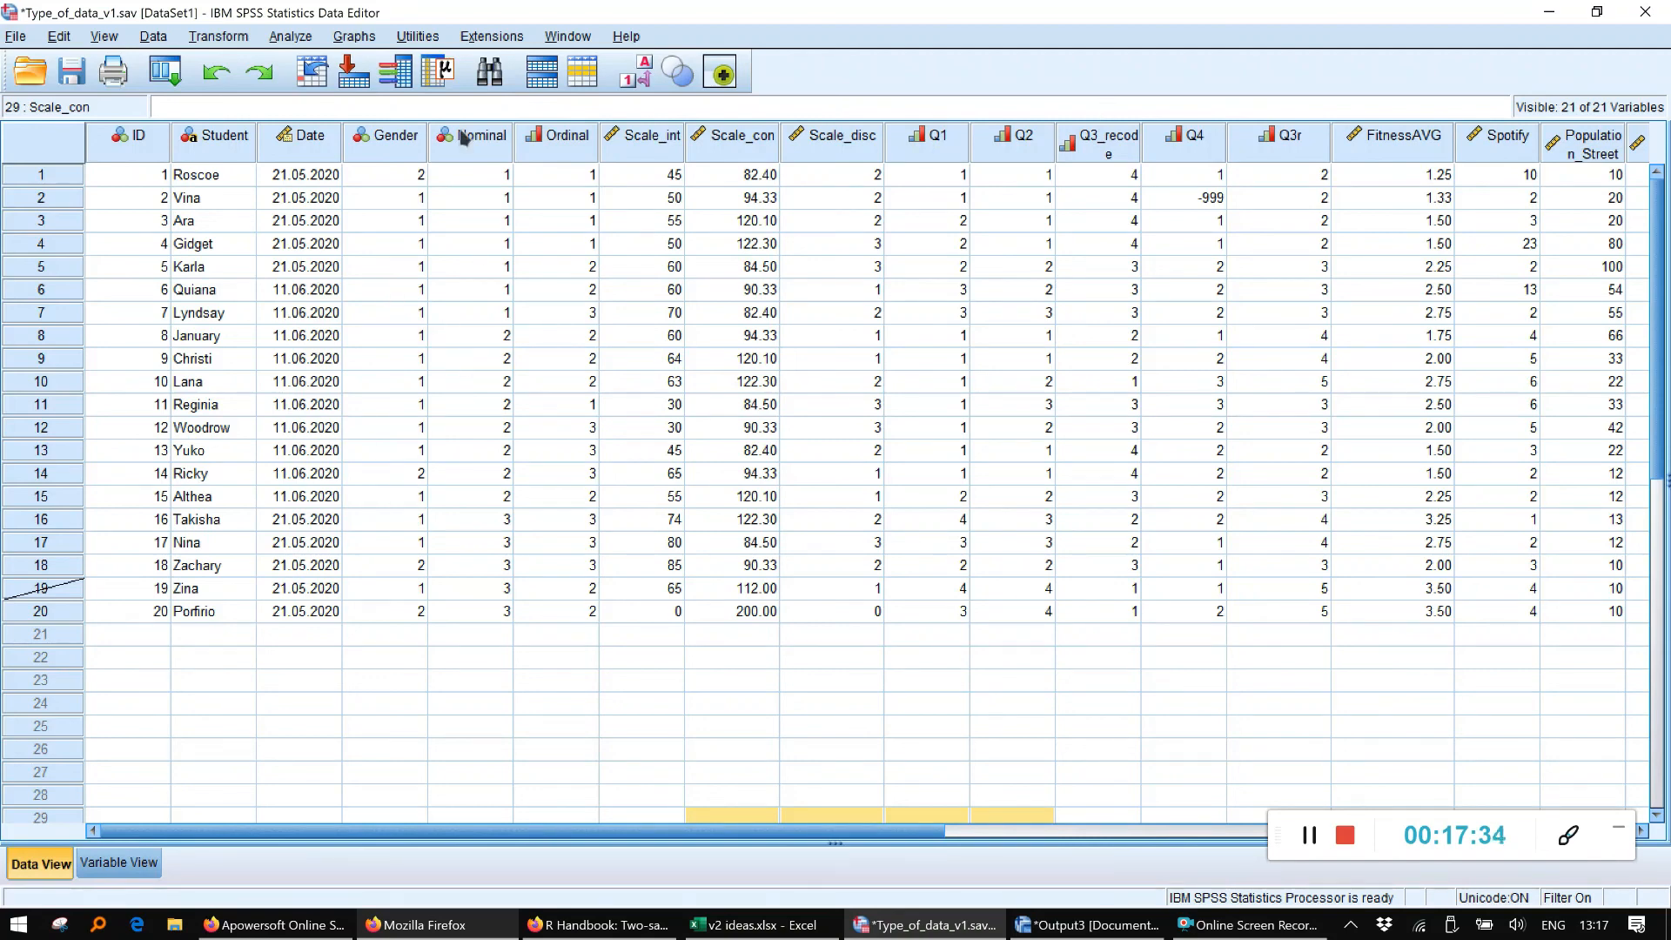
click(1346, 834)
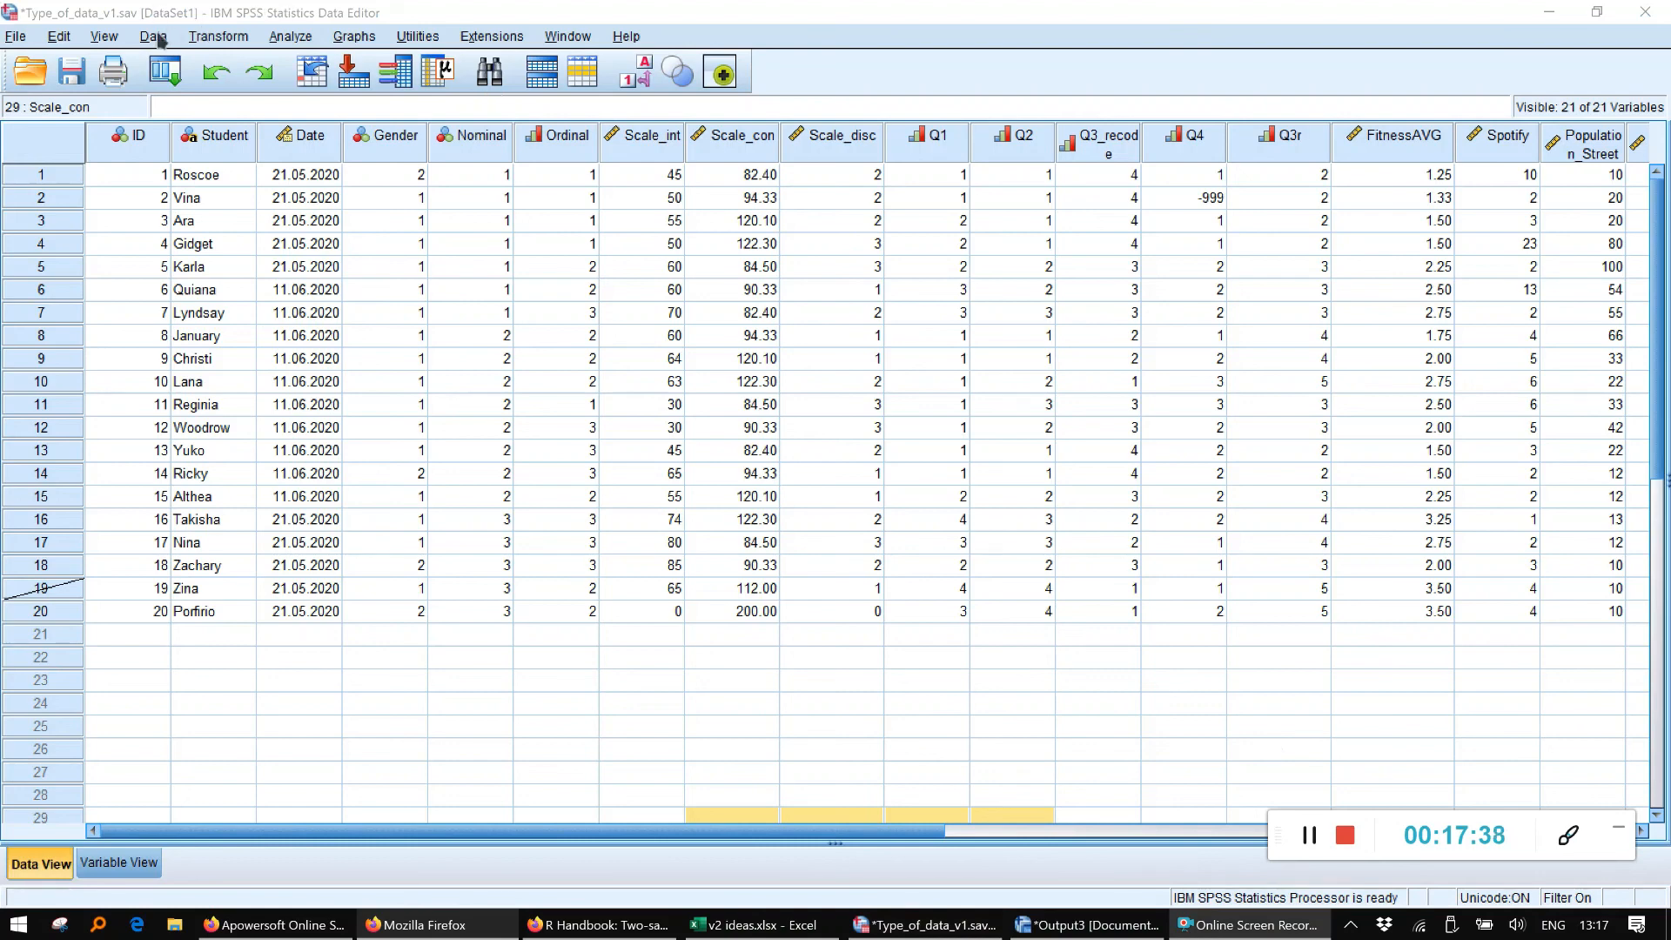
Split the file to organize output by groups based on Gender, sorting by the grouping variable, and return to the data
click(154, 37)
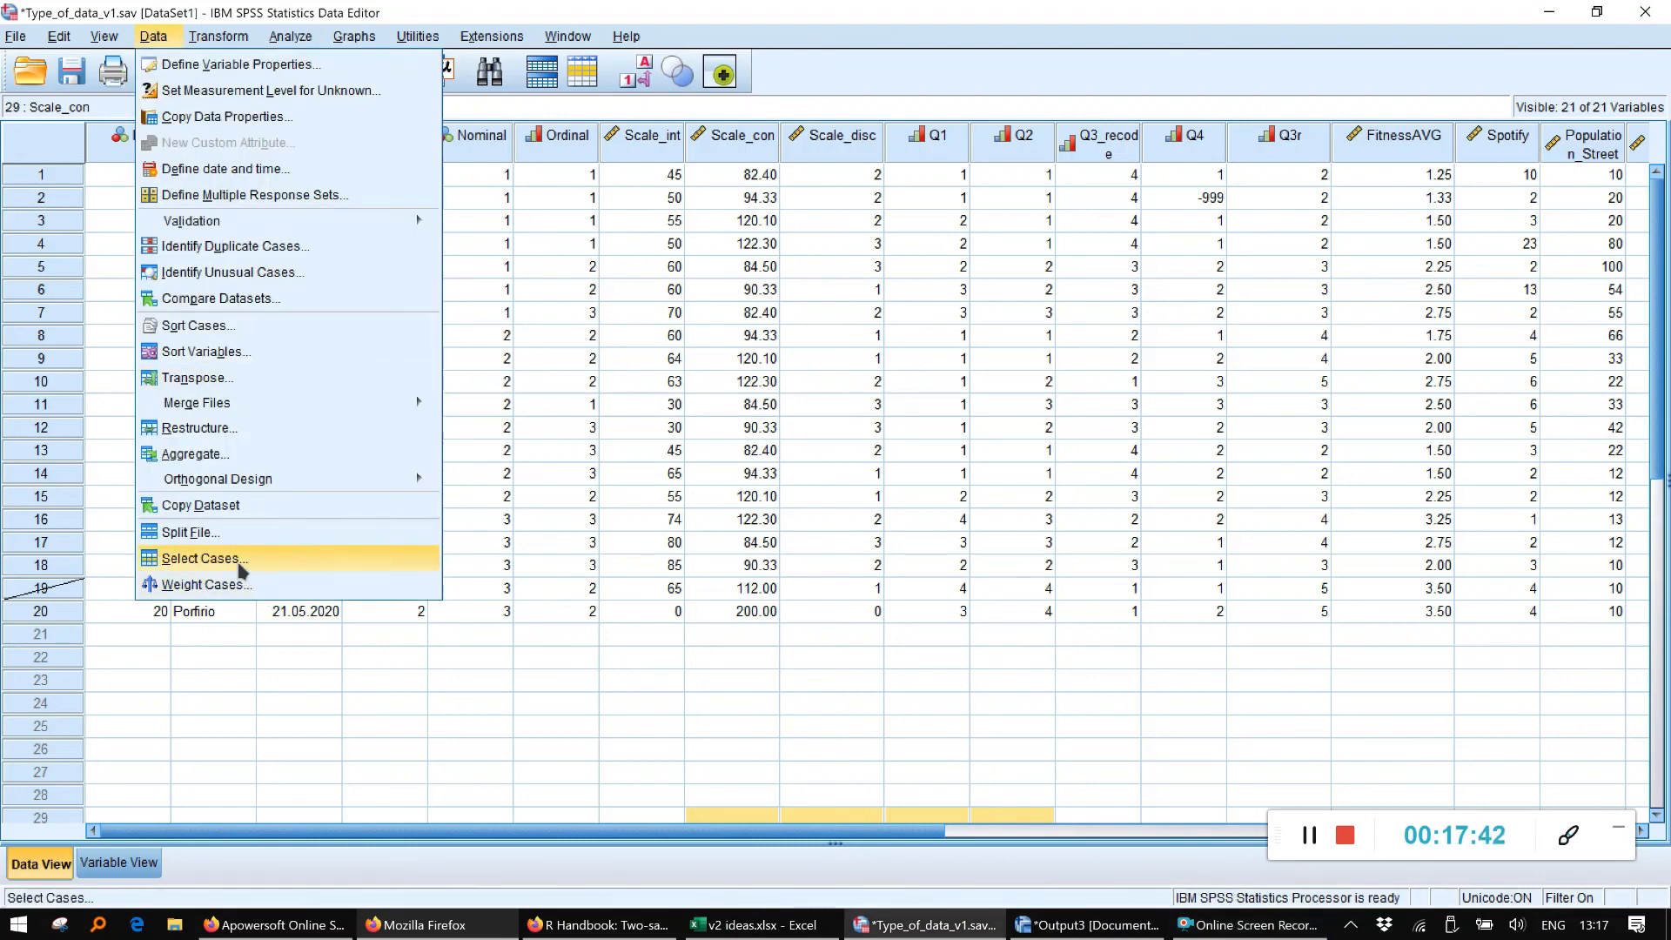
click(246, 541)
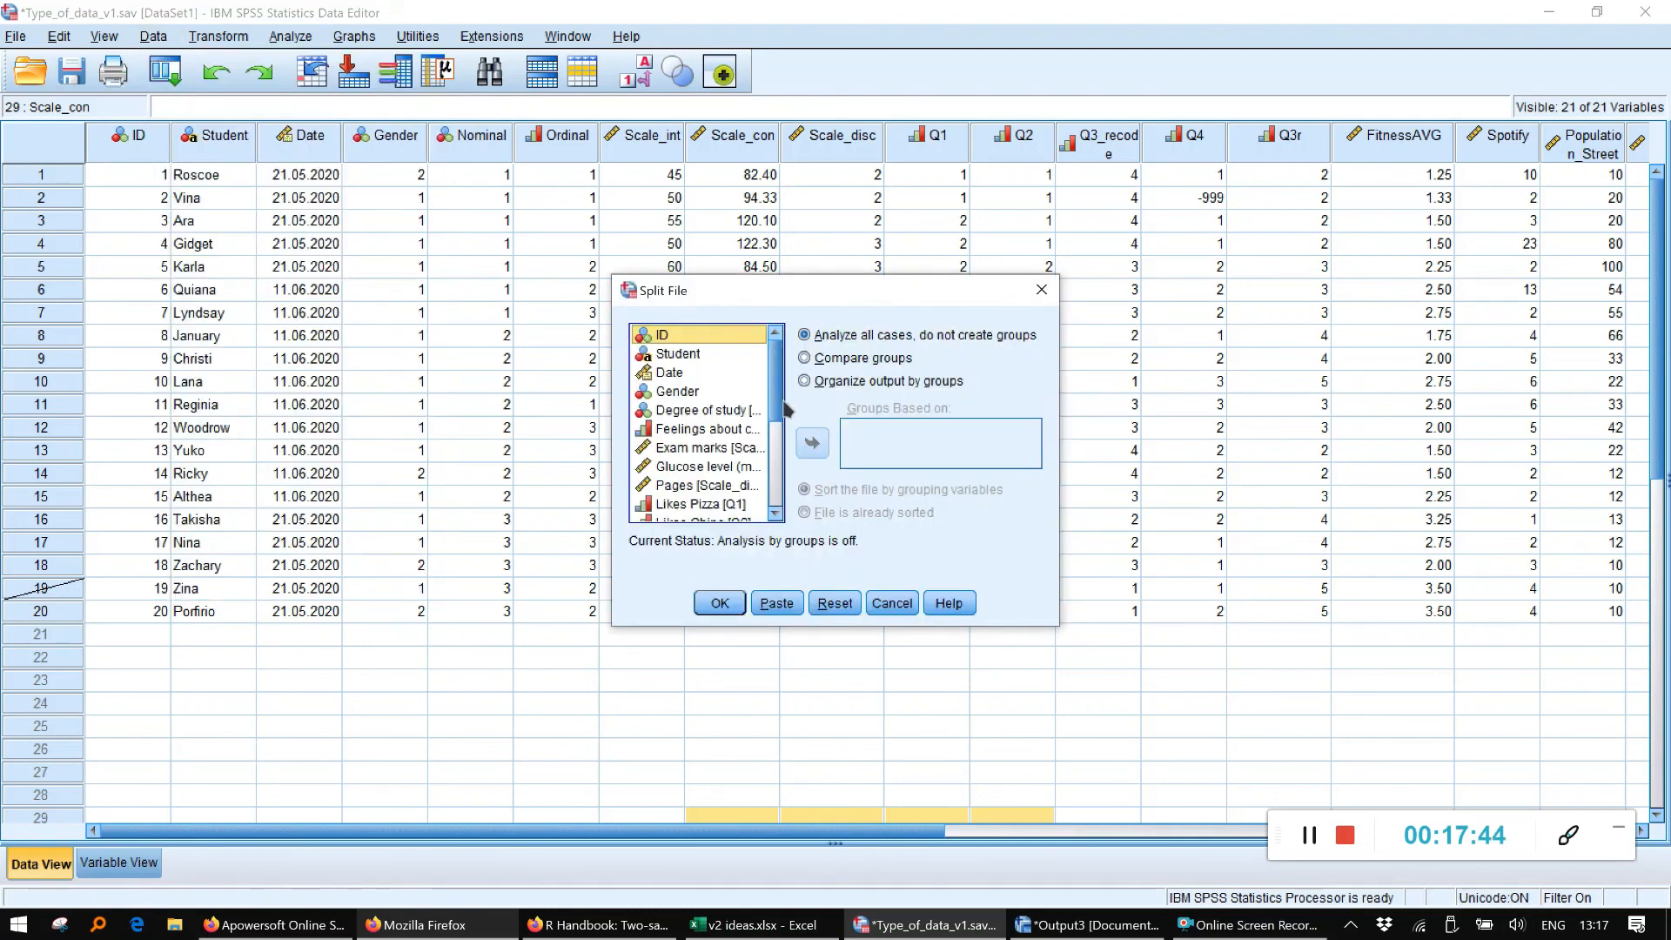
click(838, 381)
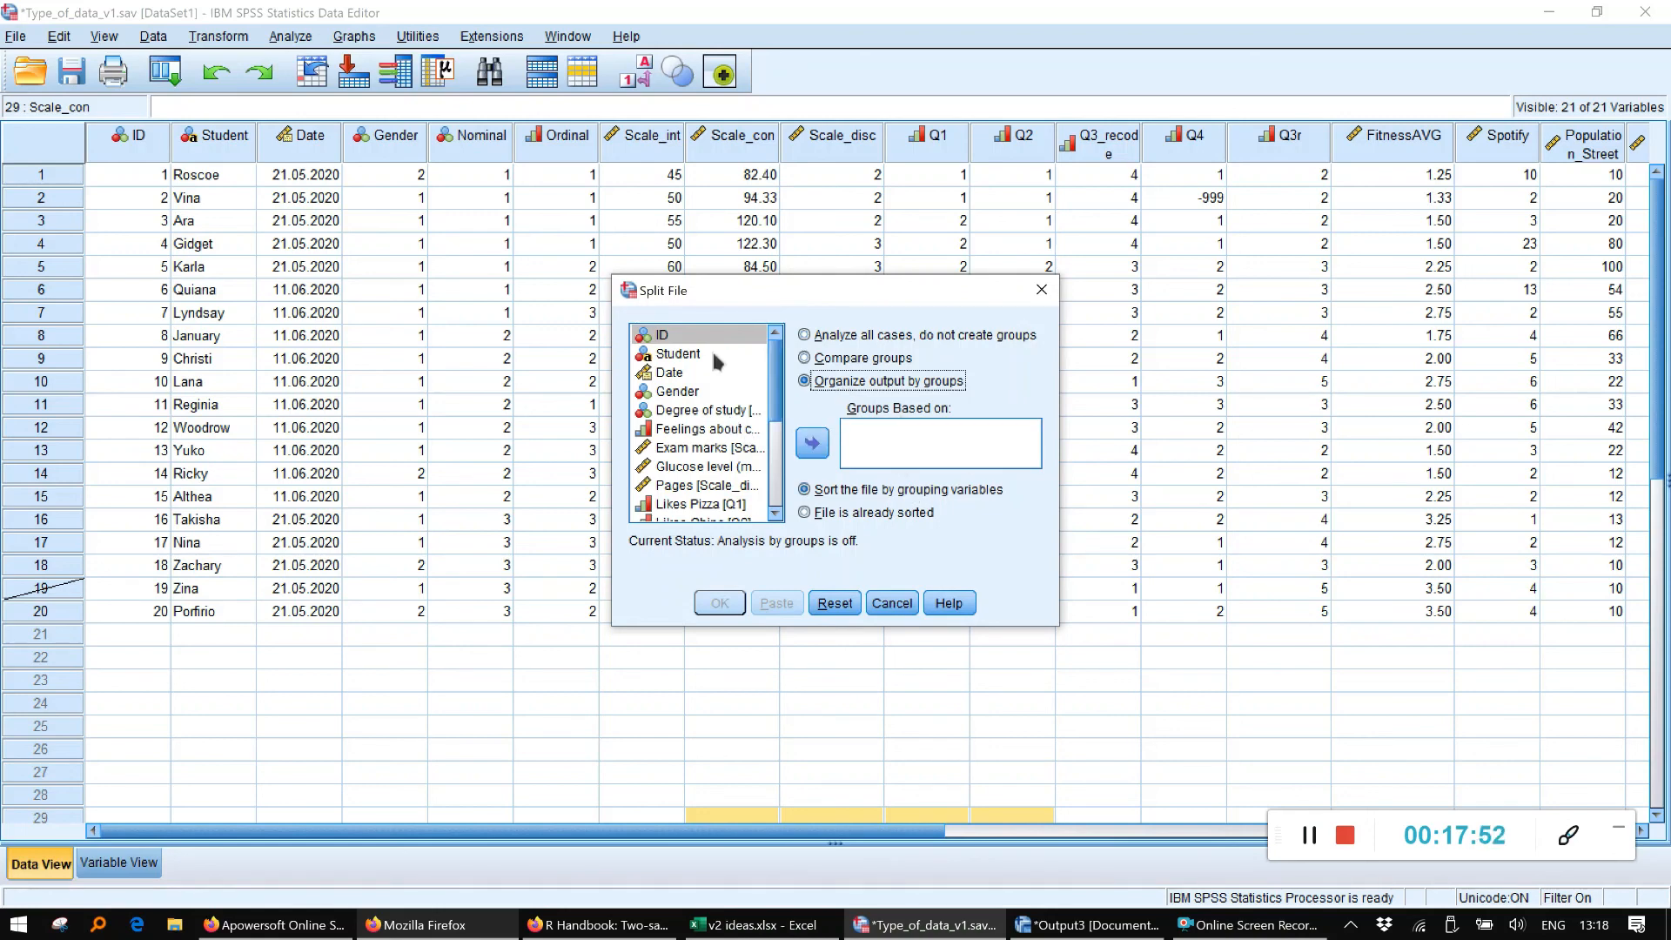
click(674, 391)
click(812, 443)
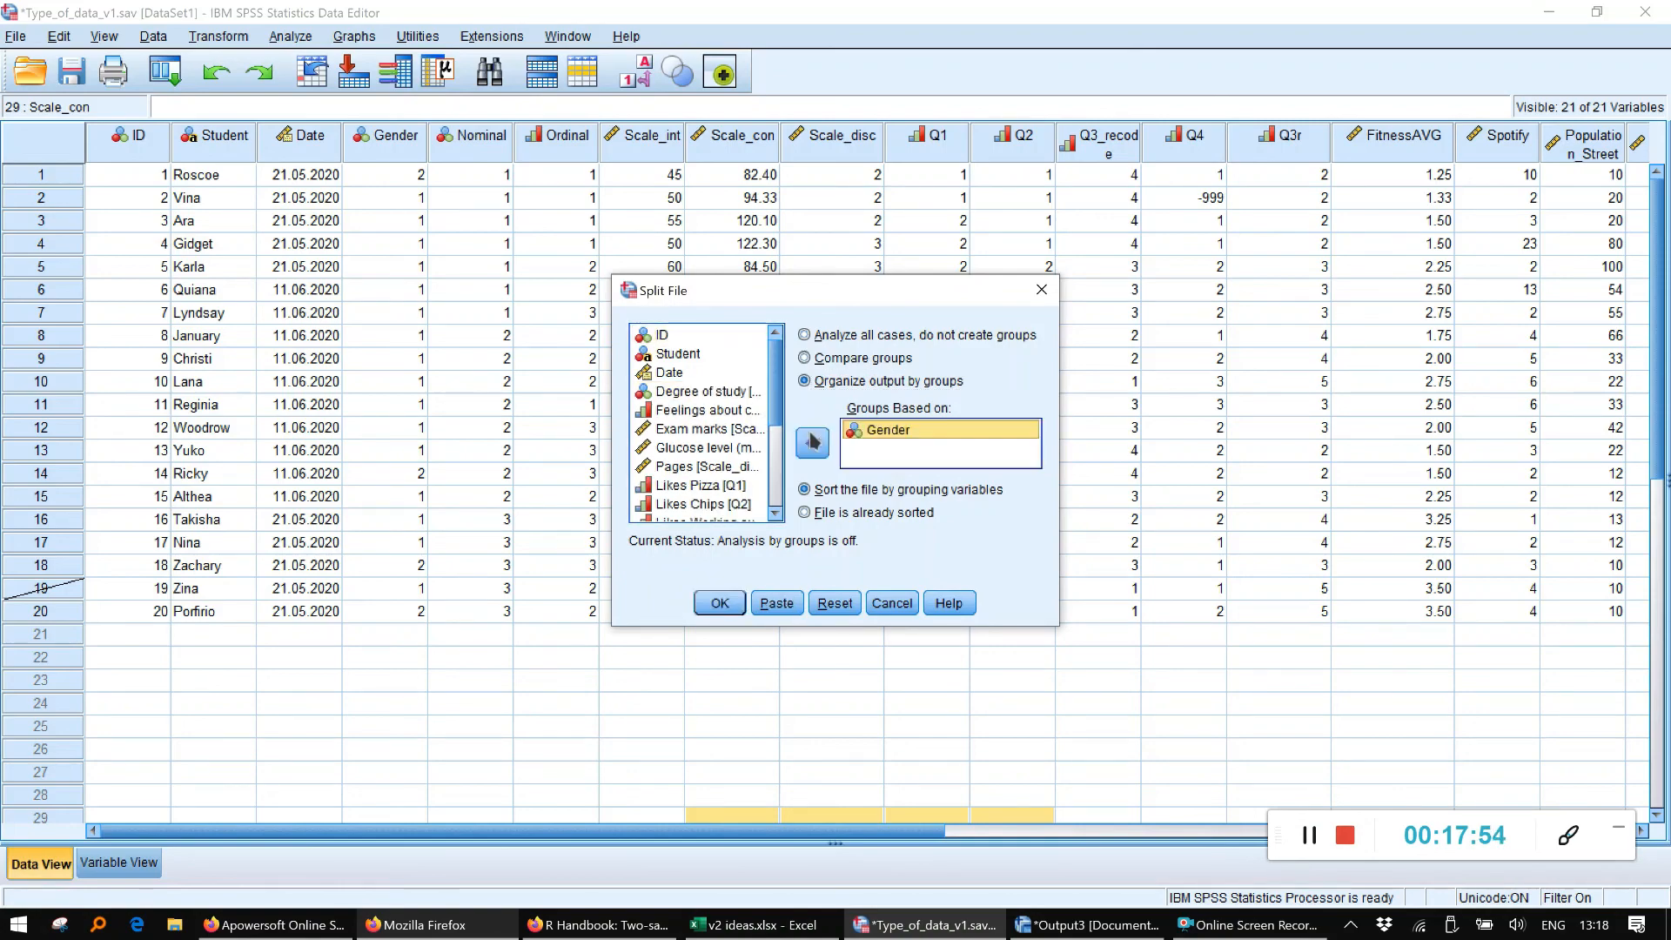
click(719, 604)
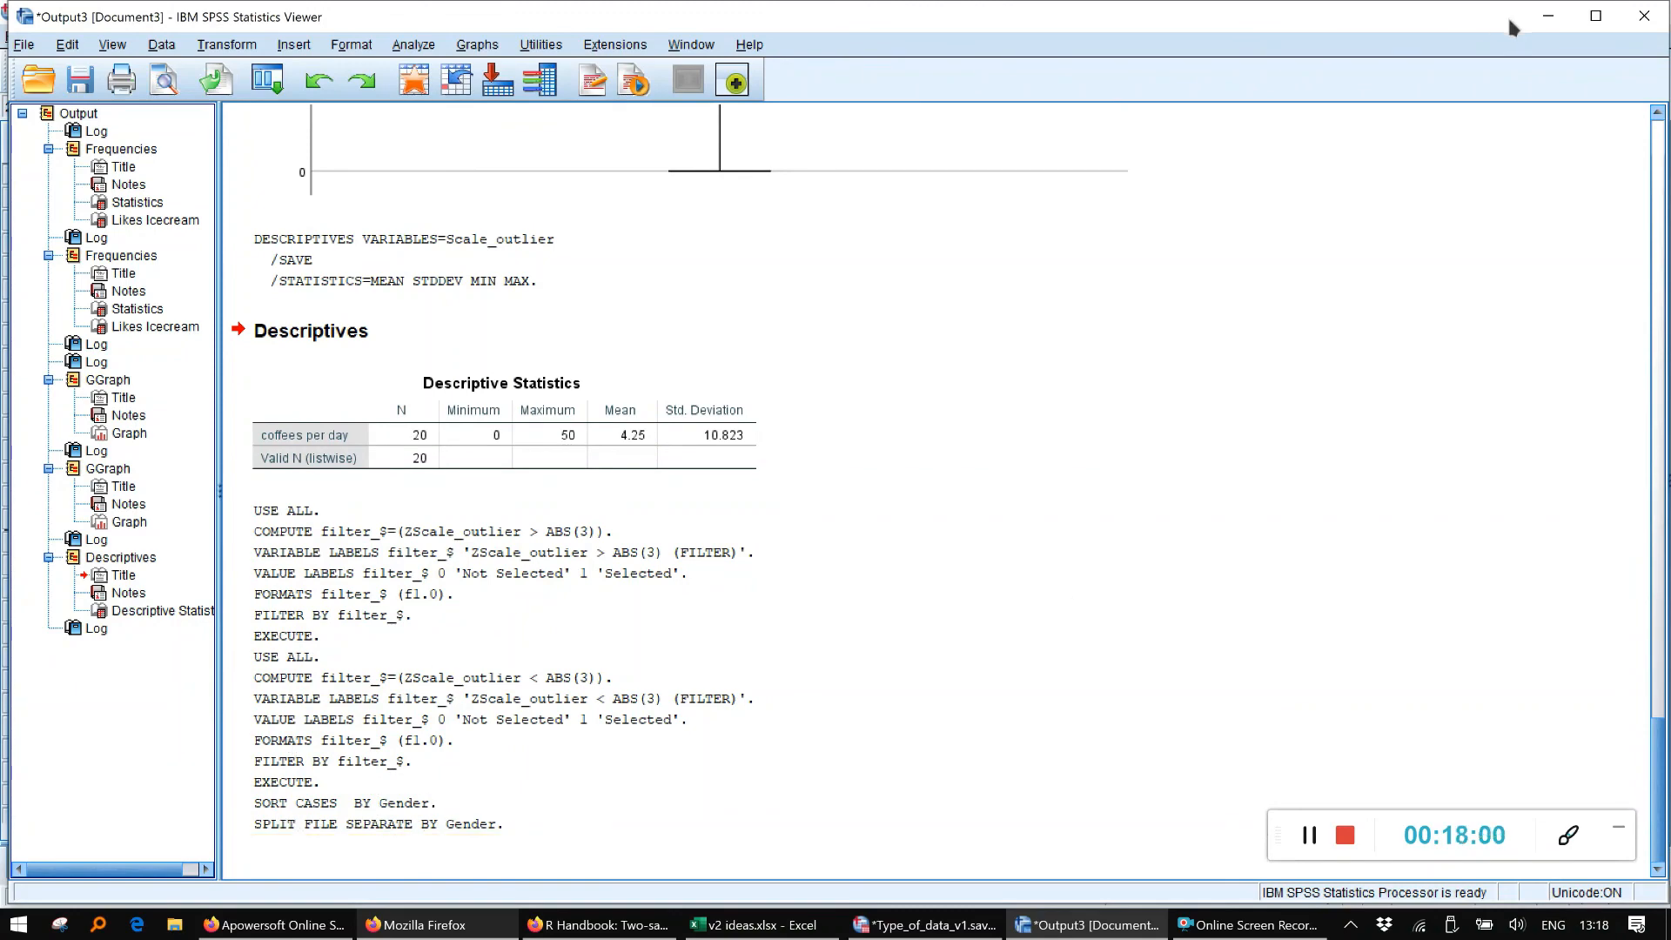
click(1546, 18)
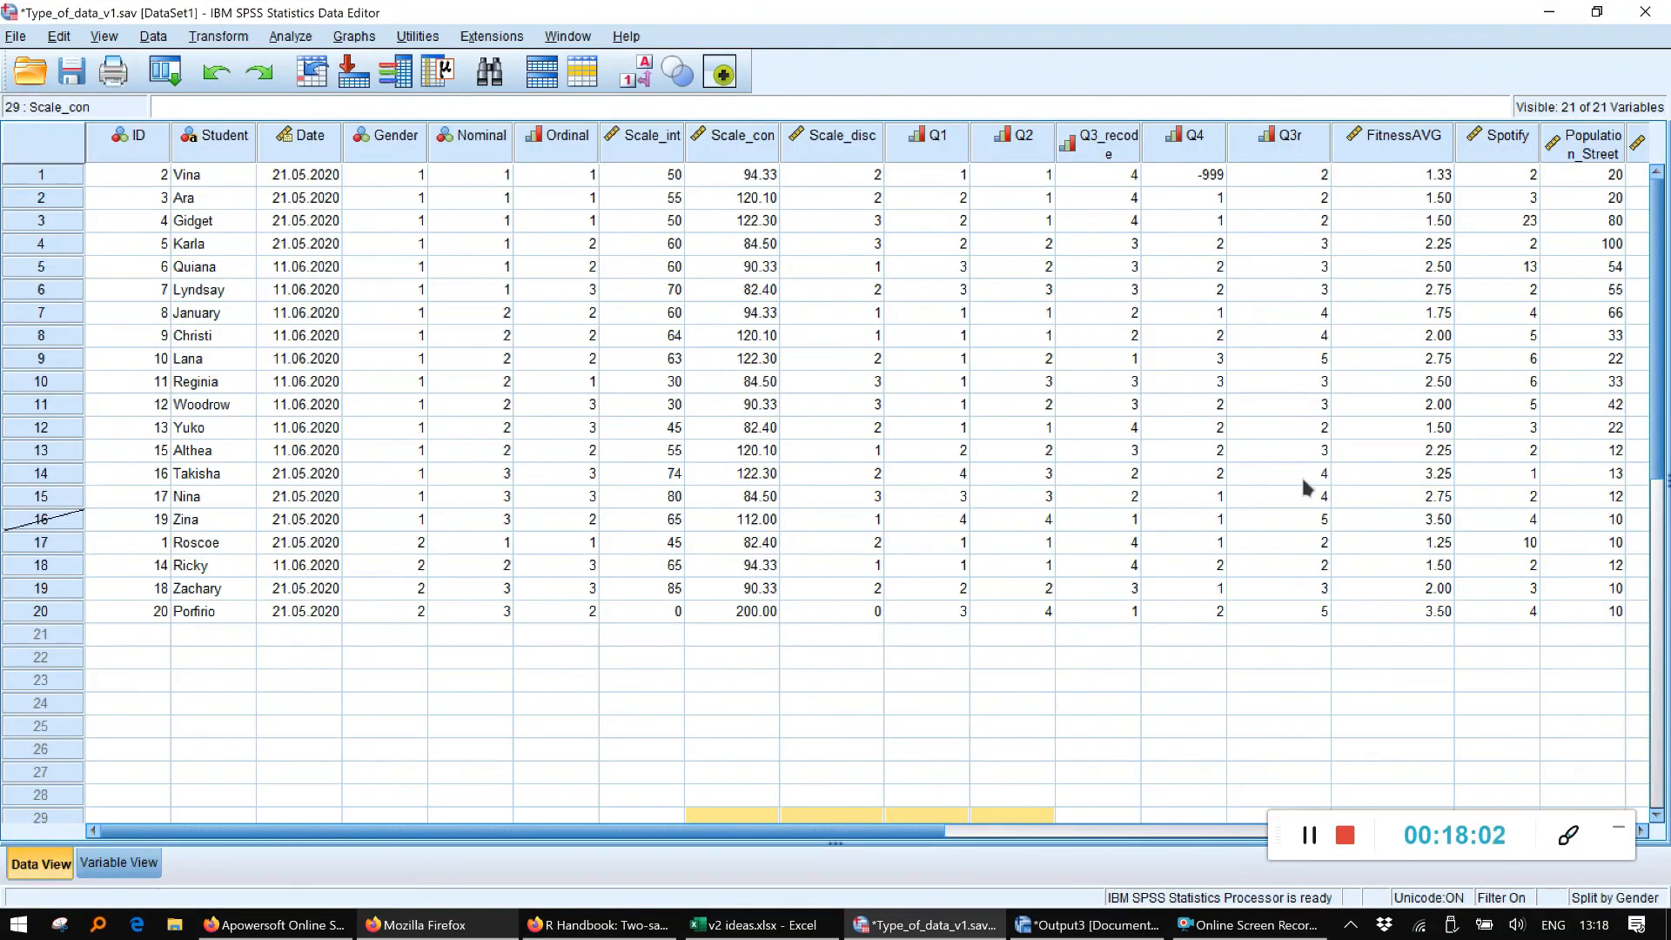
In a new Descriptives analysis, replace the coffees per day variable with FitnessAVG
drag(733, 831, 639, 831)
click(291, 39)
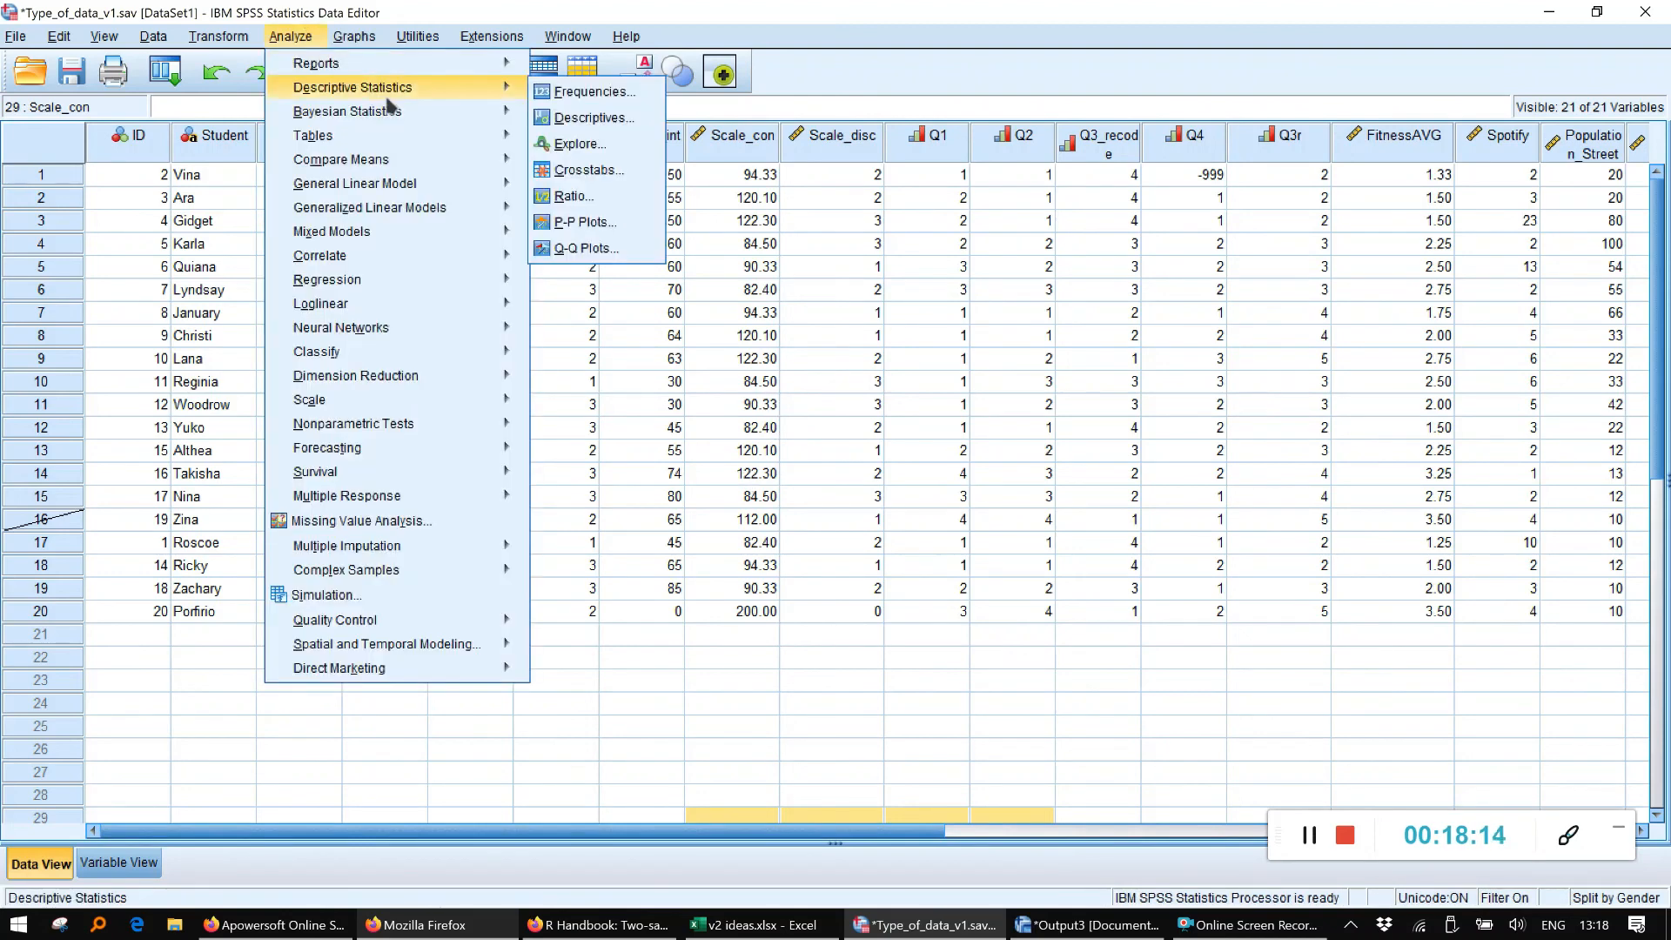
mouse_move(487, 87)
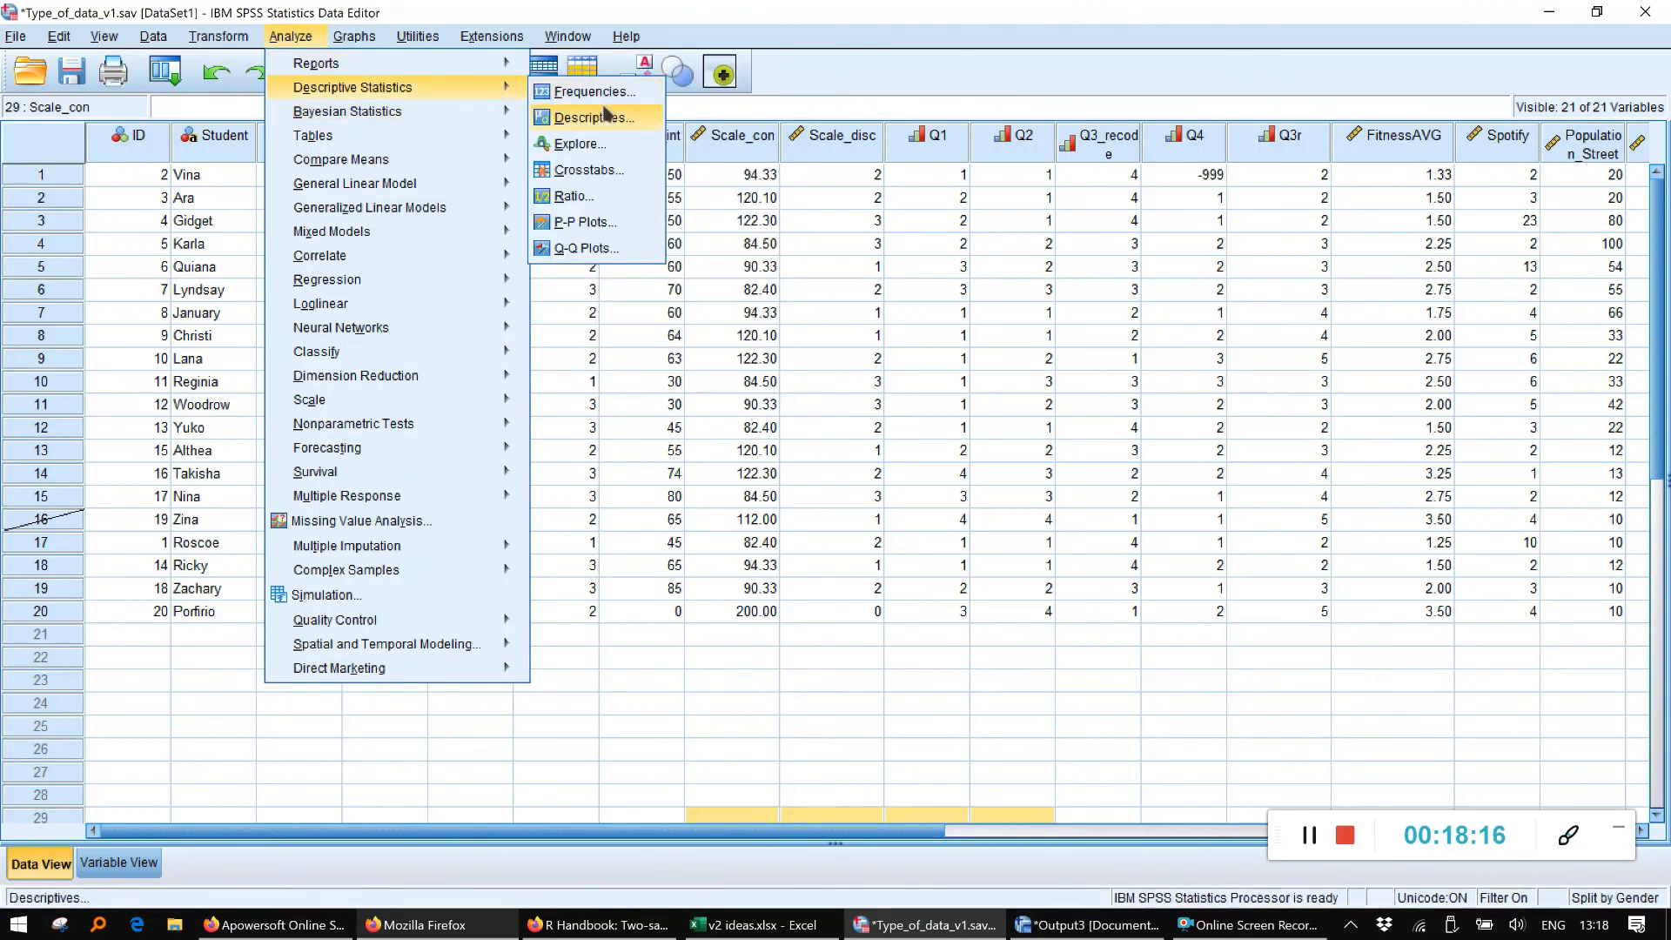
click(592, 118)
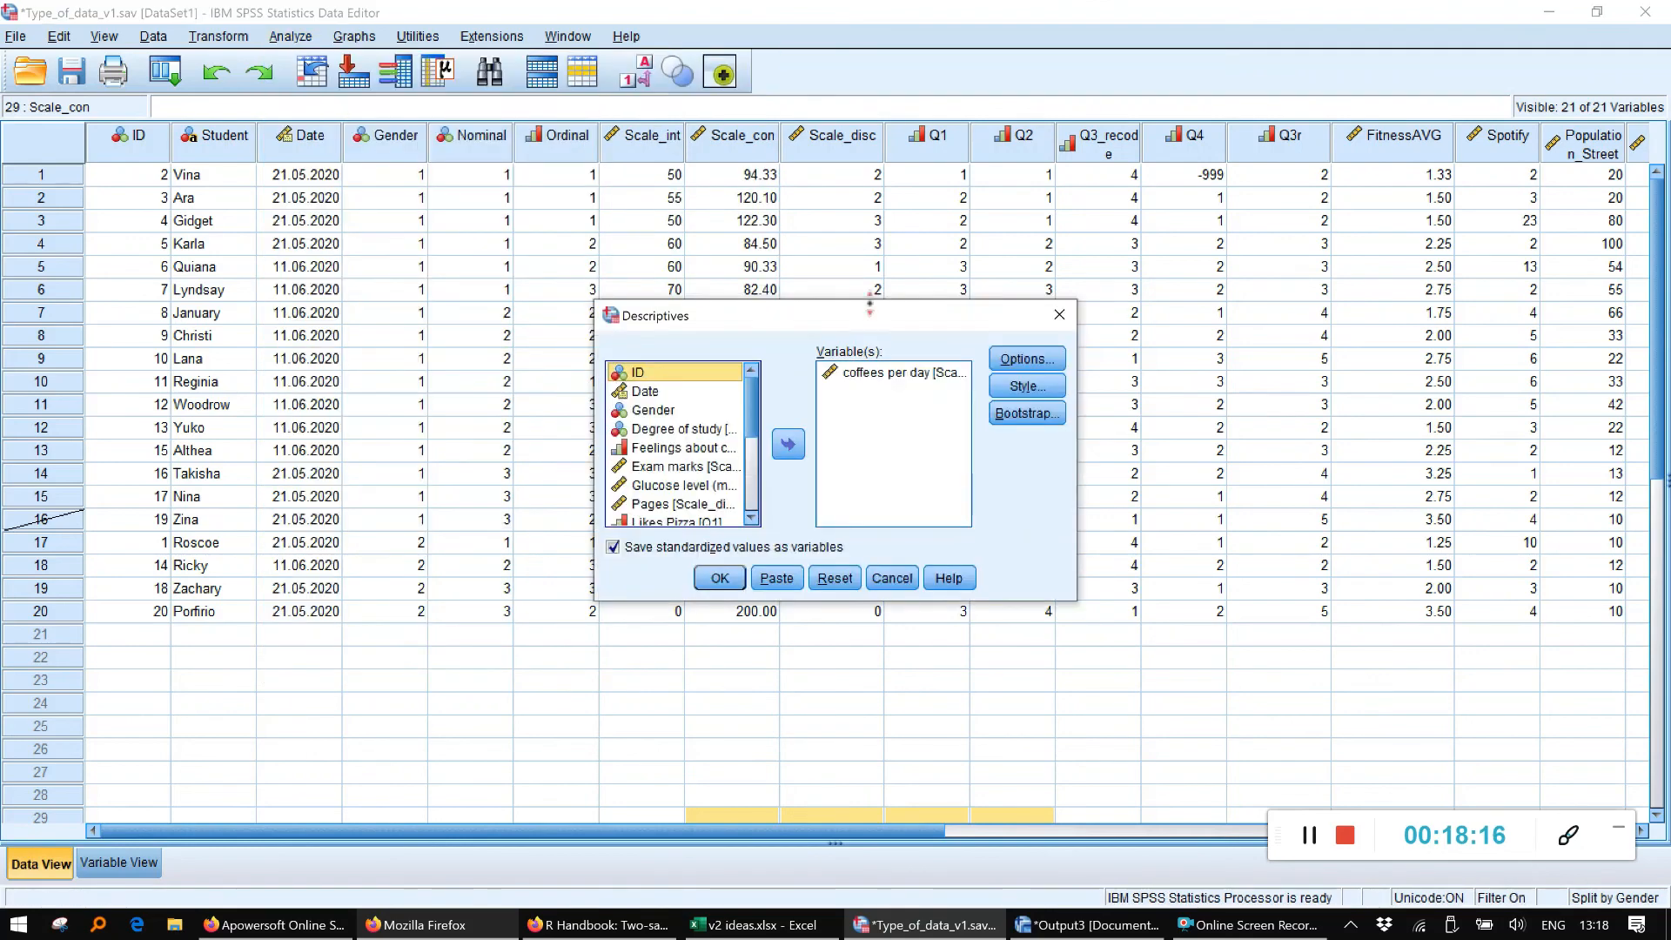
click(864, 374)
click(789, 446)
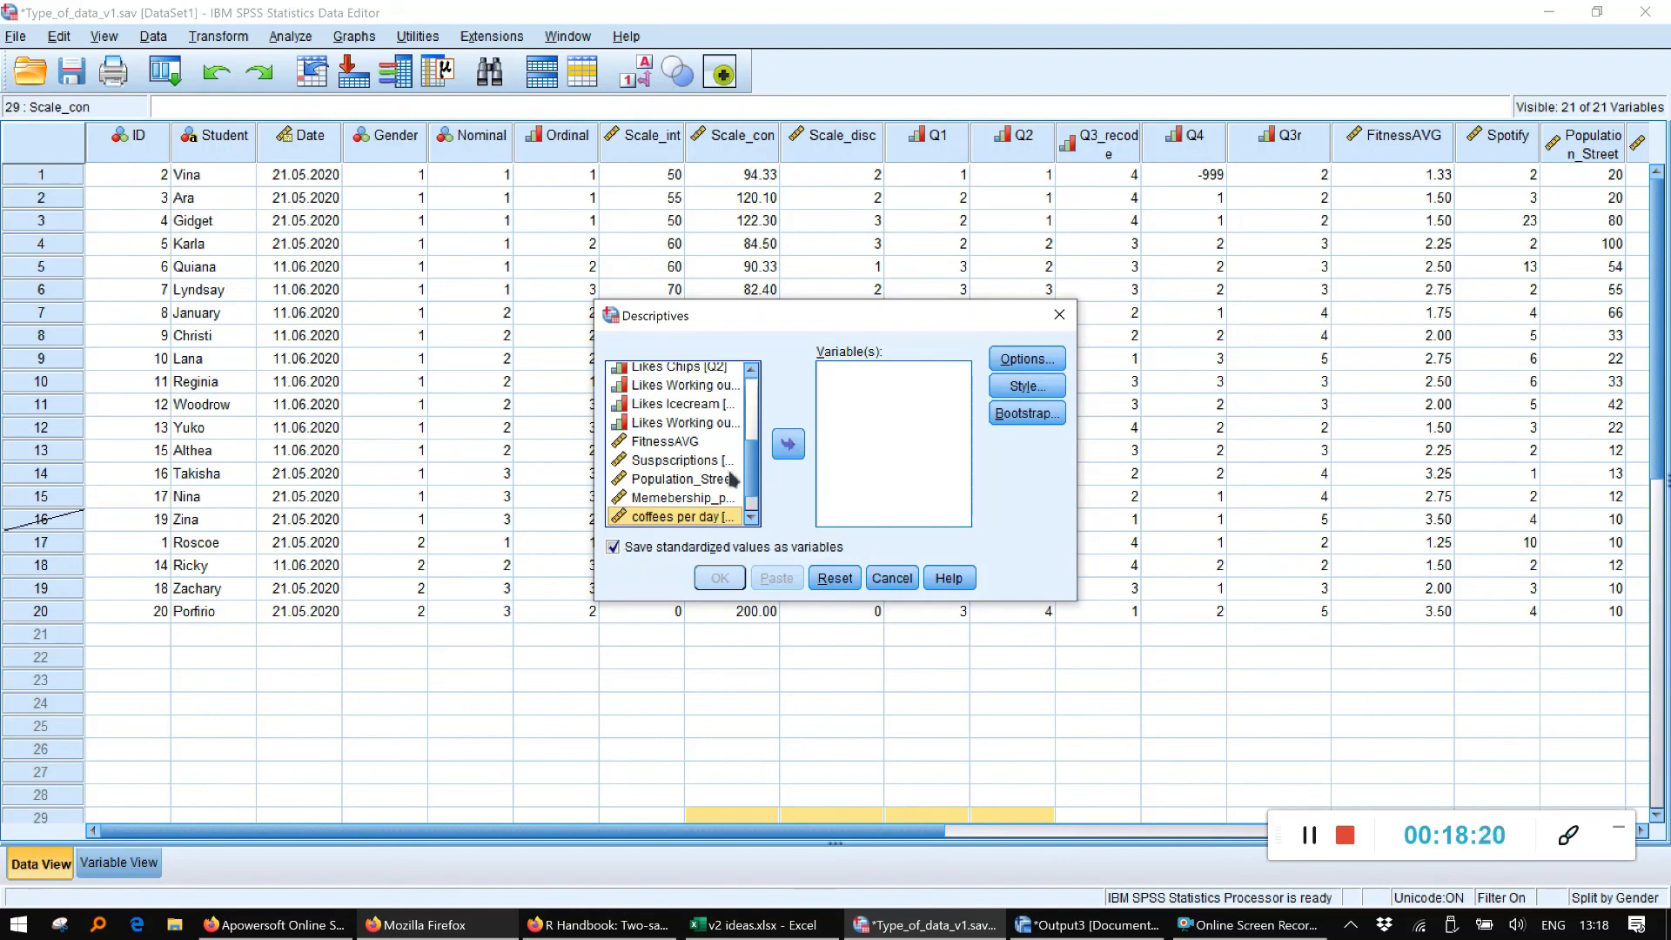
click(668, 442)
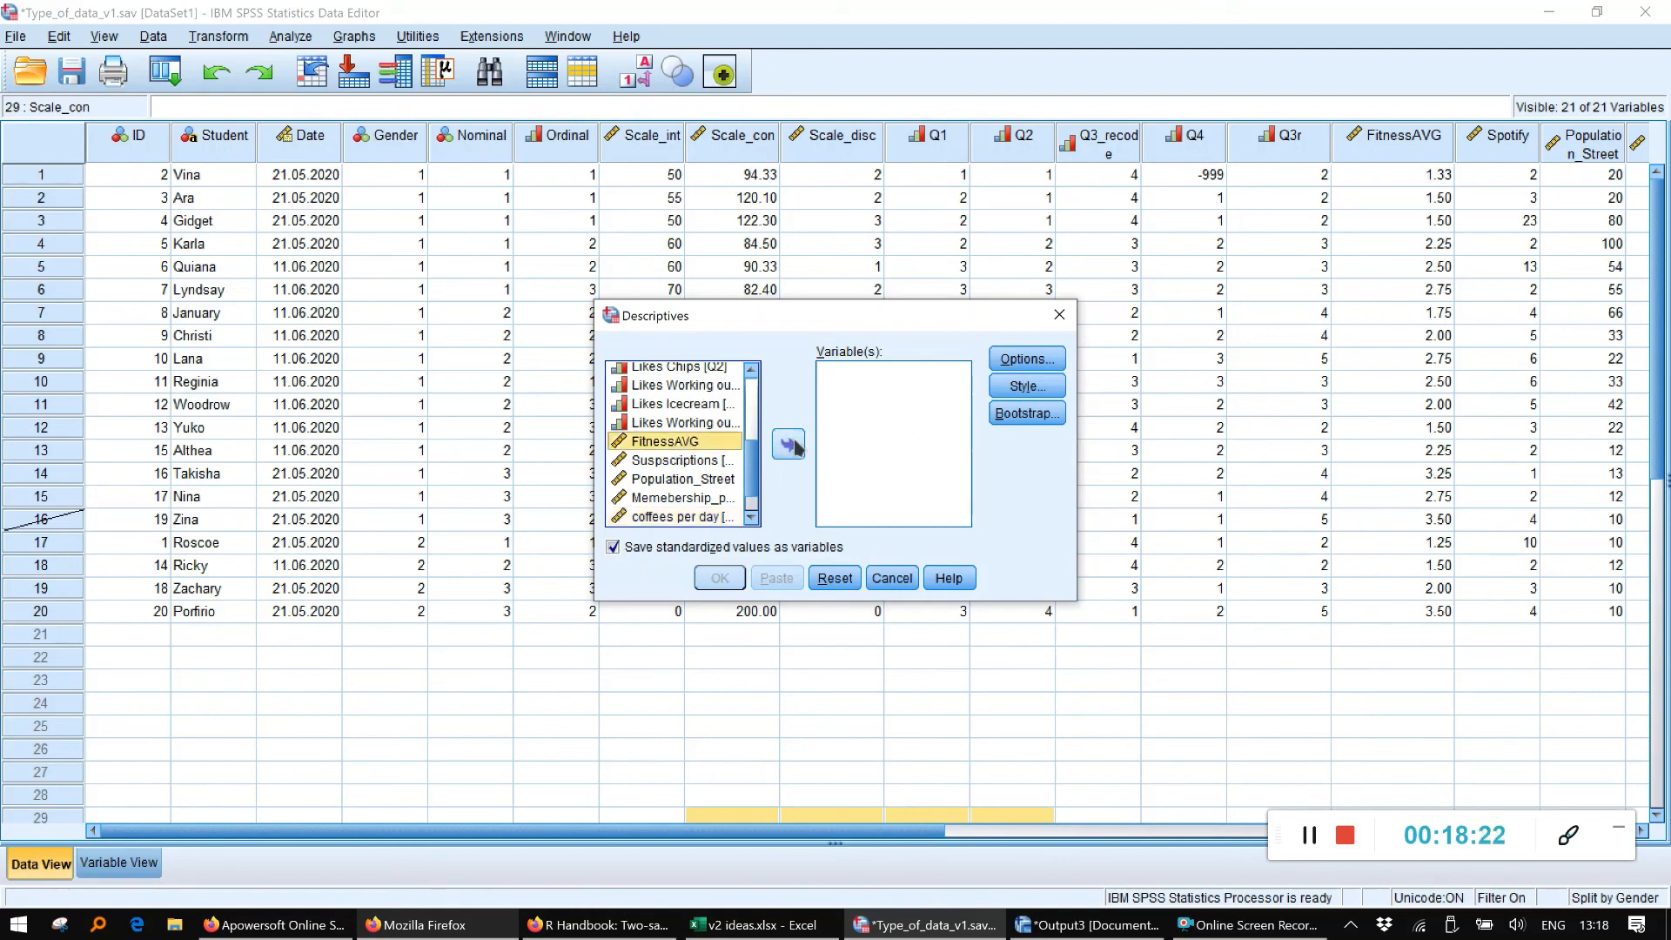
click(789, 445)
Add variance to the descriptive statistics options, run the FitnessAVG analysis and return to the data
click(1027, 358)
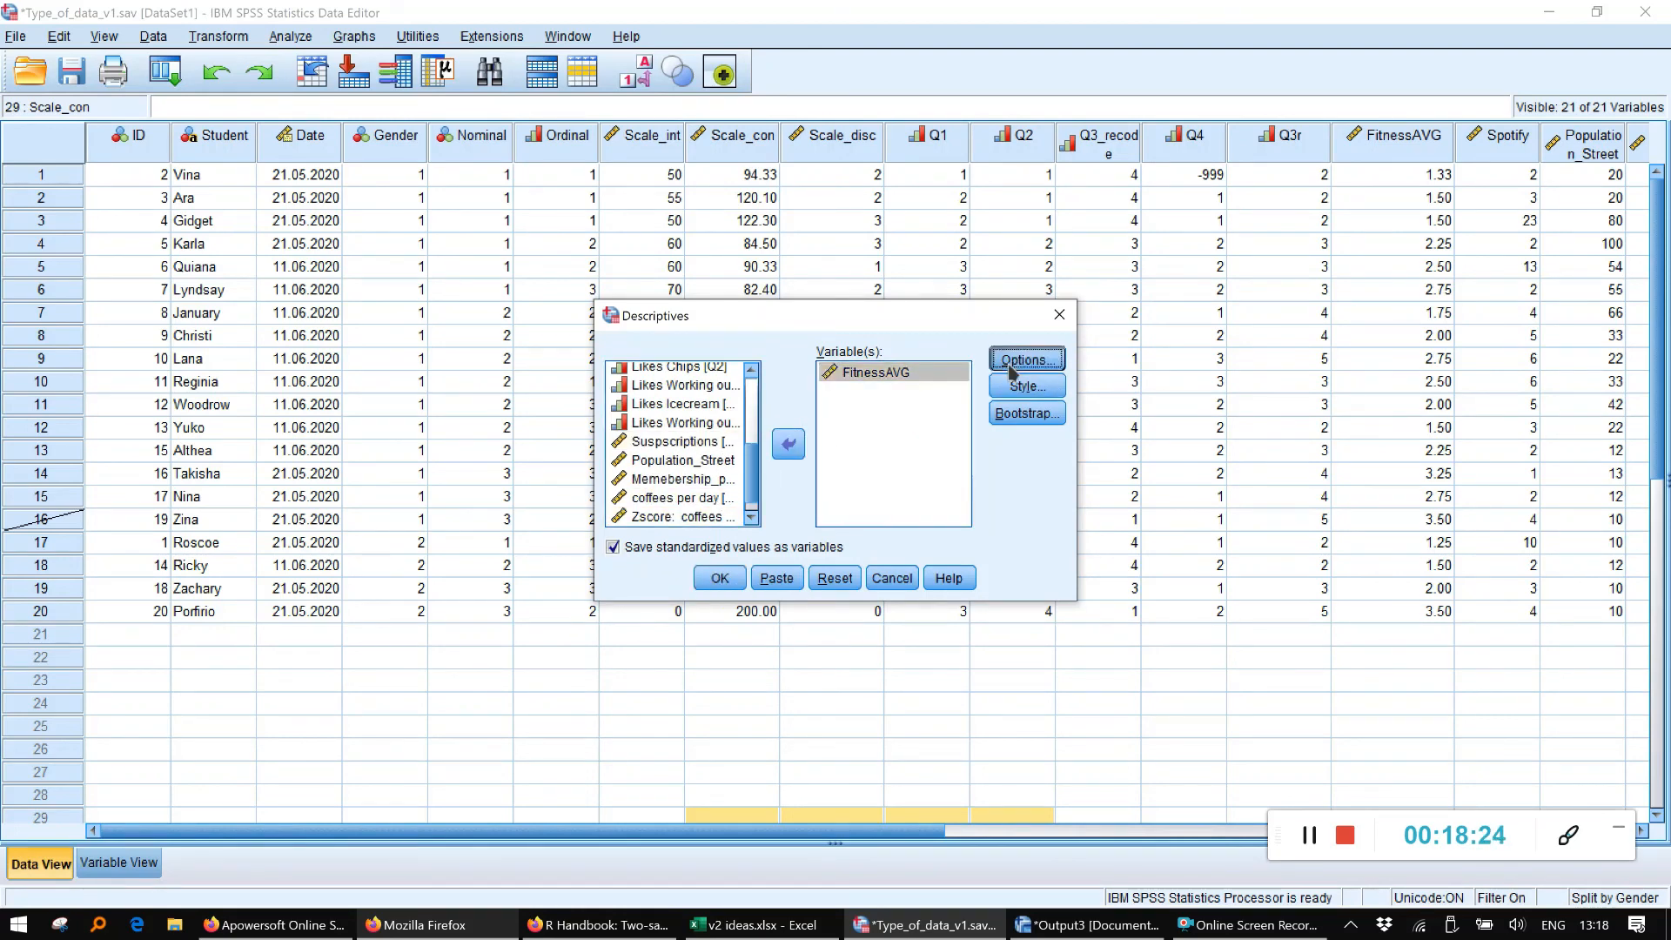
click(762, 378)
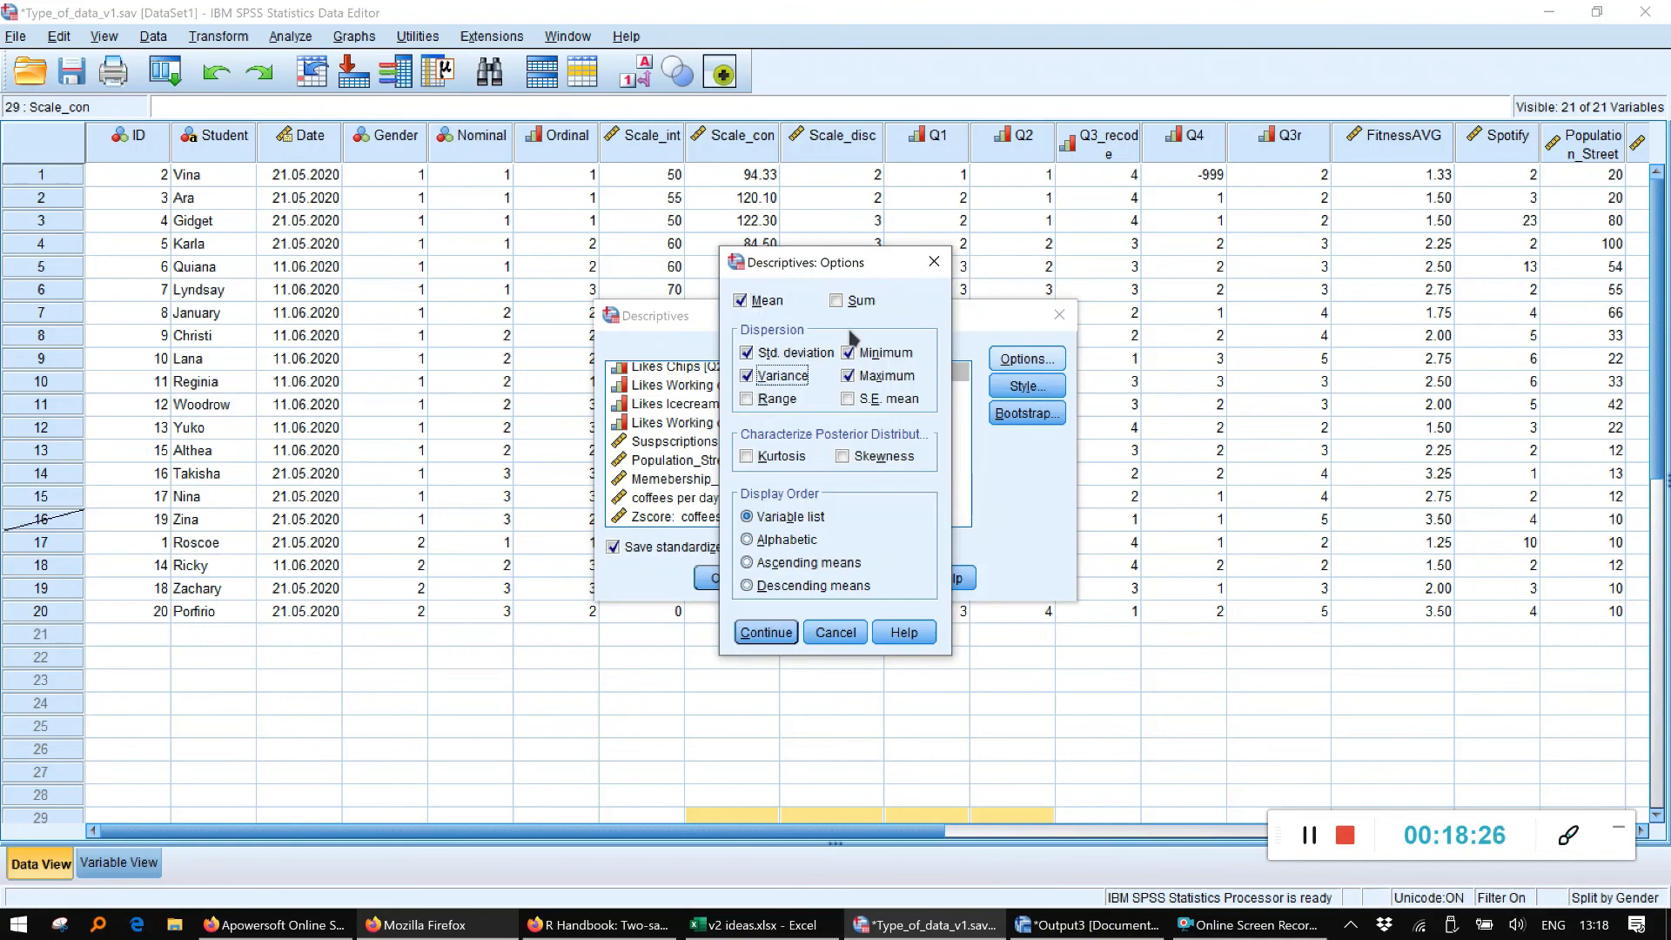
click(765, 631)
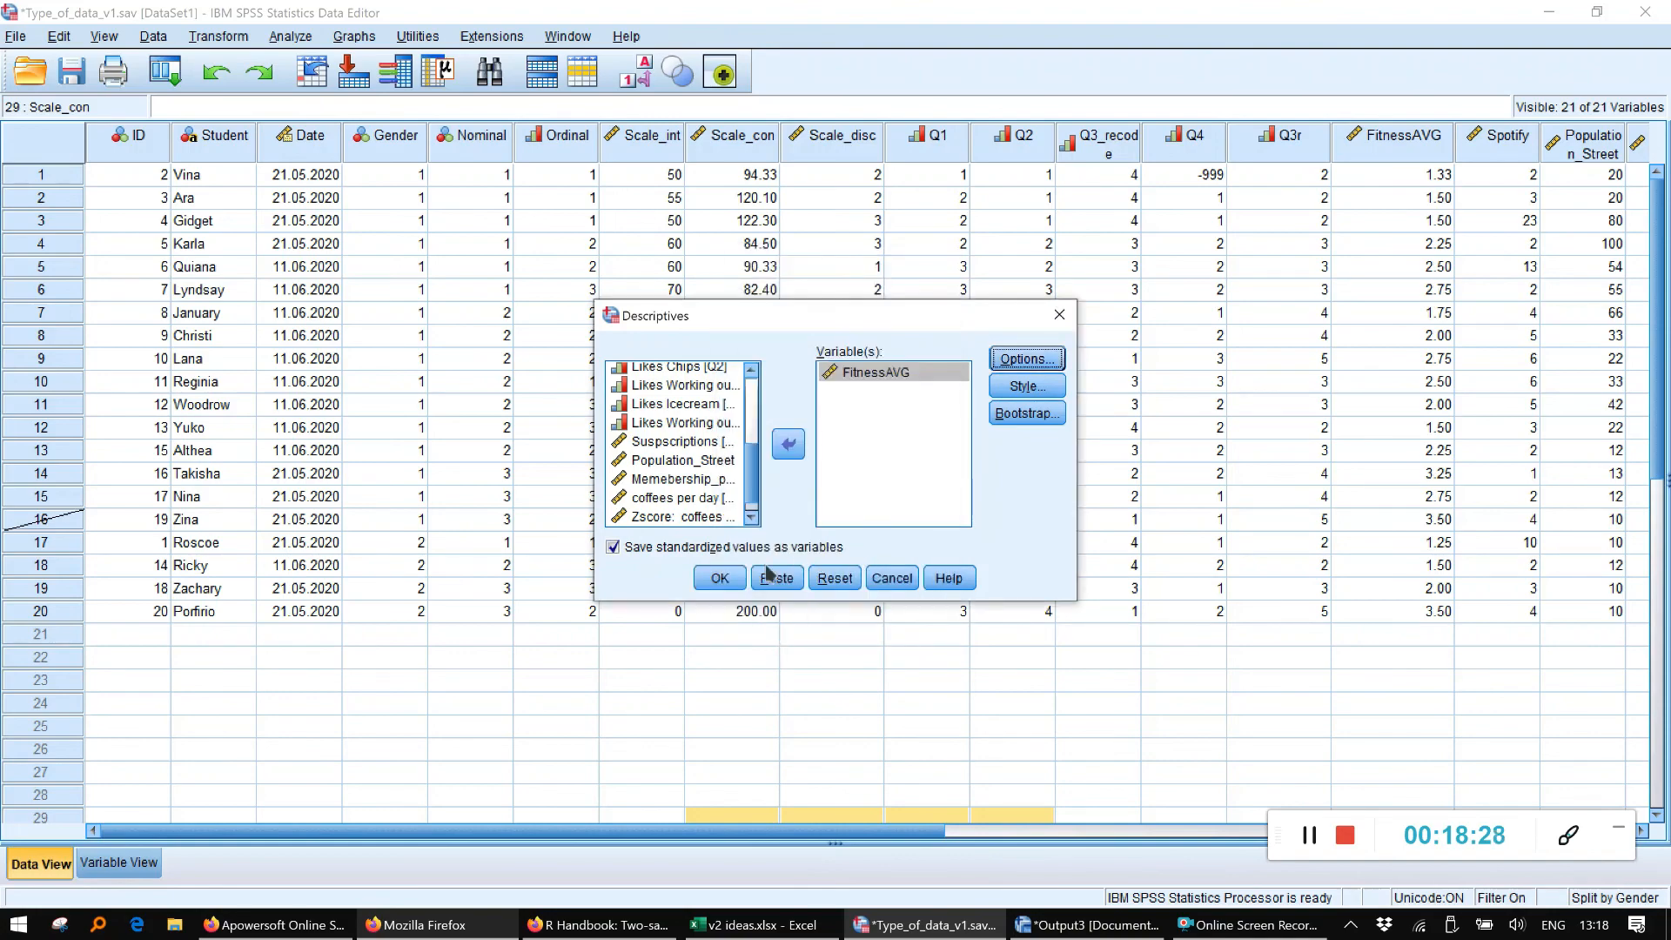
click(721, 577)
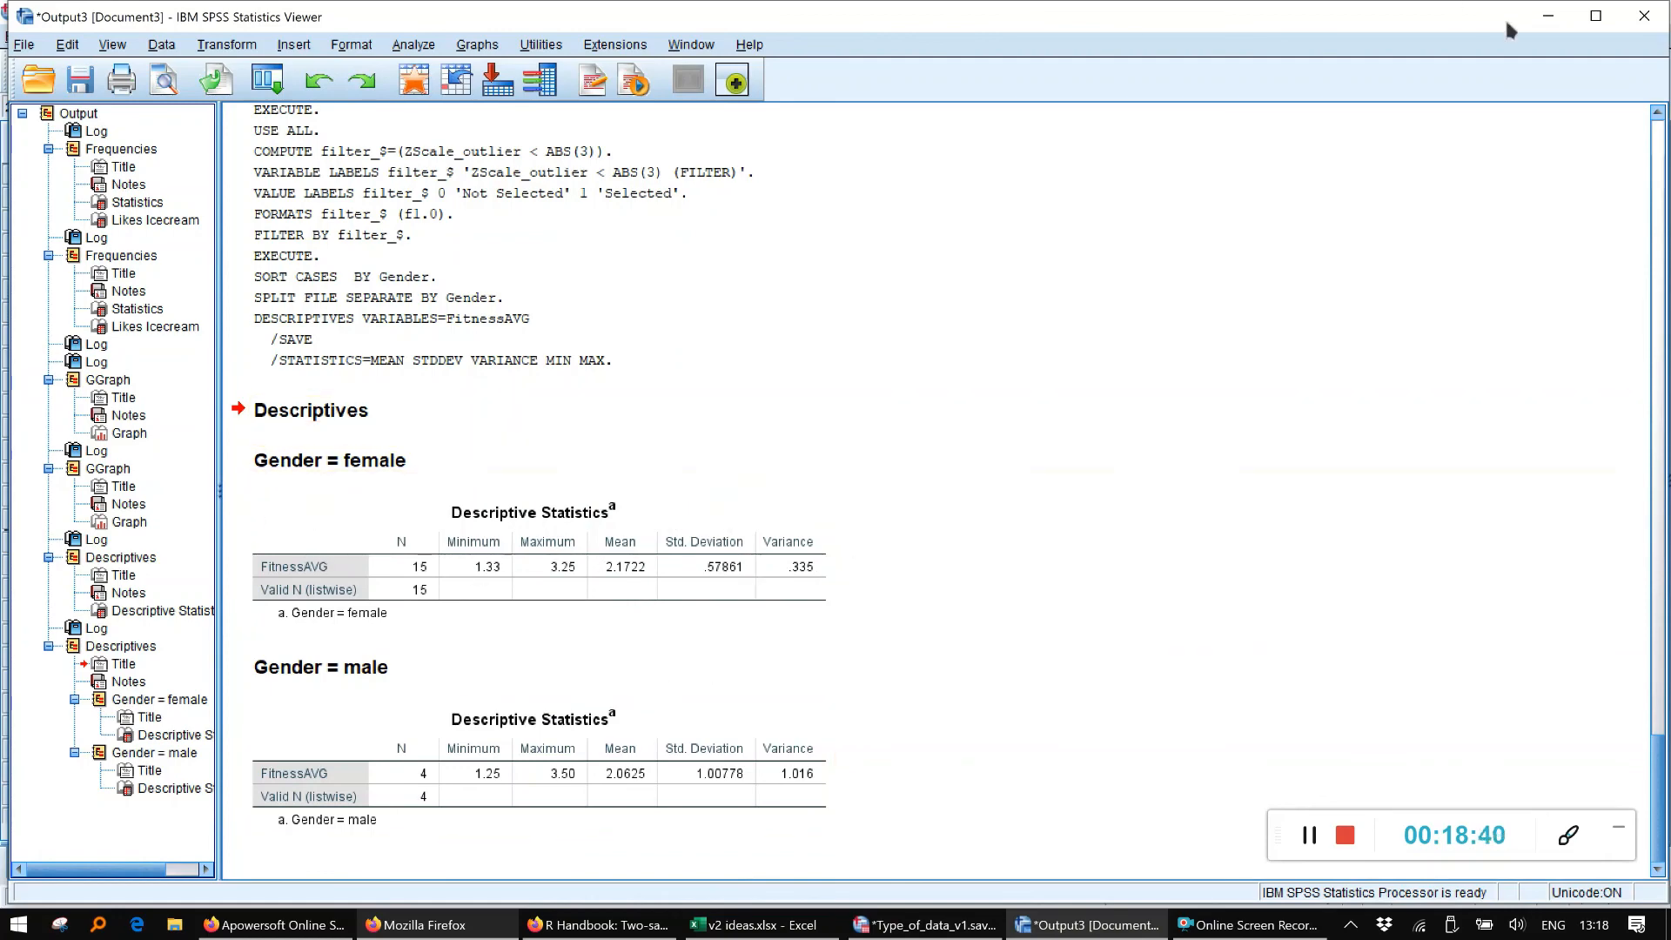
click(1545, 17)
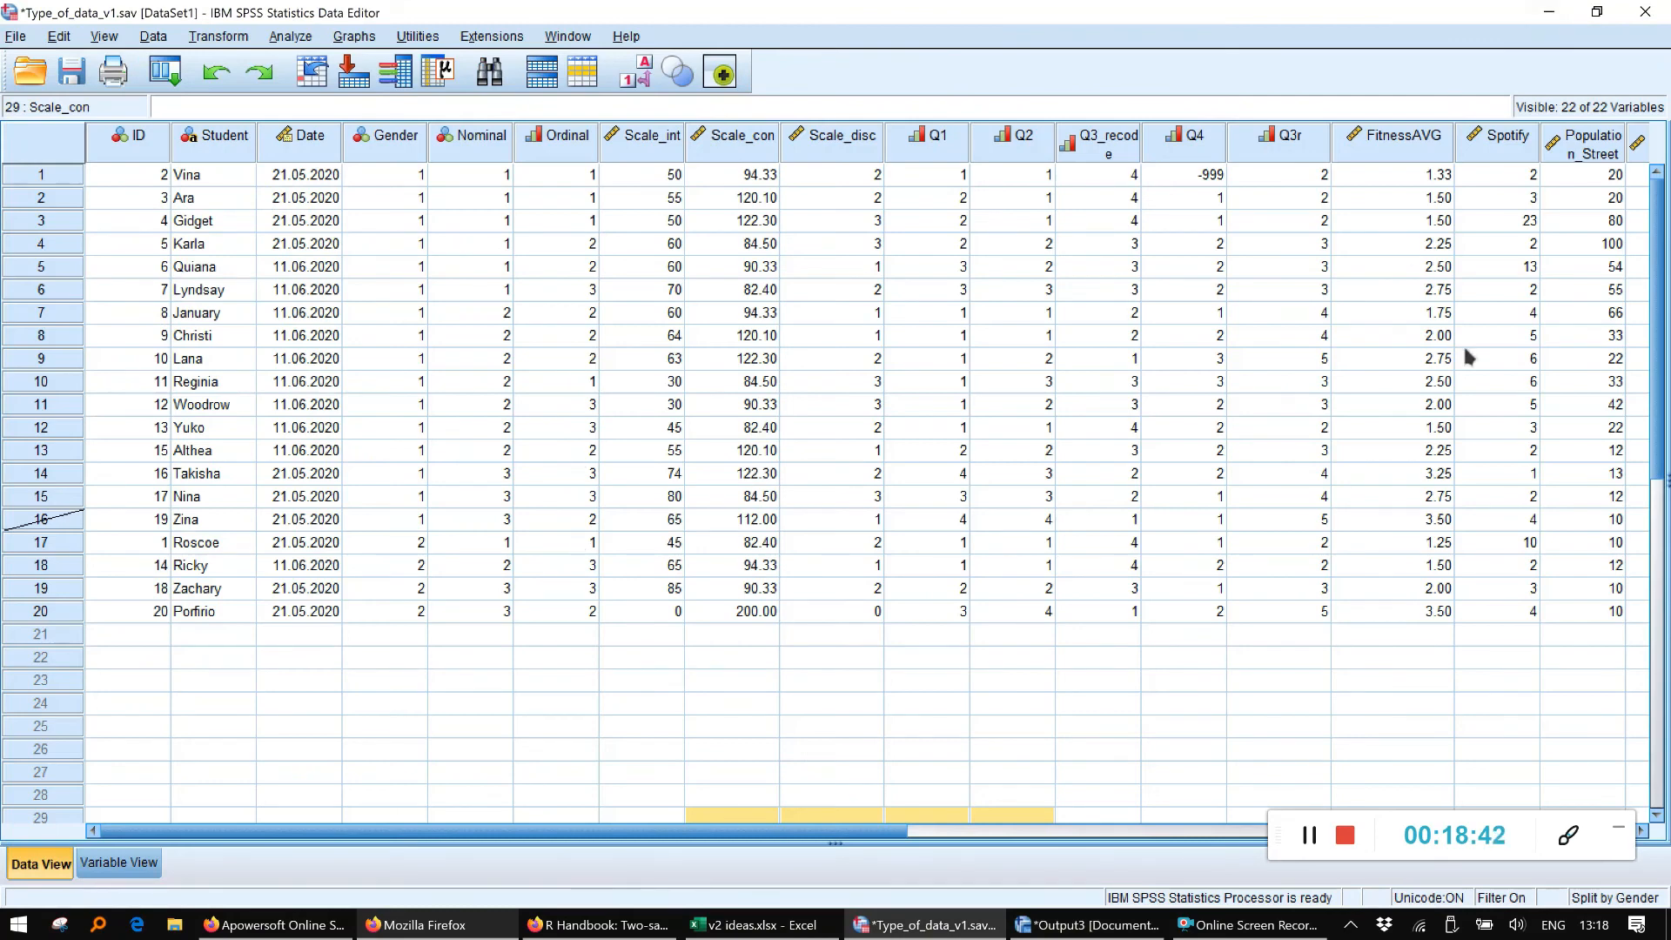
Turn off the split by Gender by setting Split File to analyze all cases without creating groups
click(157, 37)
click(273, 525)
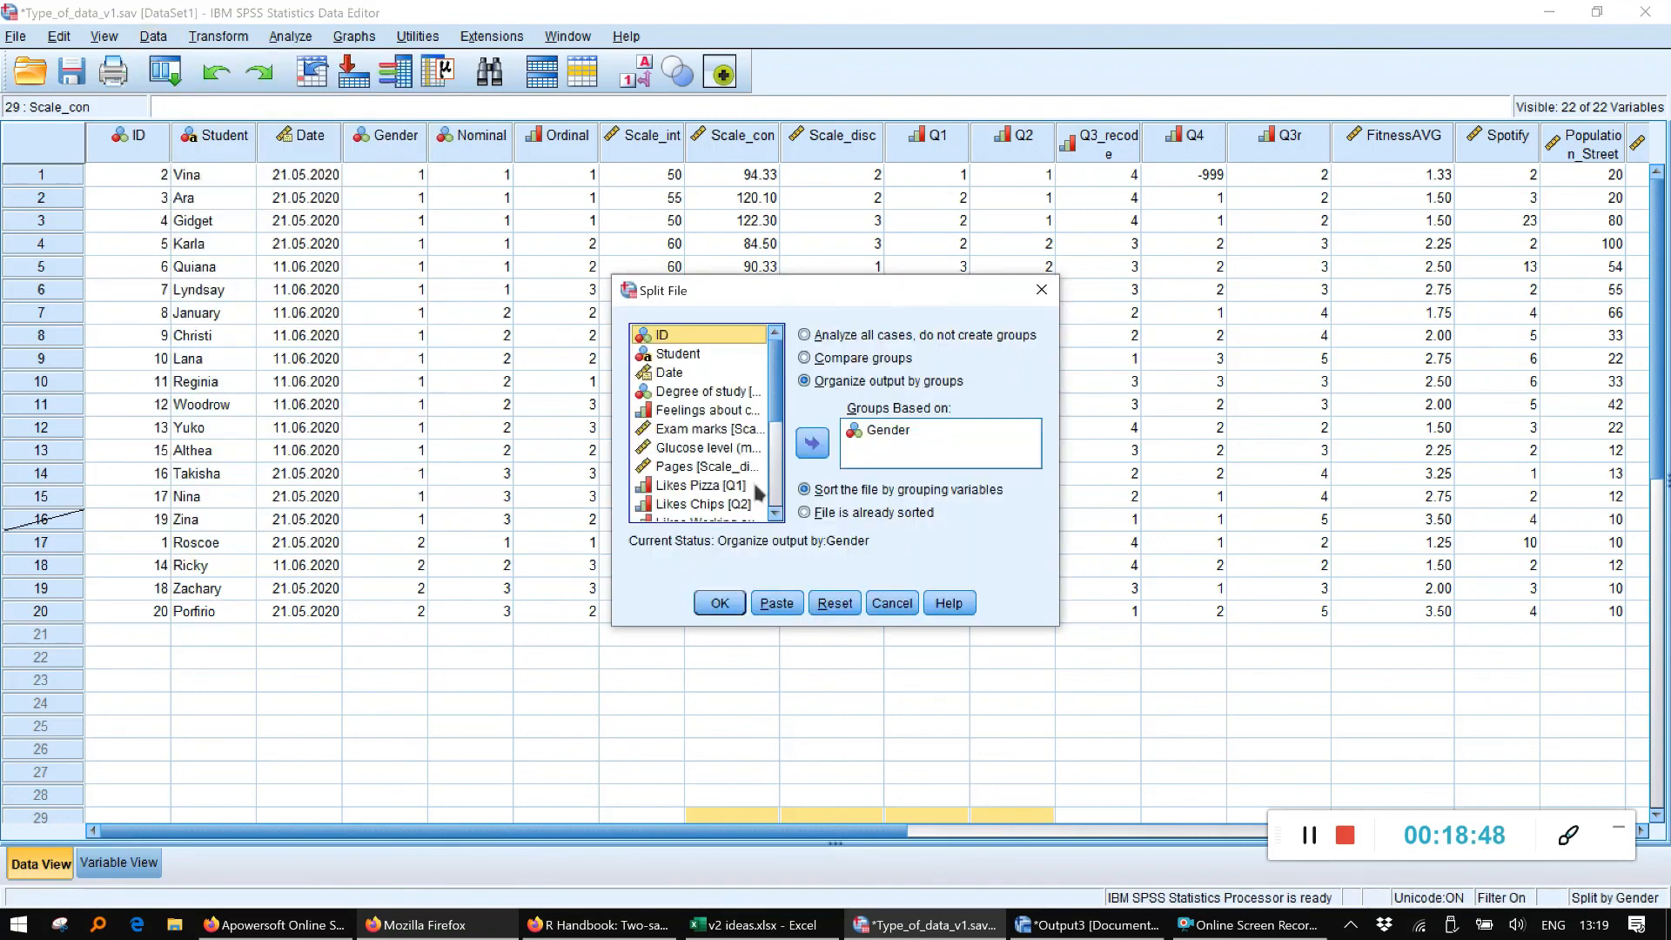
click(883, 438)
click(805, 336)
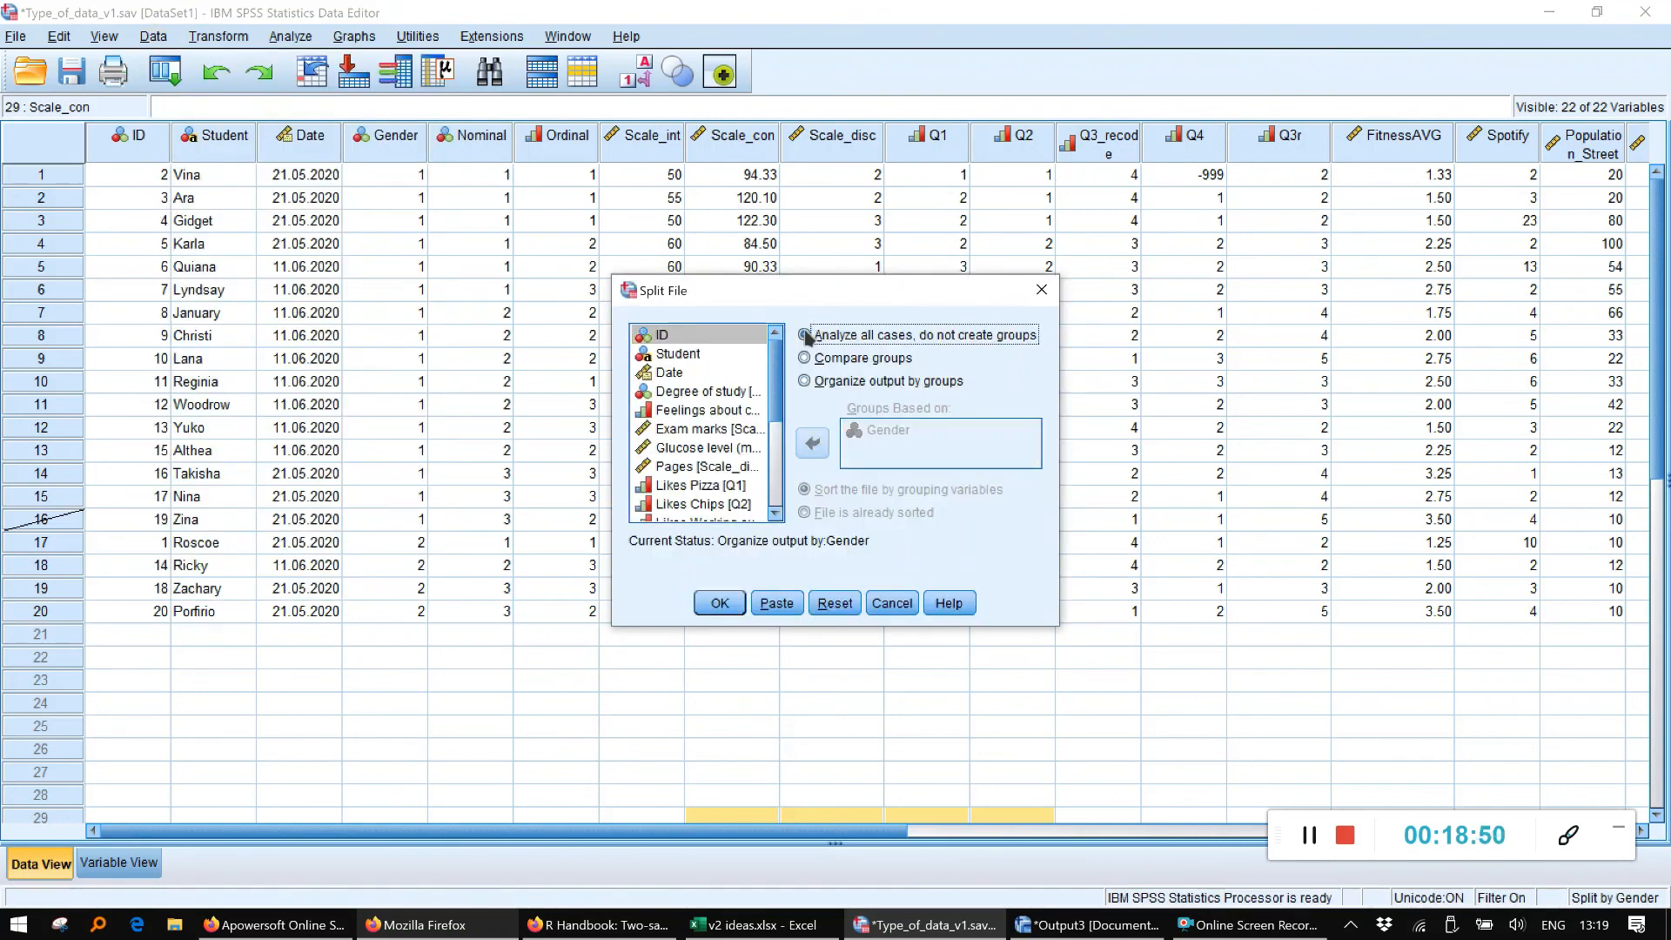
click(722, 602)
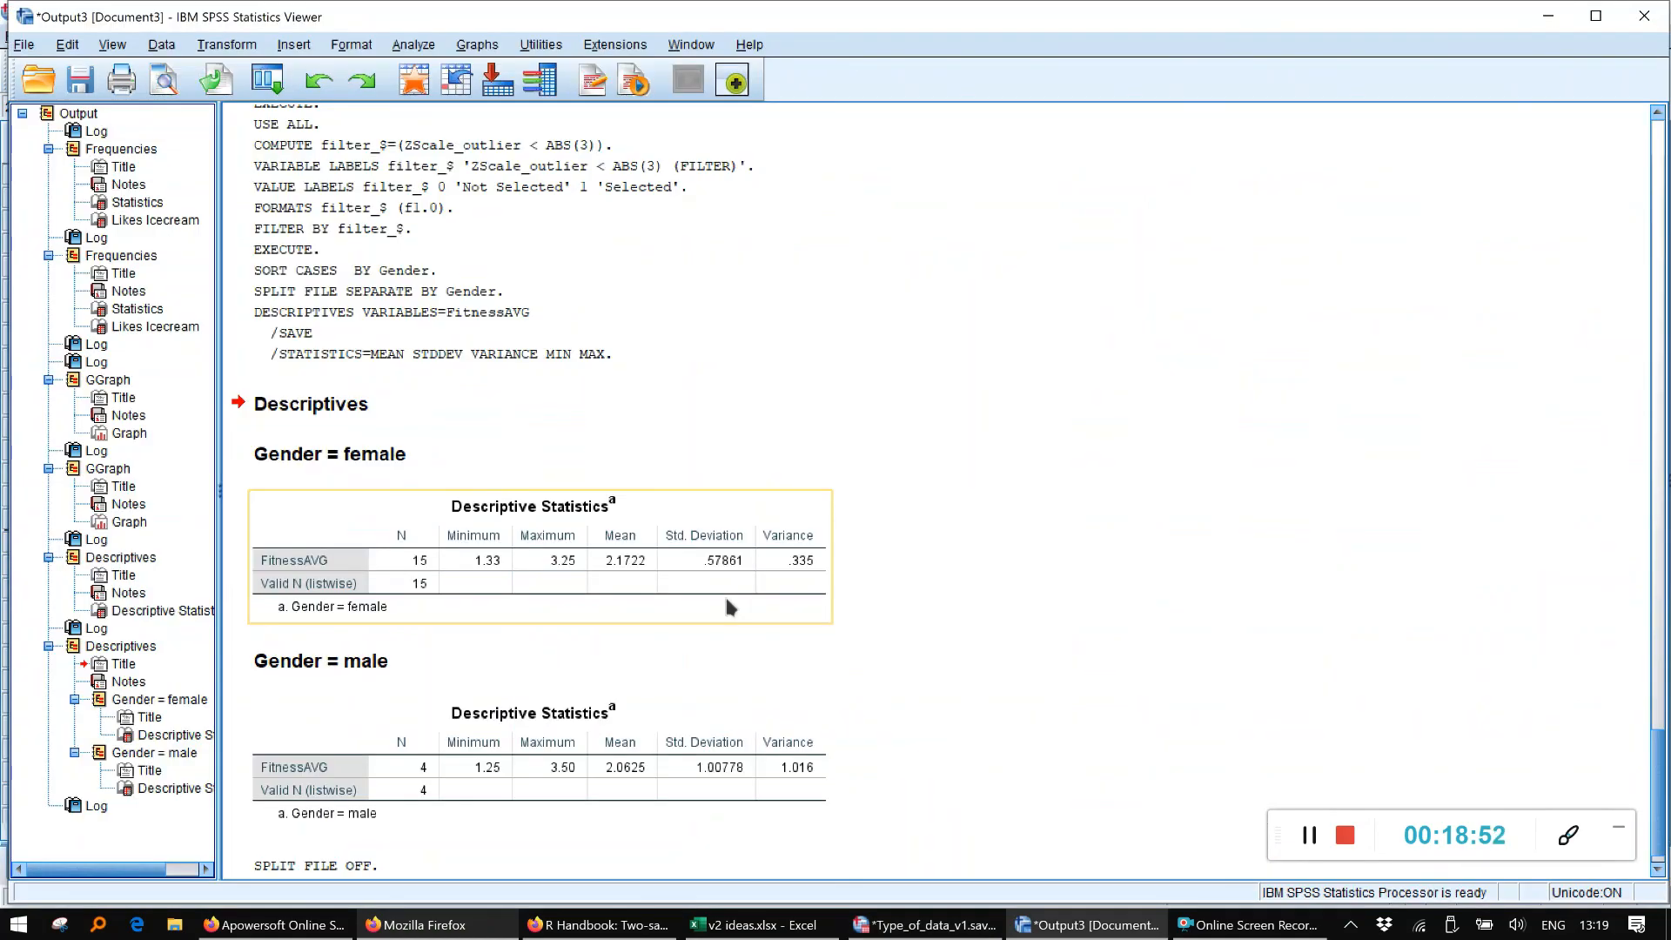
click(321, 827)
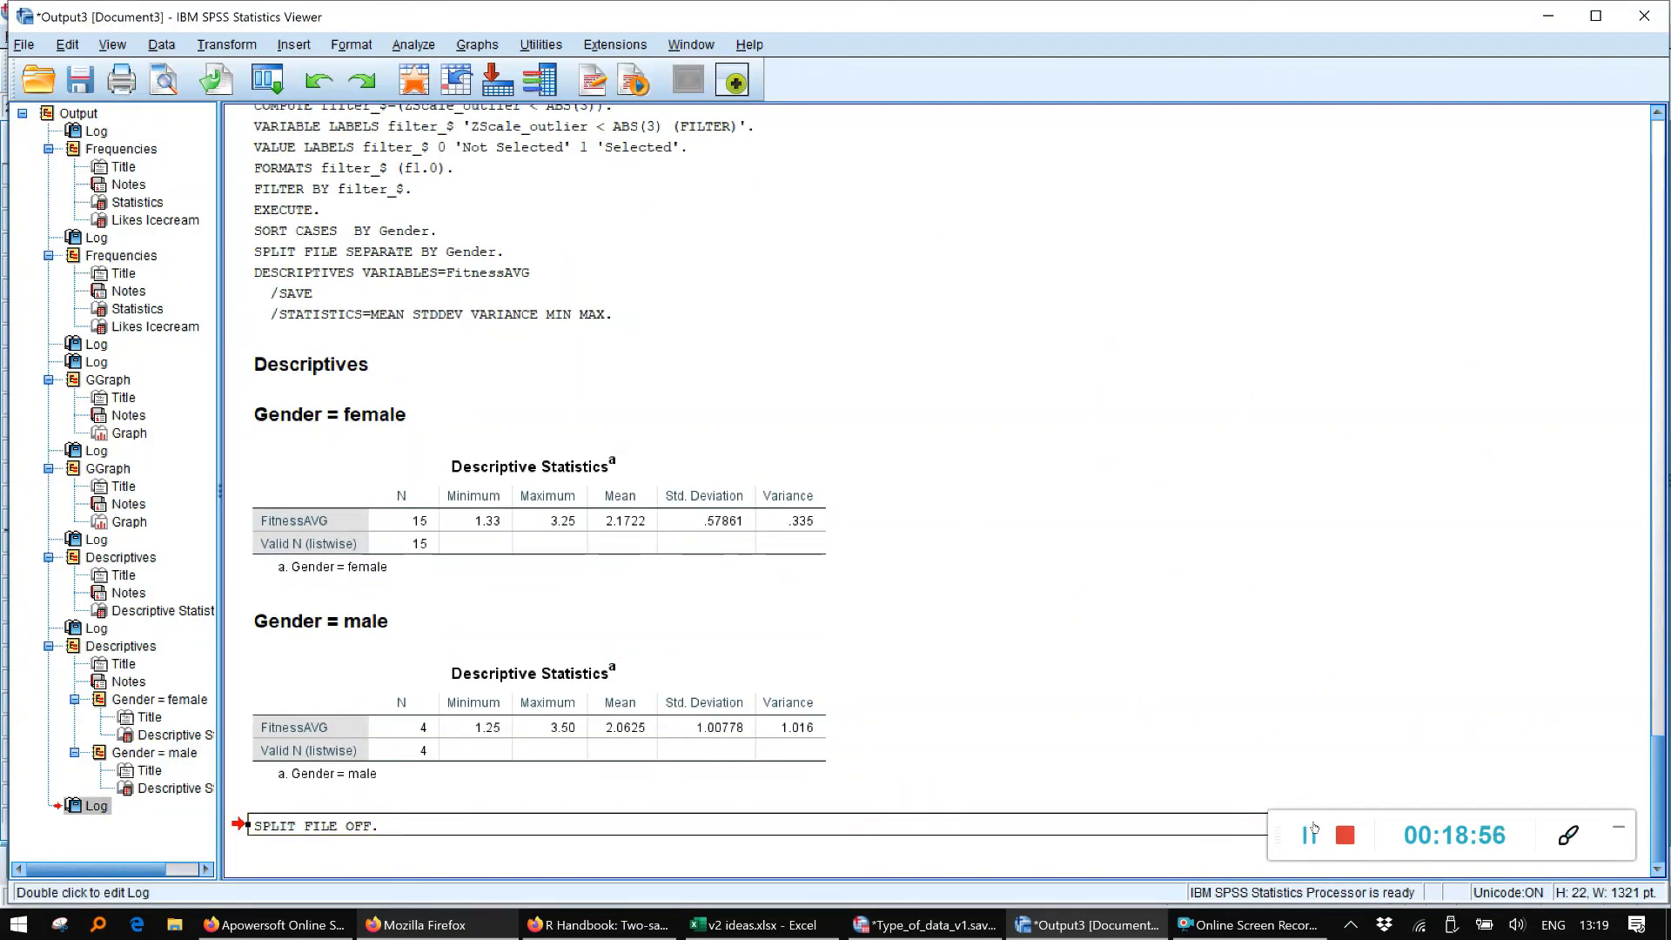
click(1309, 836)
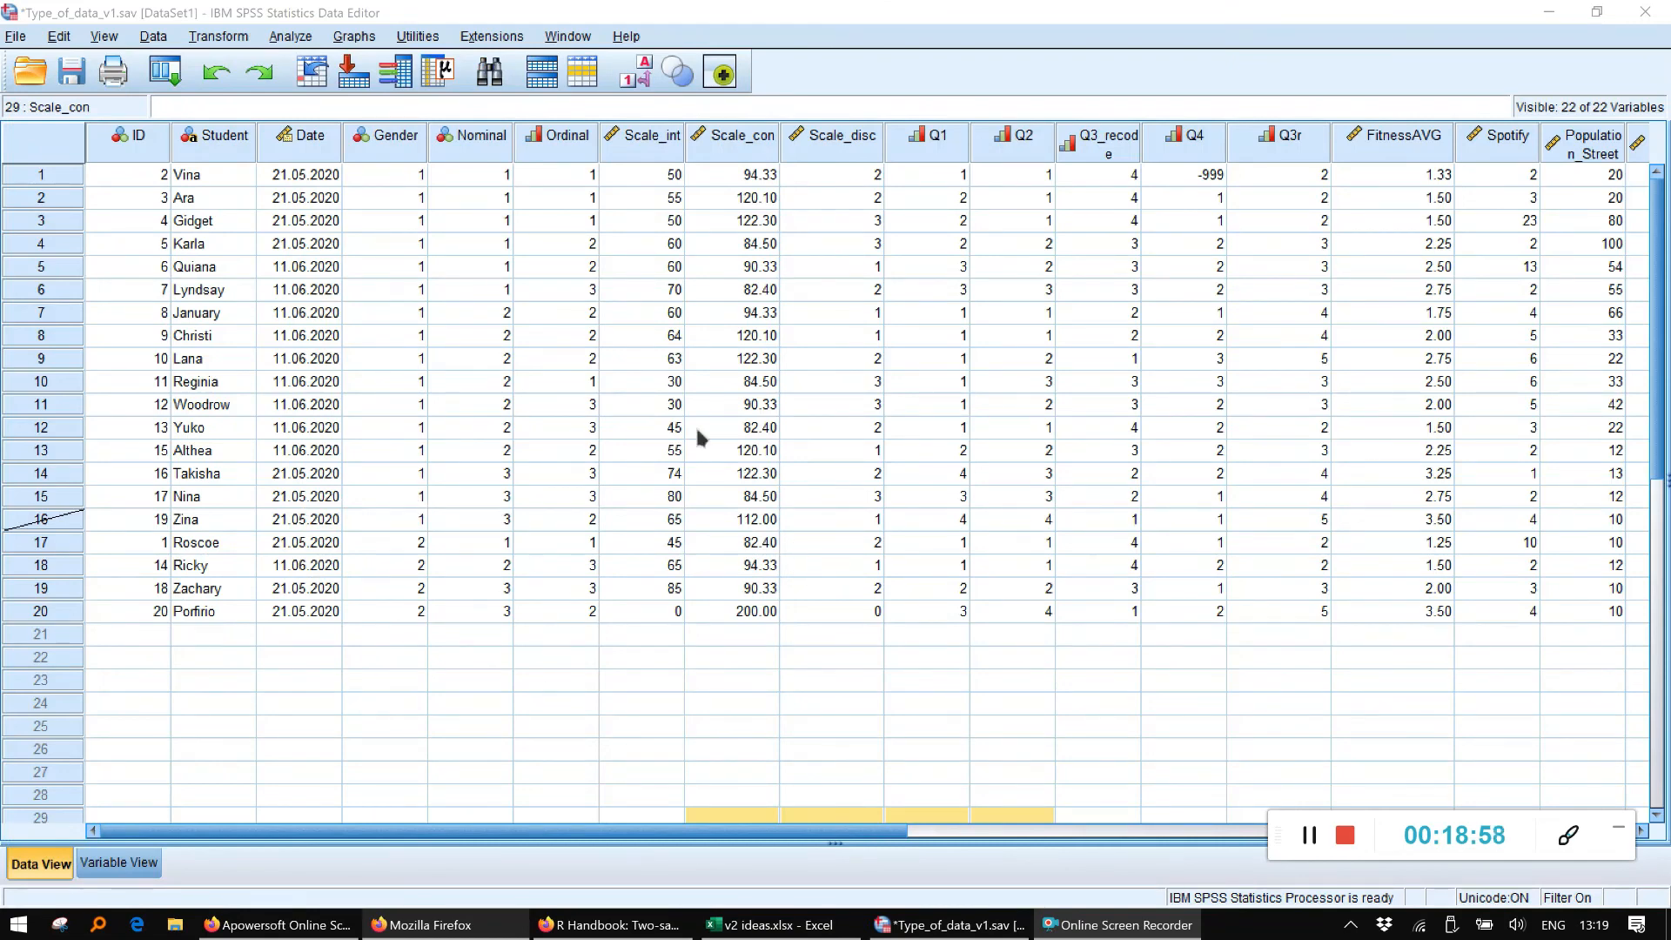